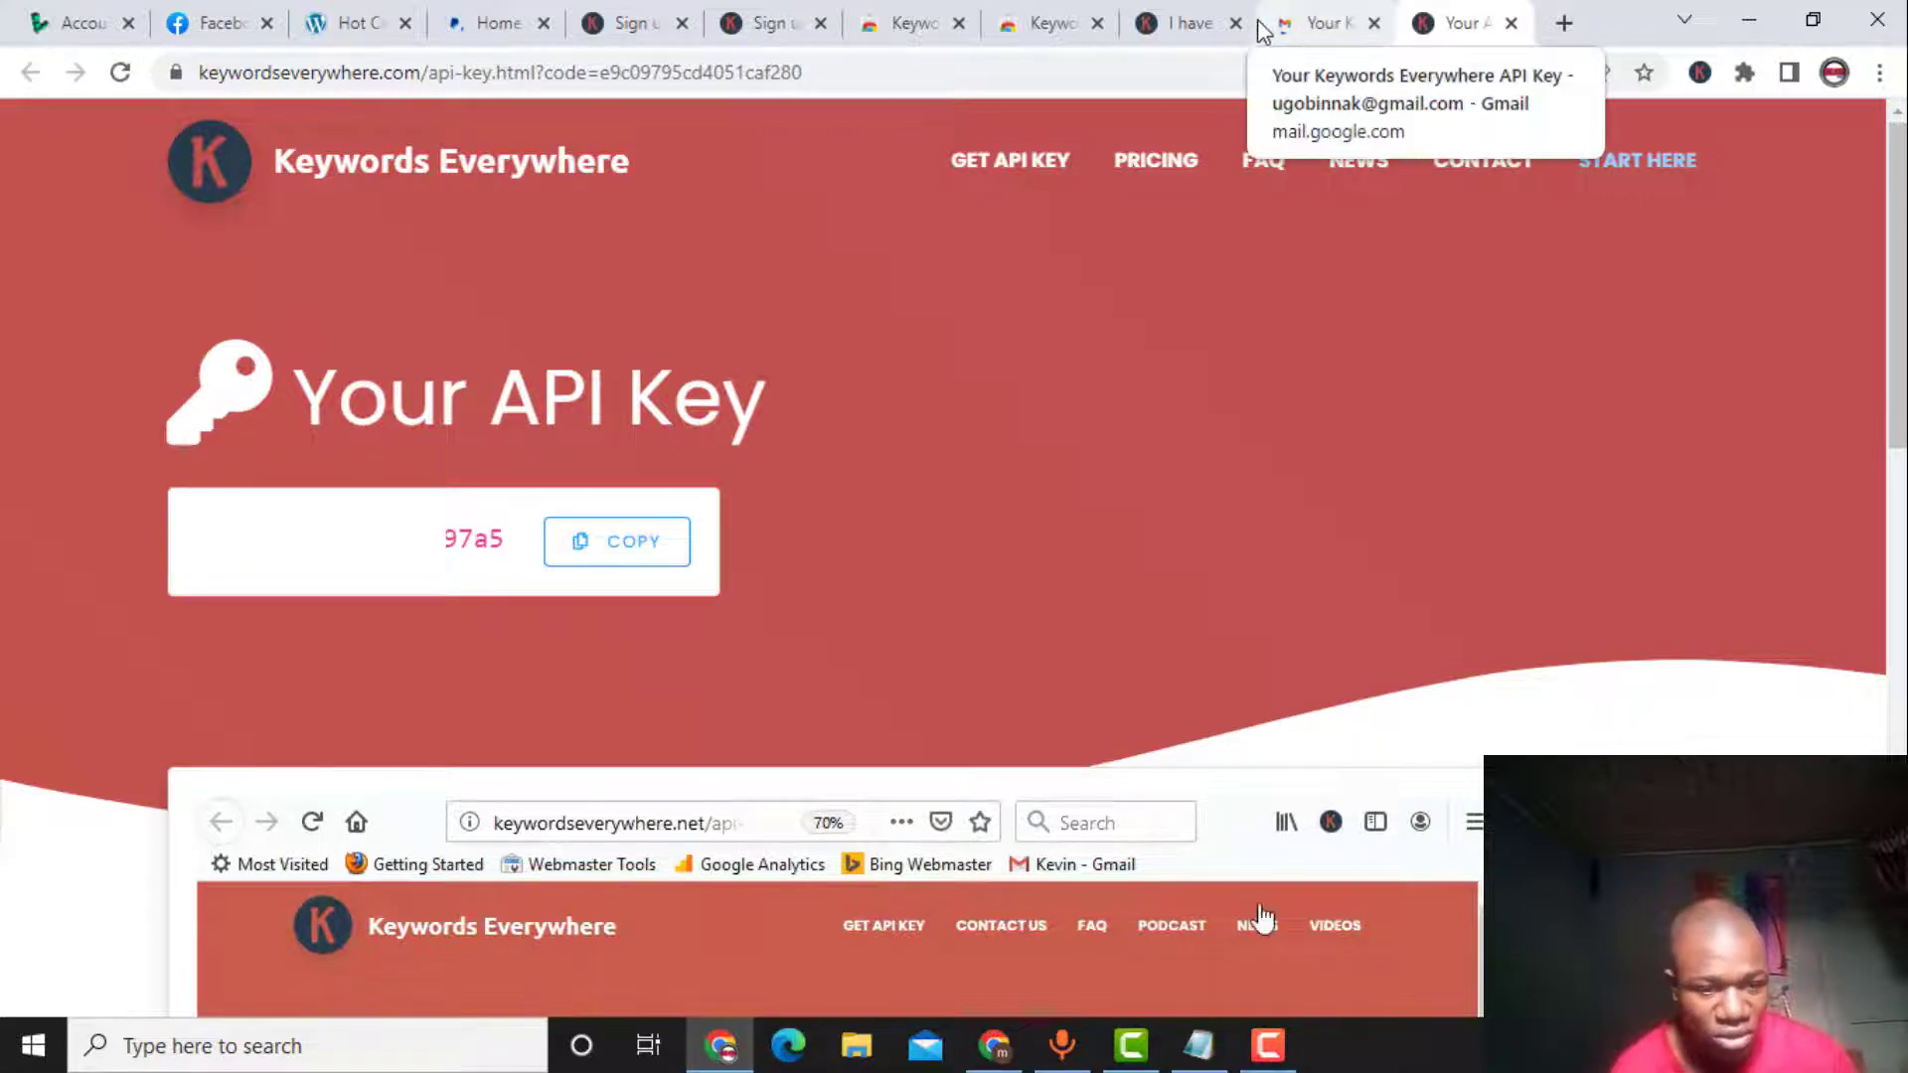
# Review the instructions on the Keywords Everywhere page about the API key sent by email
pyautogui.click(1374, 23)
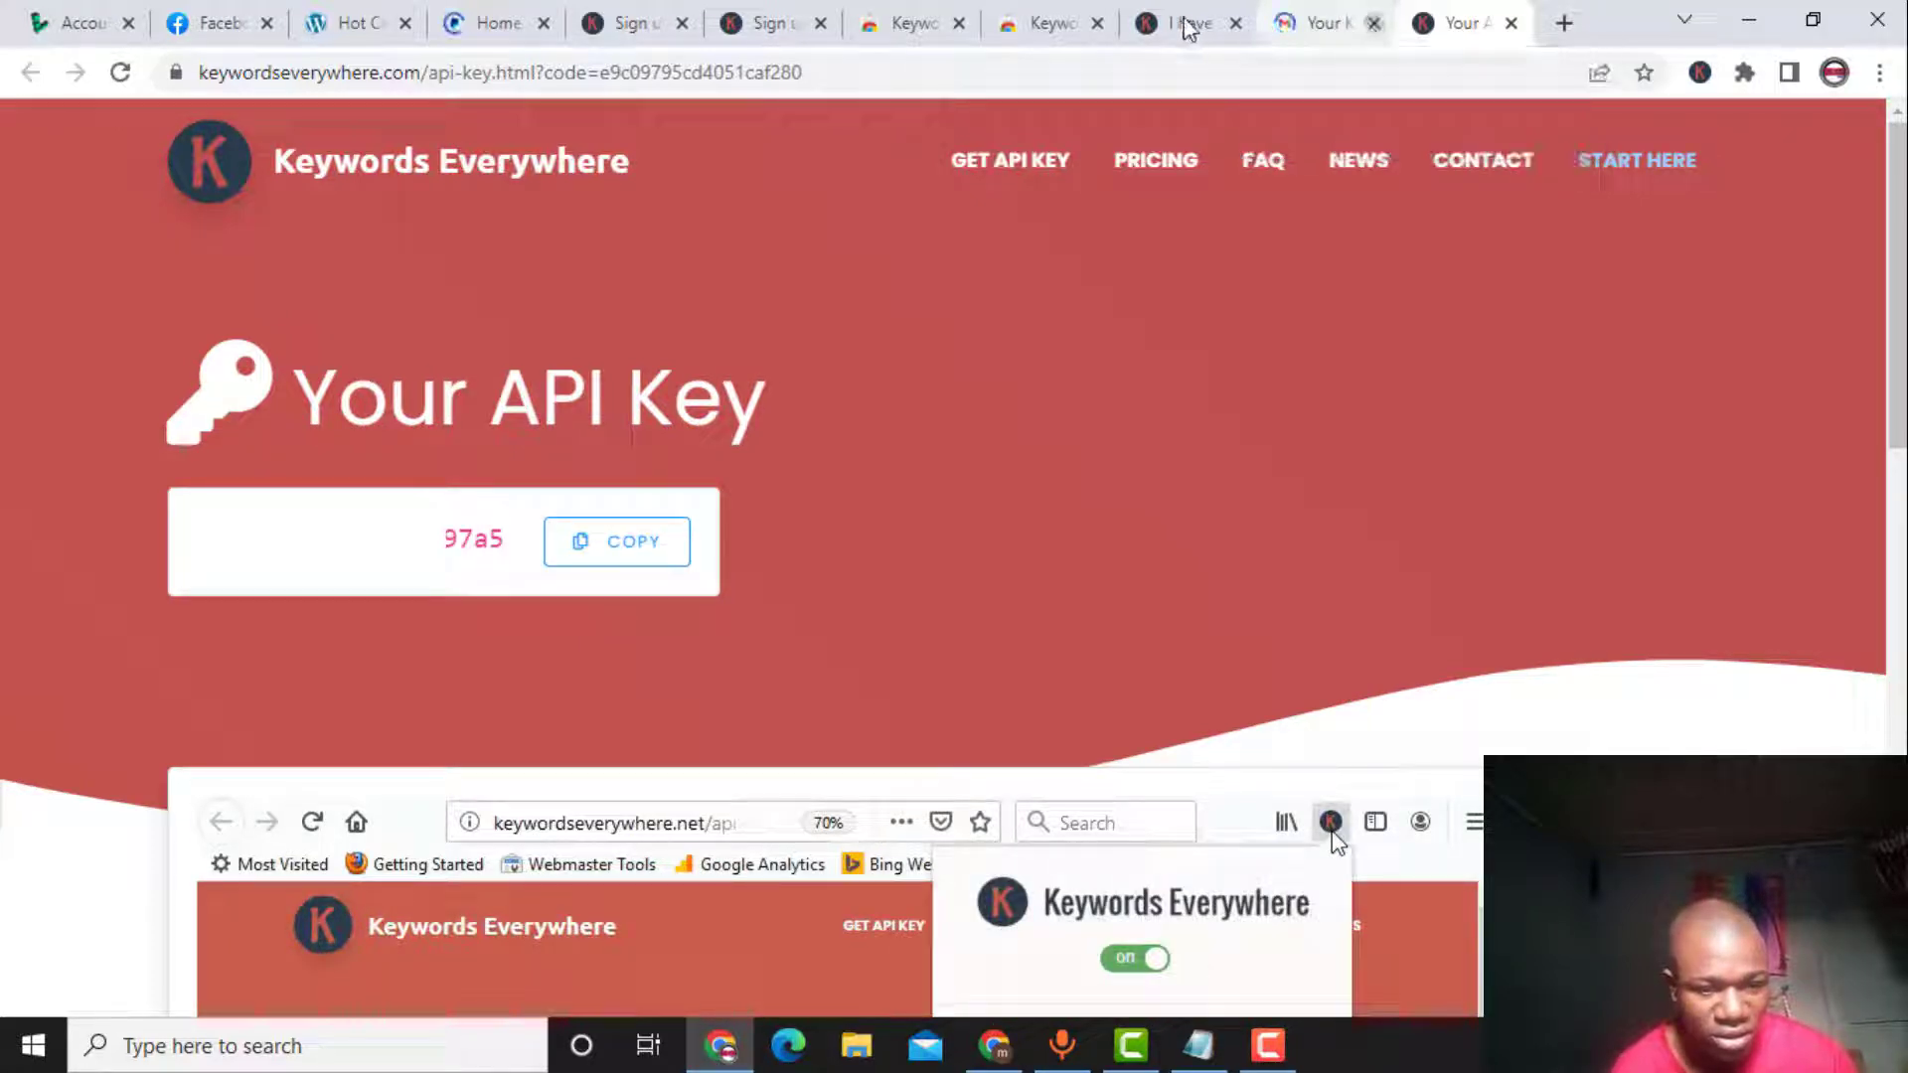
pyautogui.click(1176, 21)
pyautogui.scroll(-6, 838, 656)
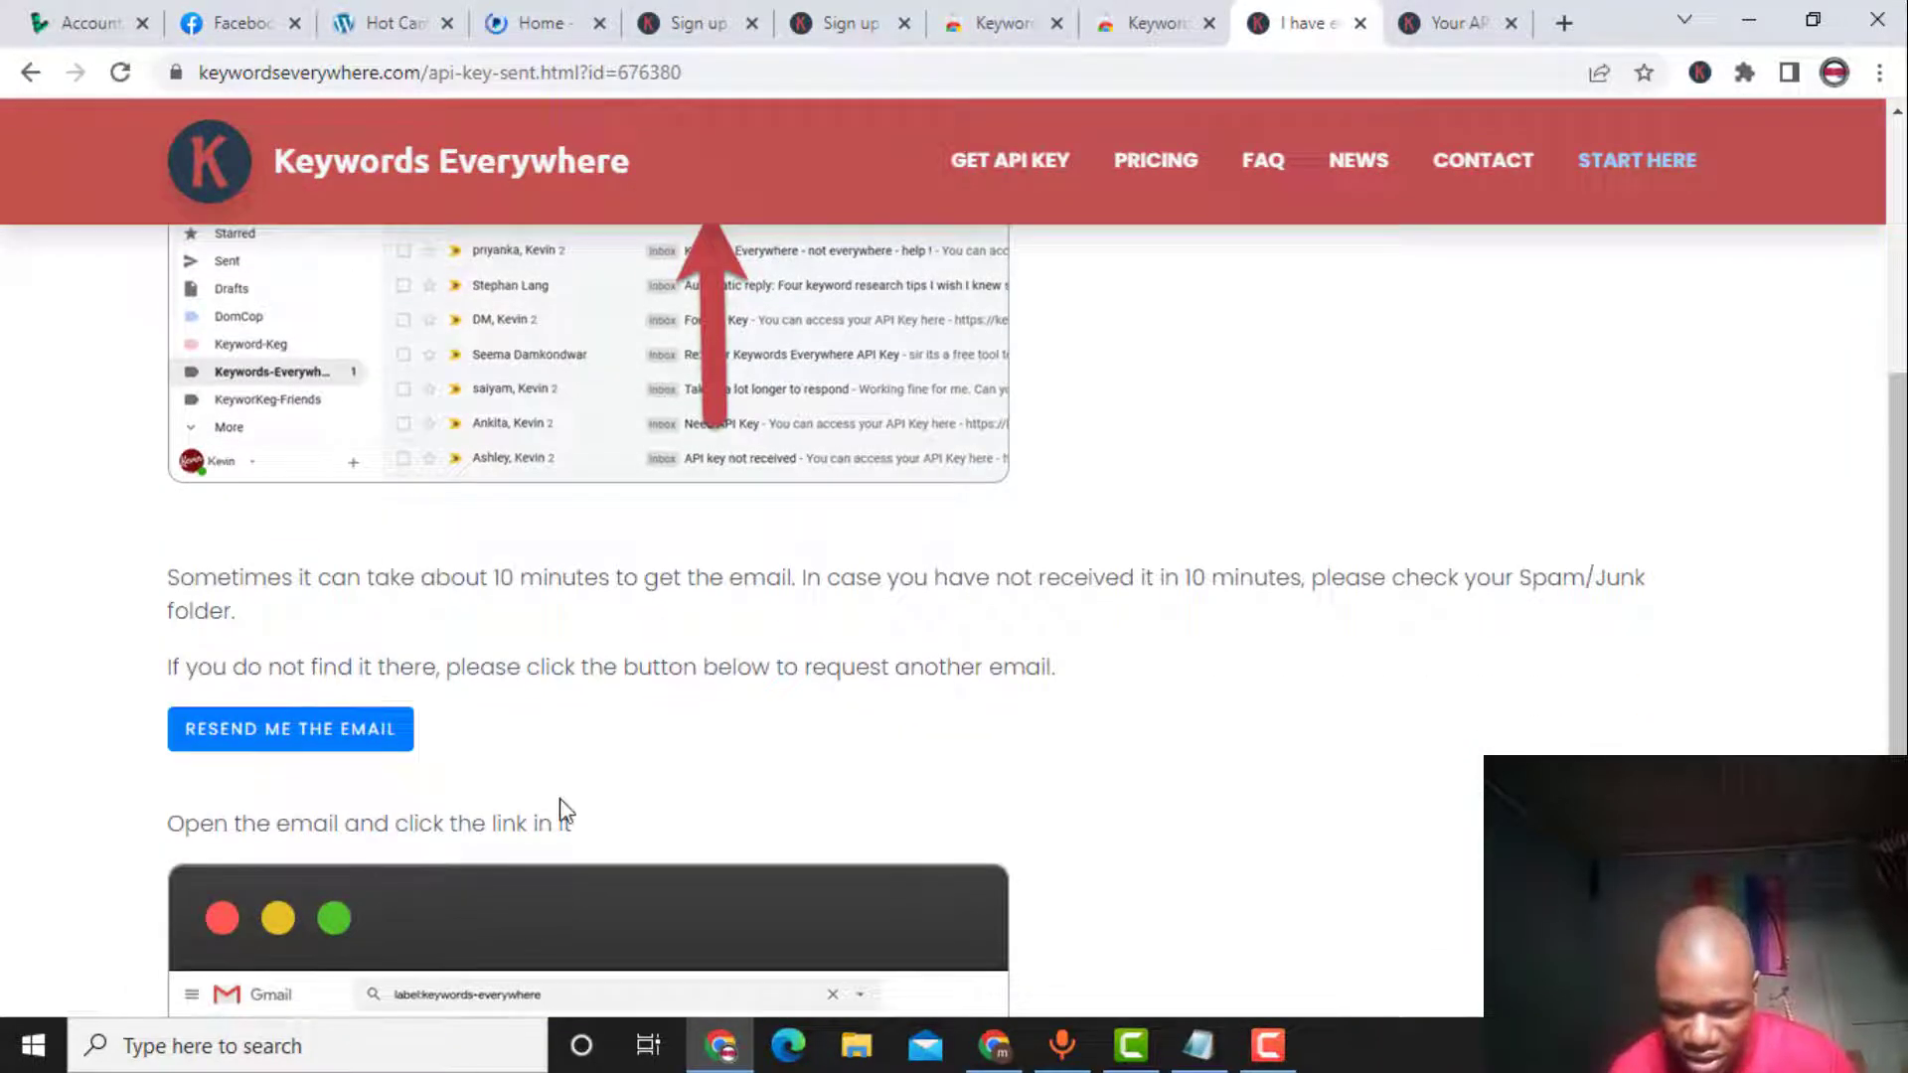
pyautogui.scroll(-5, 560, 805)
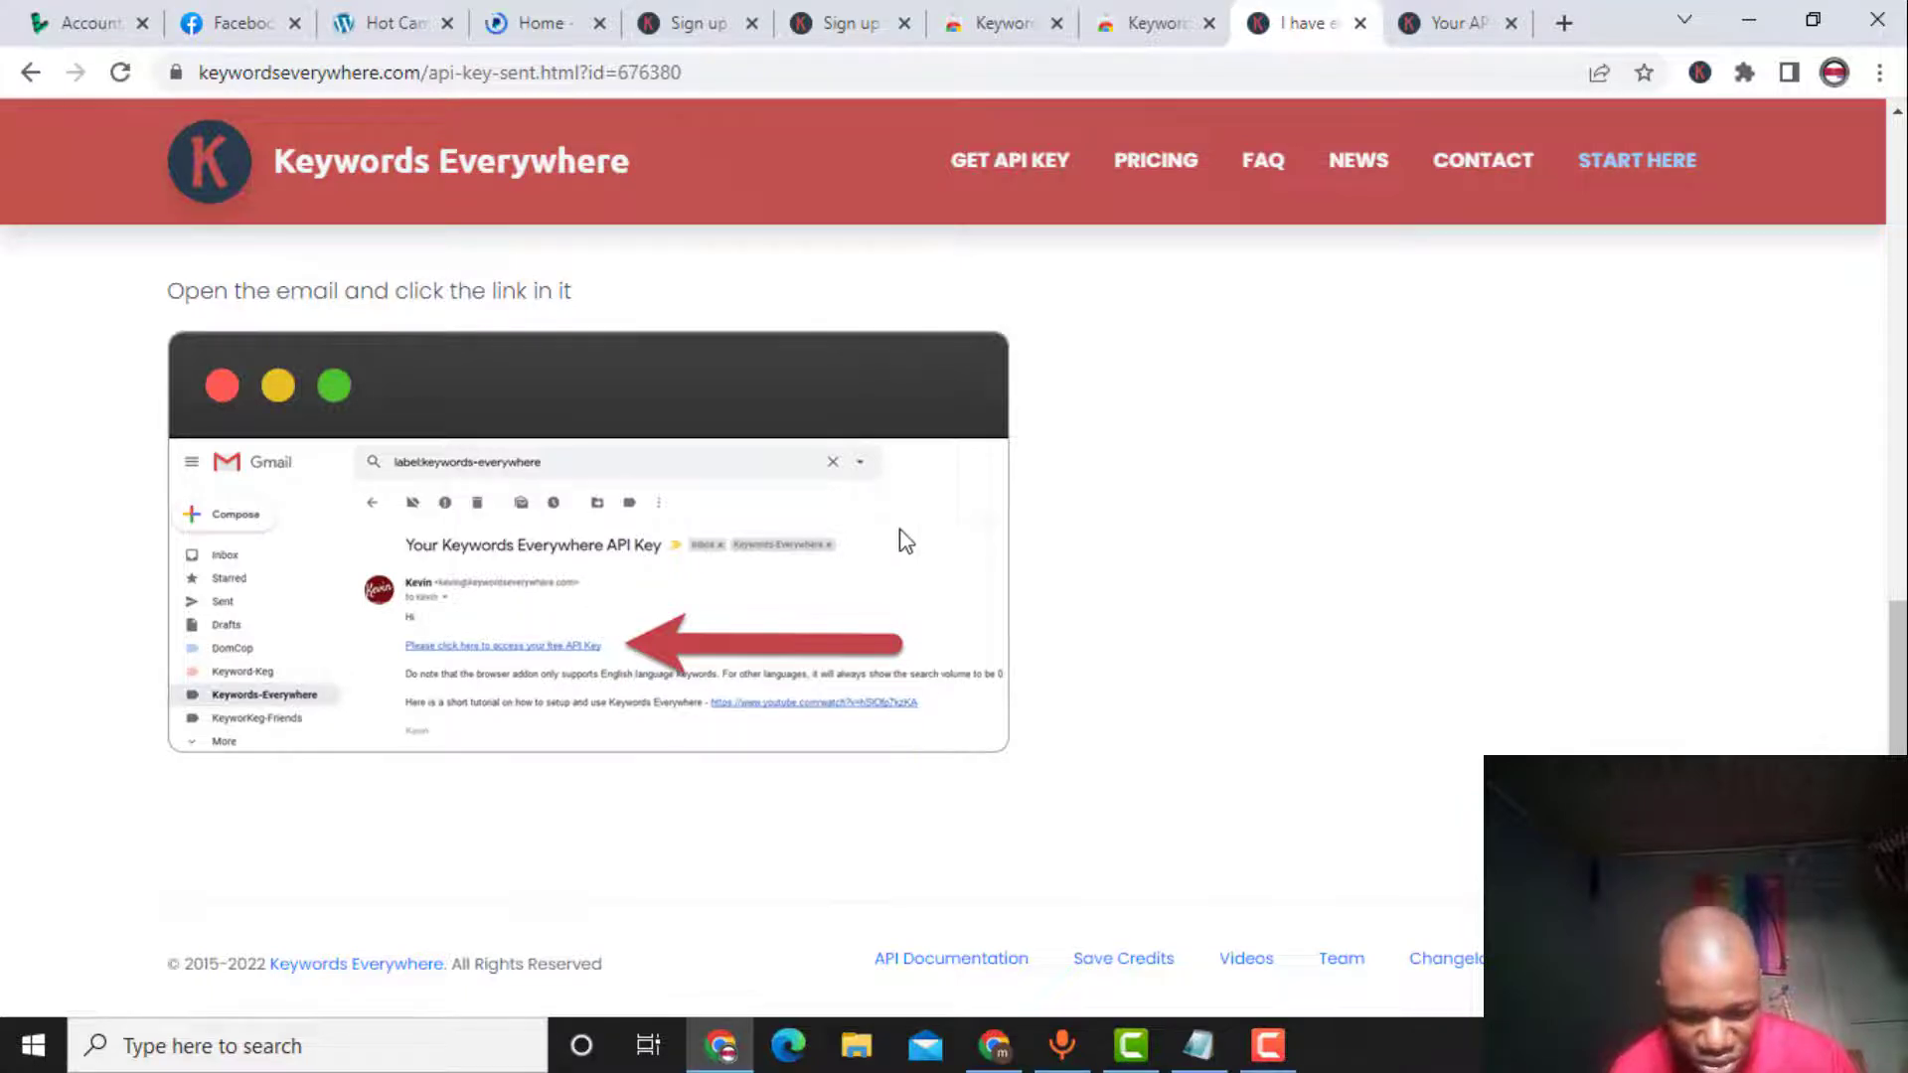
pyautogui.scroll(6, 900, 536)
pyautogui.scroll(5, 1467, 130)
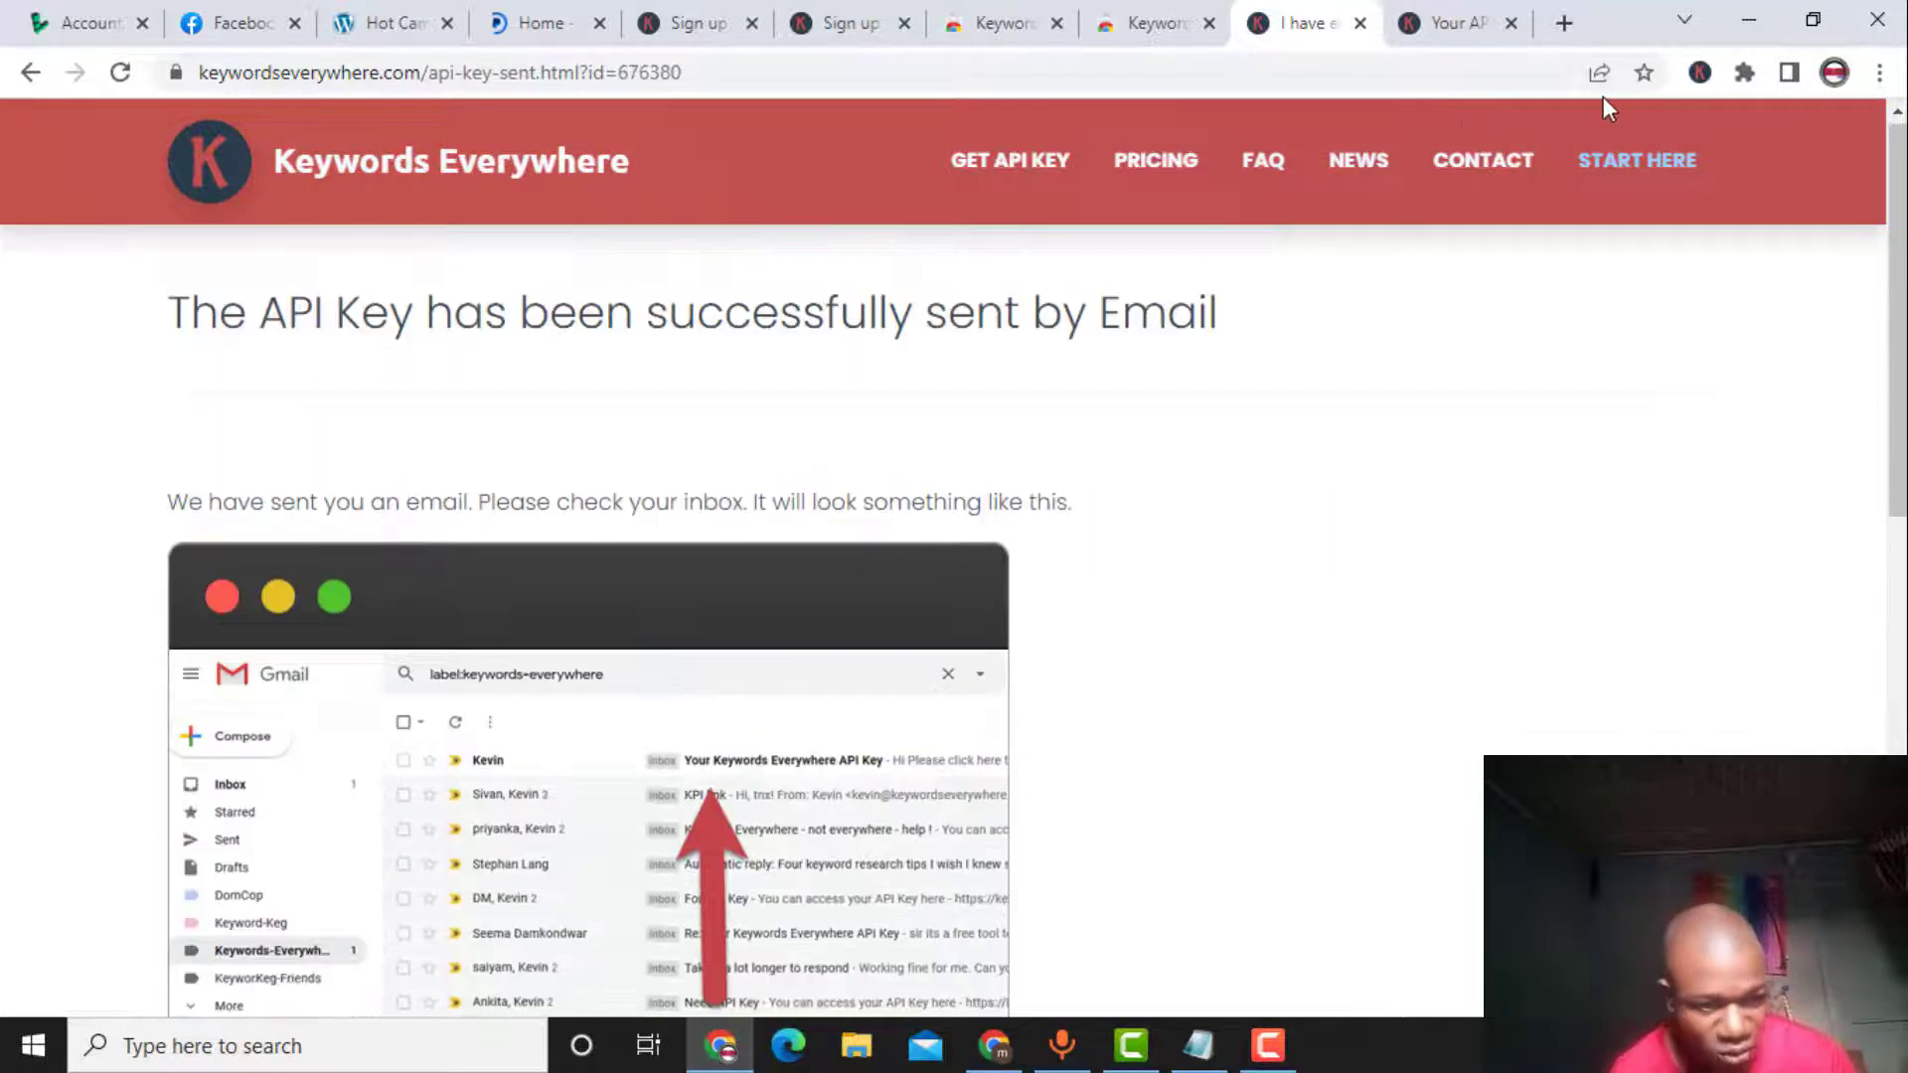
# Open the Keywords Everywhere extension's settings, paste the API key into its field and validate it
pyautogui.click(1699, 74)
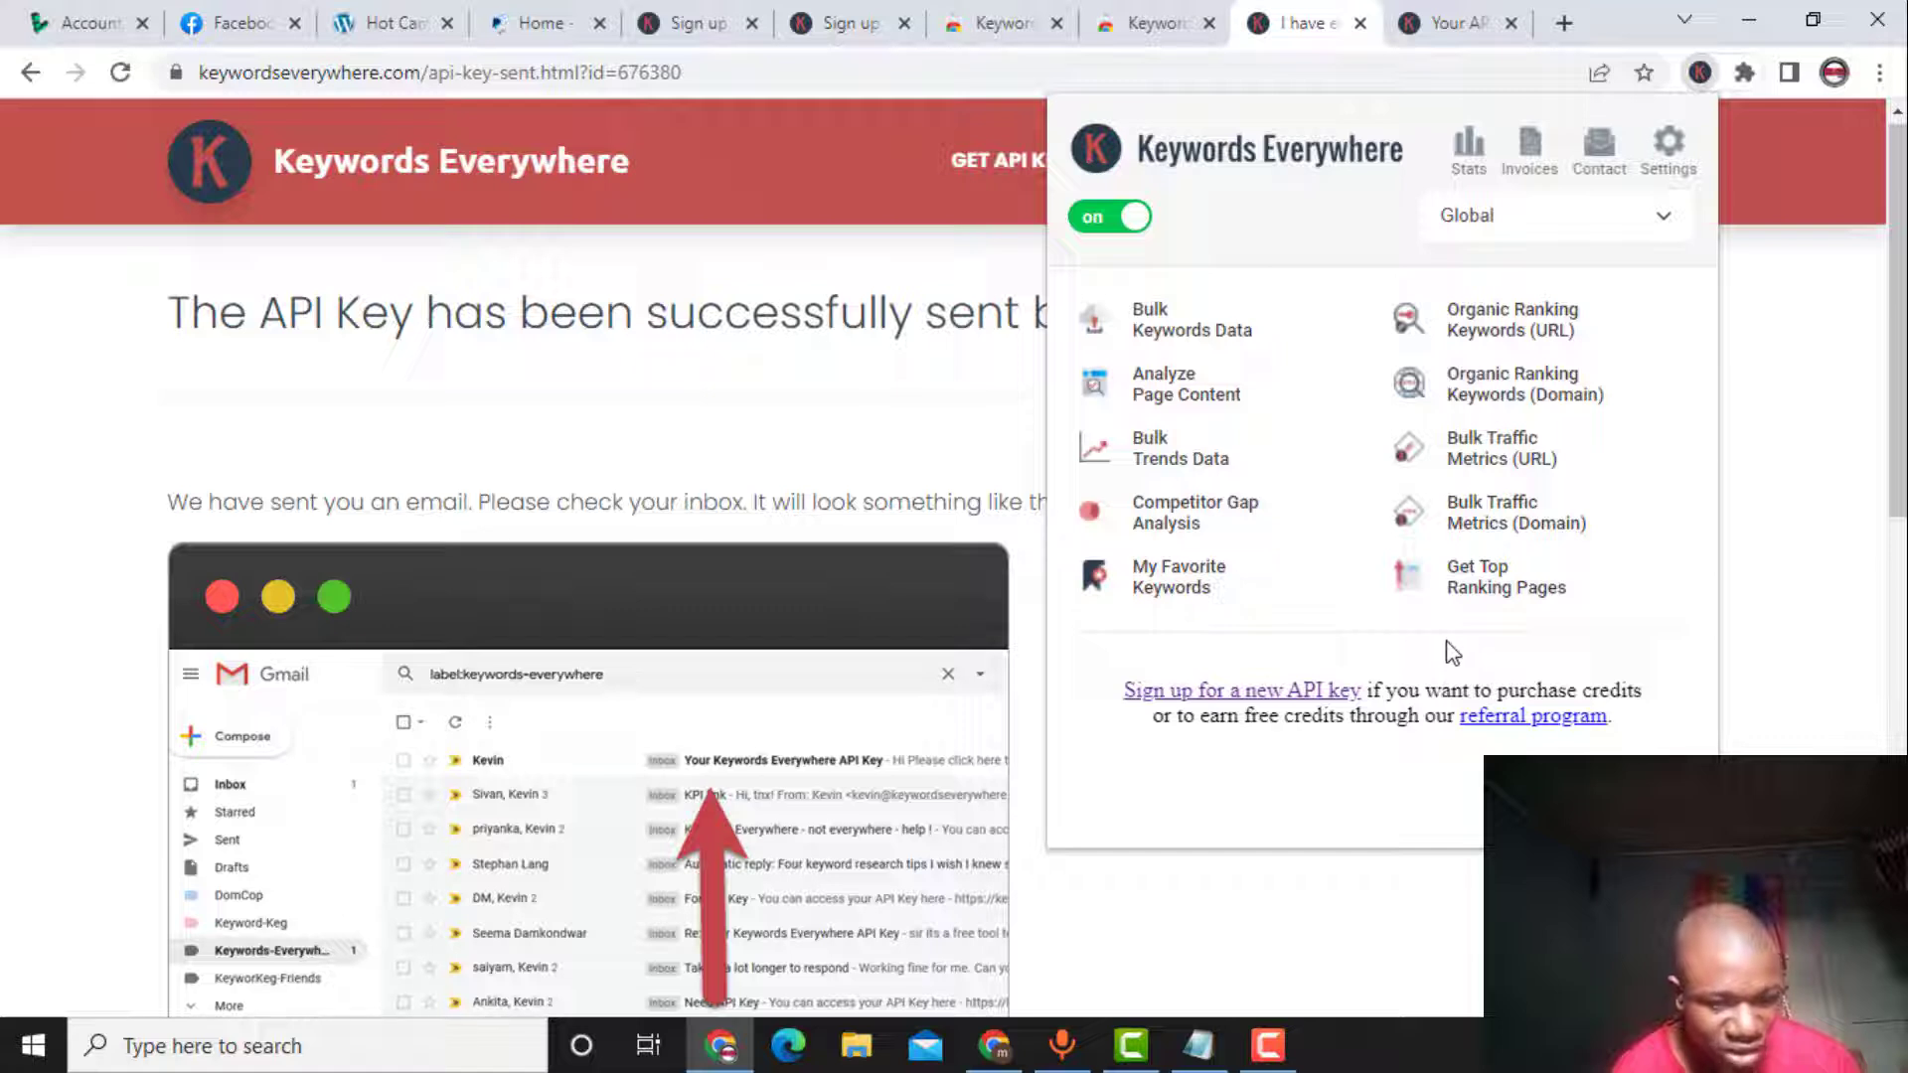
pyautogui.click(1665, 164)
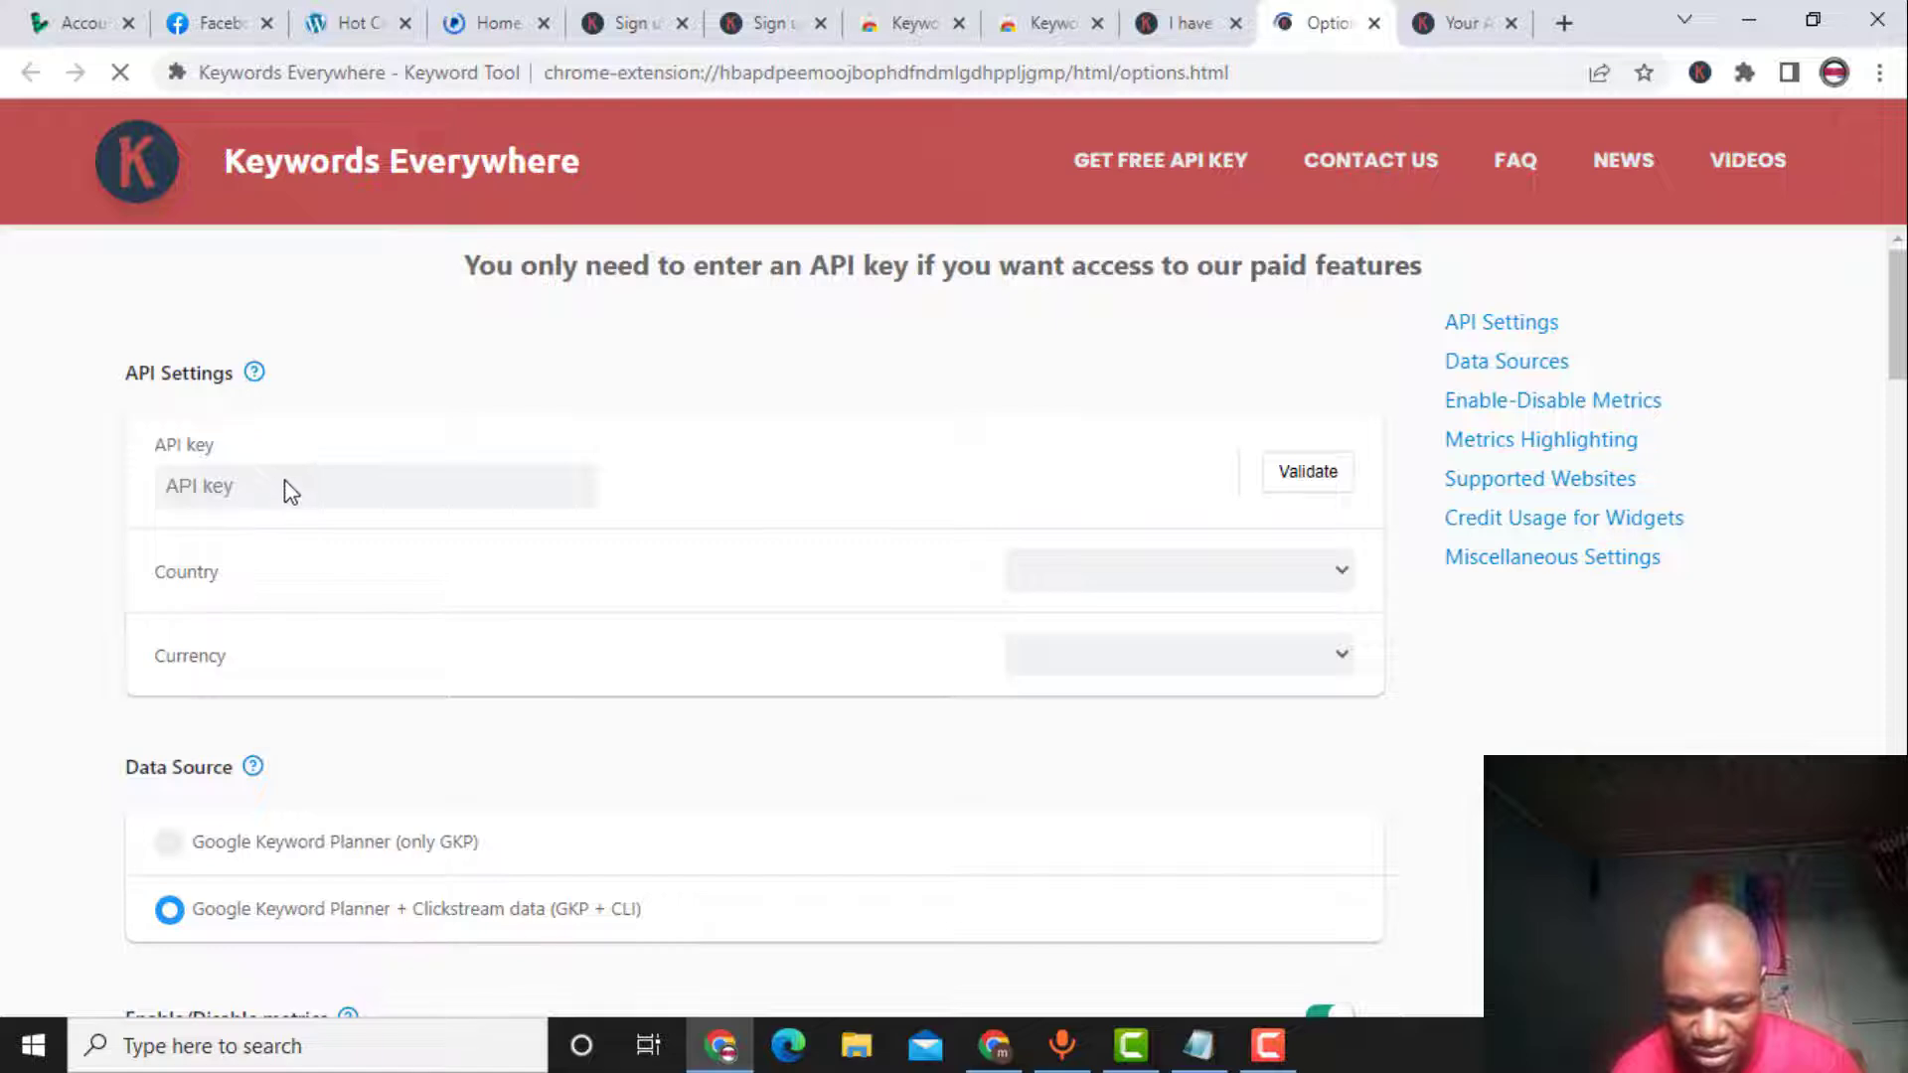
pyautogui.click(291, 484)
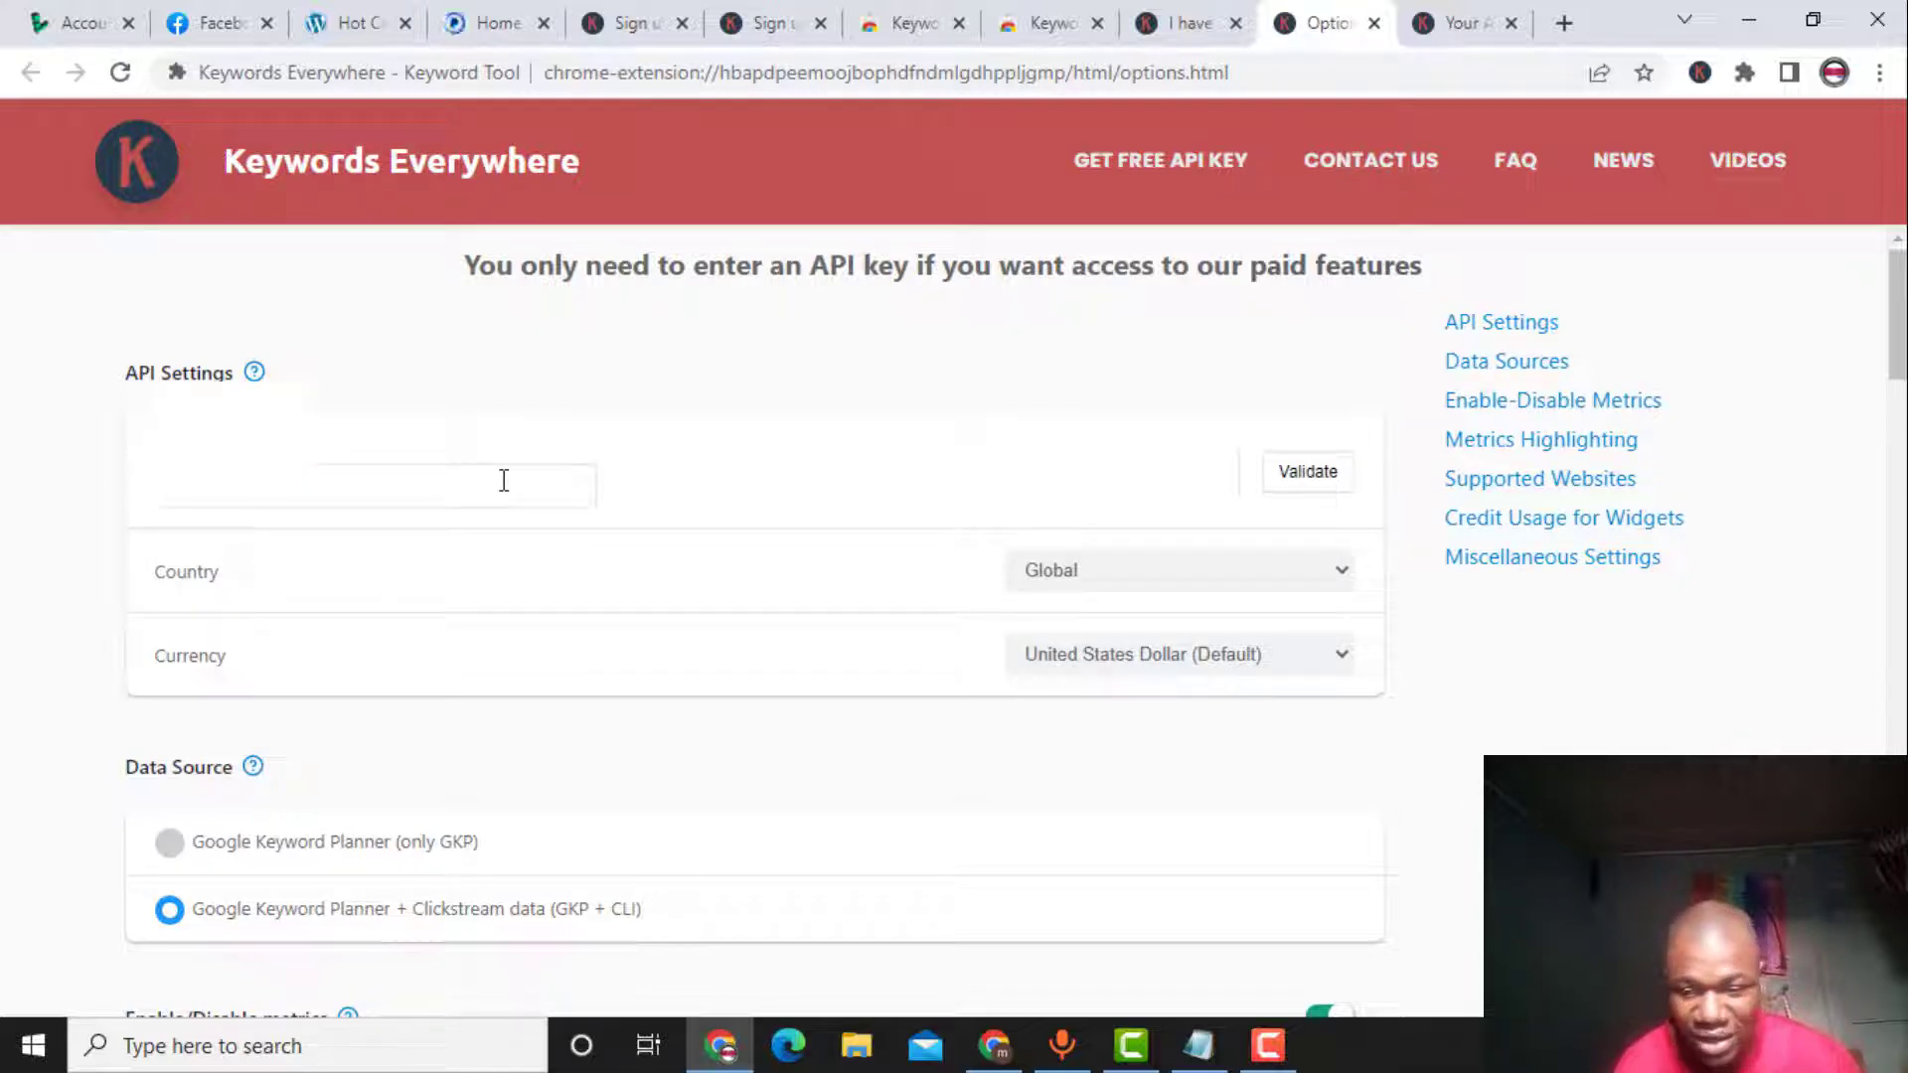
pyautogui.hotkey('ctrl', 'v')
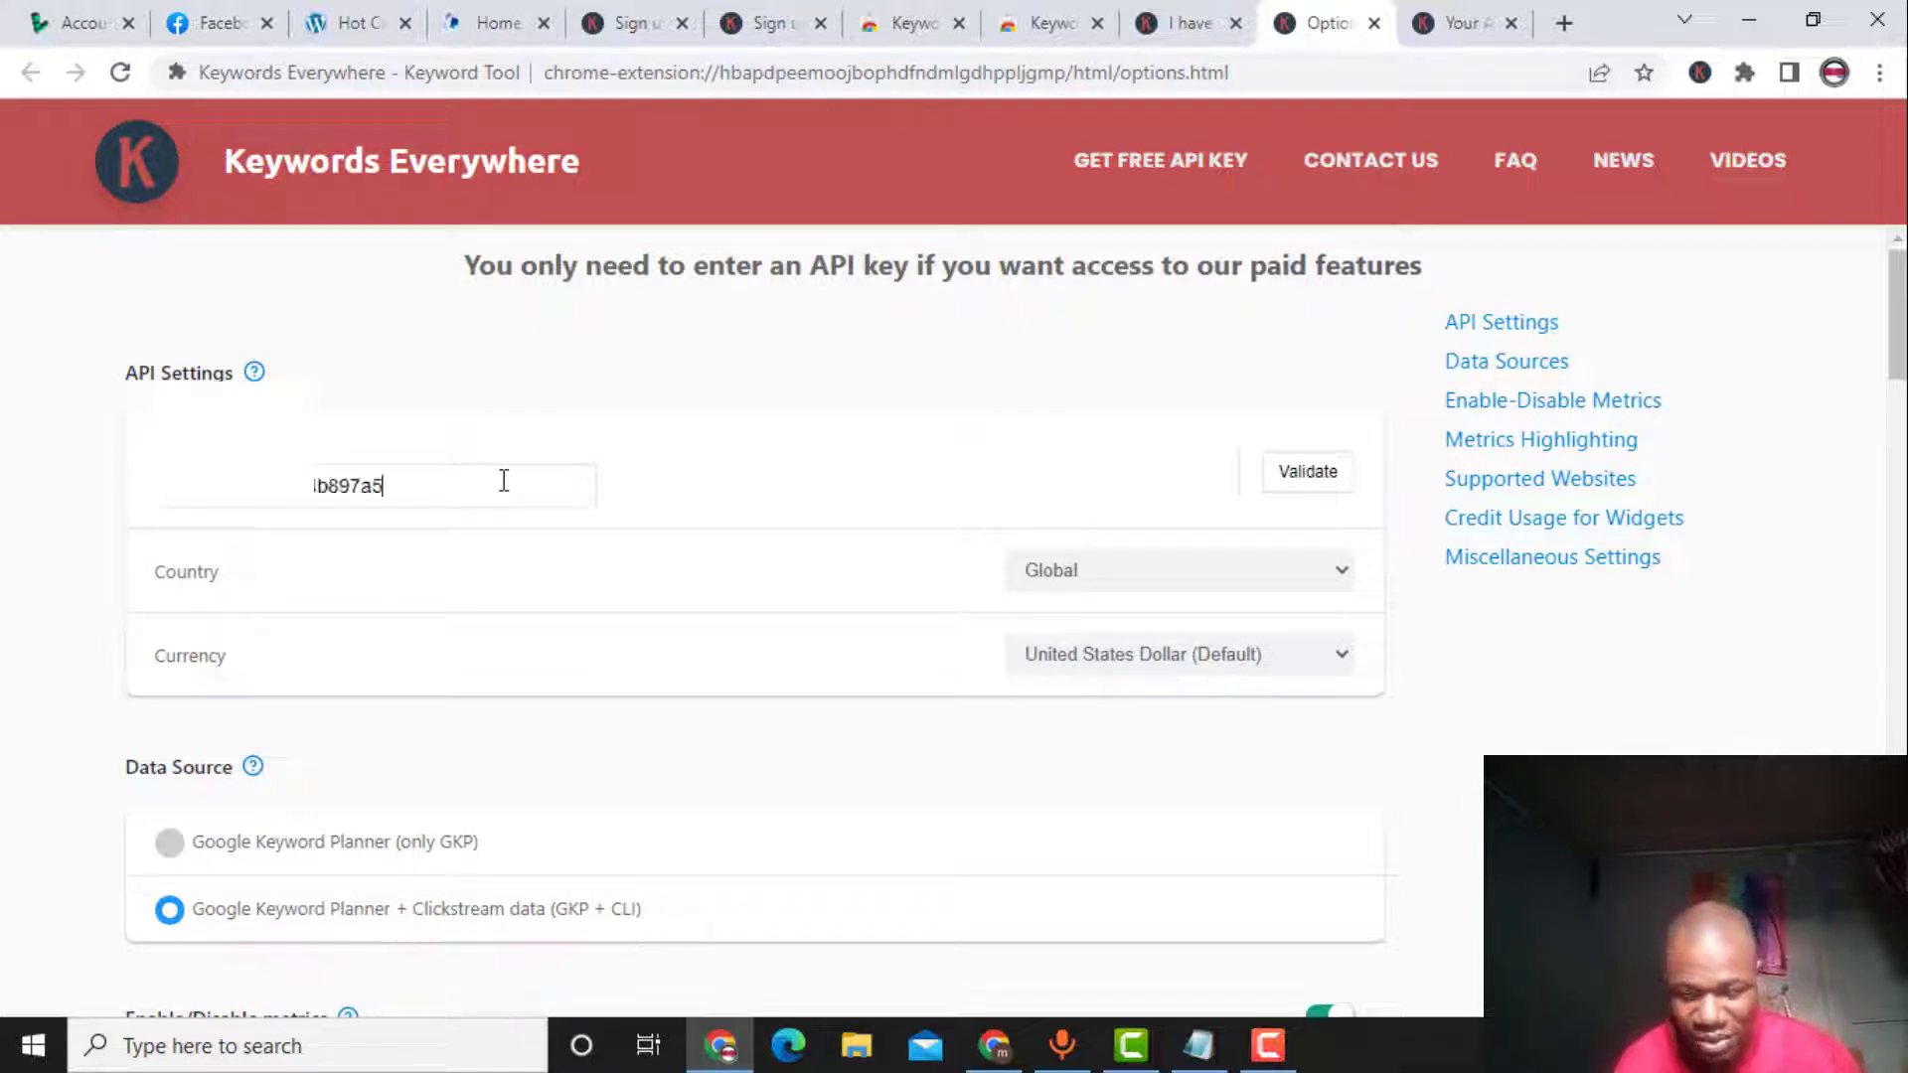
pyautogui.click(1298, 481)
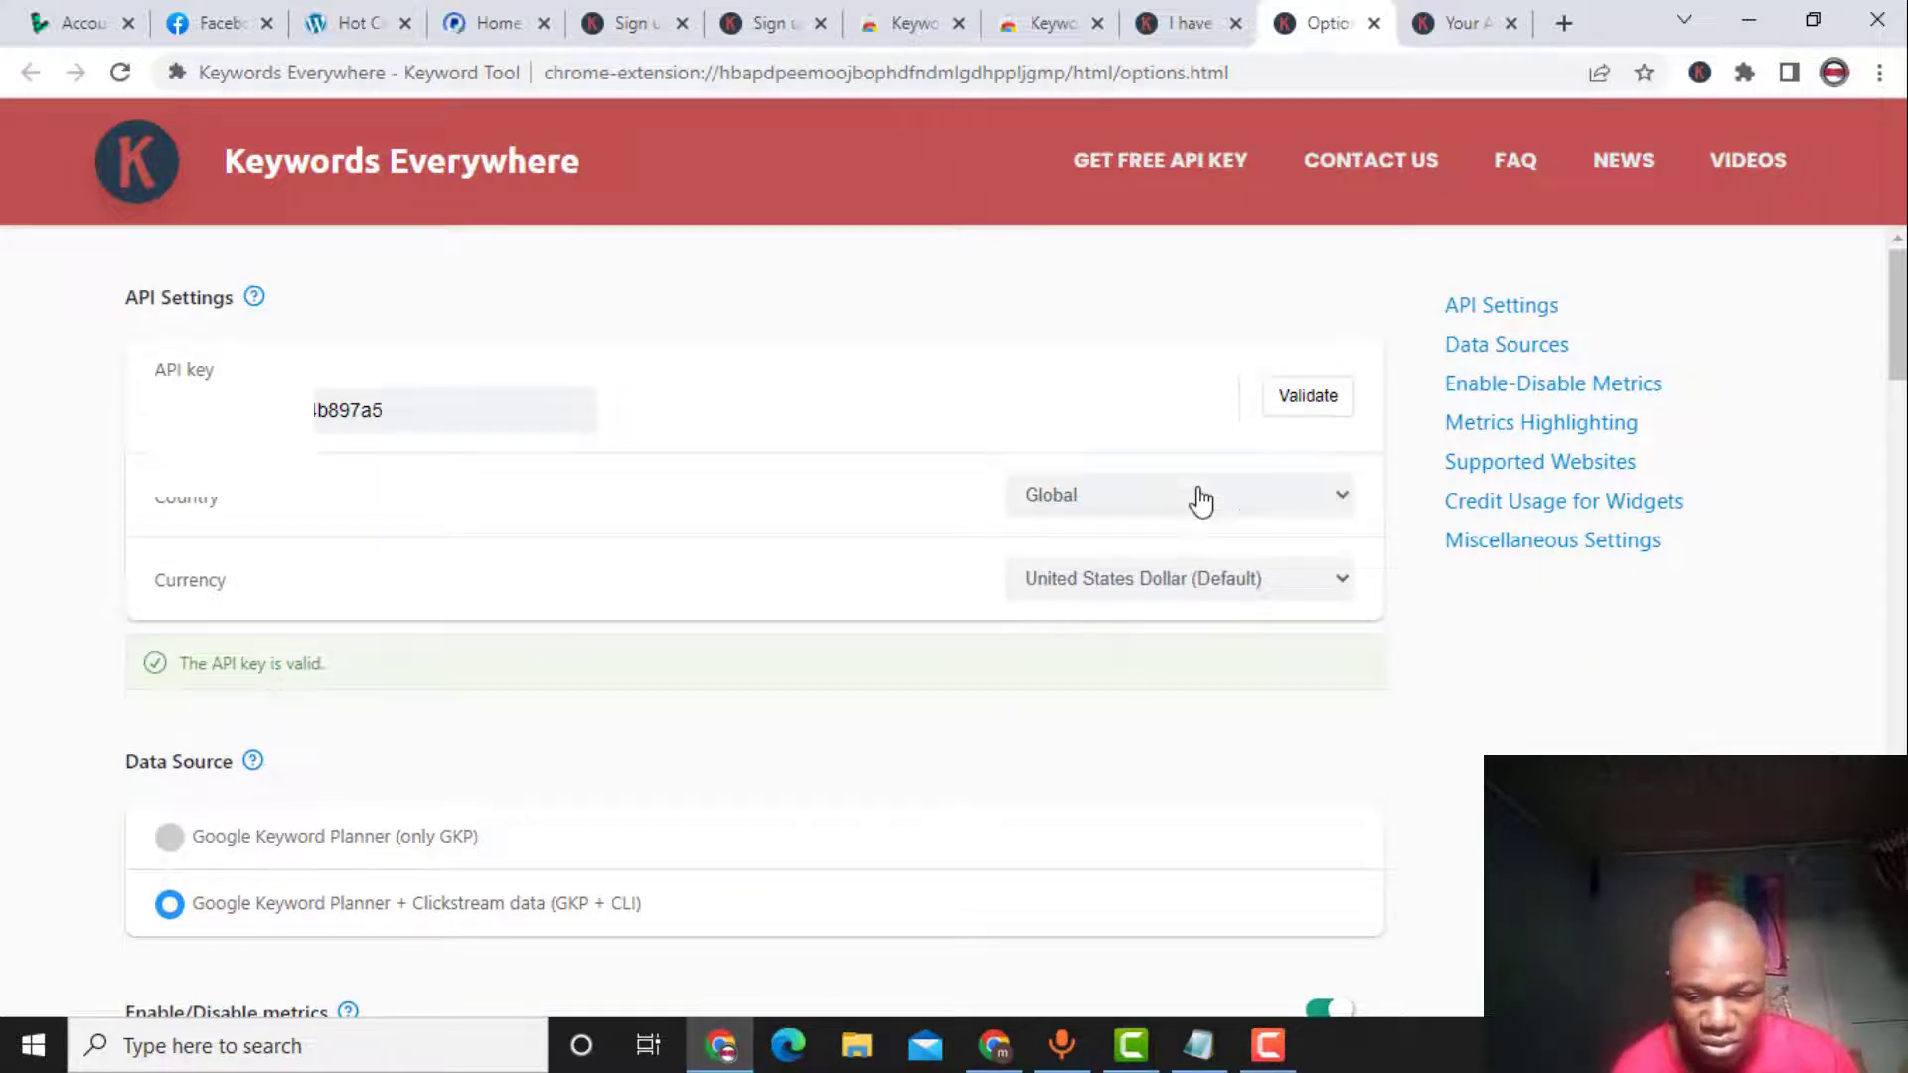
pyautogui.moveTo(438, 656); pyautogui.dragTo(151, 660)
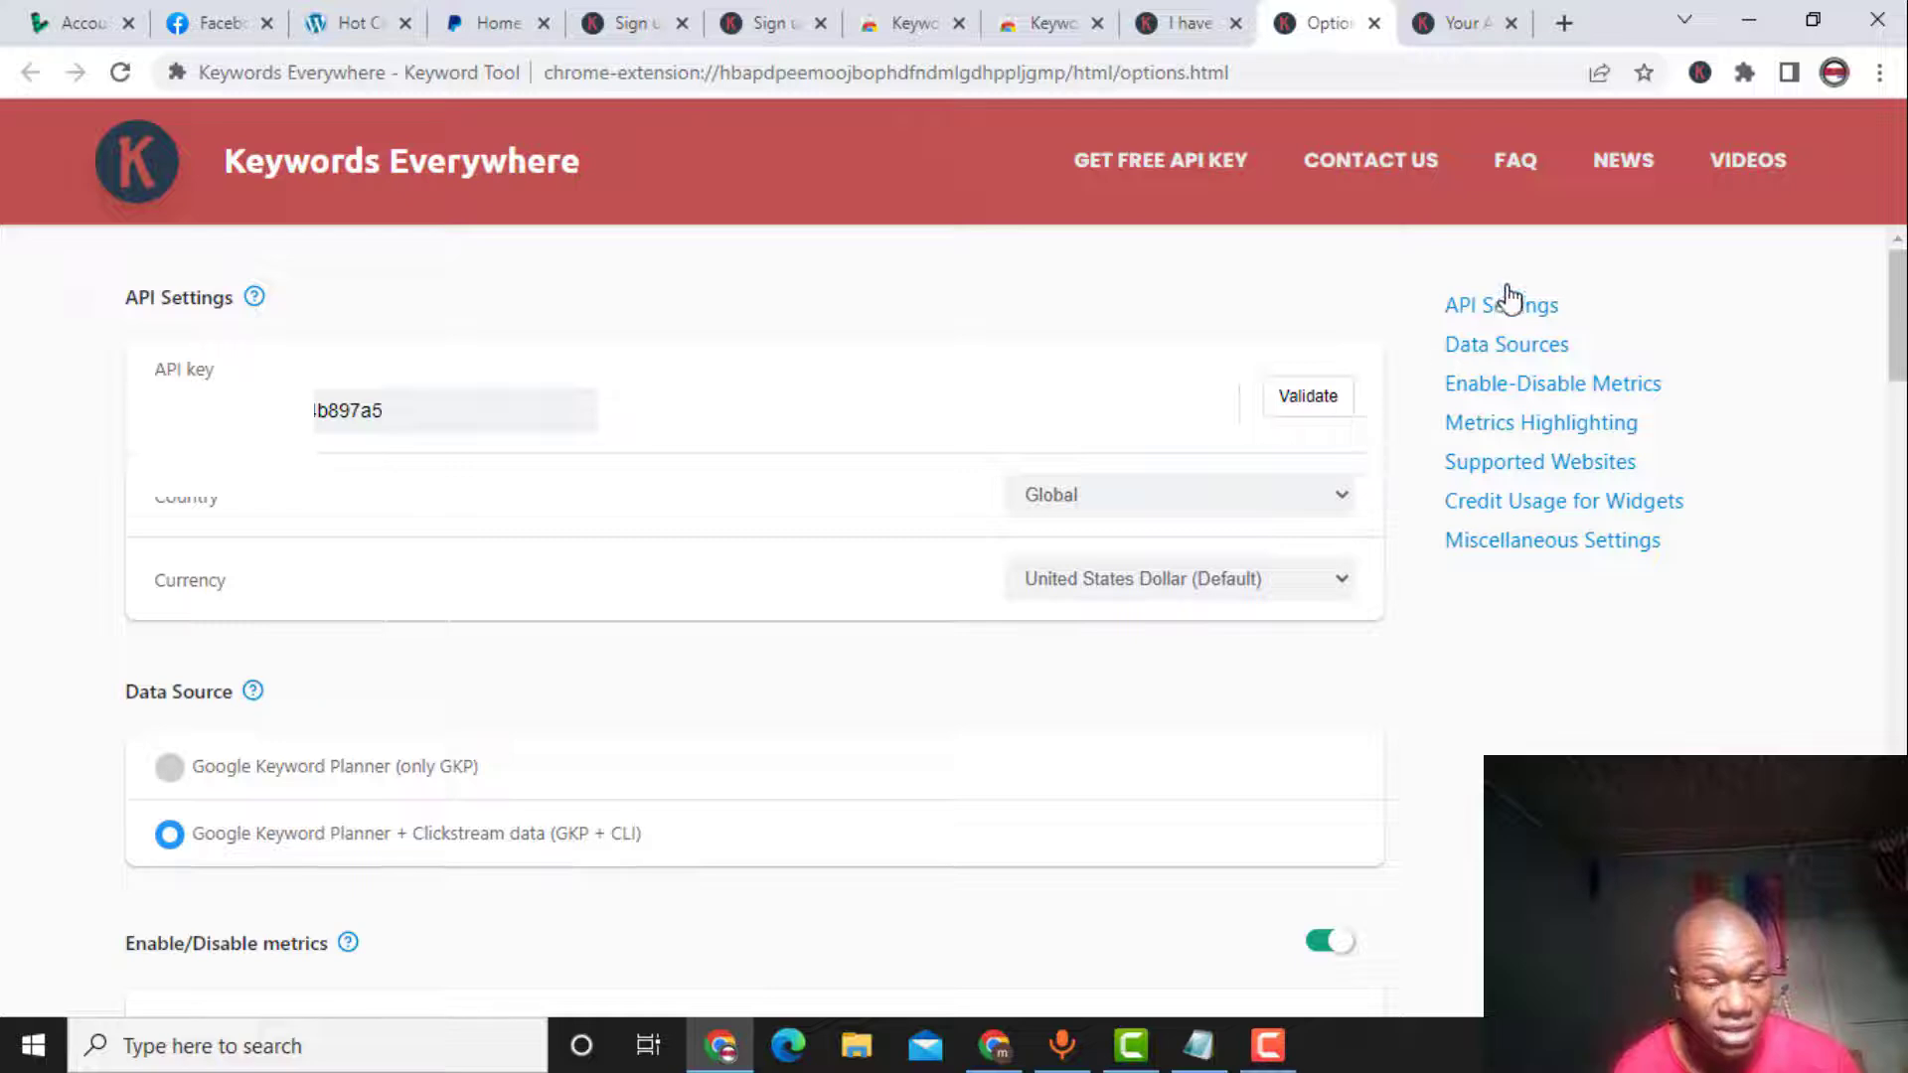
# Open the Keywords Everywhere pricing page and examine the price and credit amount of the $10 package
pyautogui.click(1459, 24)
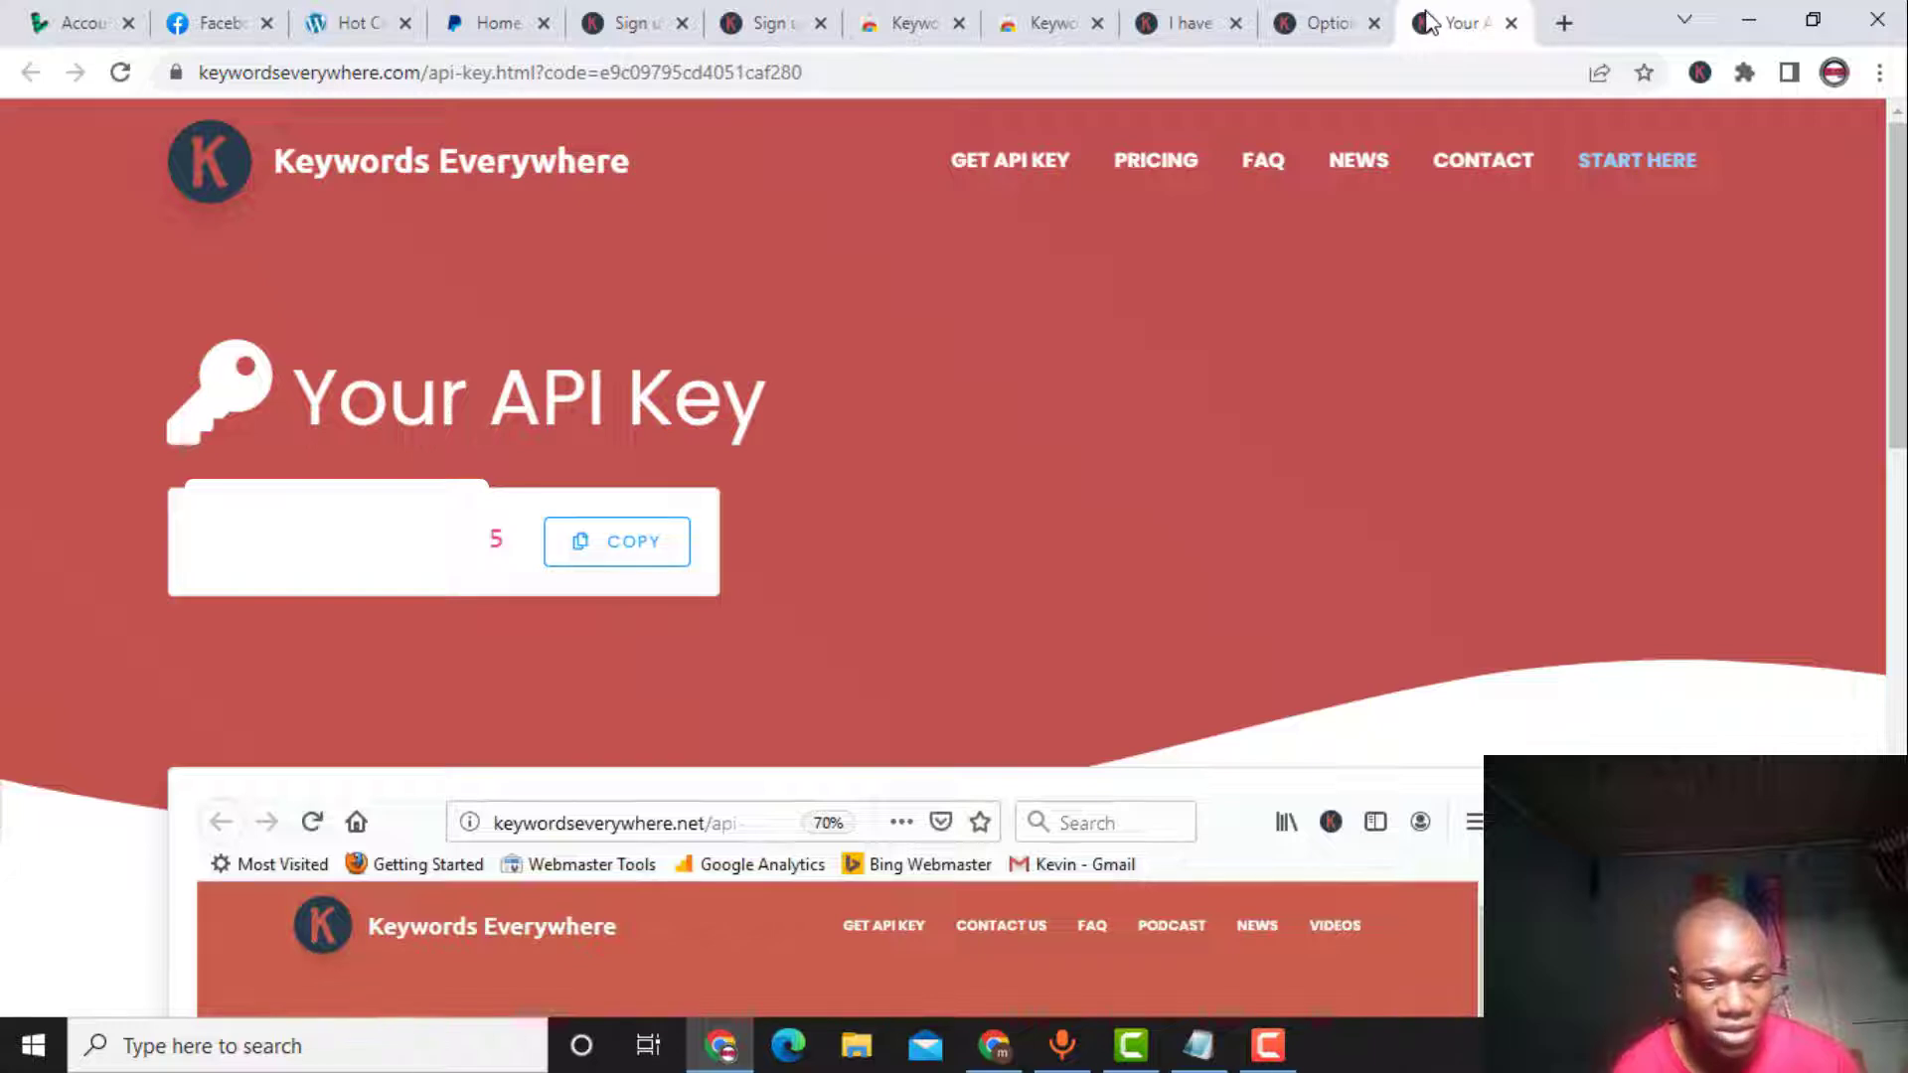
pyautogui.click(1182, 167)
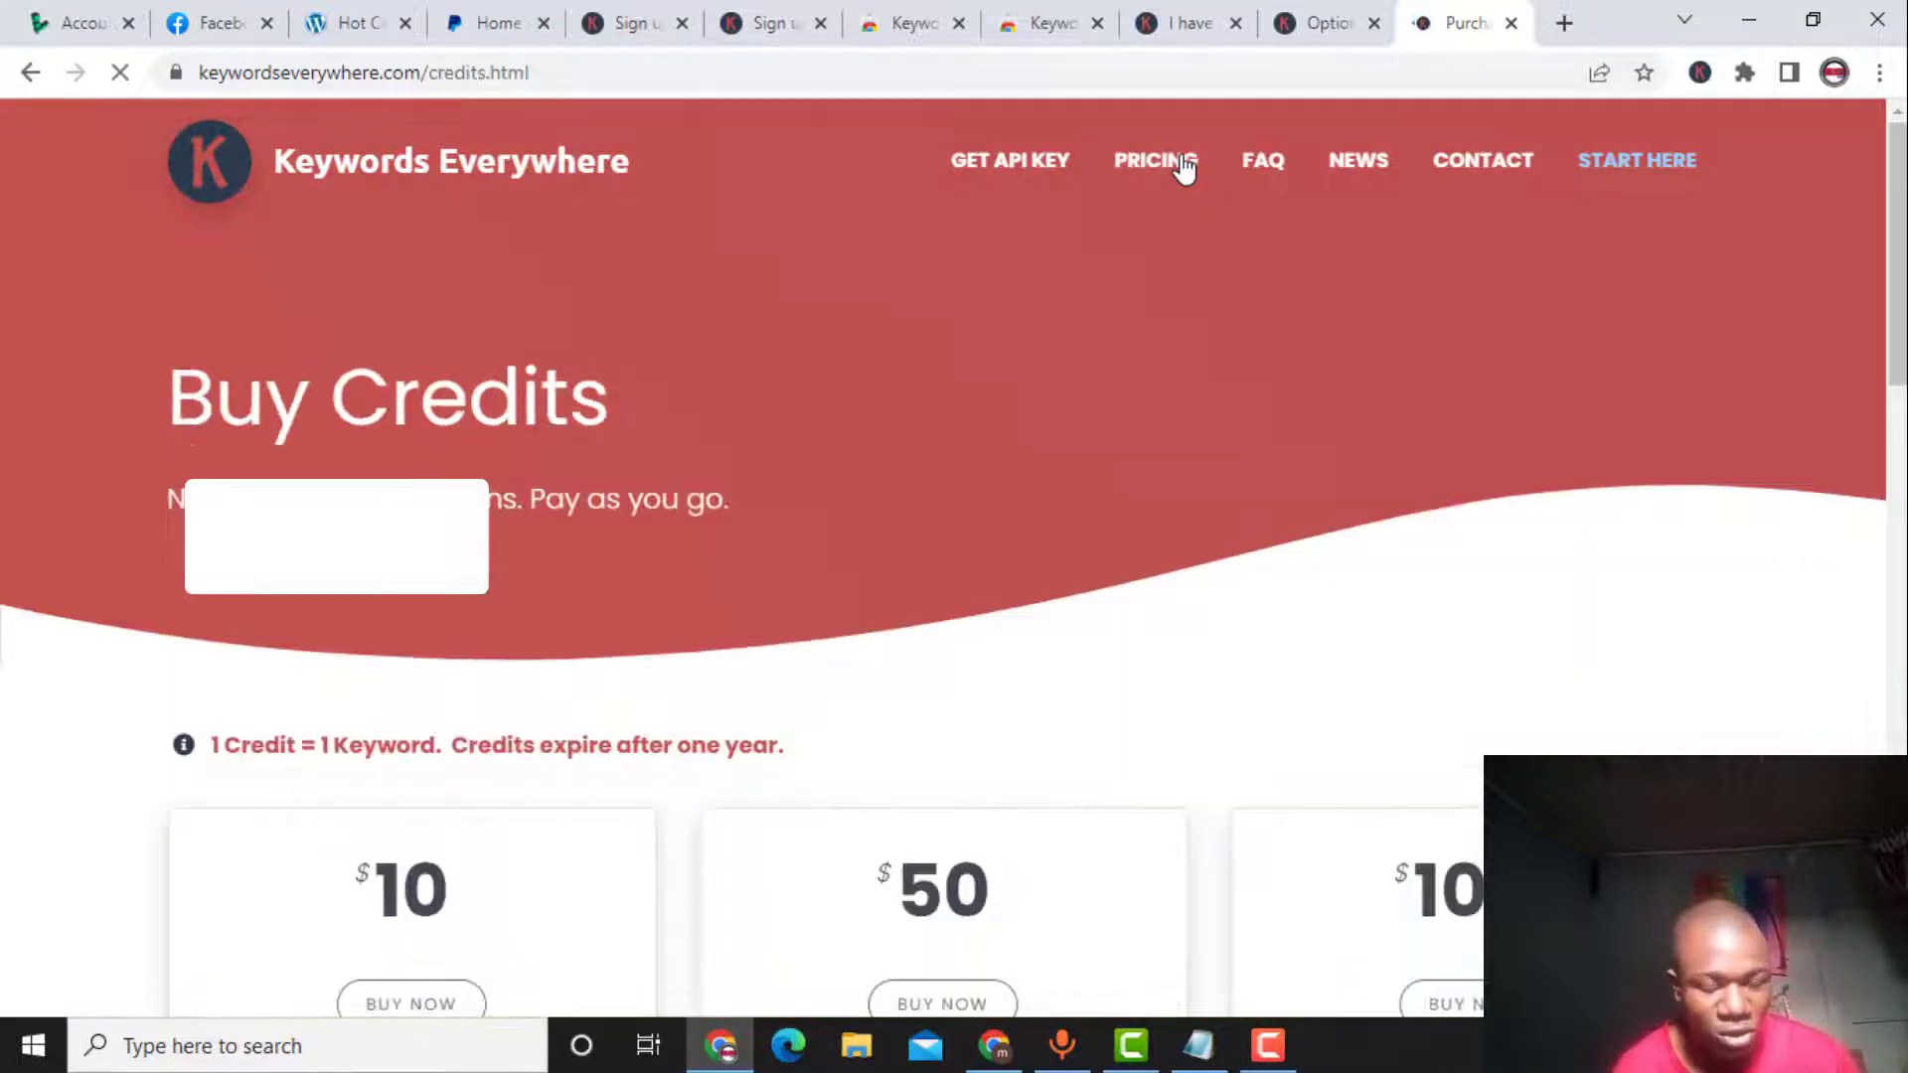
pyautogui.scroll(-1, 556, 874)
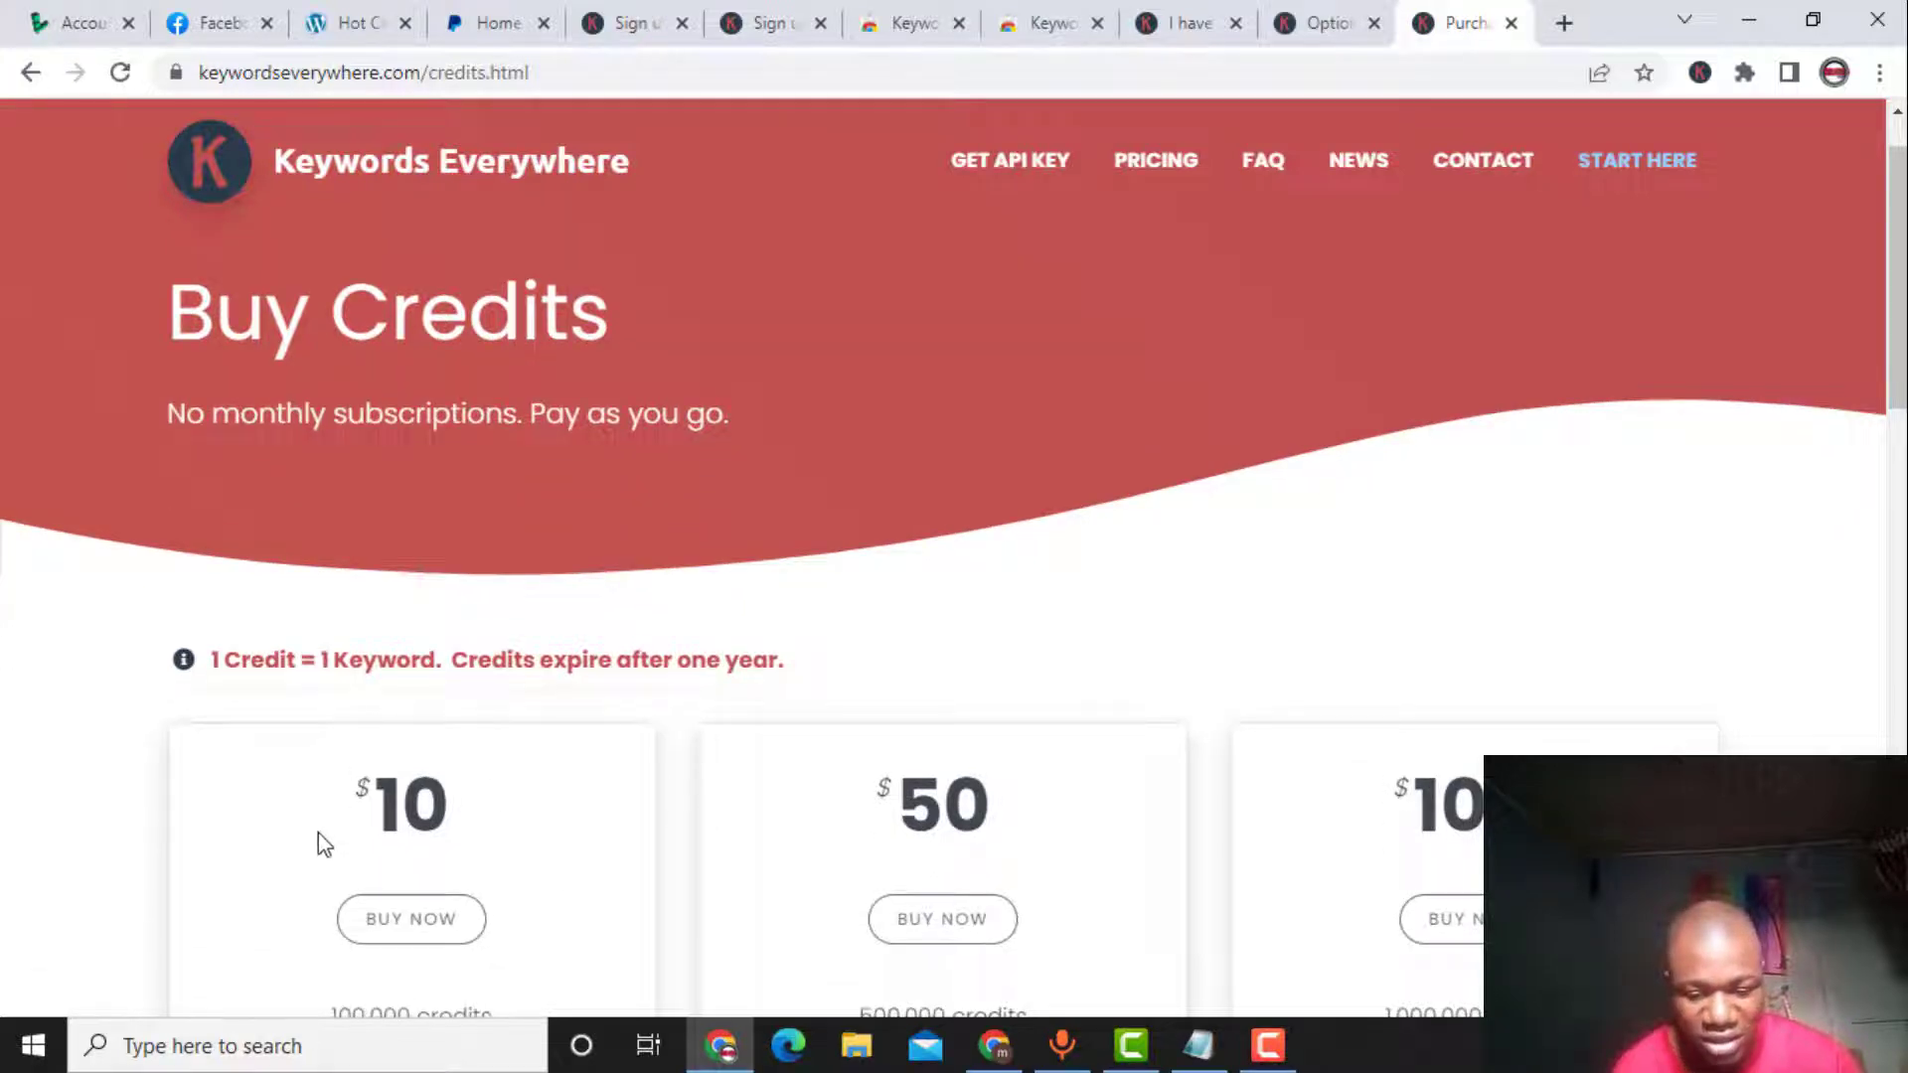
pyautogui.moveTo(319, 838); pyautogui.dragTo(592, 851)
pyautogui.scroll(-2, 302, 873)
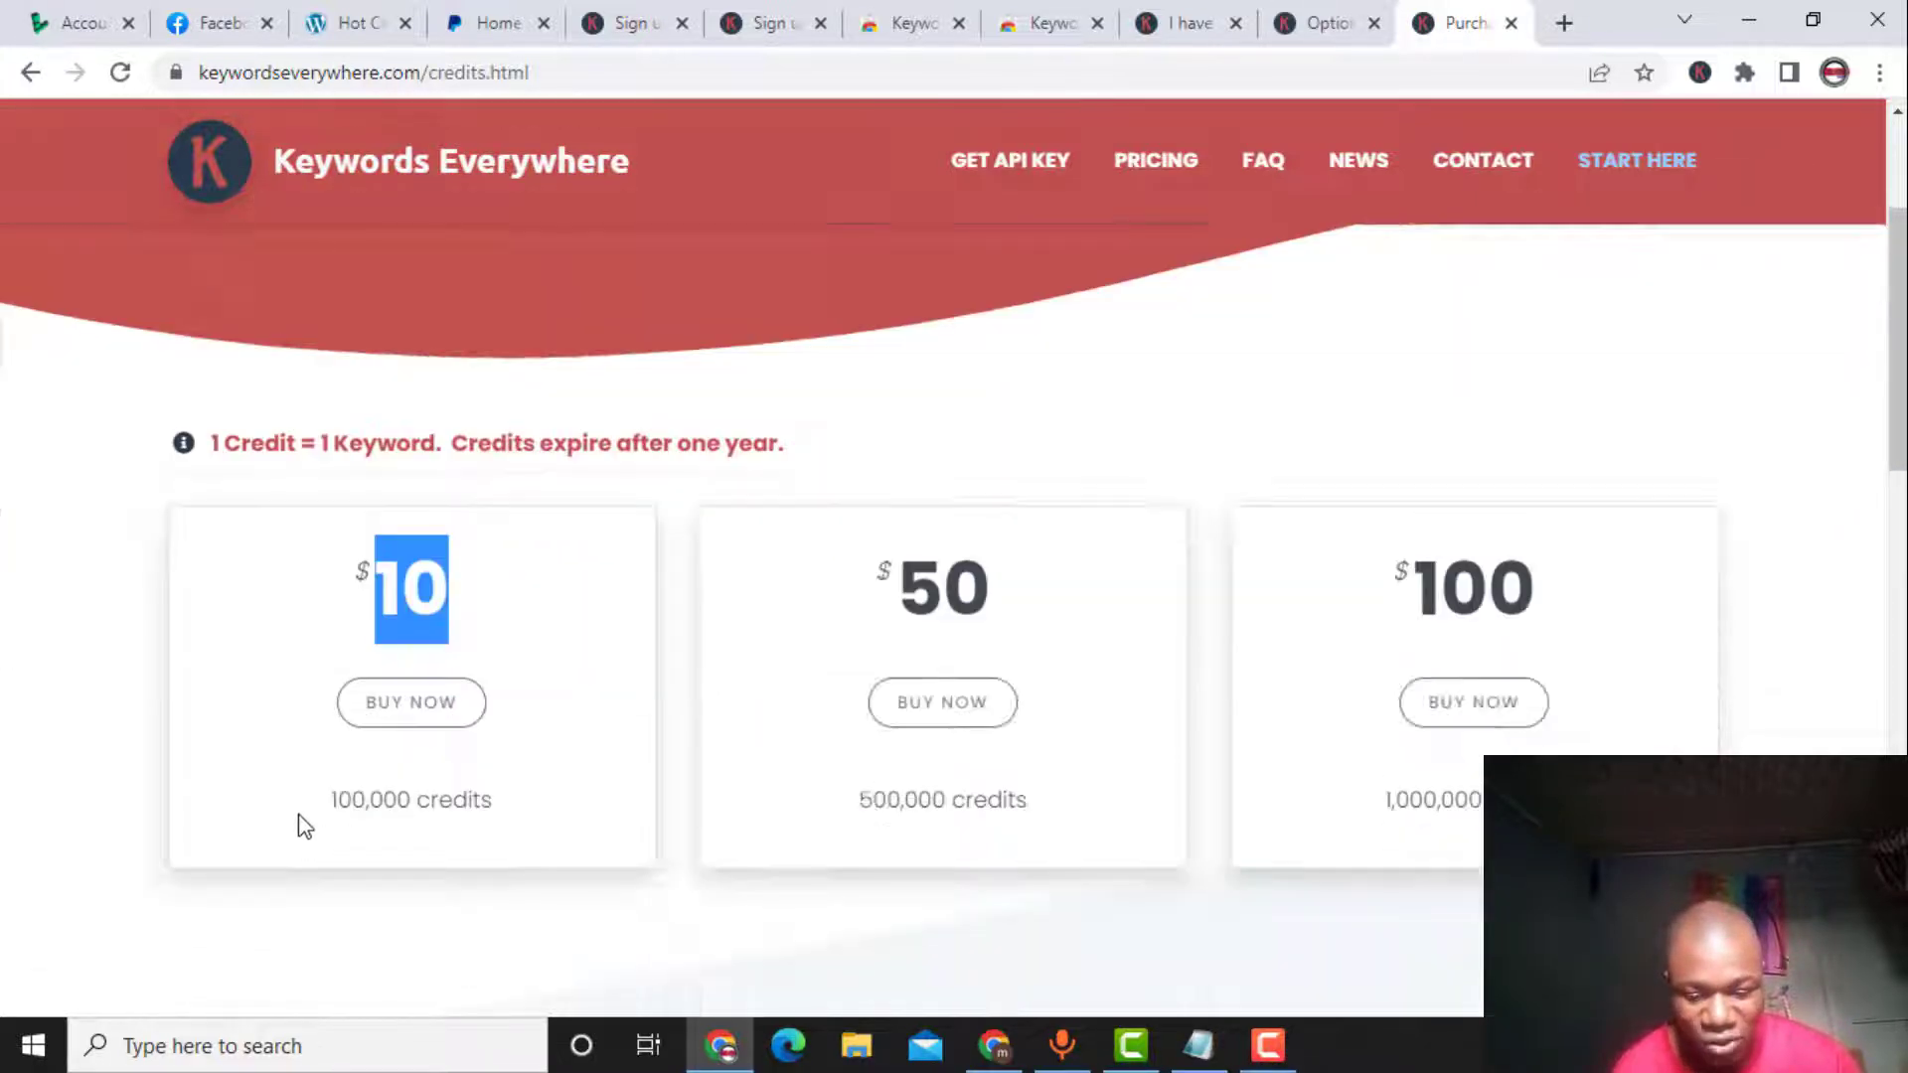
pyautogui.moveTo(303, 822); pyautogui.dragTo(608, 848)
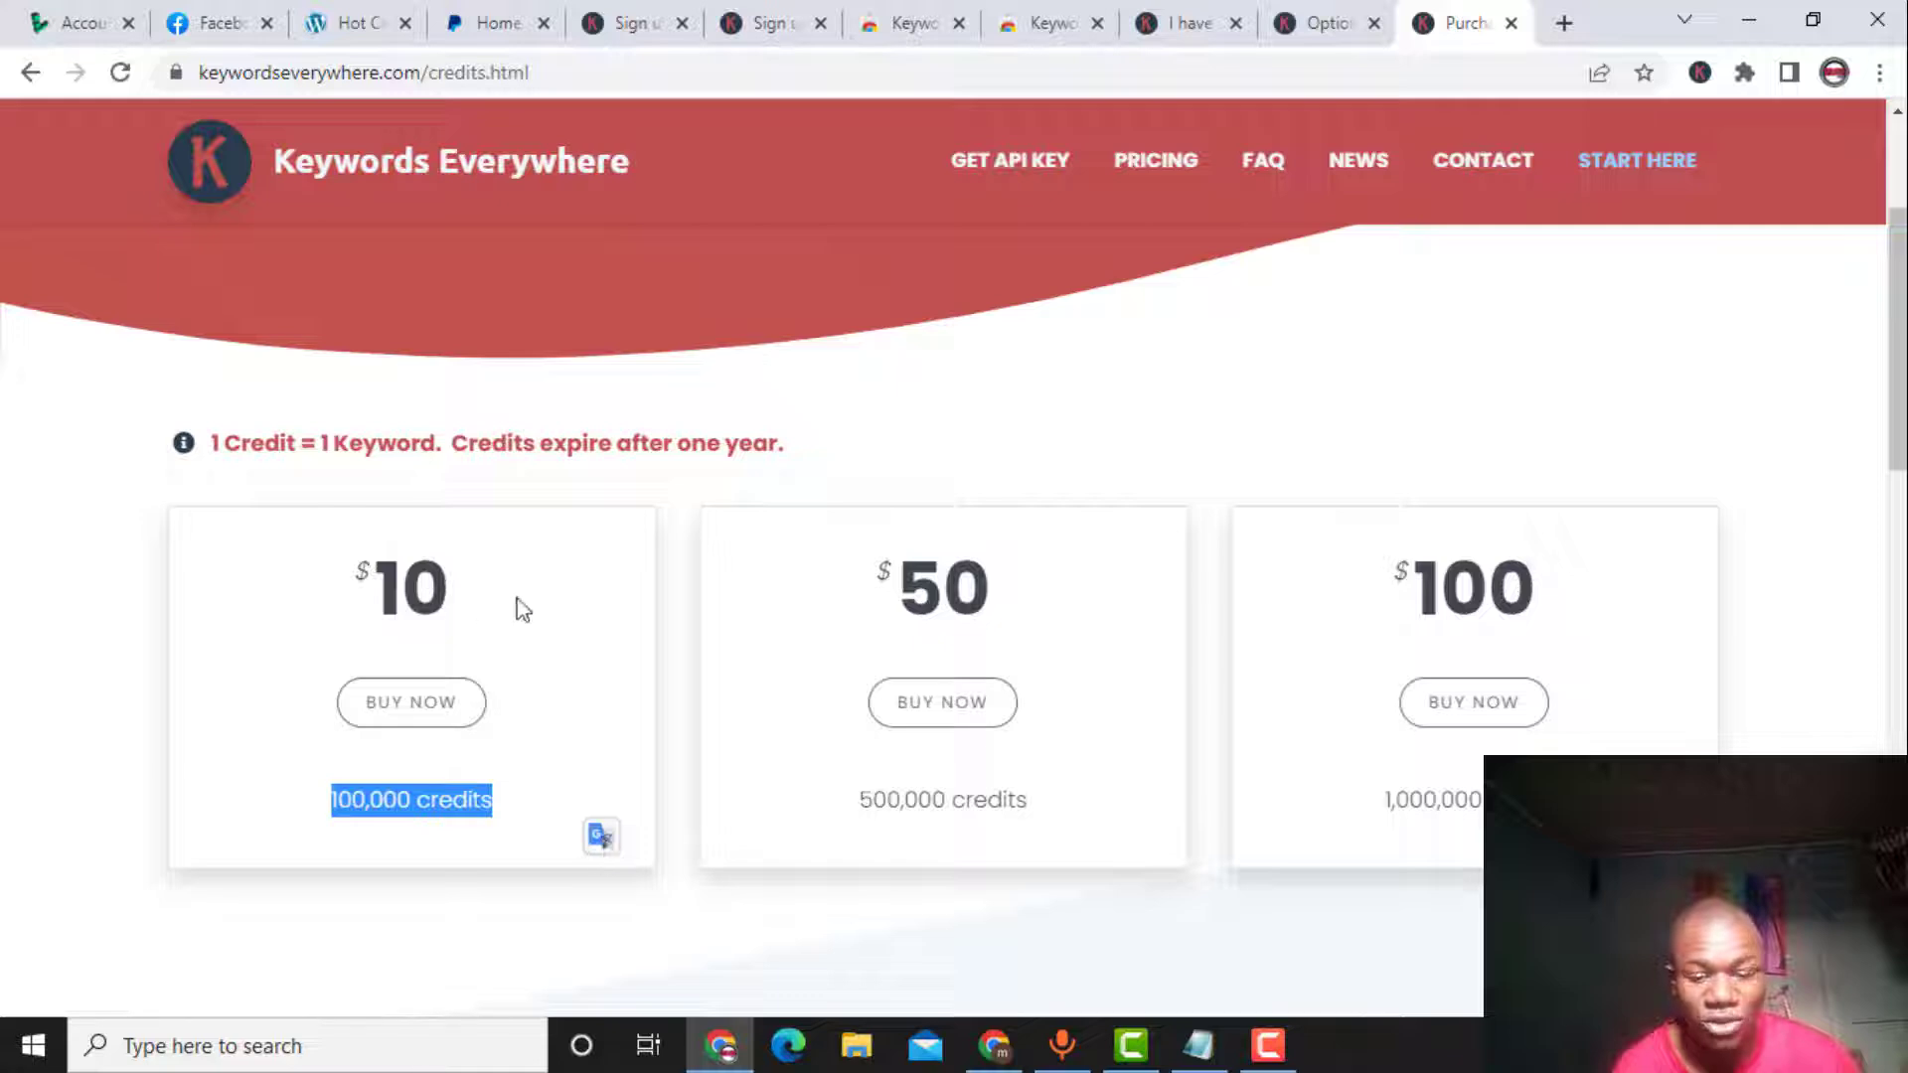
pyautogui.doubleClick(298, 557)
pyautogui.click(682, 589)
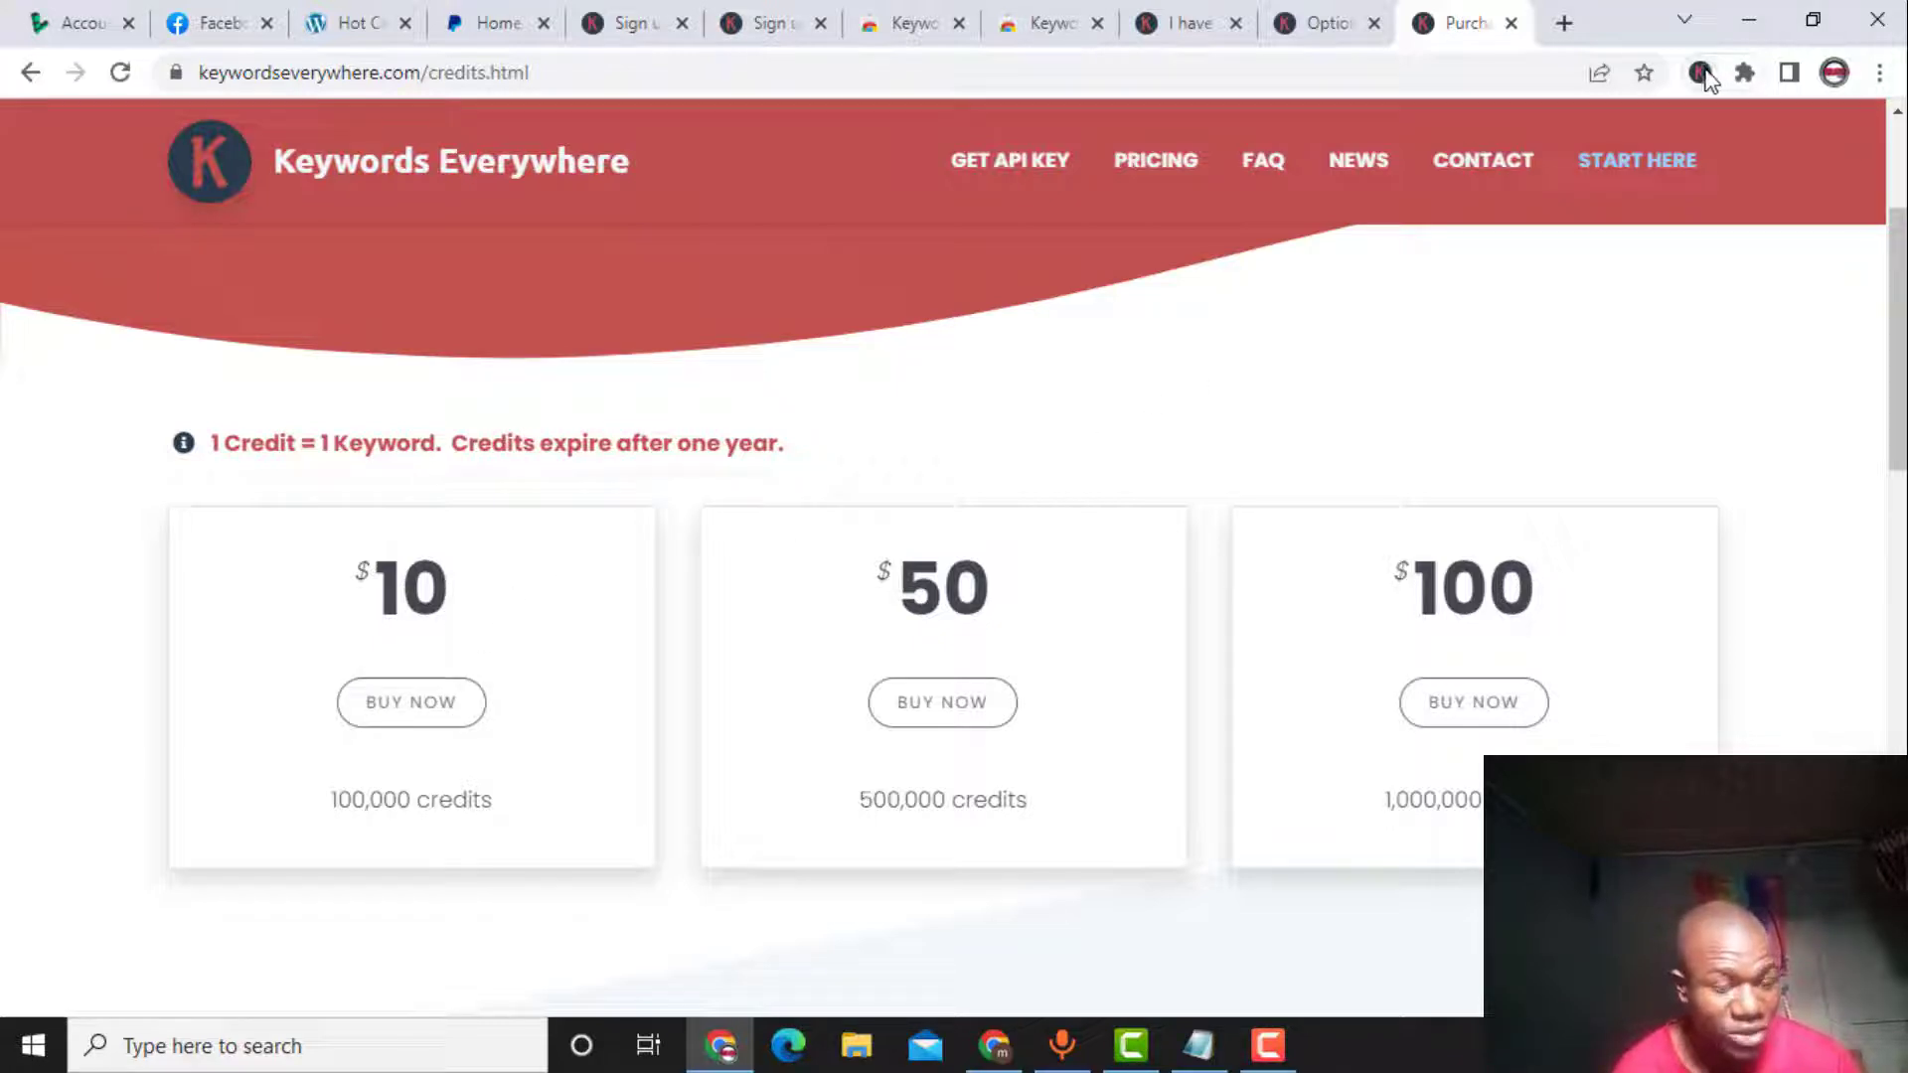
# Check the remaining credits in the Keywords Everywhere extension and open its page for purchasing additional credits
pyautogui.click(1701, 73)
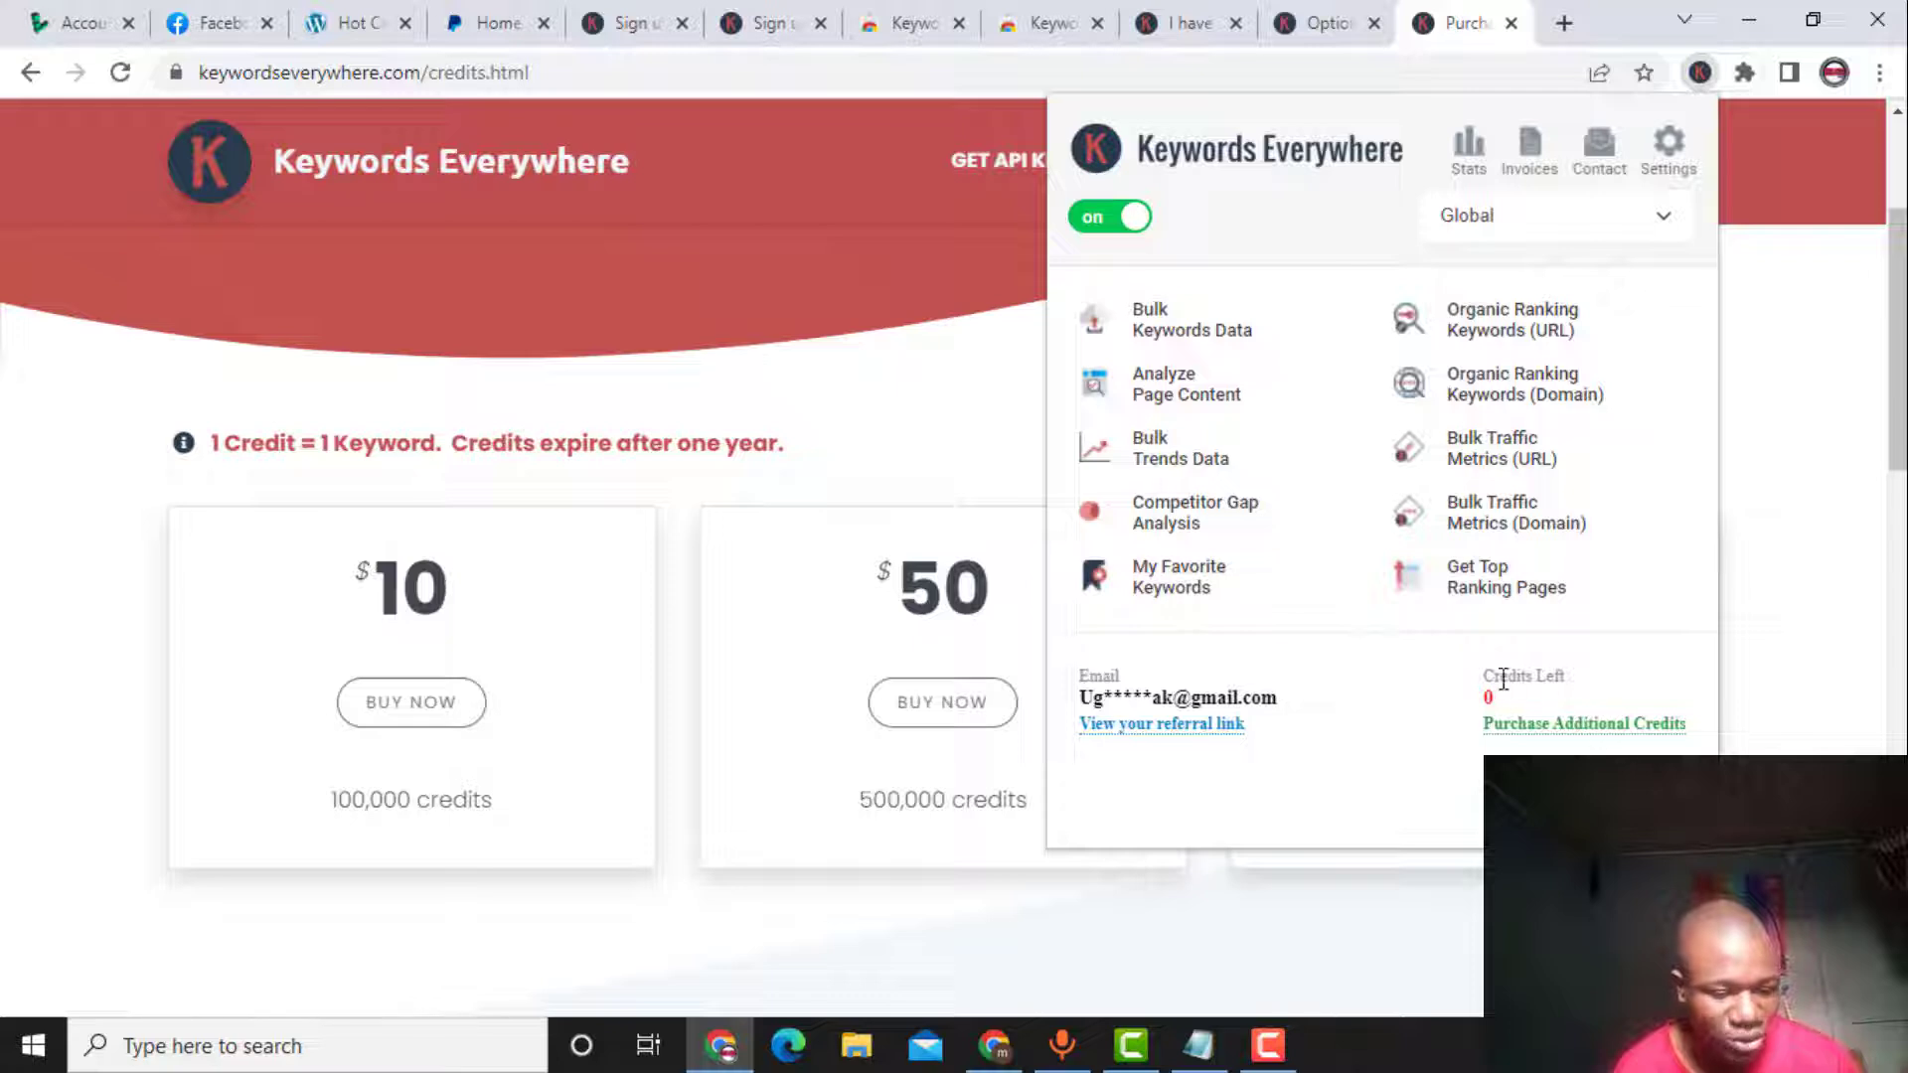
pyautogui.moveTo(1480, 680); pyautogui.dragTo(1570, 680)
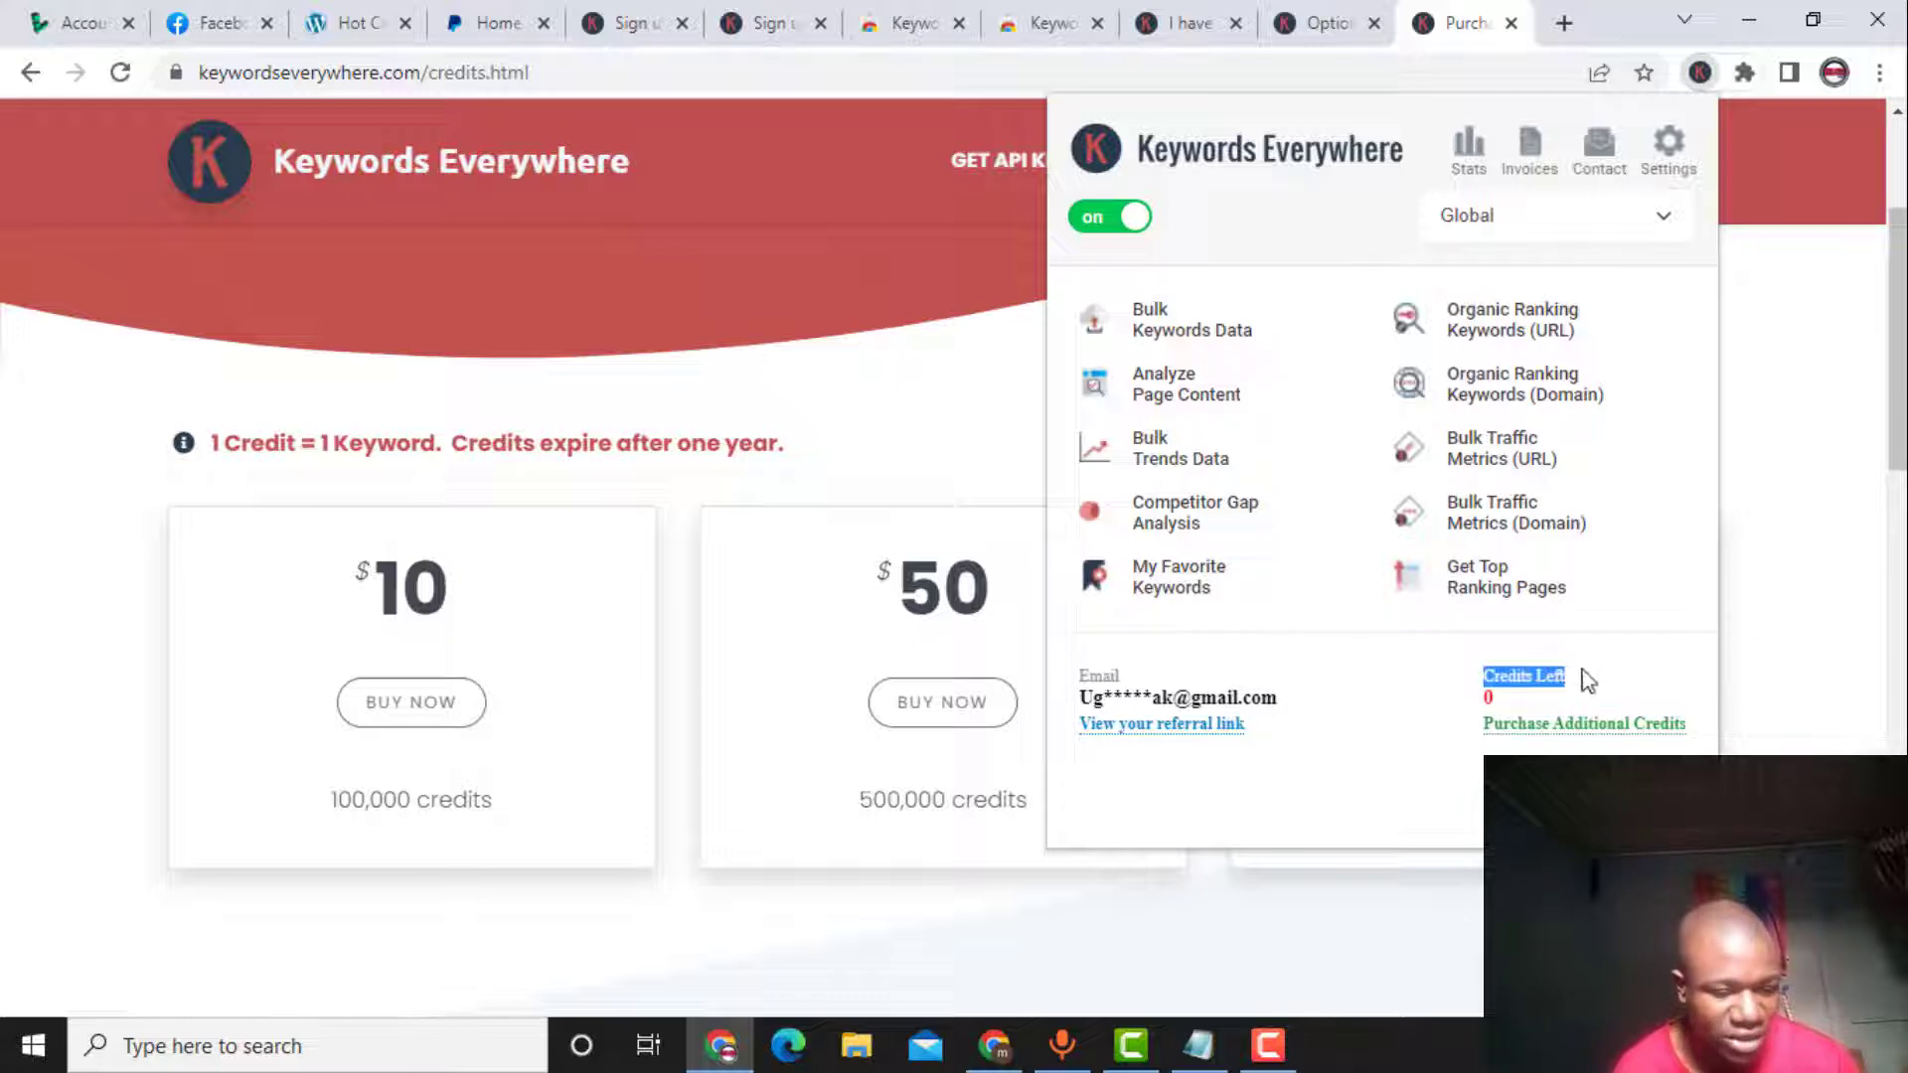
pyautogui.moveTo(1452, 704); pyautogui.dragTo(1727, 740)
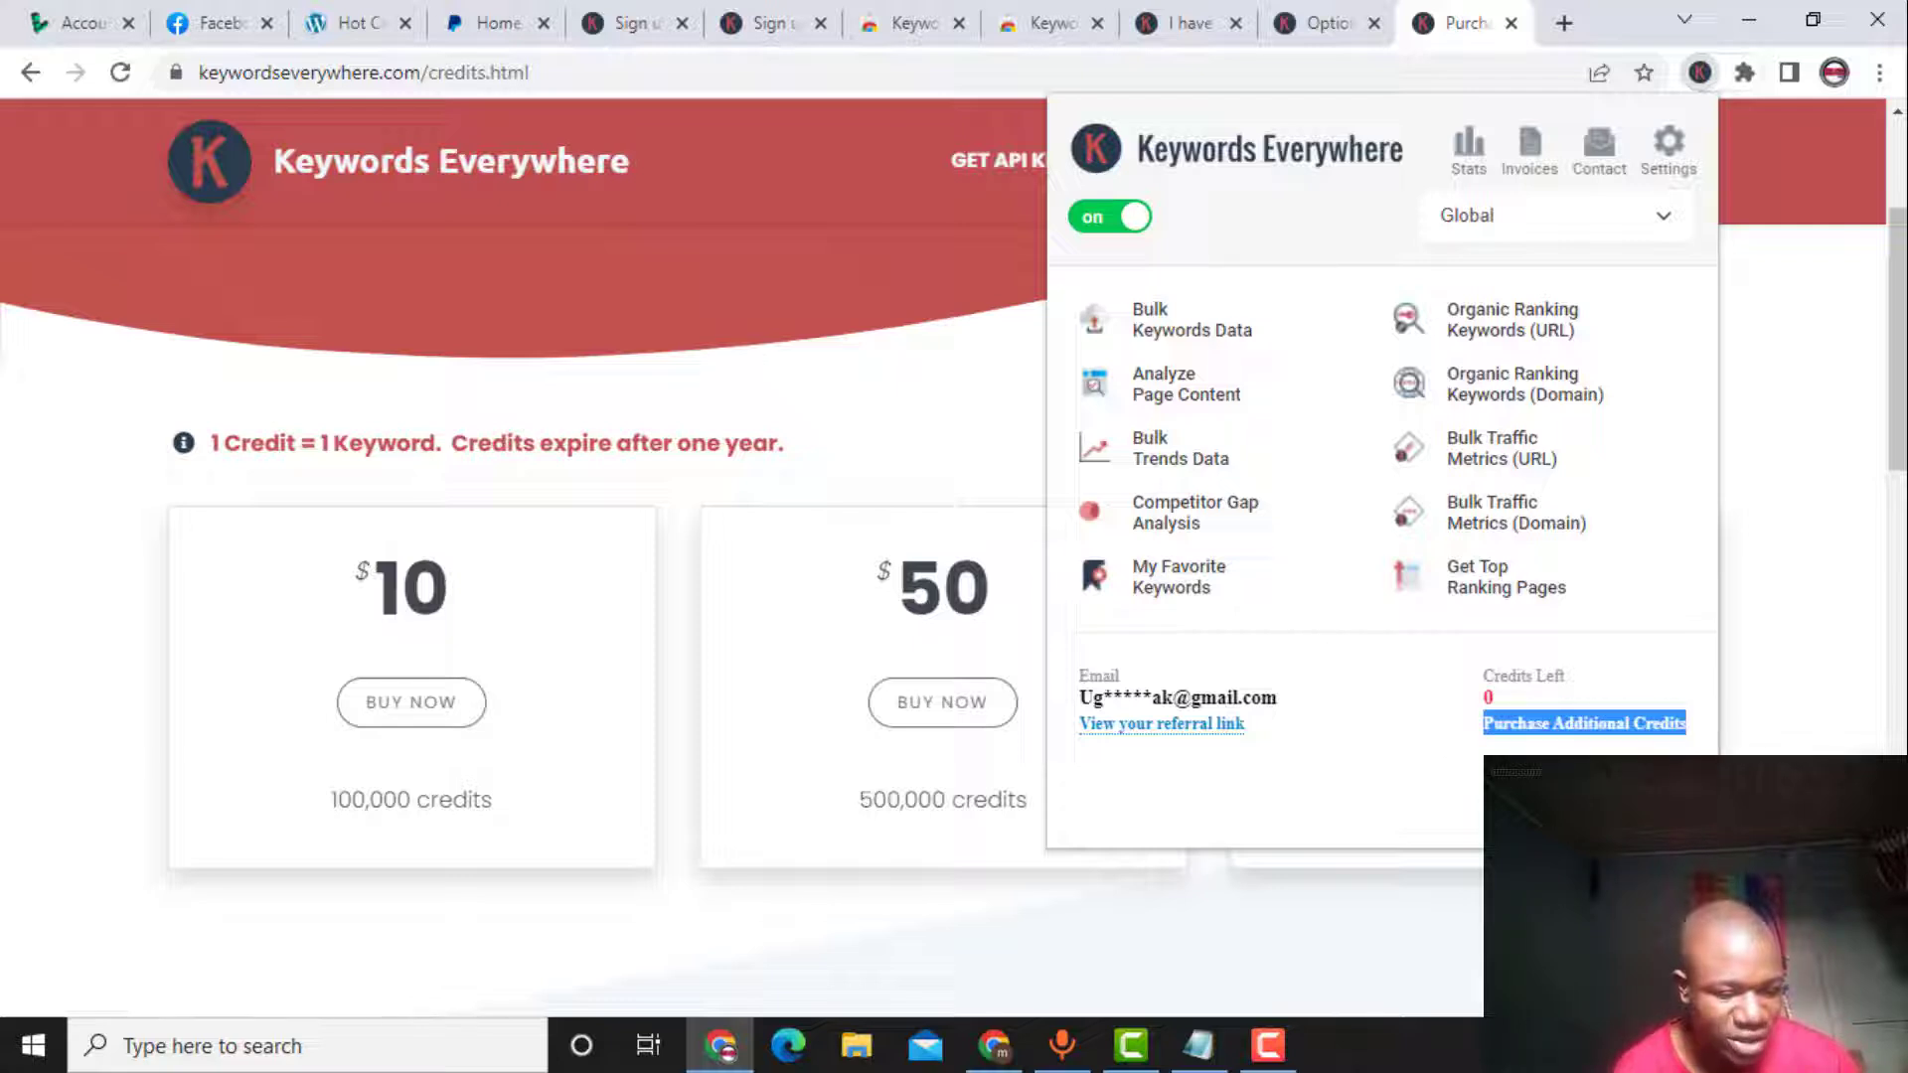
pyautogui.click(1583, 752)
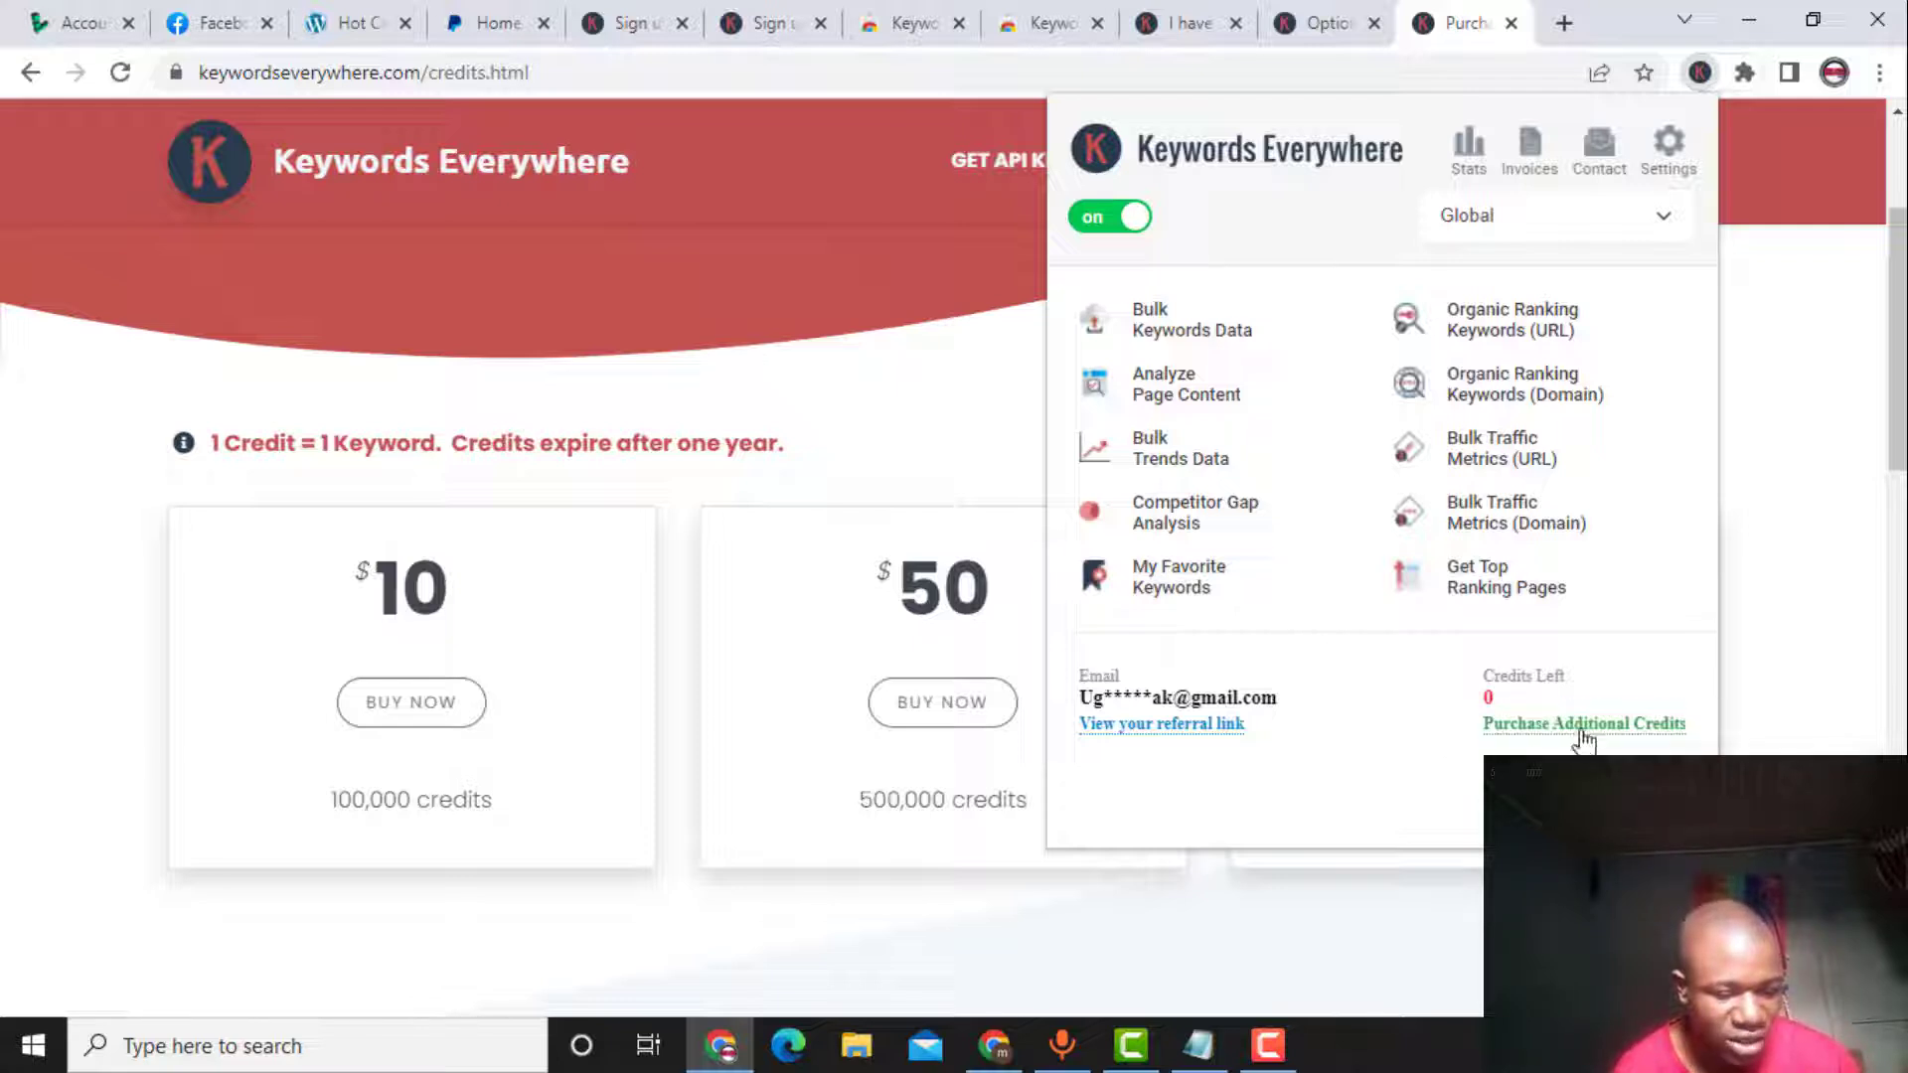
pyautogui.click(1584, 733)
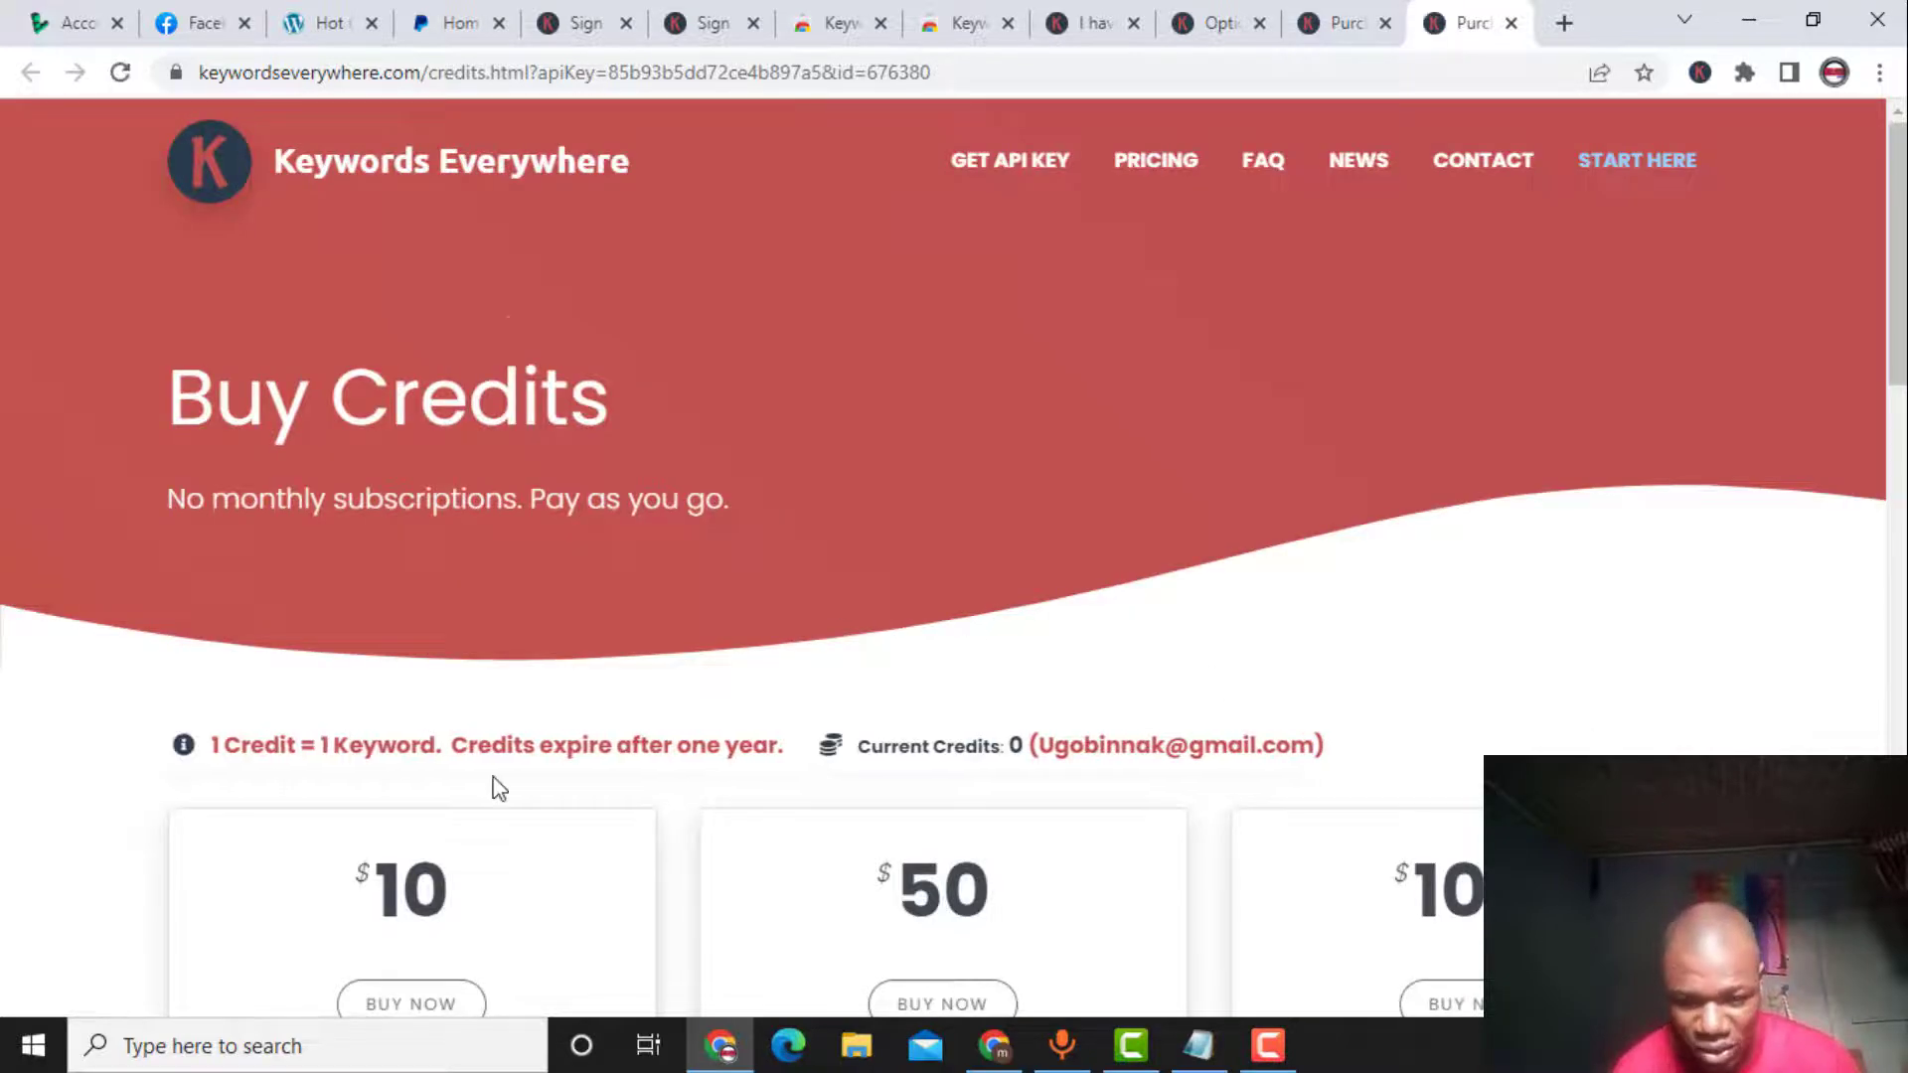
# Start buying the $10 package of 100,000 credits and continue past the location form with Nigeria as the country
pyautogui.scroll(-3, 497, 785)
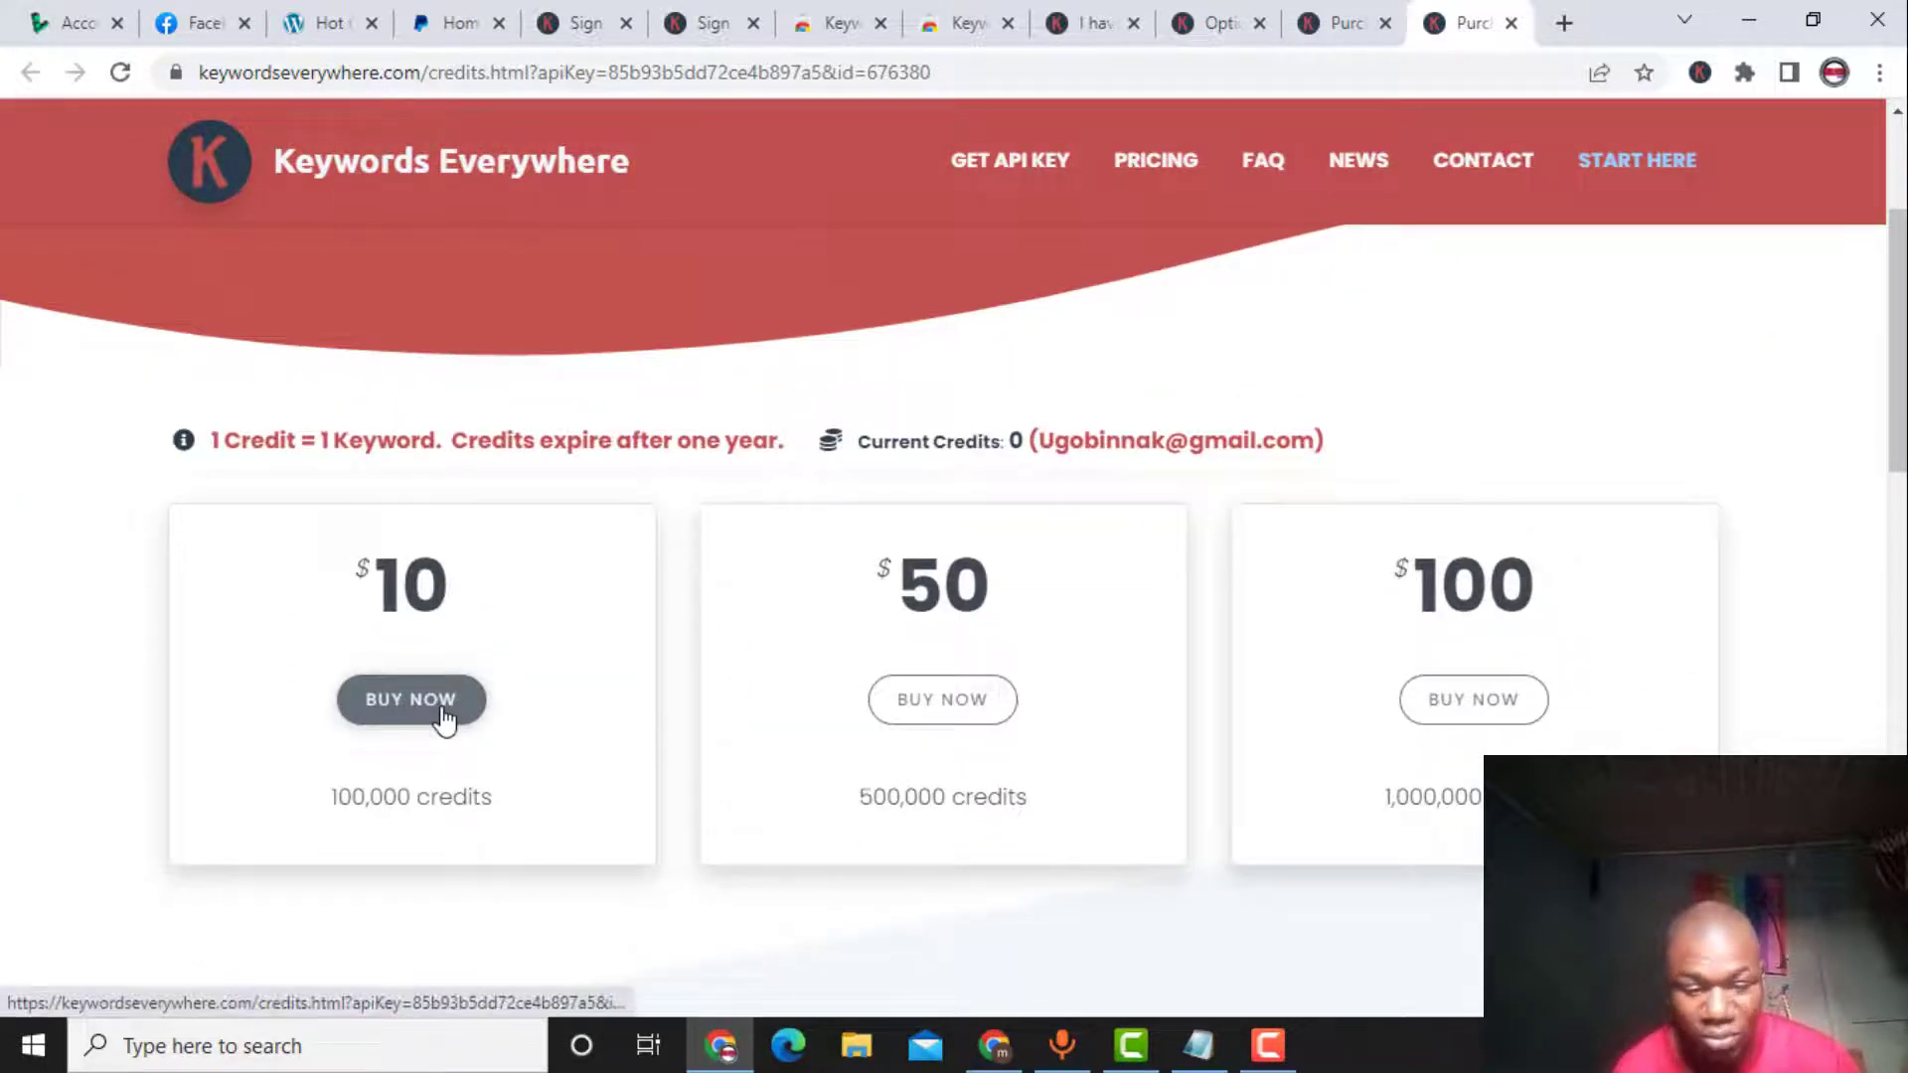
pyautogui.click(444, 702)
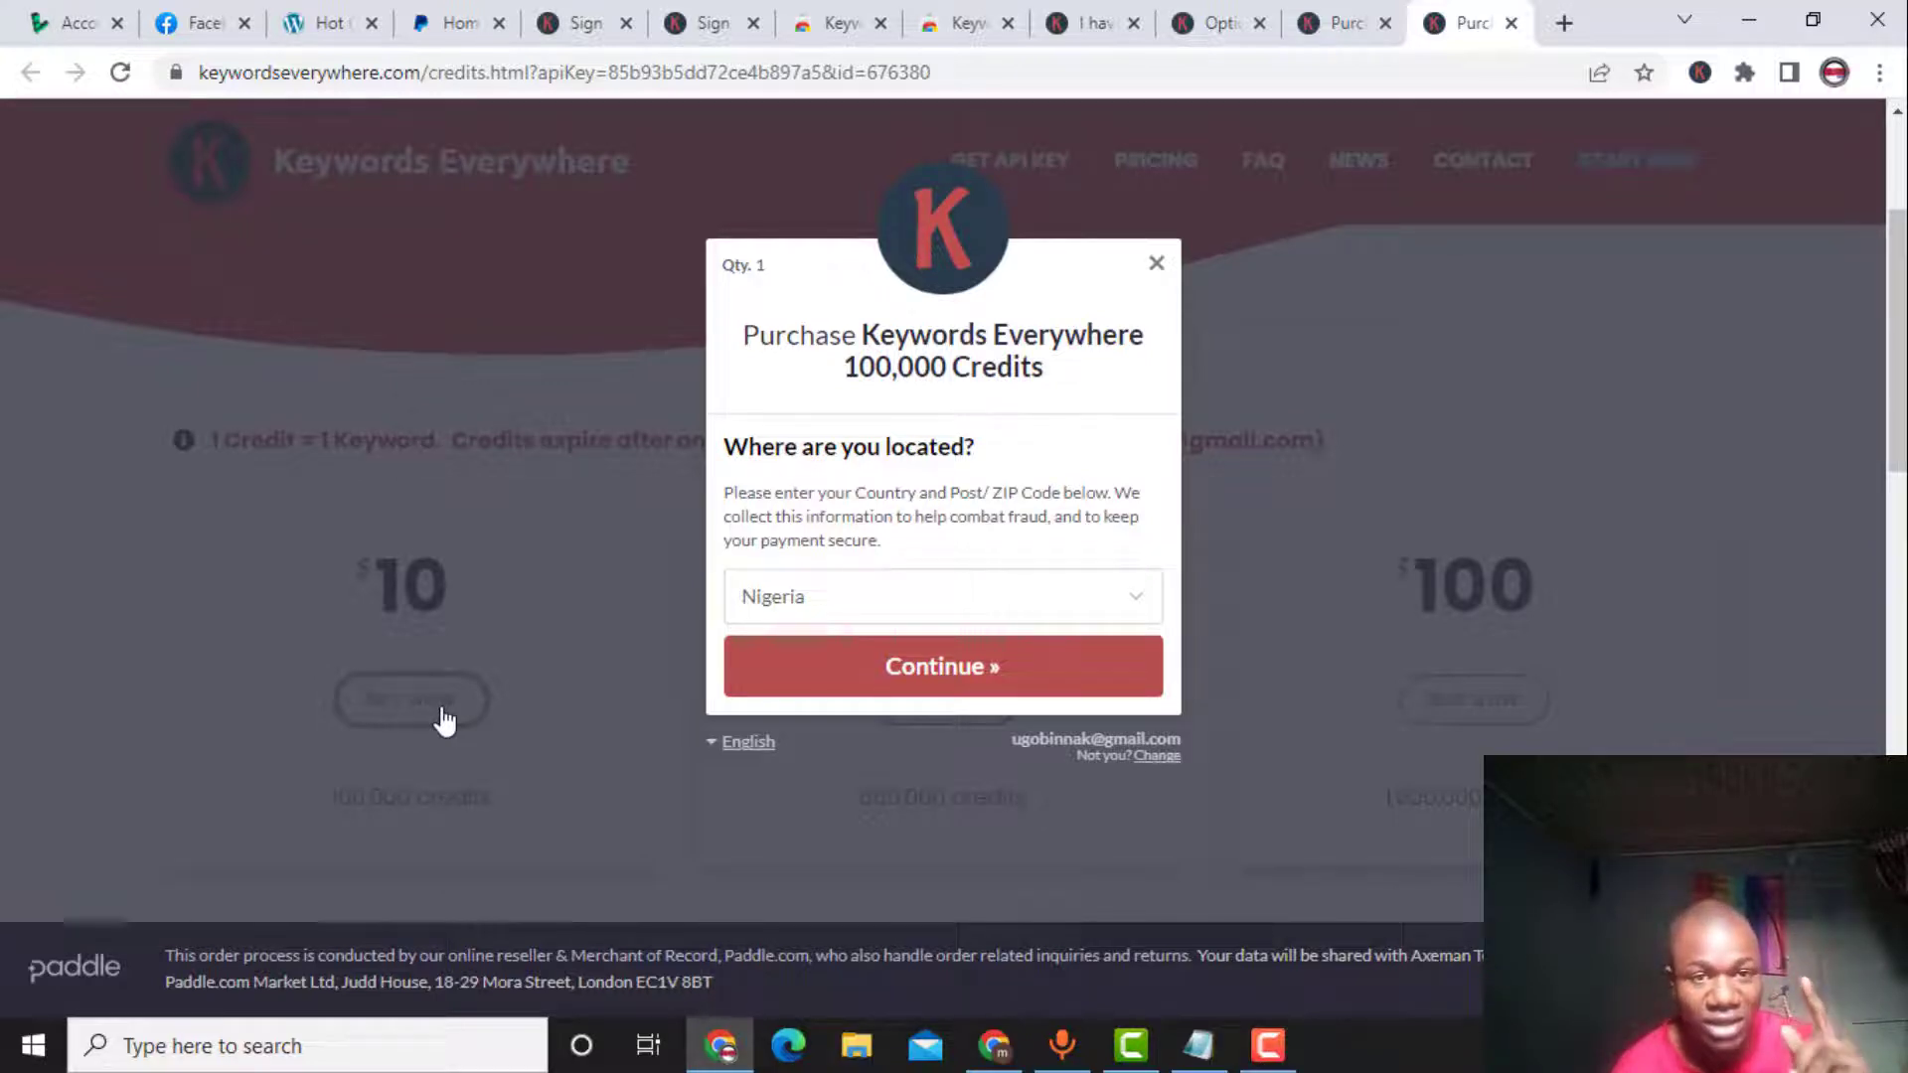
pyautogui.tripleClick(1013, 363)
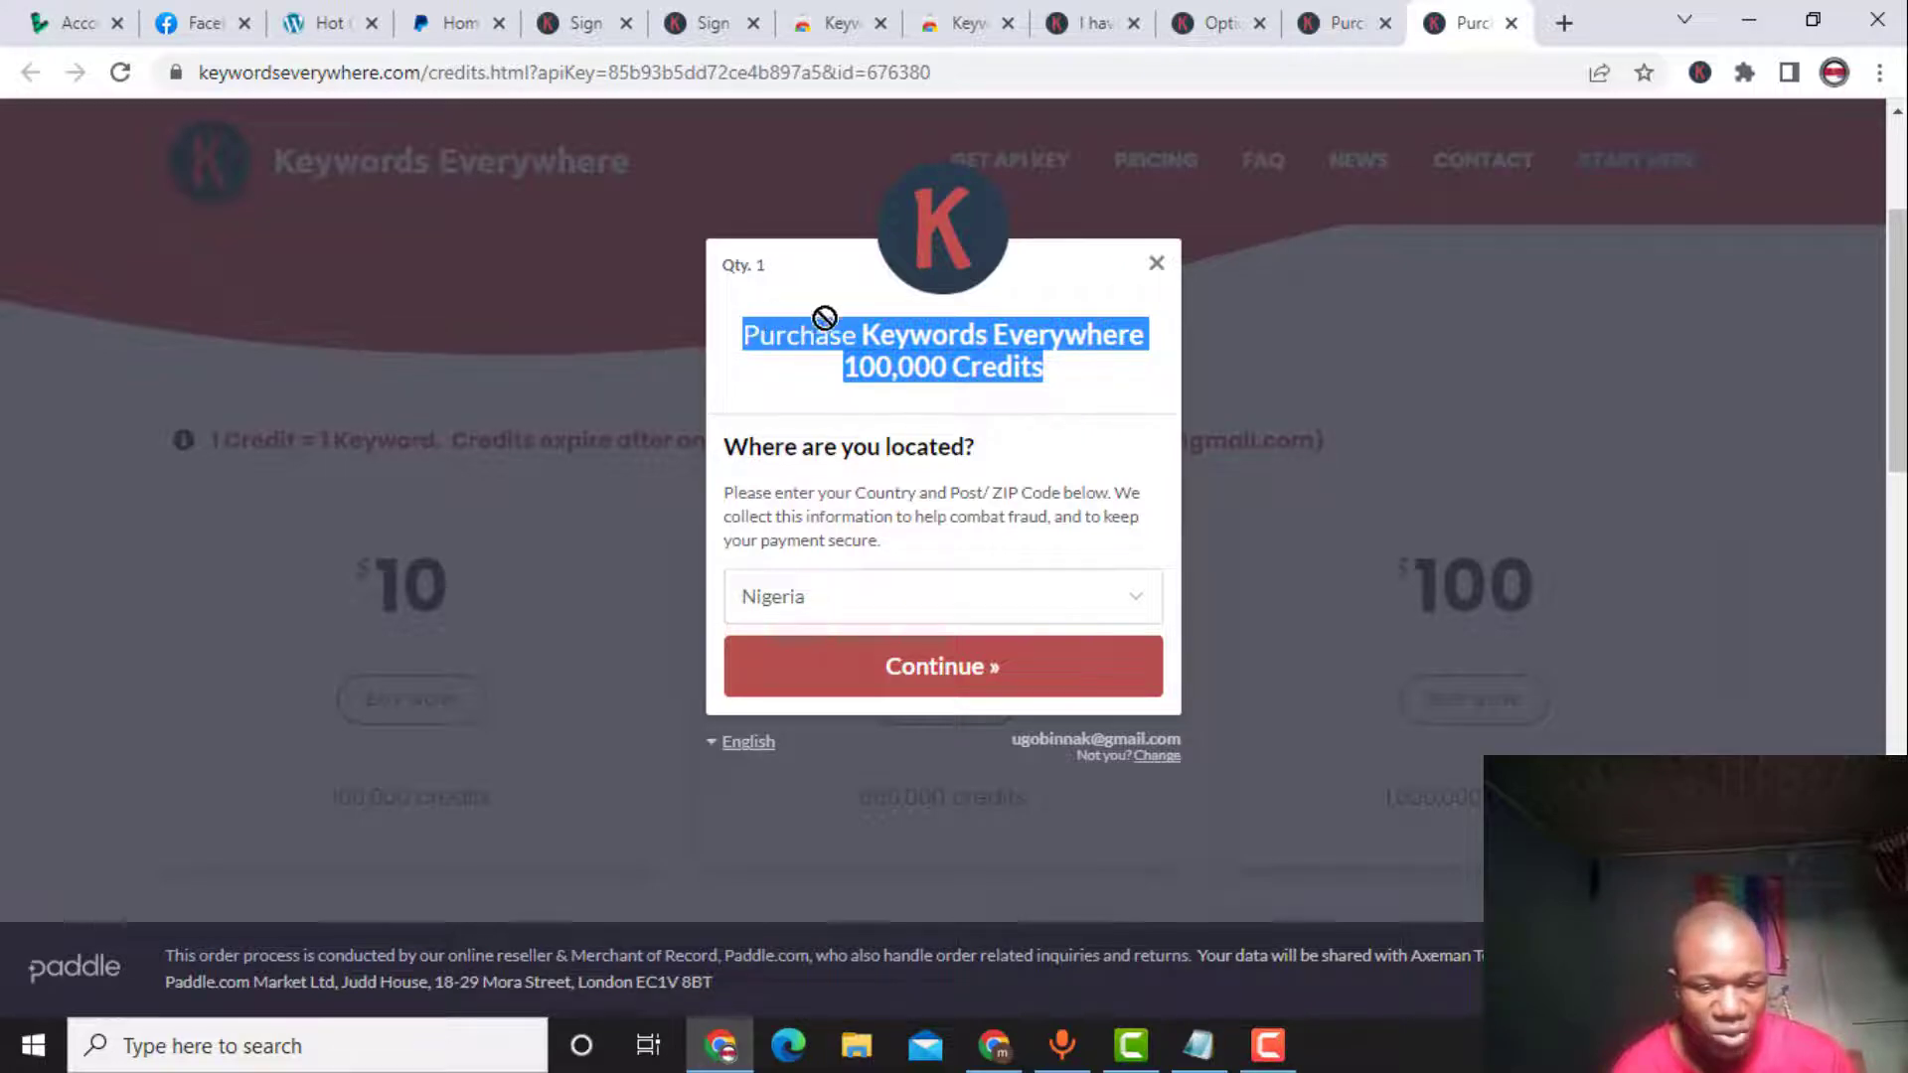
pyautogui.moveTo(824, 316); pyautogui.dragTo(1064, 369)
pyautogui.click(1064, 372)
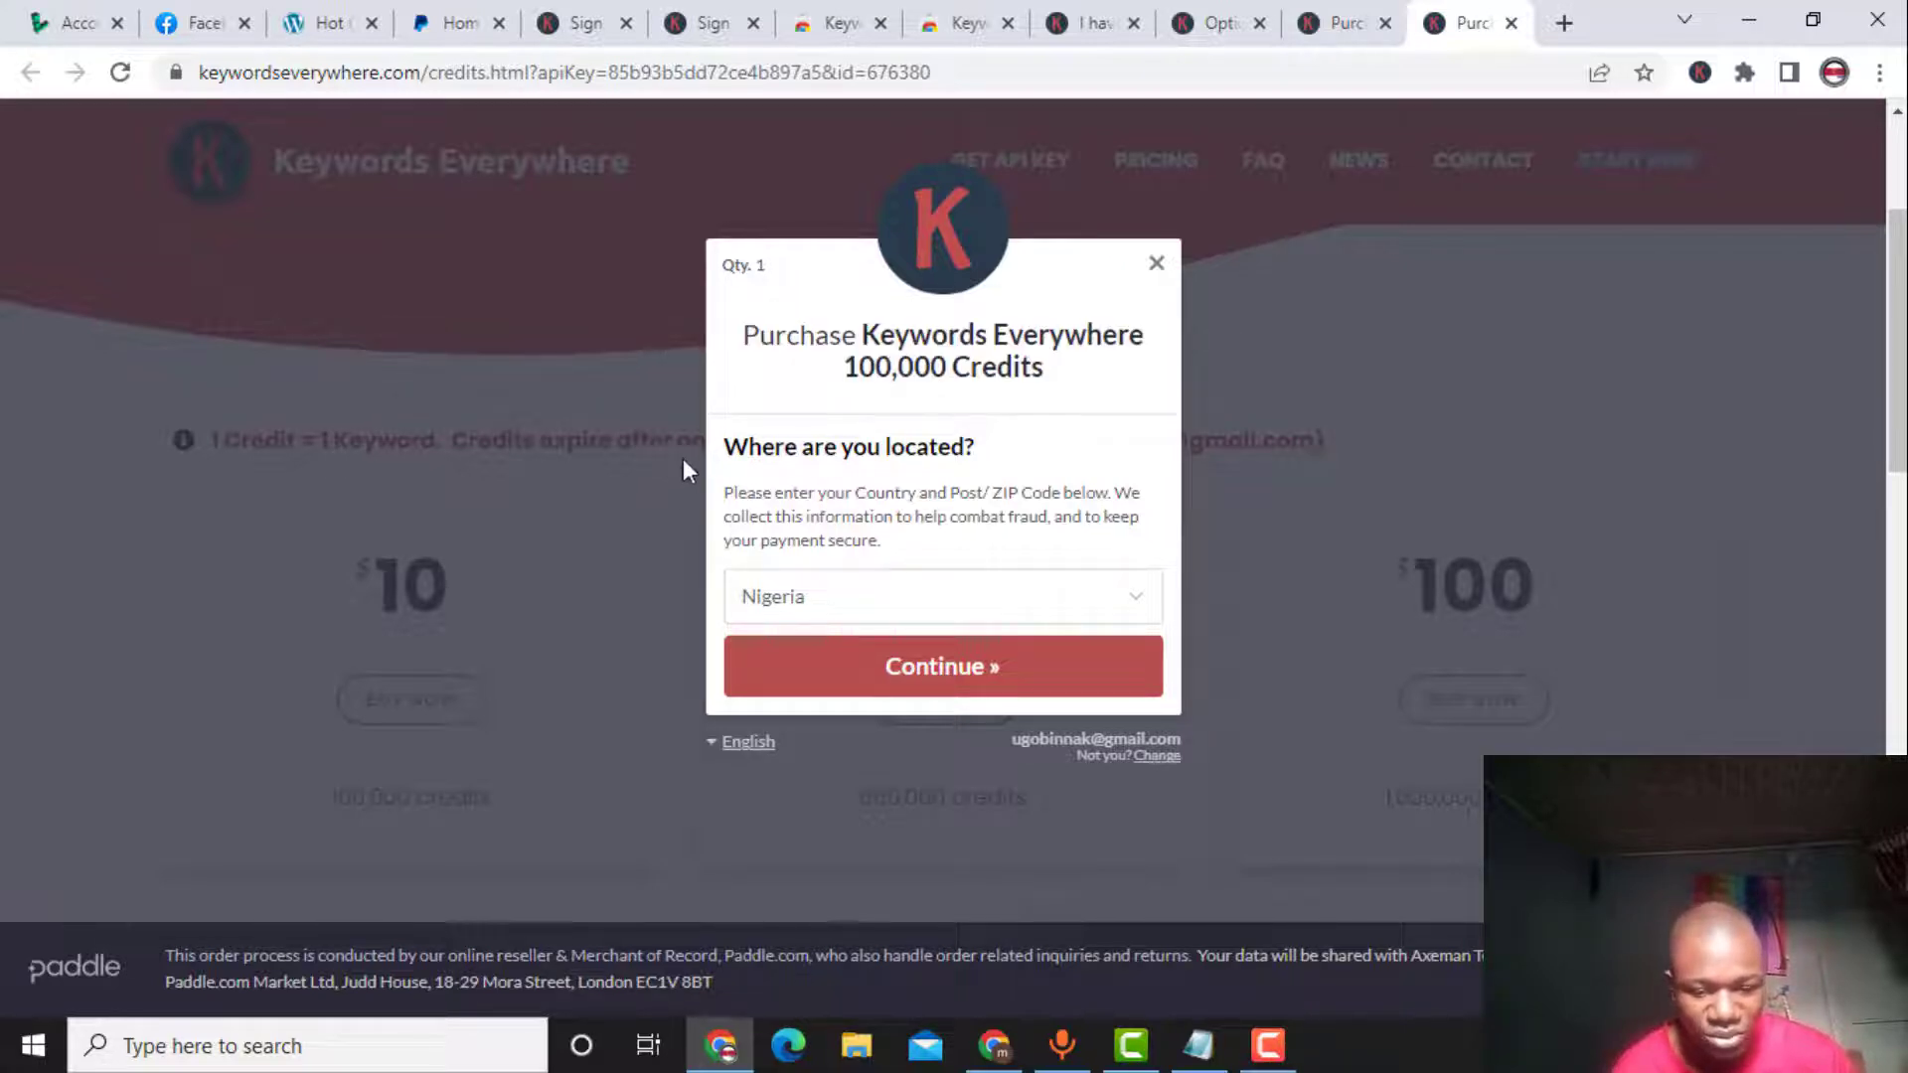
pyautogui.moveTo(726, 459); pyautogui.dragTo(1046, 454)
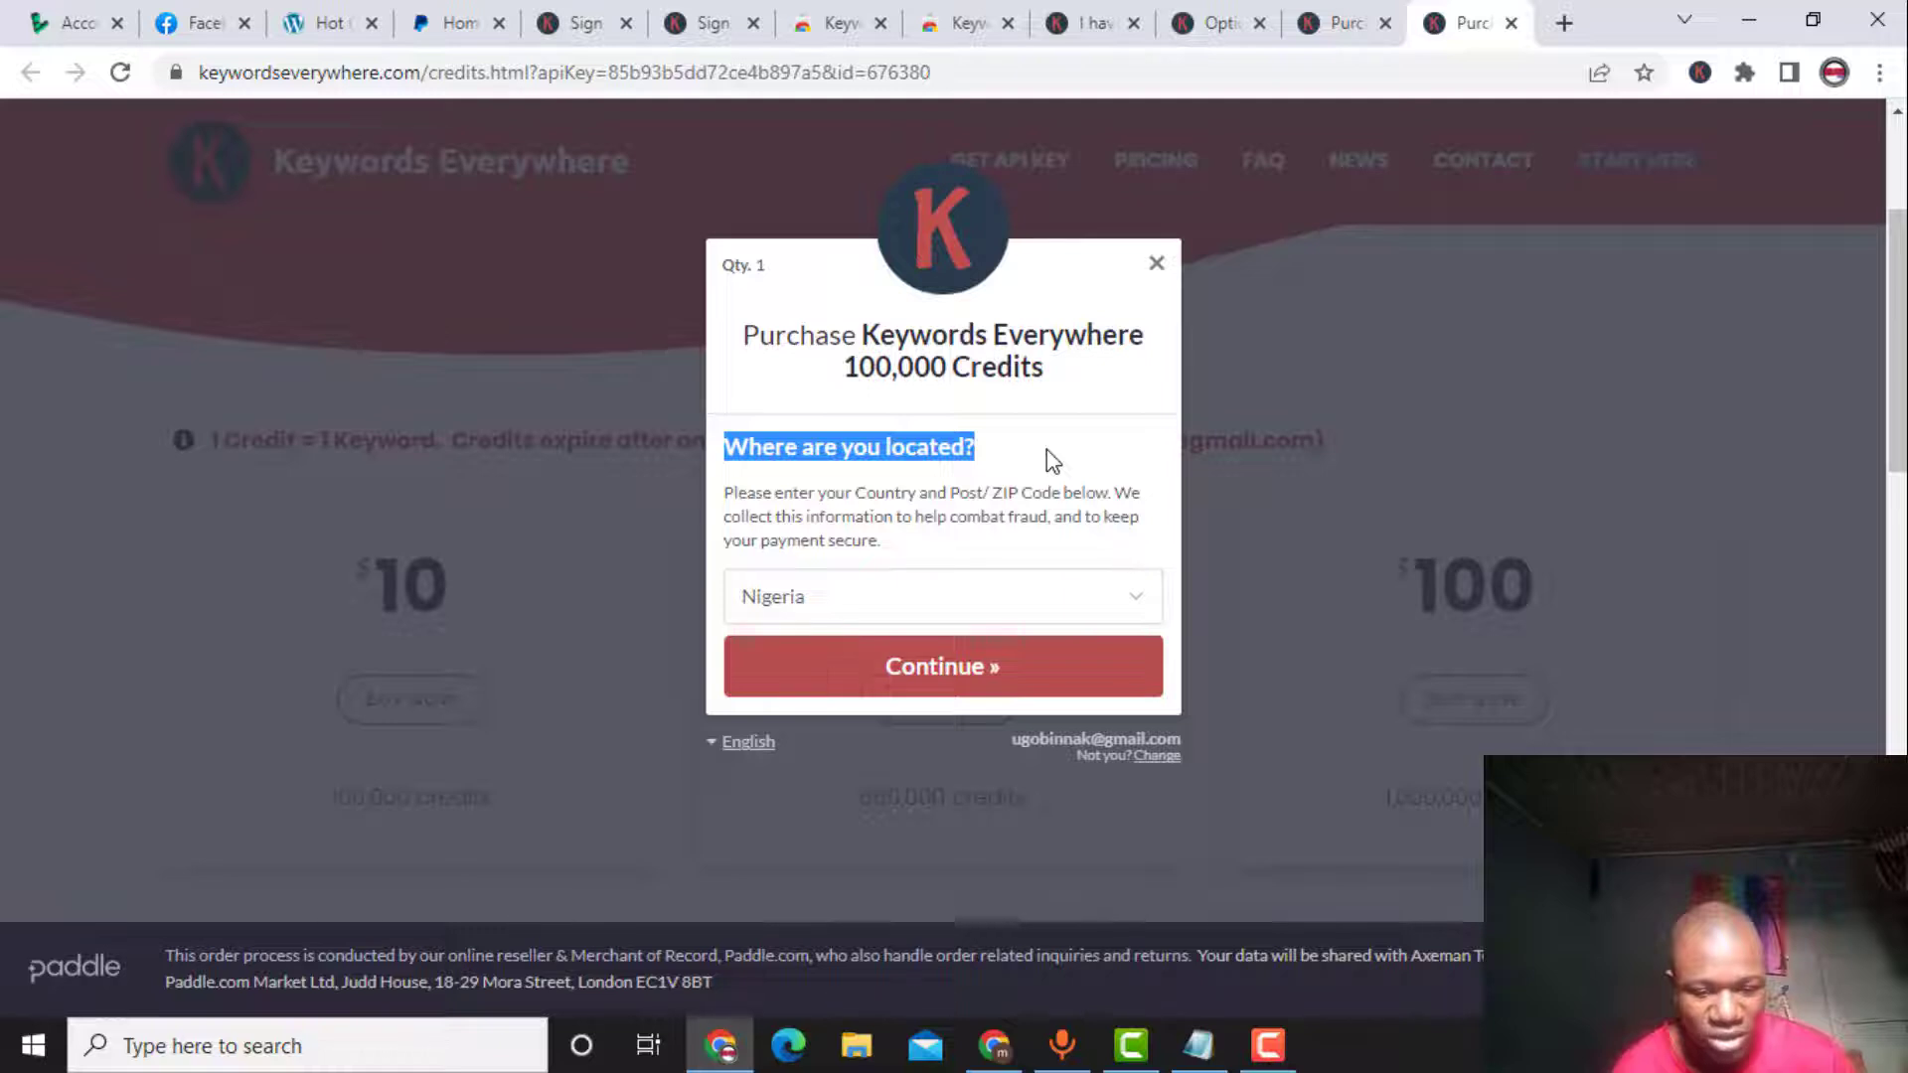
pyautogui.click(1046, 454)
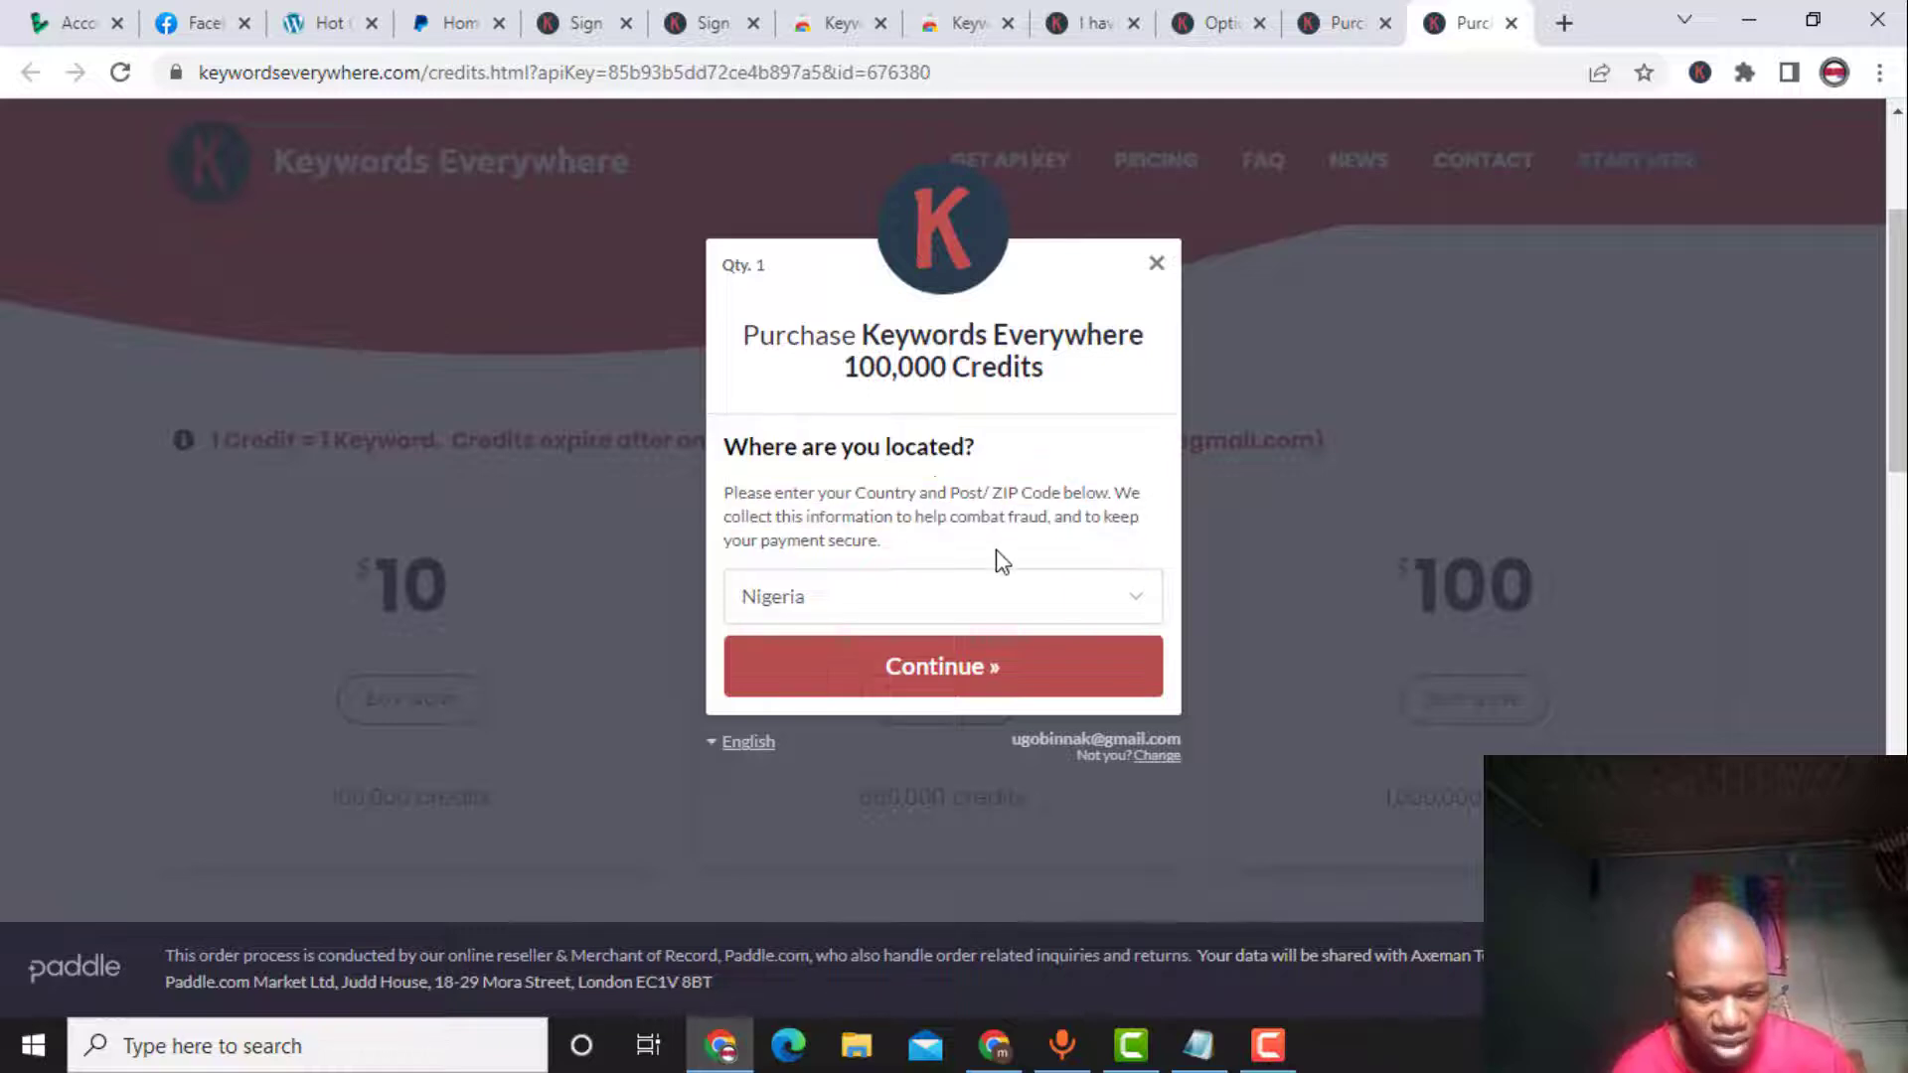
pyautogui.click(1002, 671)
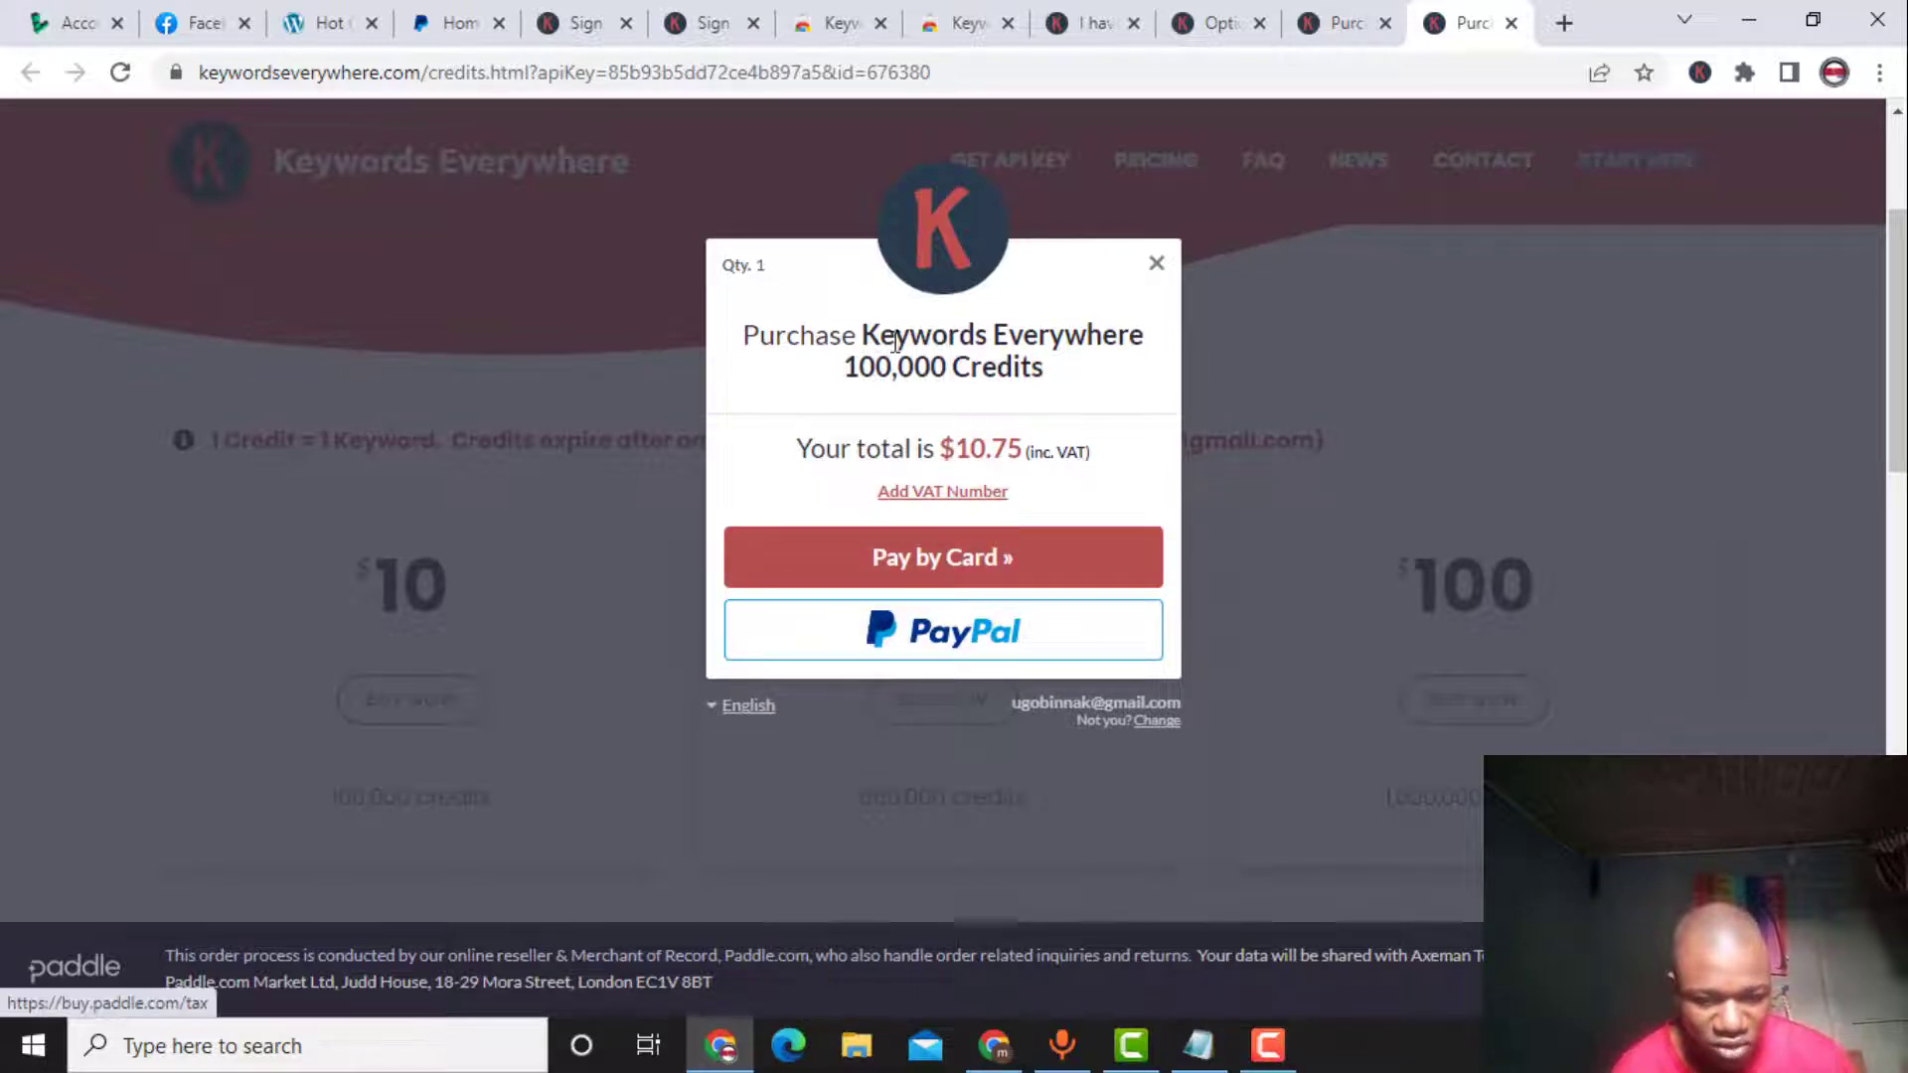
pyautogui.moveTo(726, 336); pyautogui.dragTo(1121, 397)
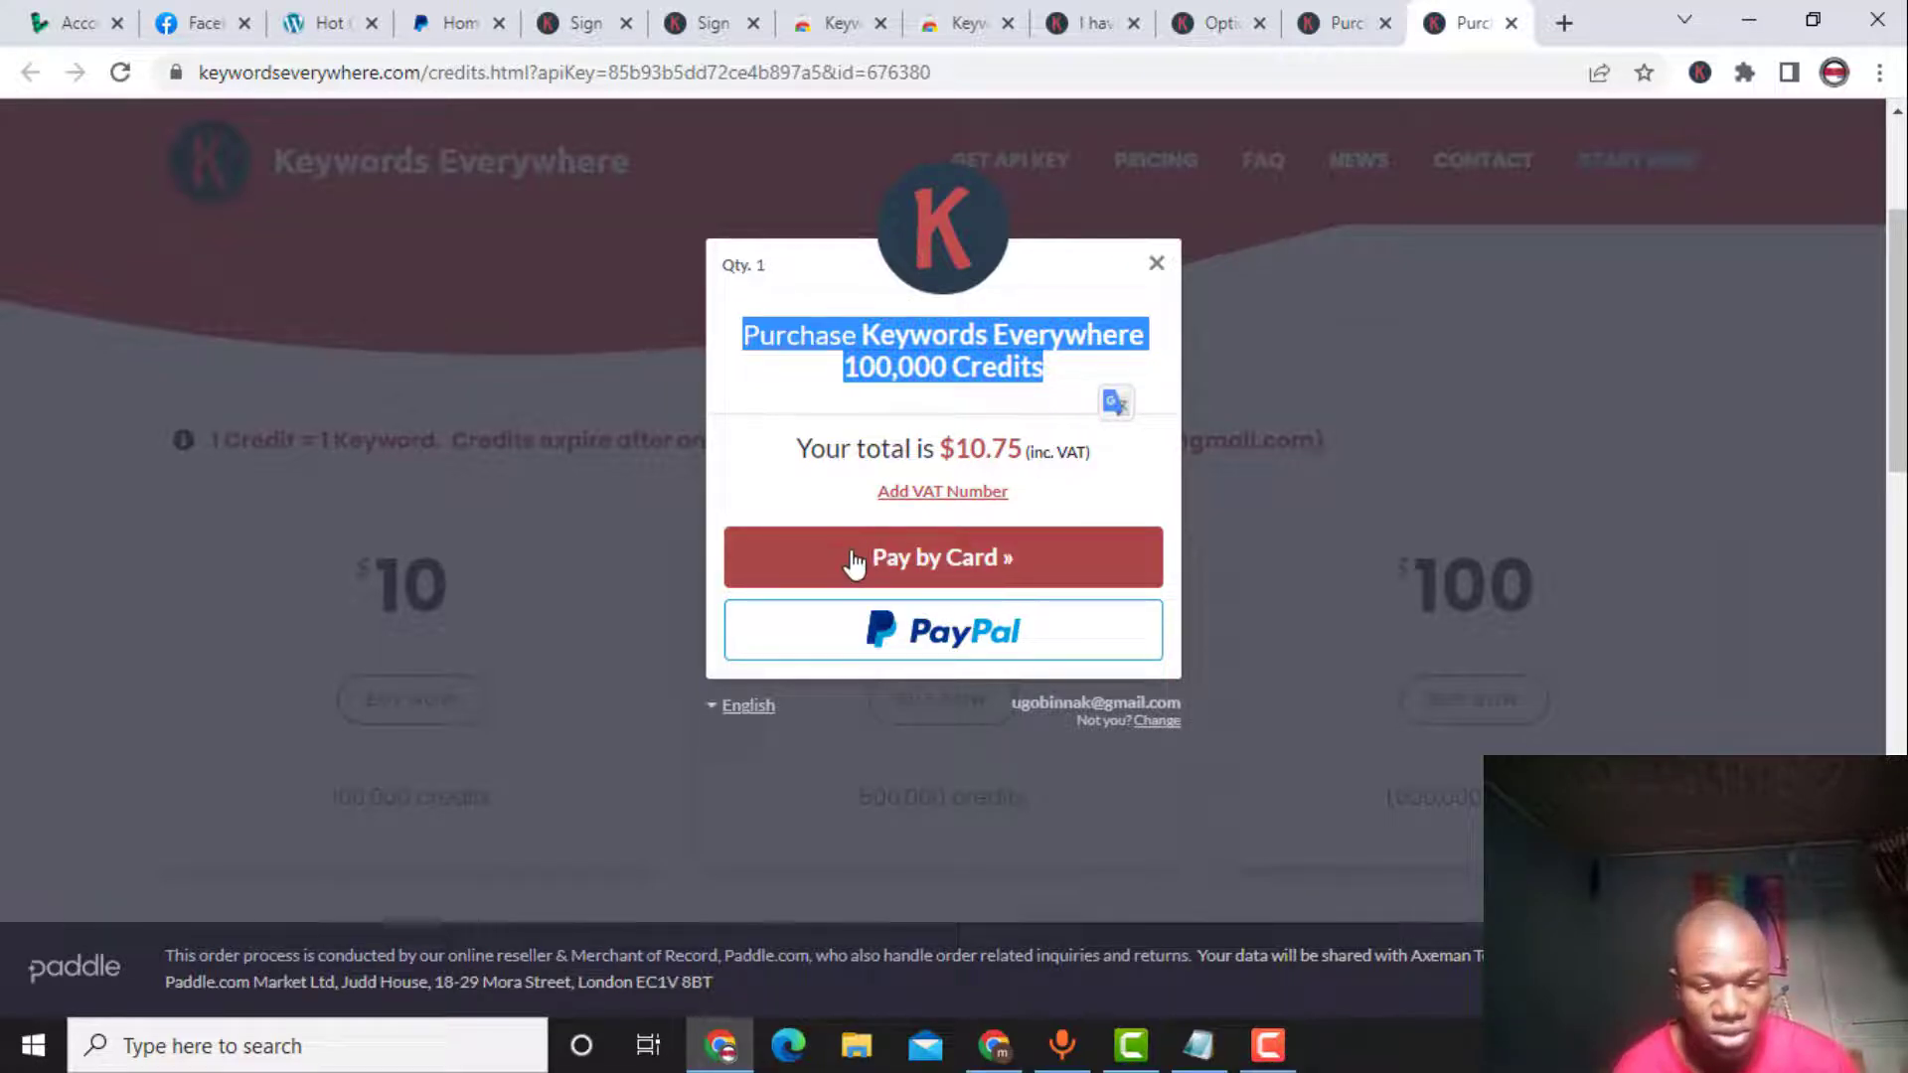
# Change the payment method from card to PayPal and review the funding sources in the PayPal checkout
pyautogui.click(984, 558)
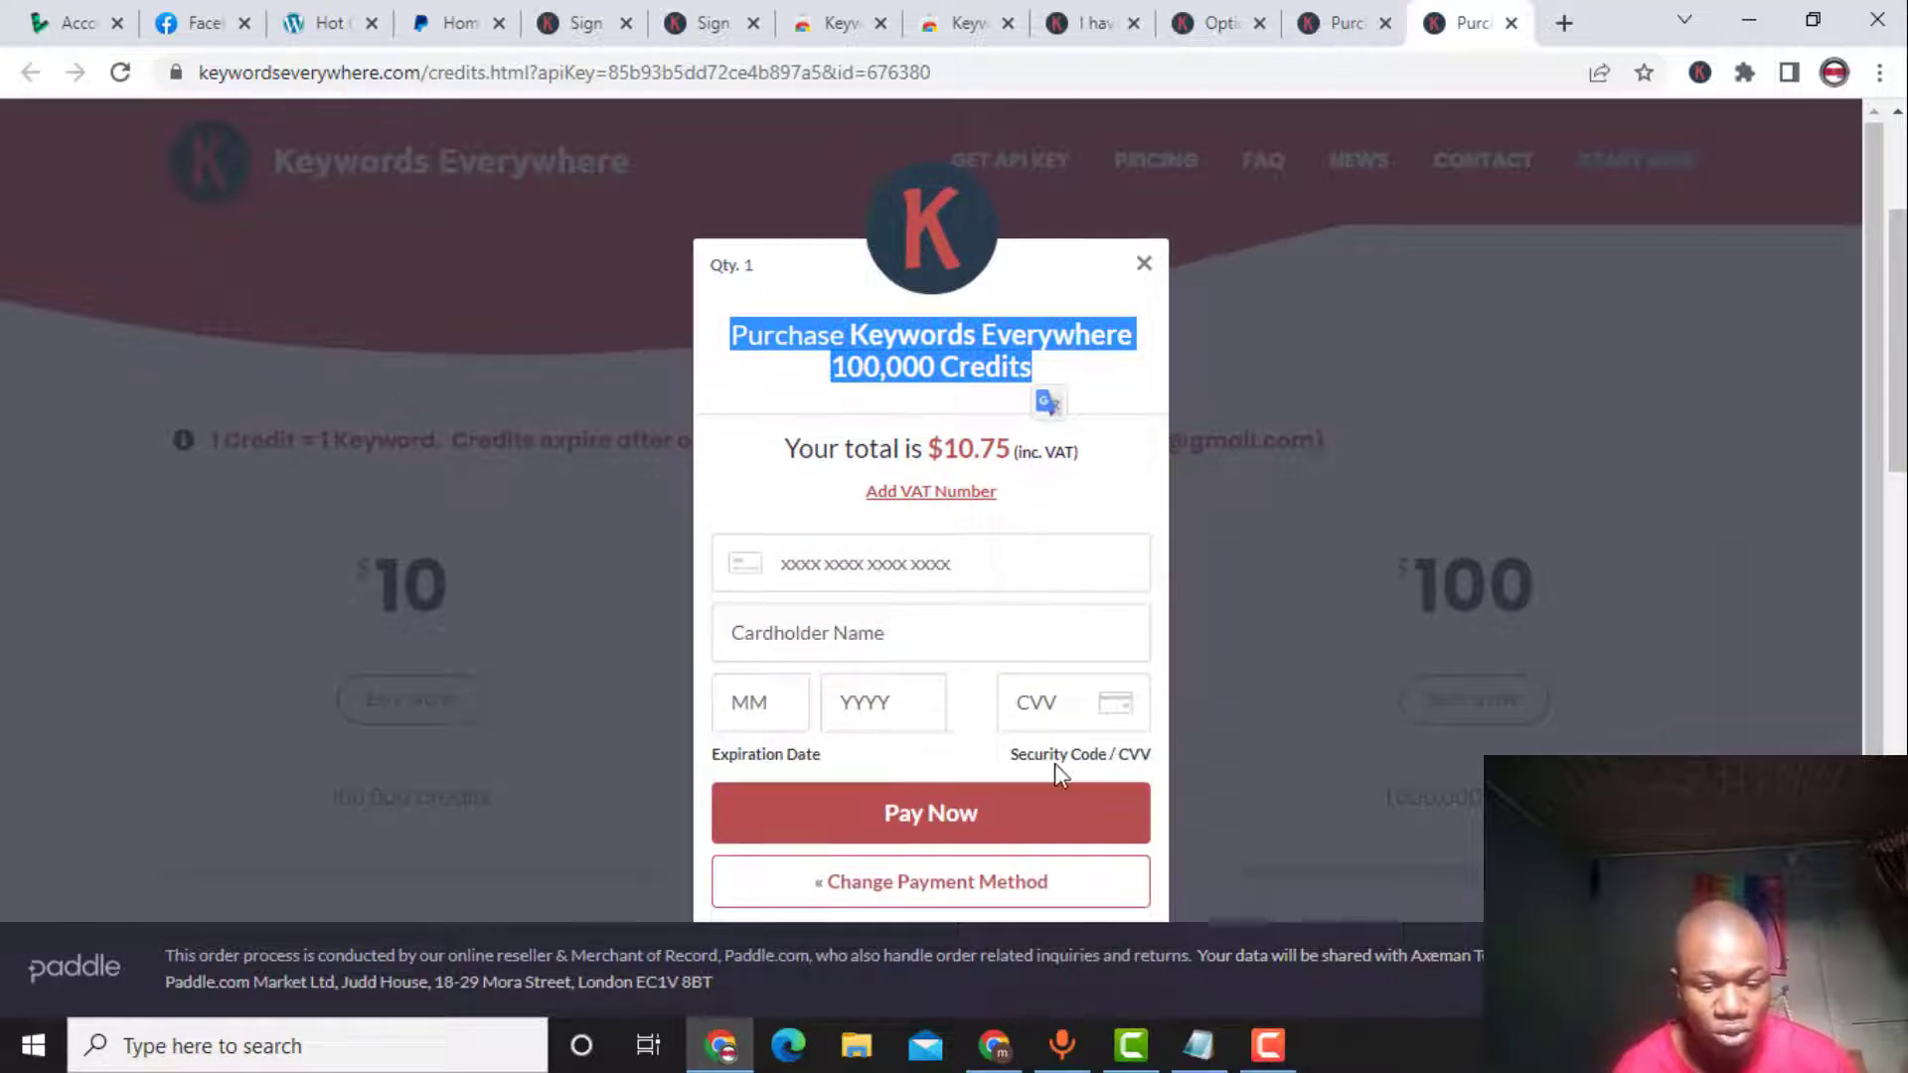
pyautogui.click(1016, 884)
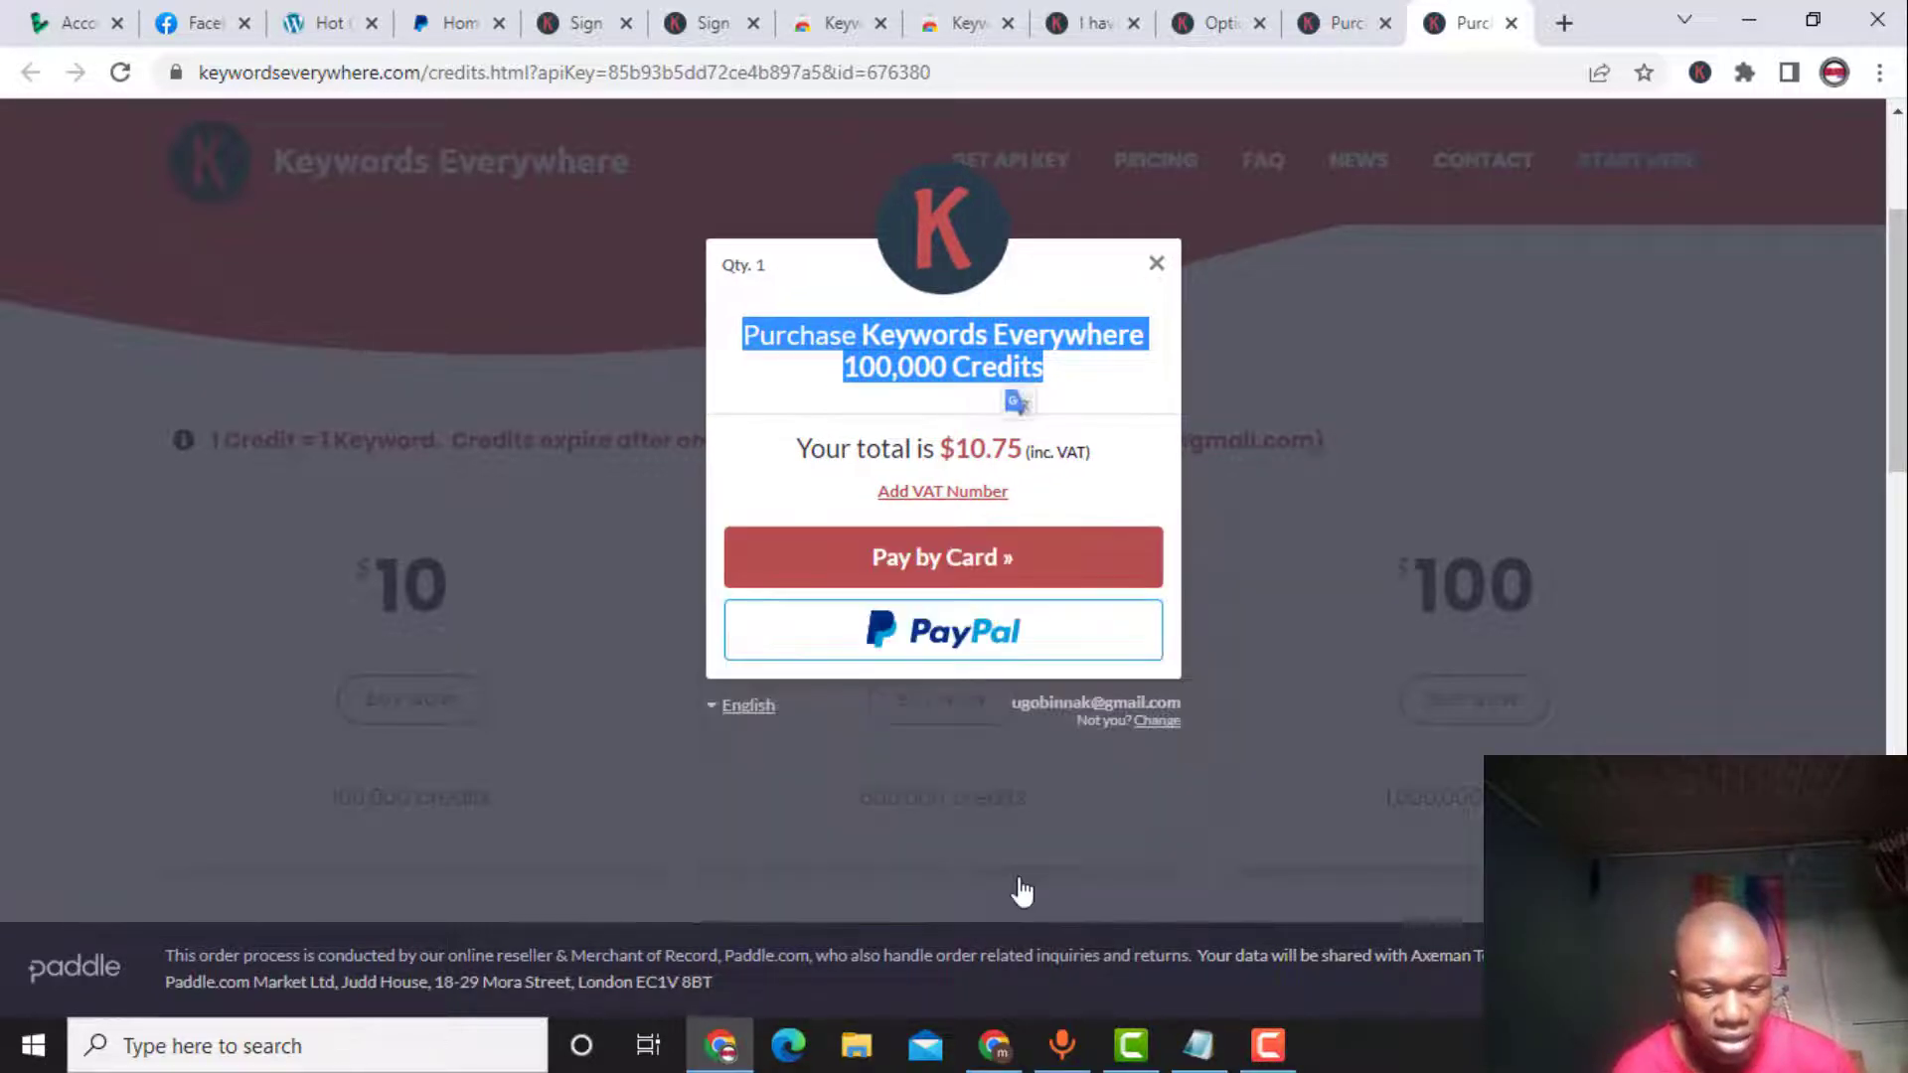
pyautogui.click(983, 641)
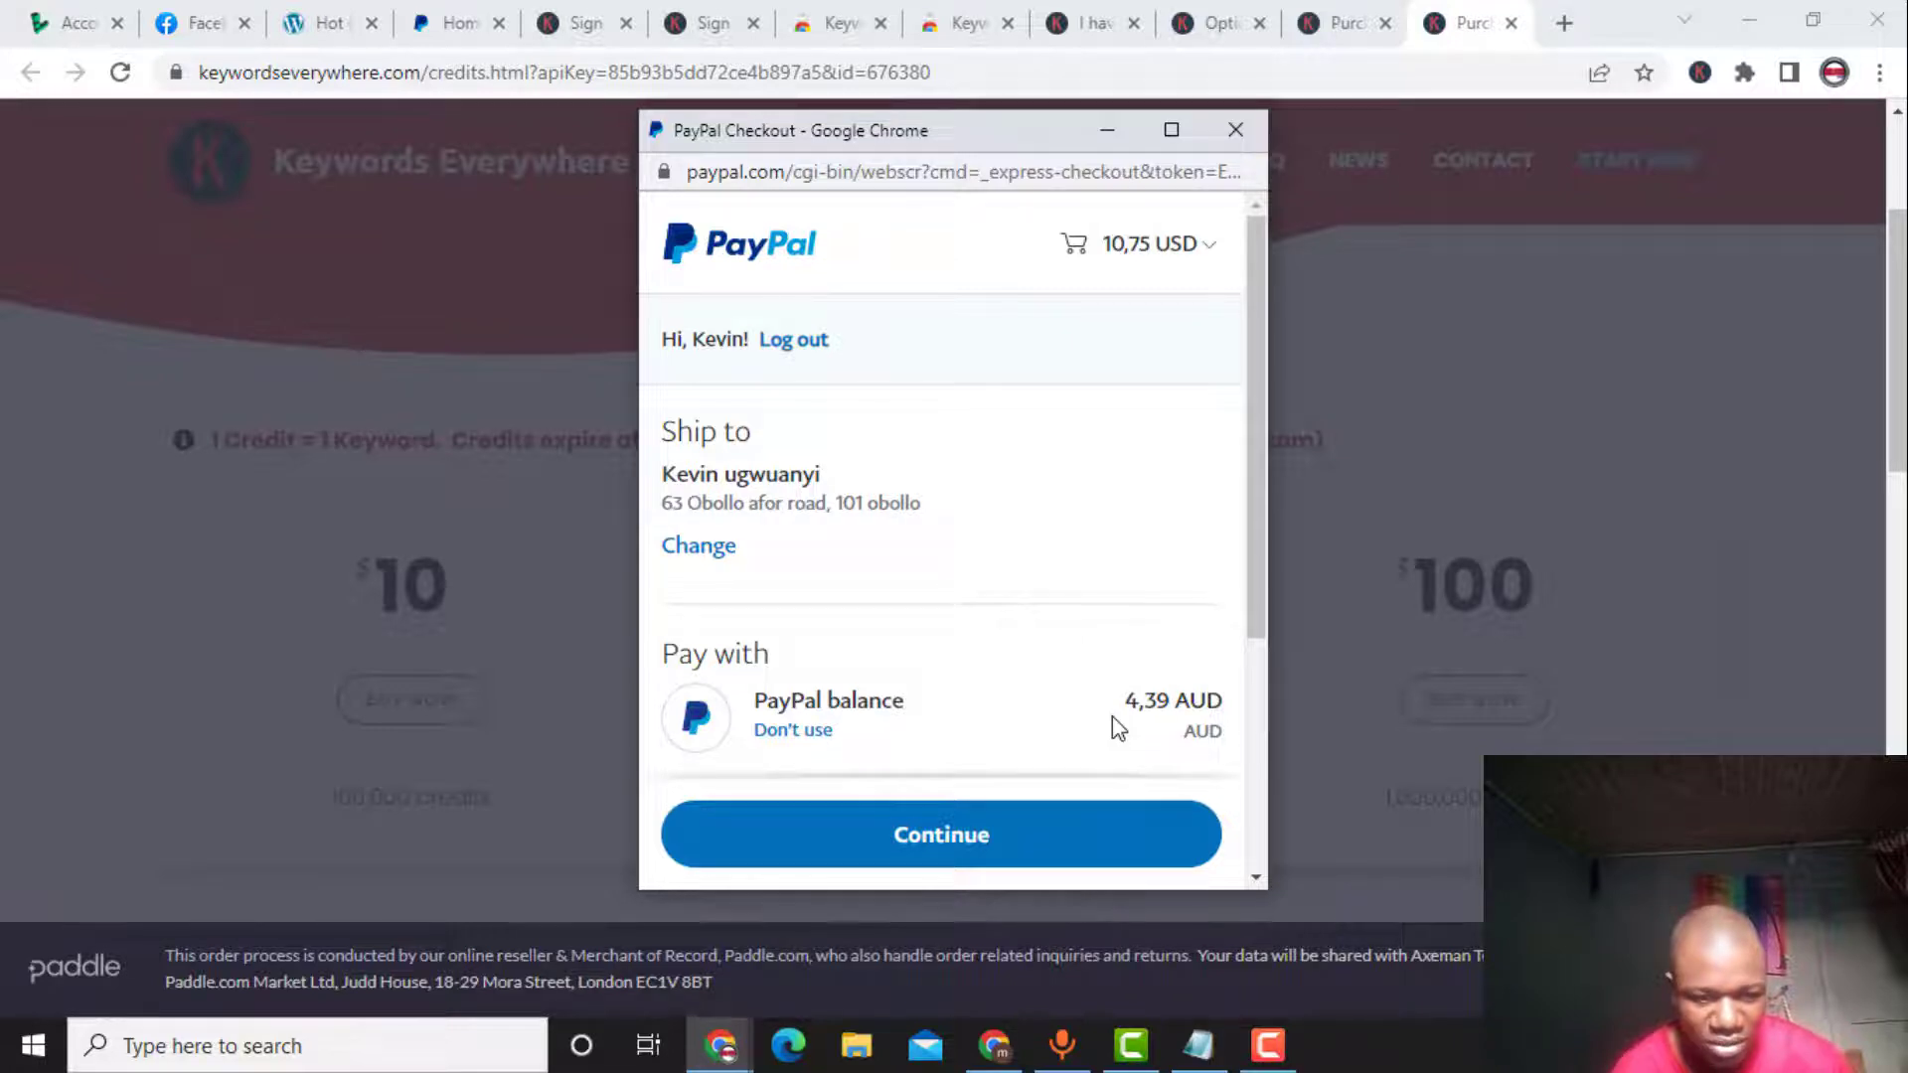
pyautogui.scroll(-3, 1113, 720)
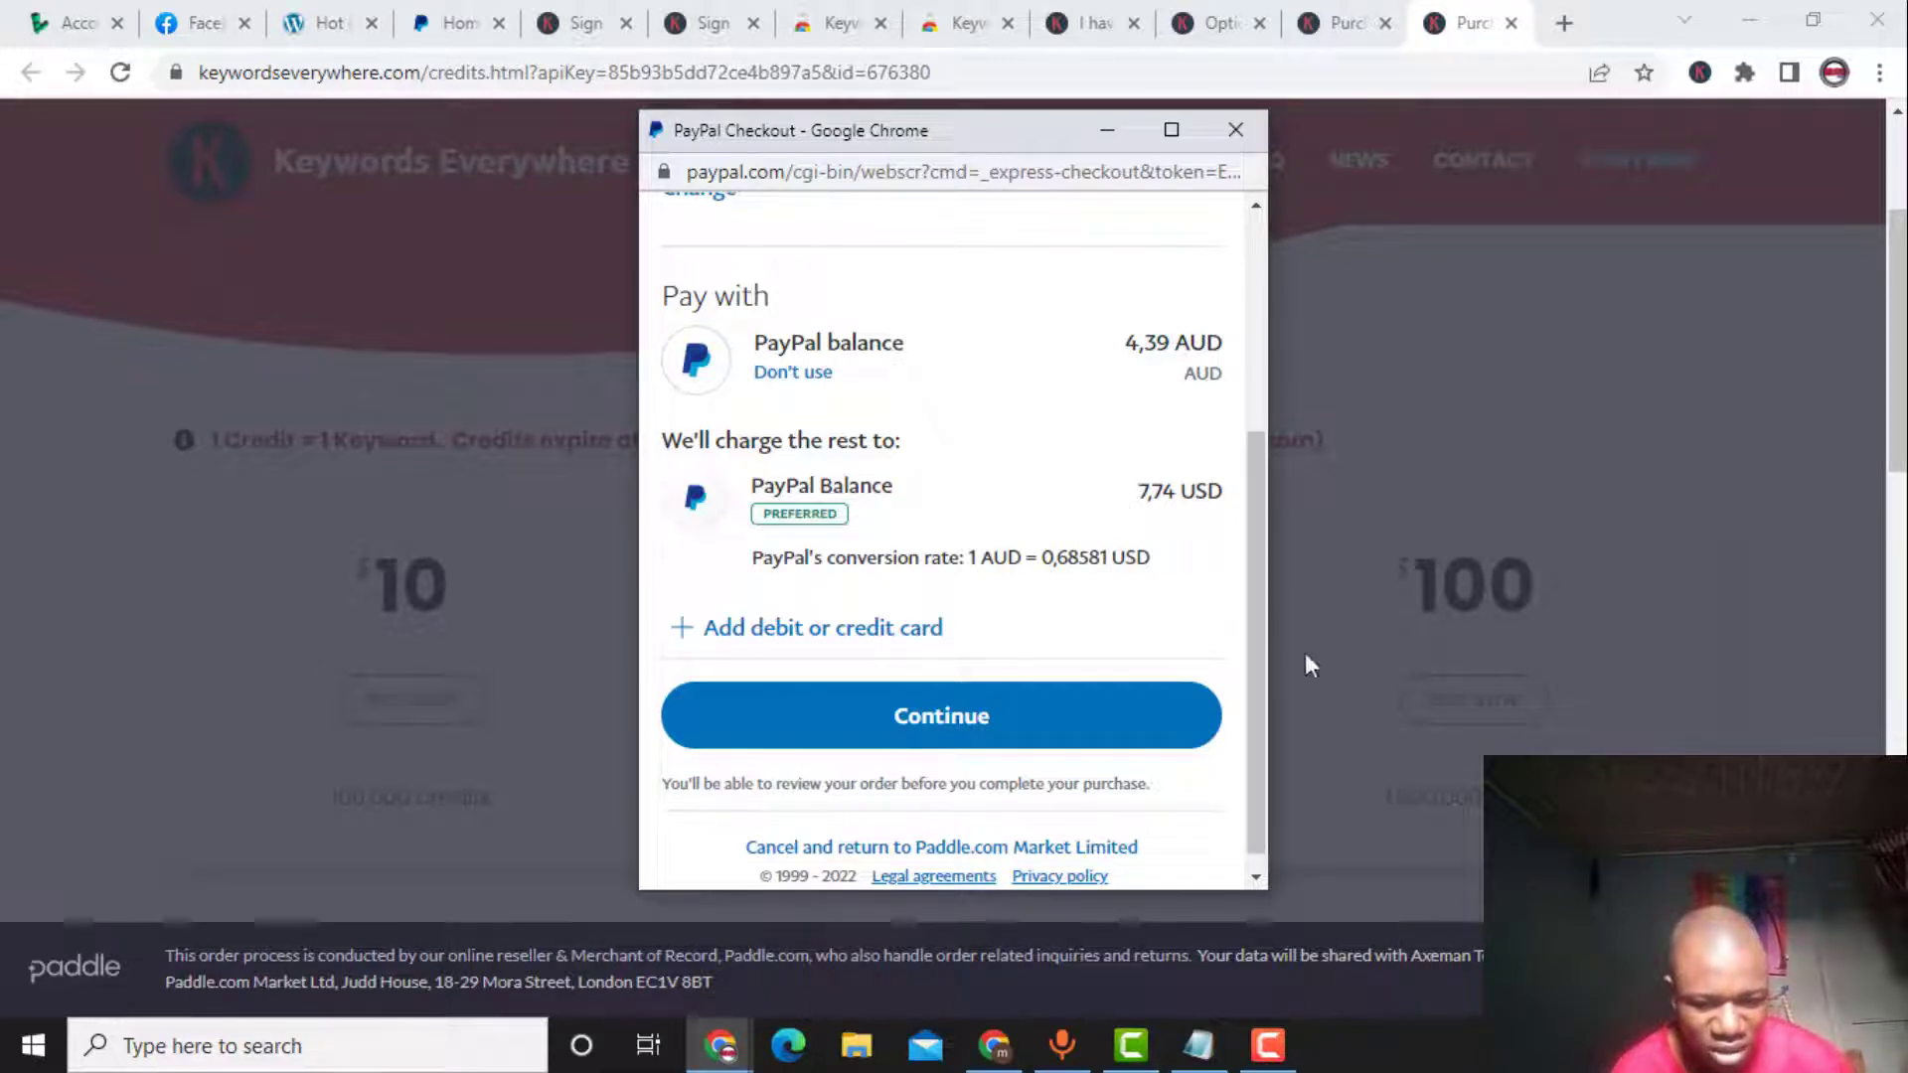
pyautogui.scroll(3, 887, 480)
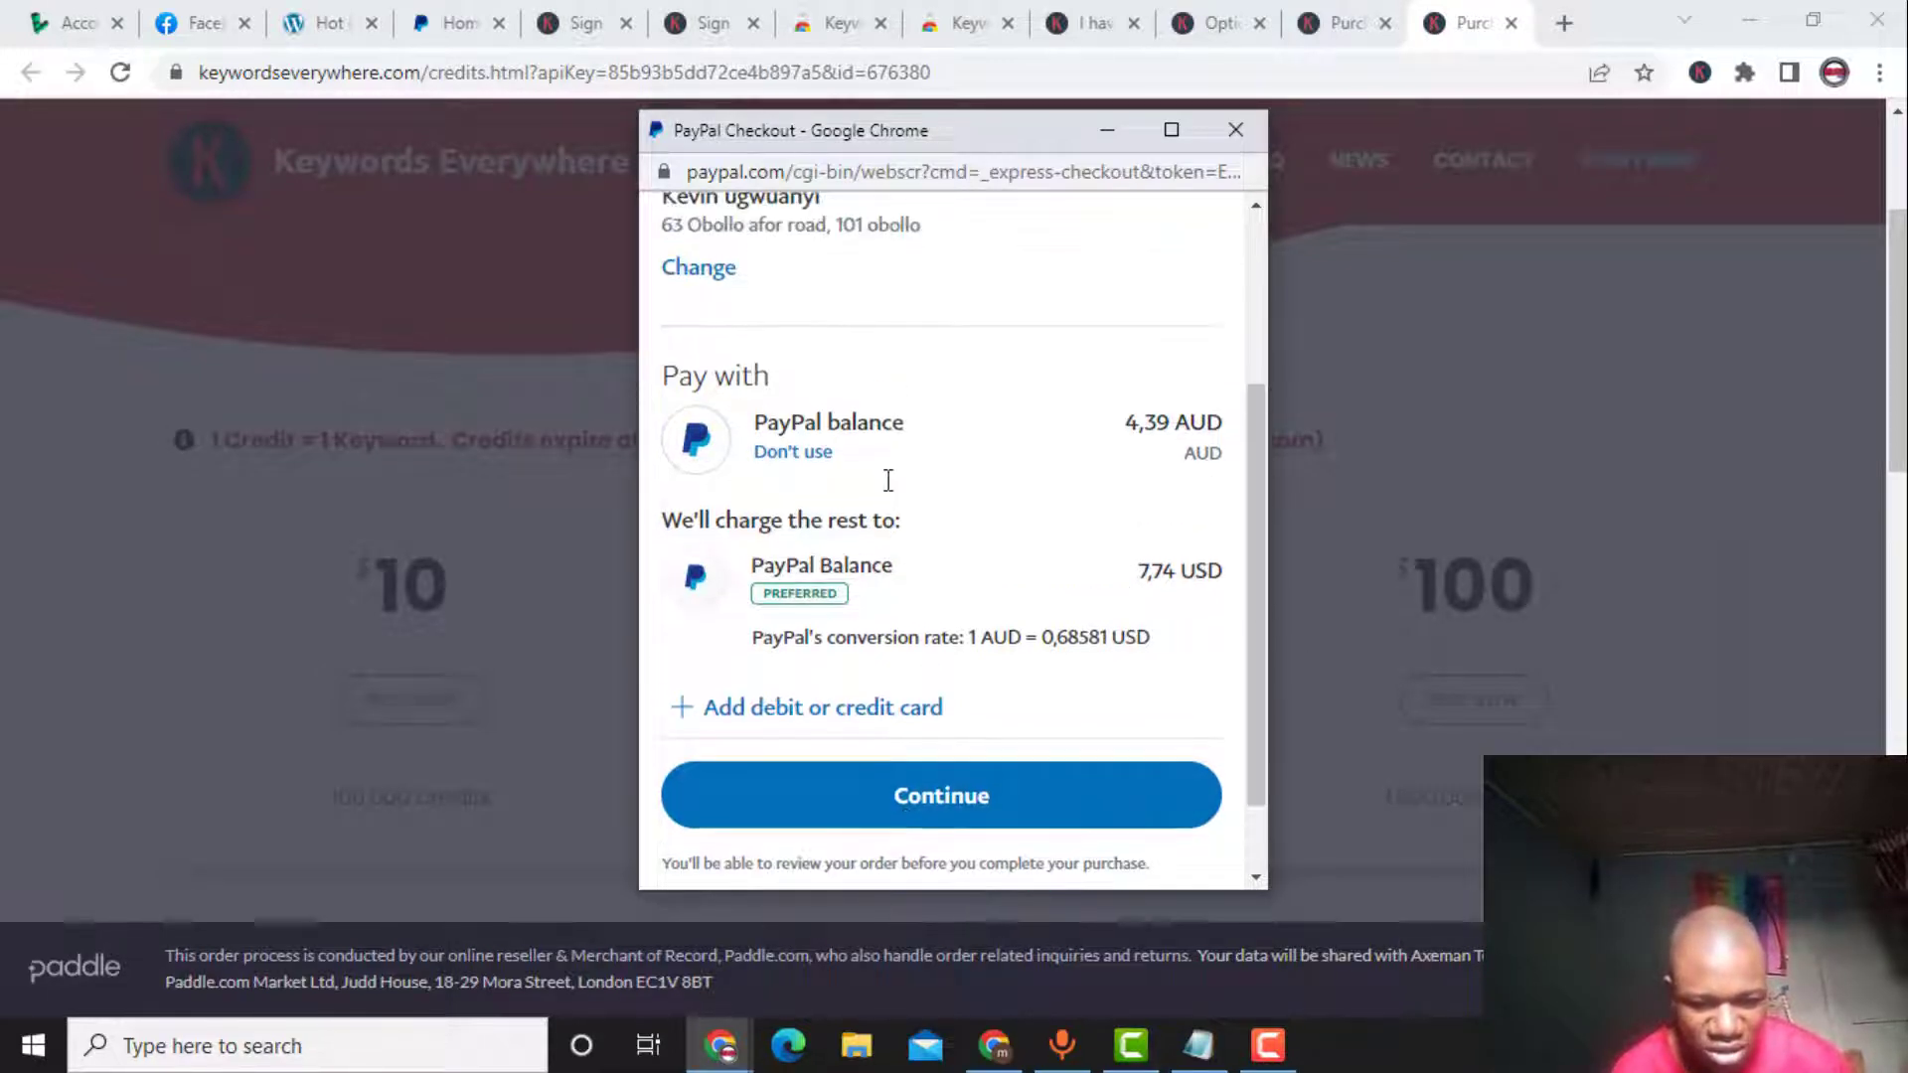
pyautogui.scroll(-3, 887, 480)
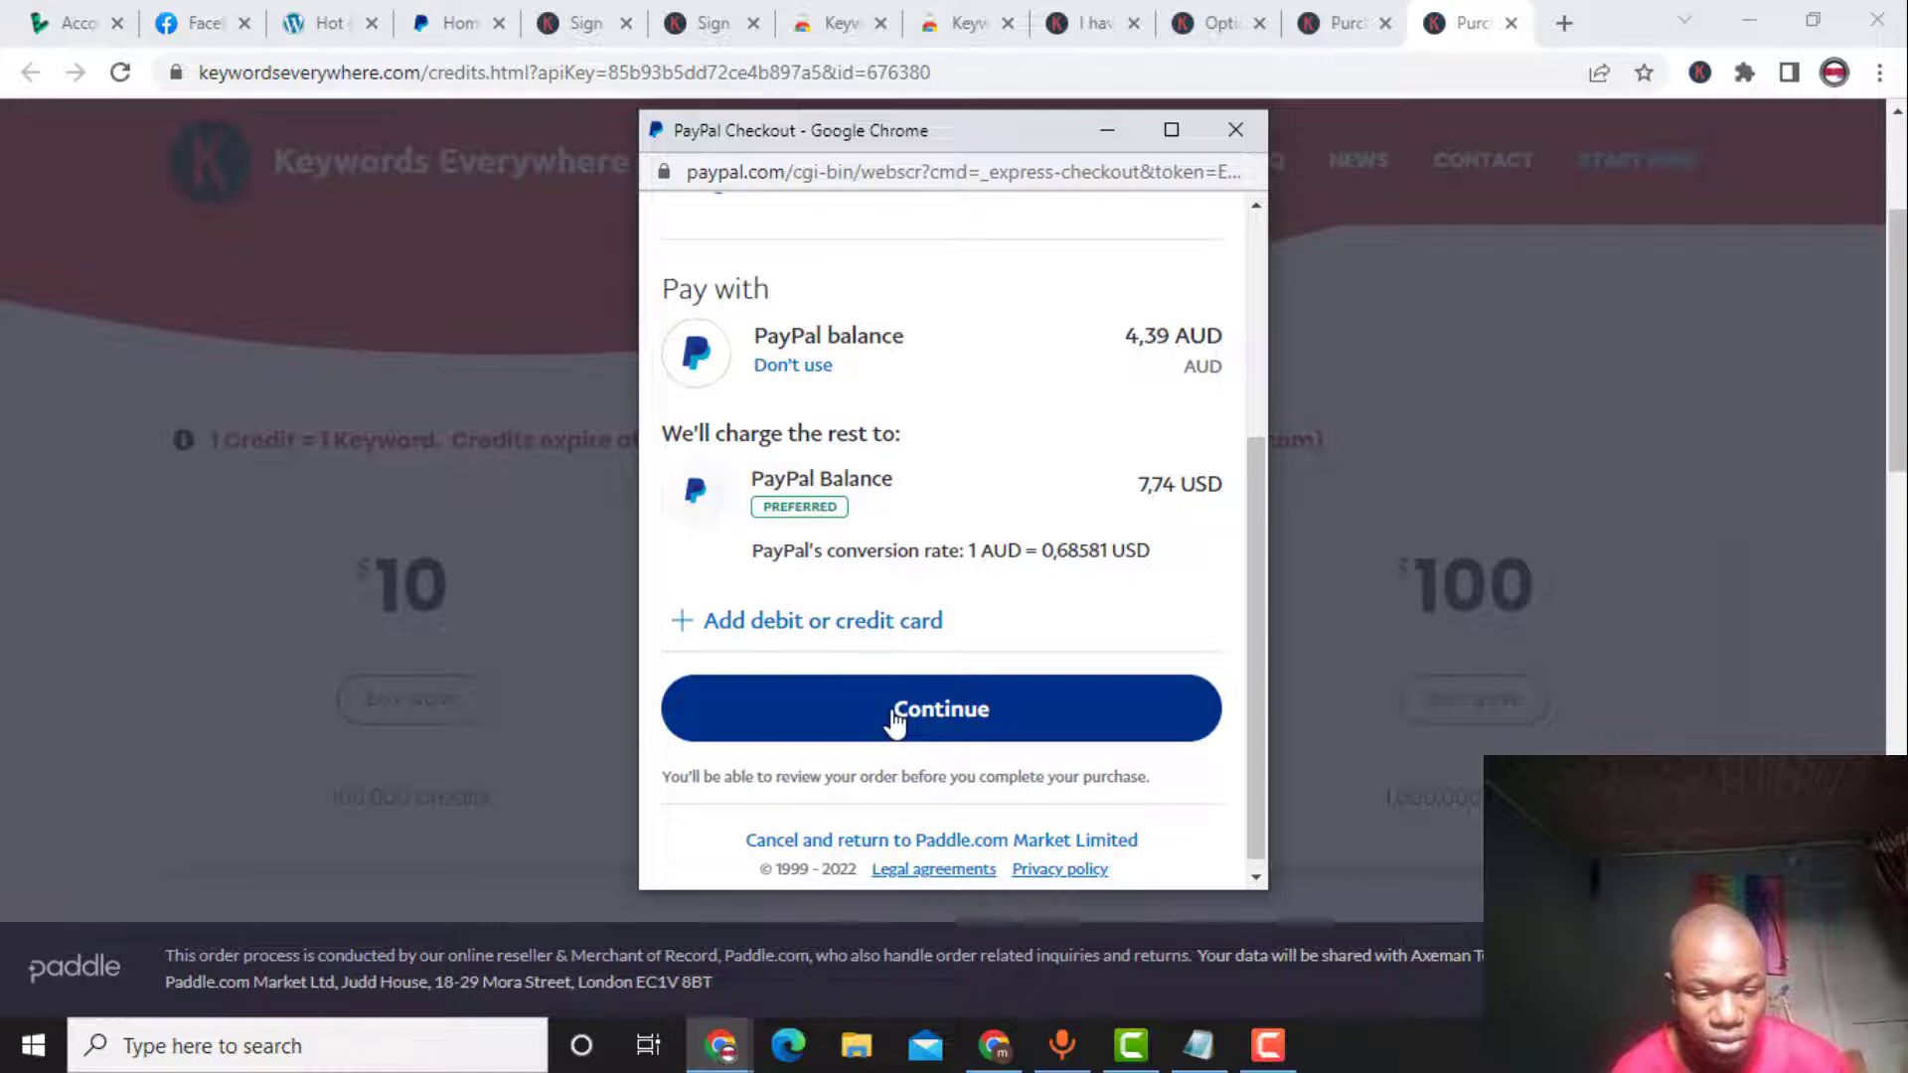
# Continue the PayPal checkout for the $10 credit package with the PayPal balance as the payment source
pyautogui.click(896, 722)
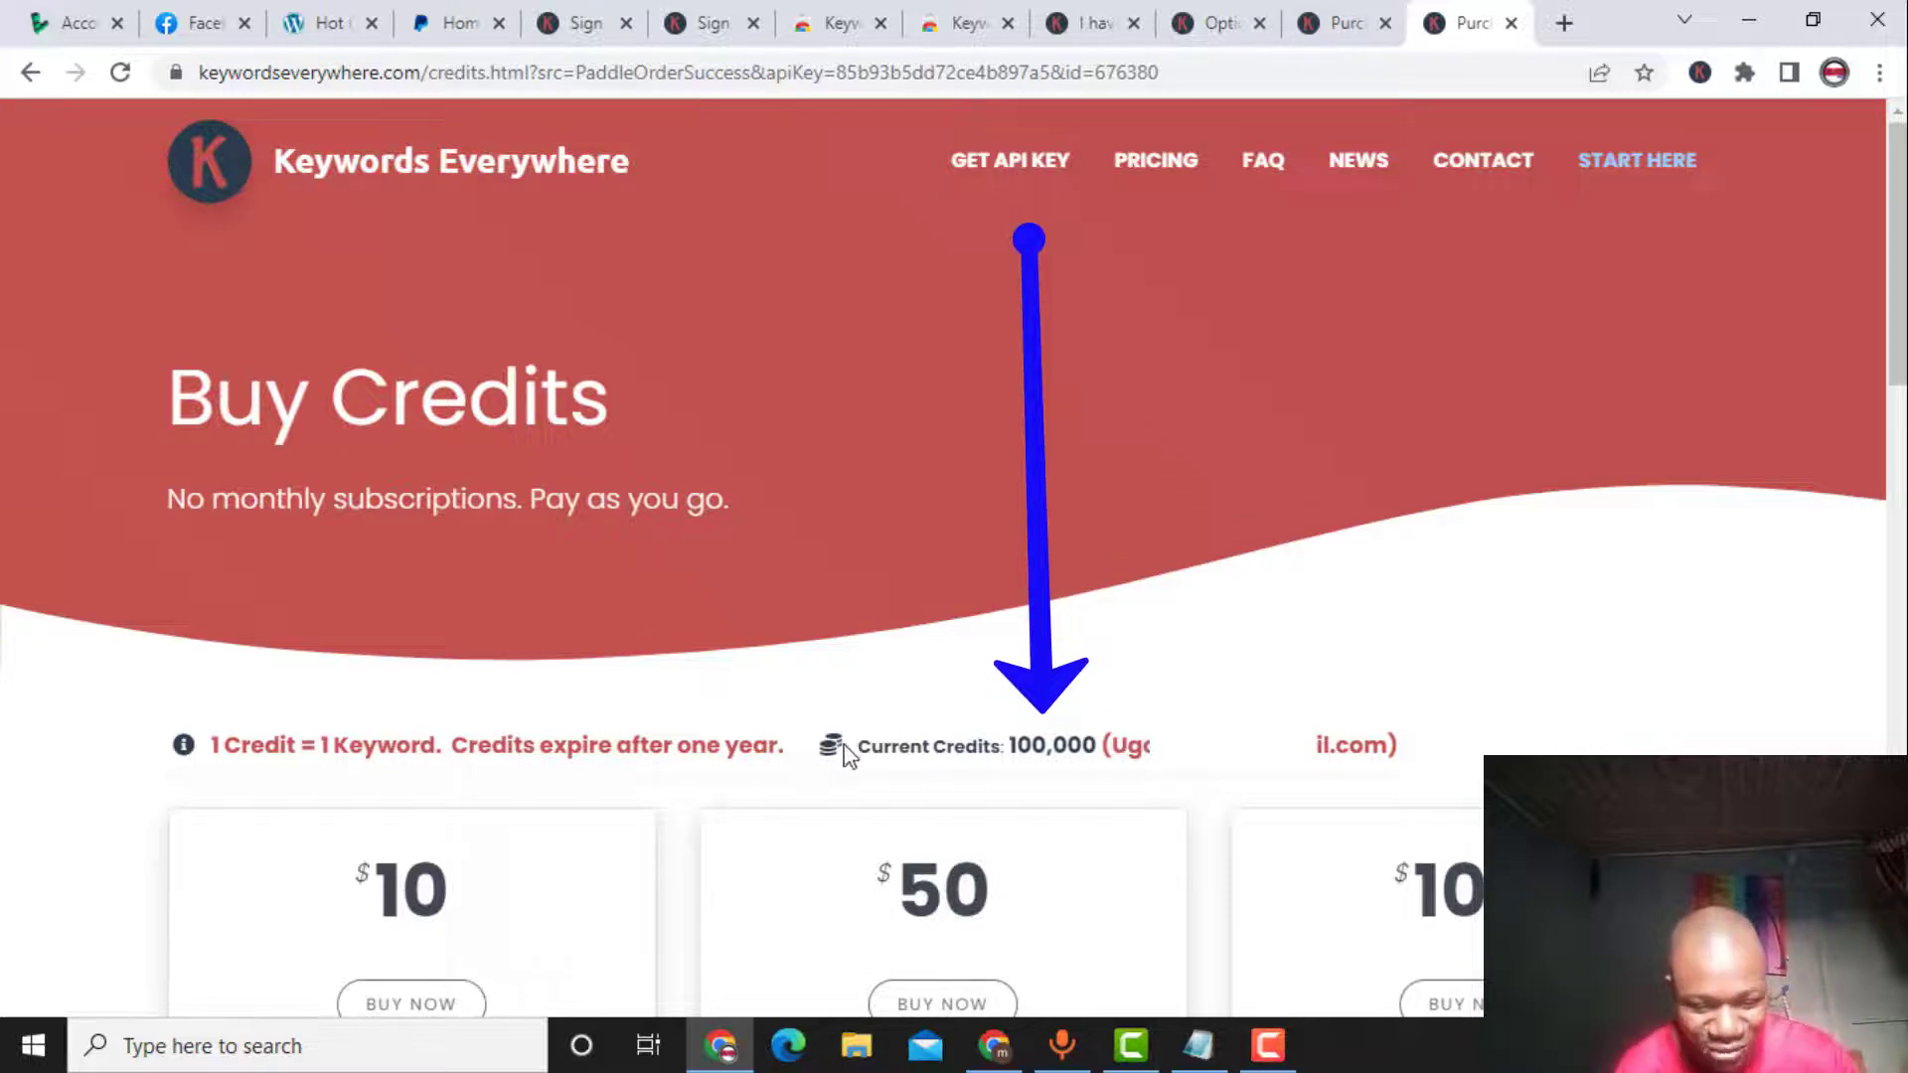
# Check the credit-to-keyword rate, the expiry period and the current credits on the Buy Credits page
pyautogui.moveTo(859, 747); pyautogui.dragTo(443, 755)
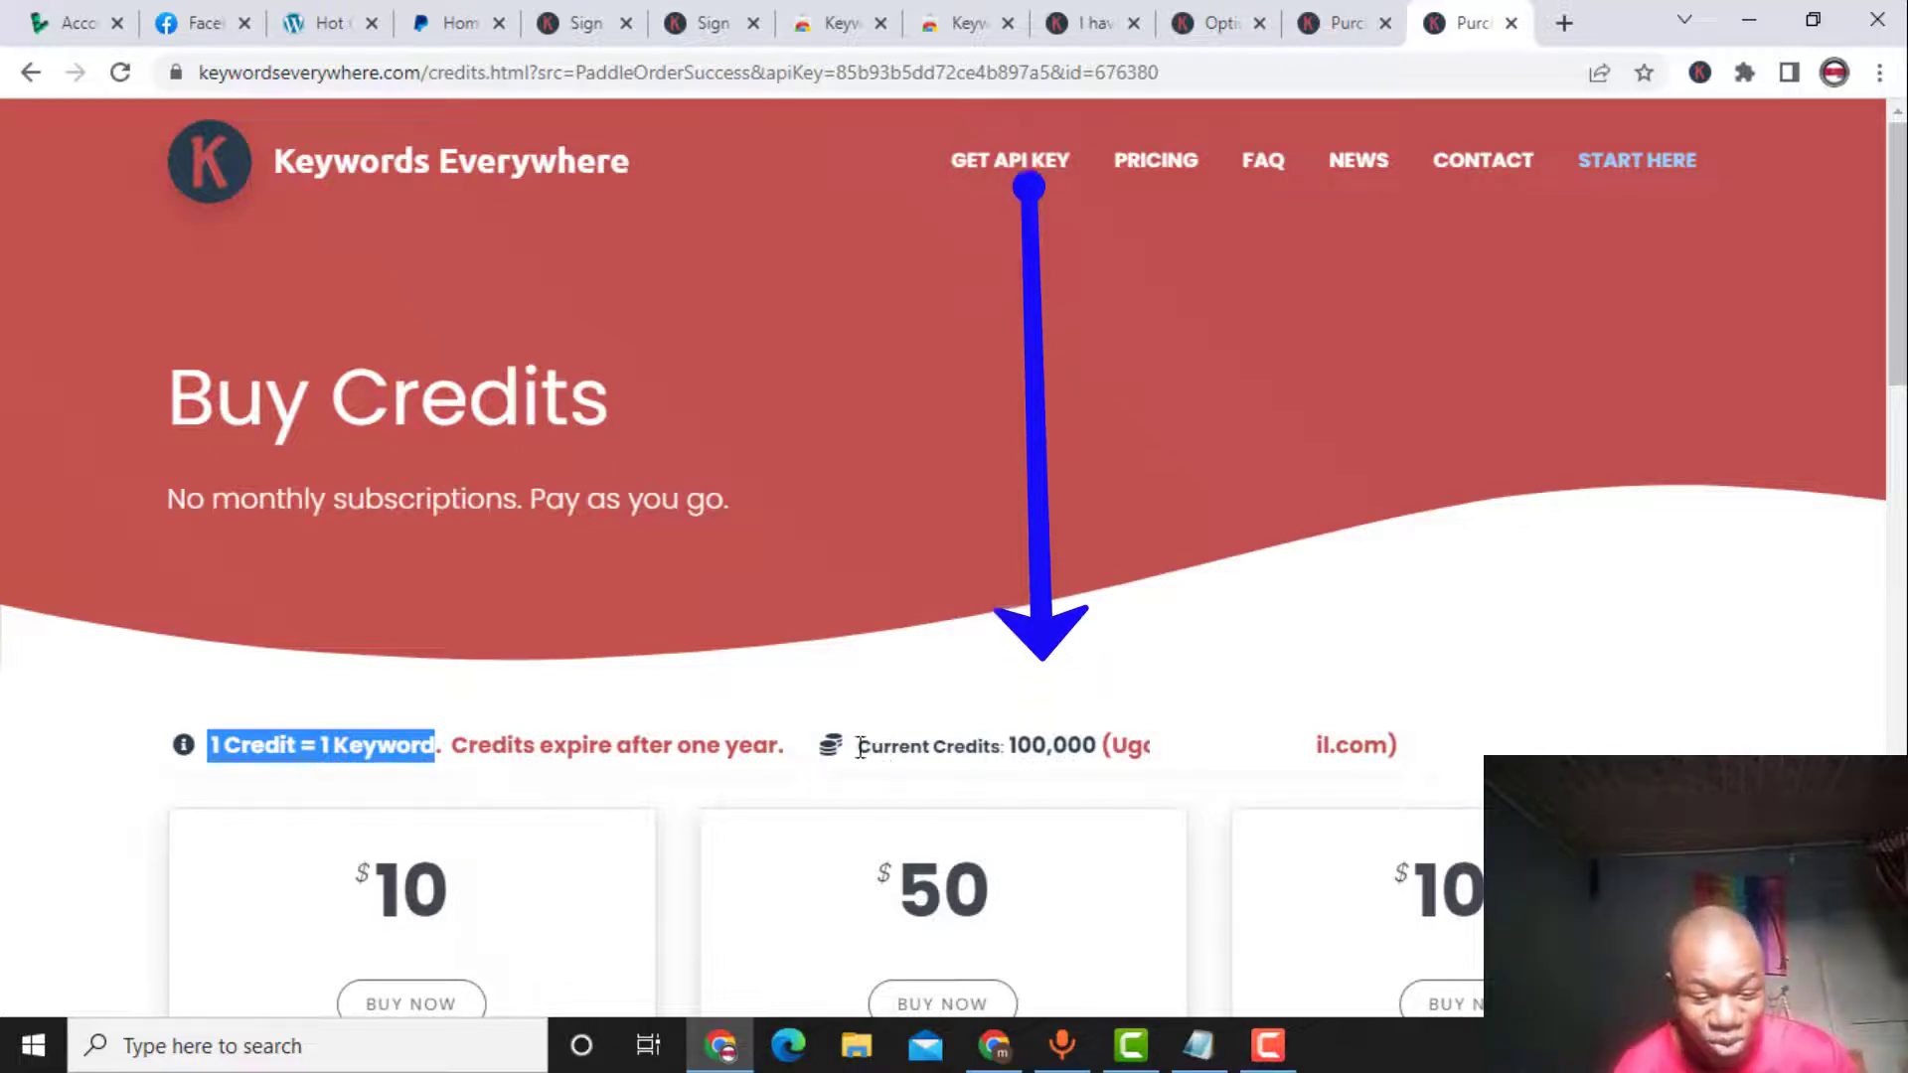
pyautogui.moveTo(855, 747); pyautogui.dragTo(1096, 747)
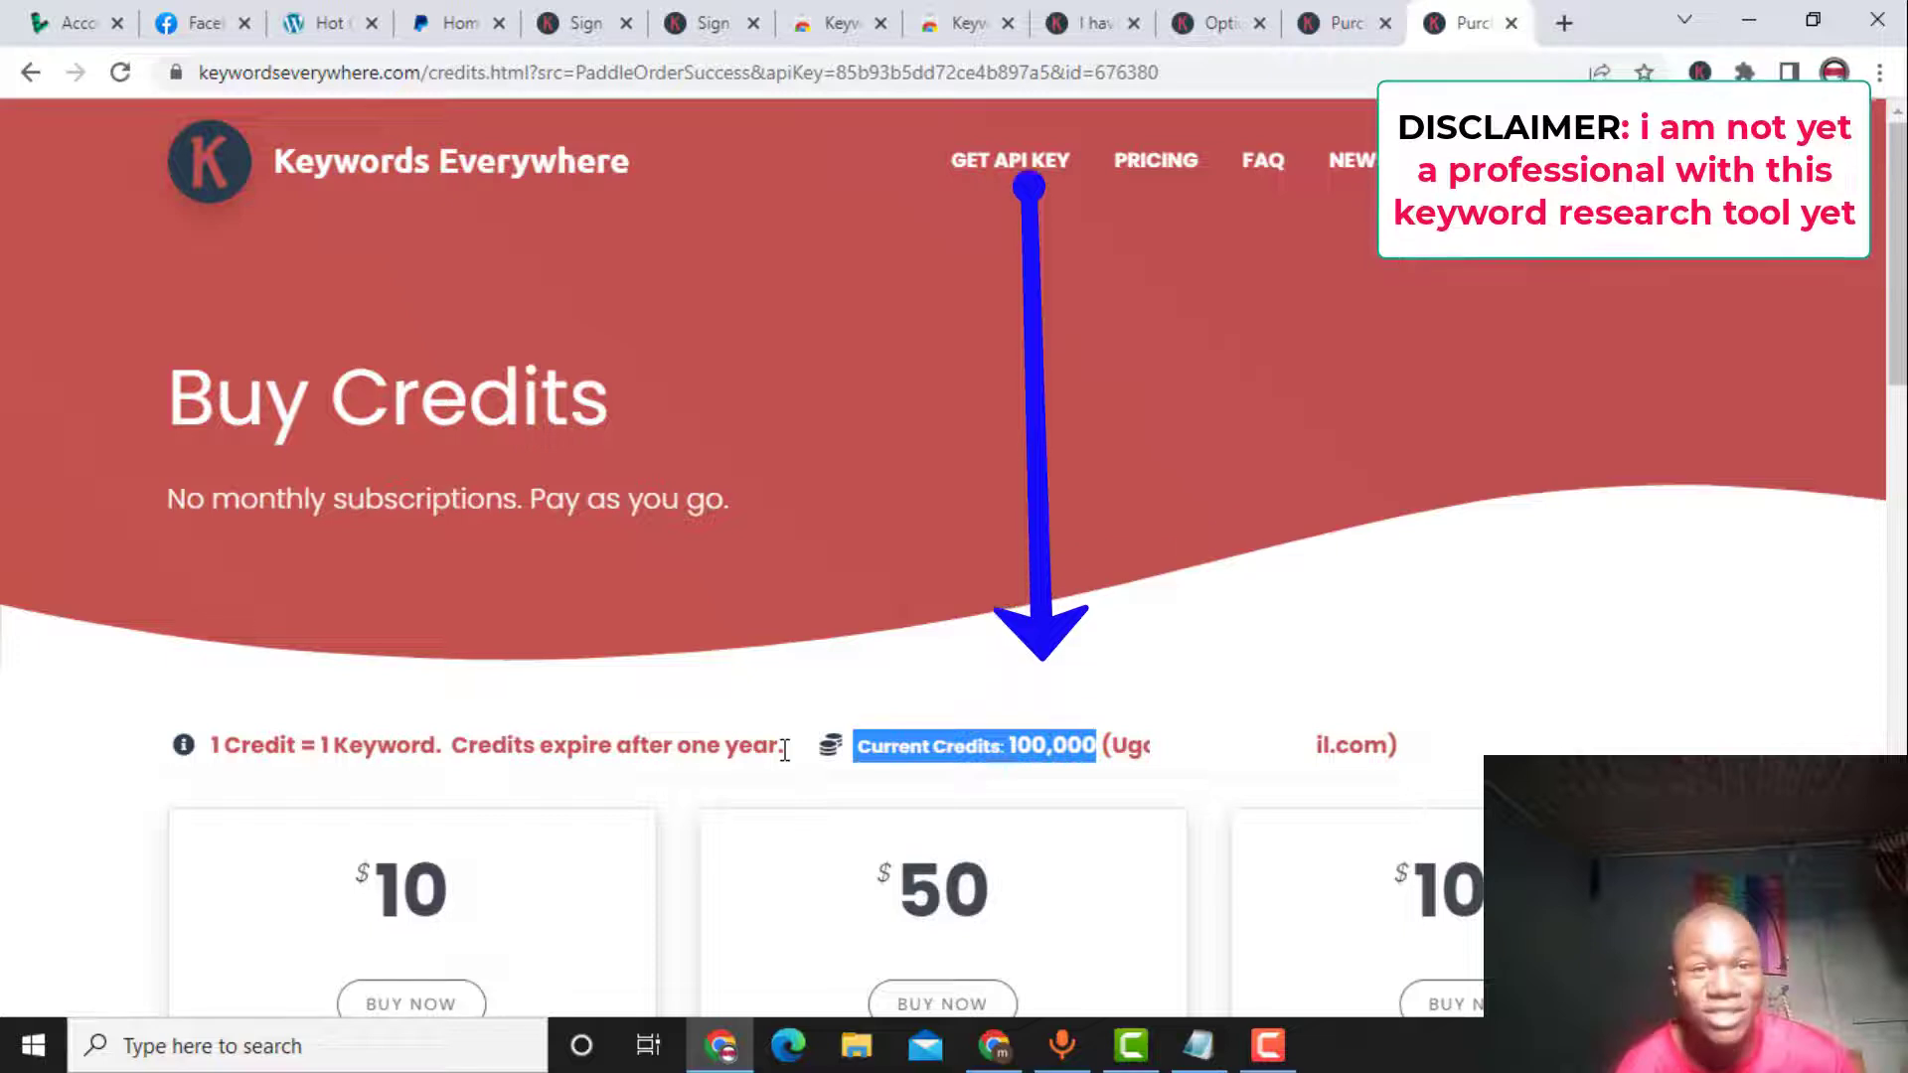
pyautogui.moveTo(795, 747); pyautogui.dragTo(466, 735)
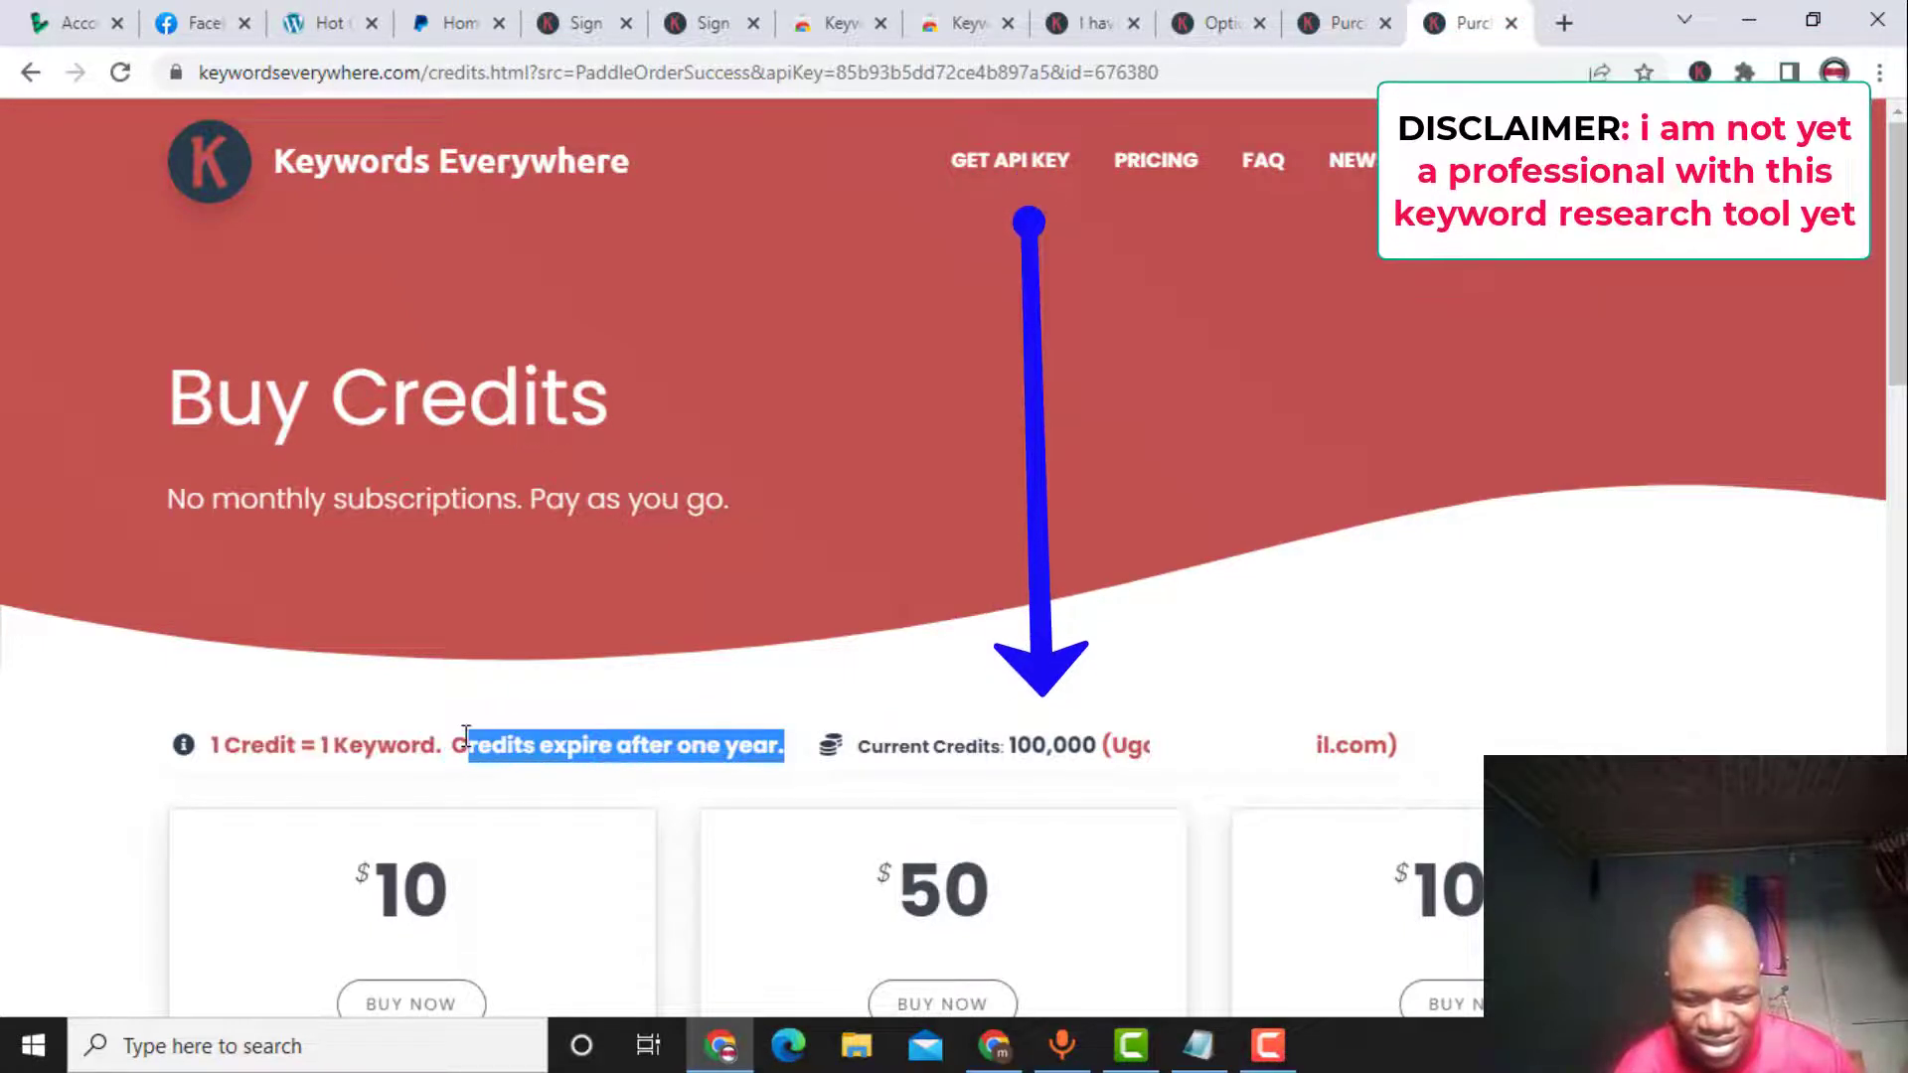
pyautogui.click(938, 686)
pyautogui.scroll(-1, 944, 676)
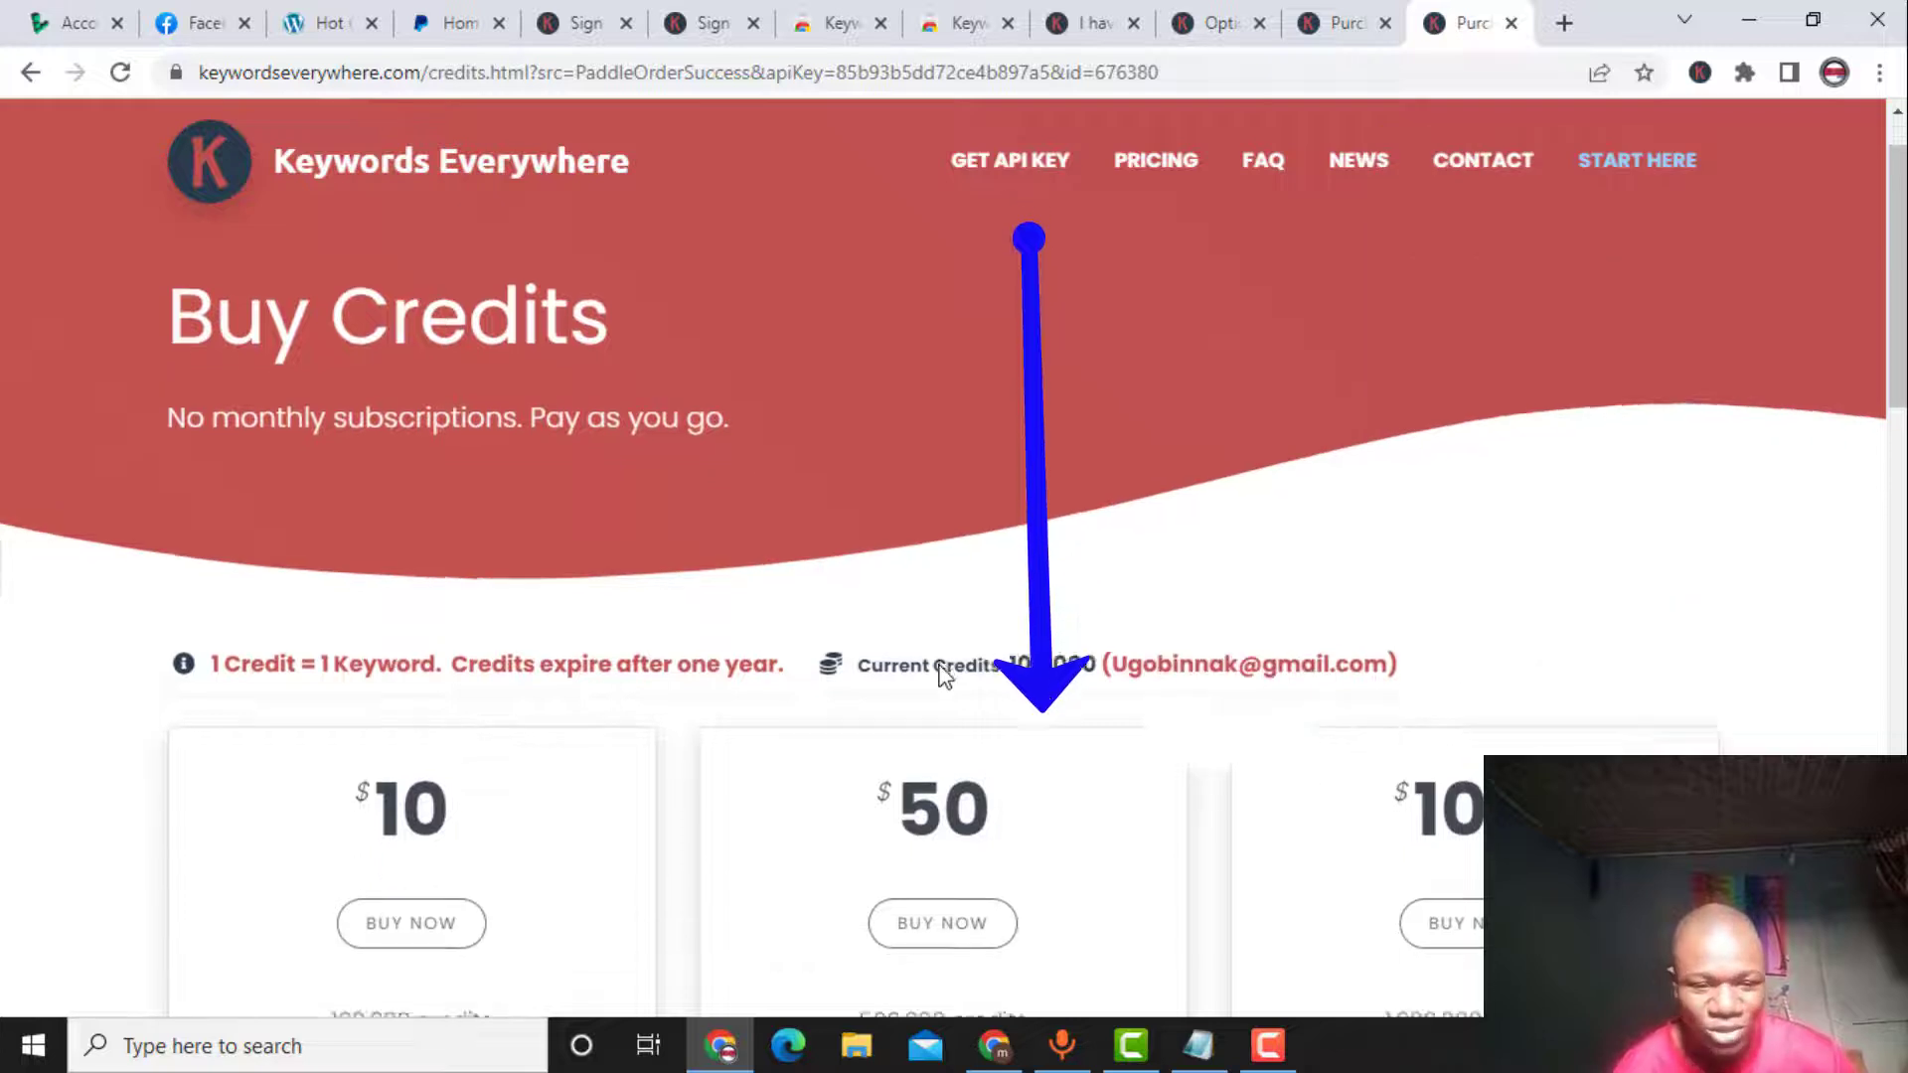
pyautogui.scroll(1, 944, 678)
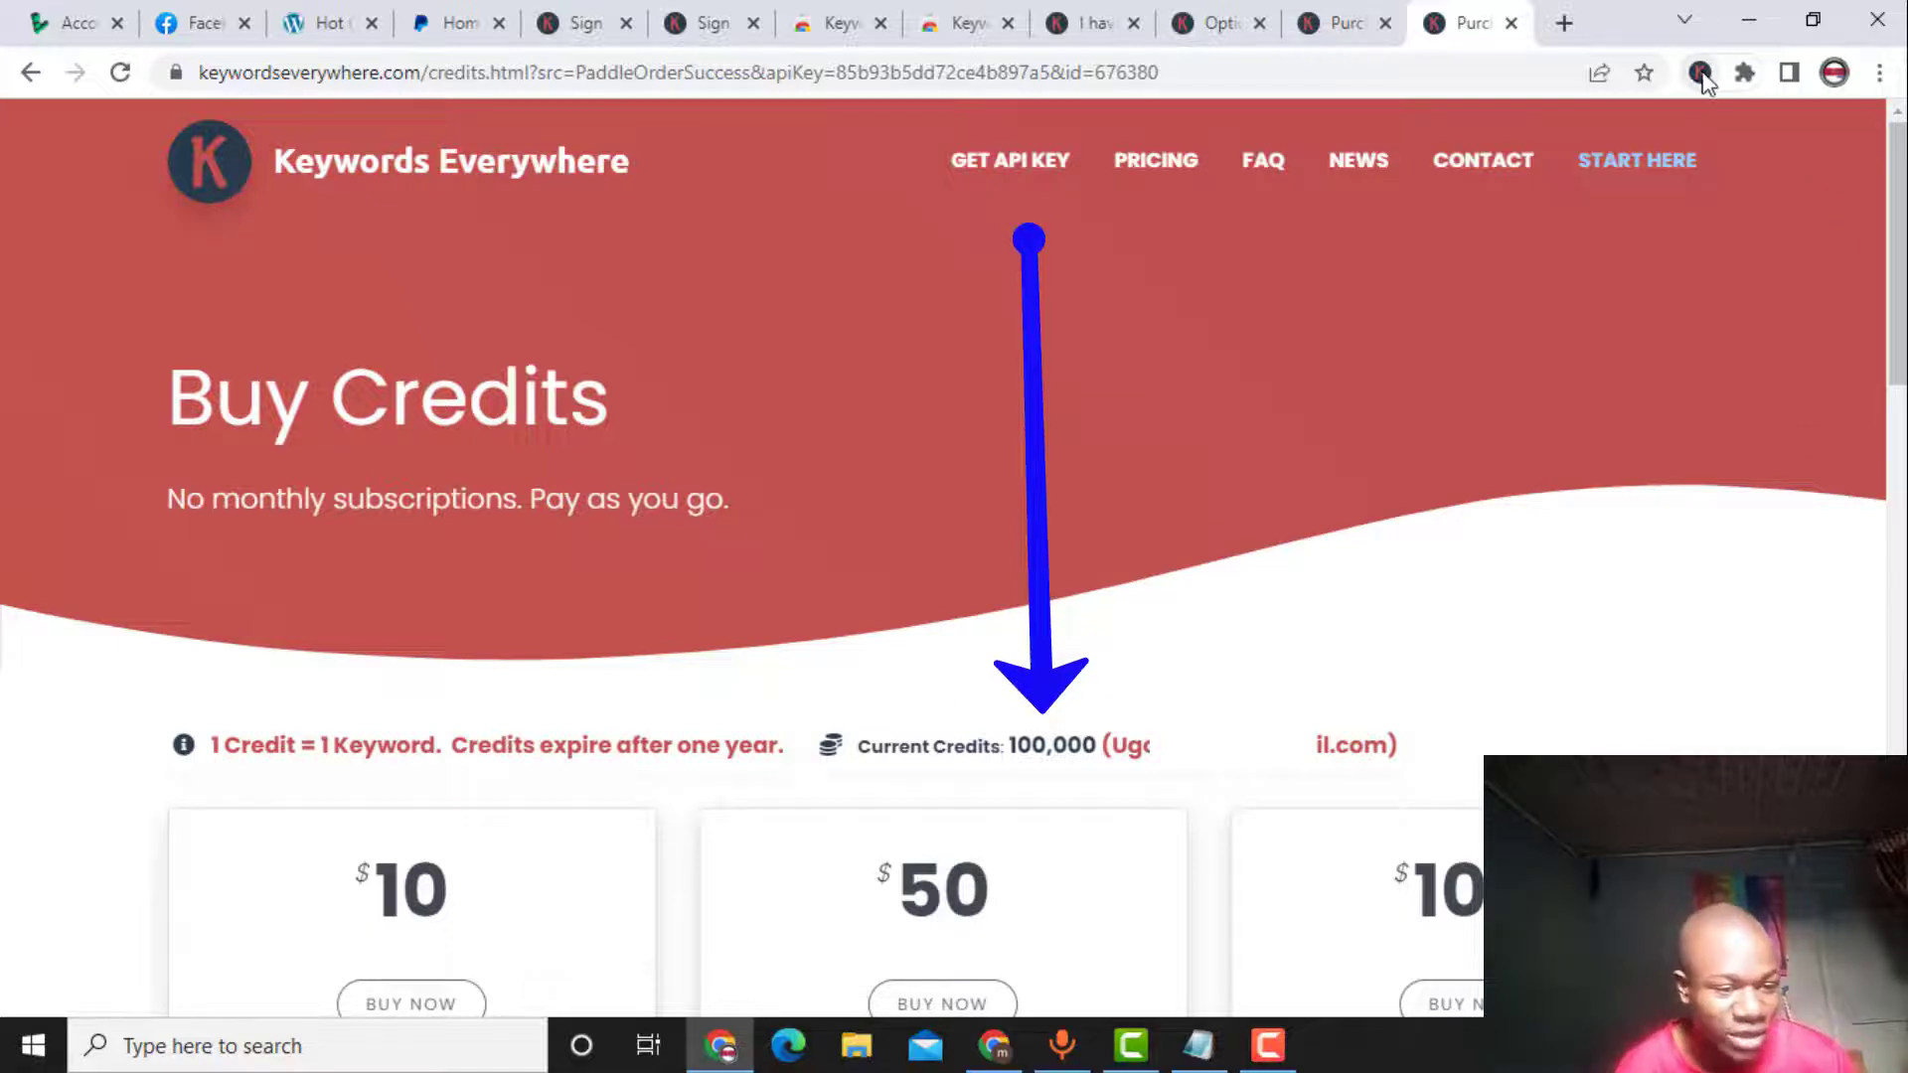
# Check the credits left in the Keywords Everywhere extension
pyautogui.click(1700, 73)
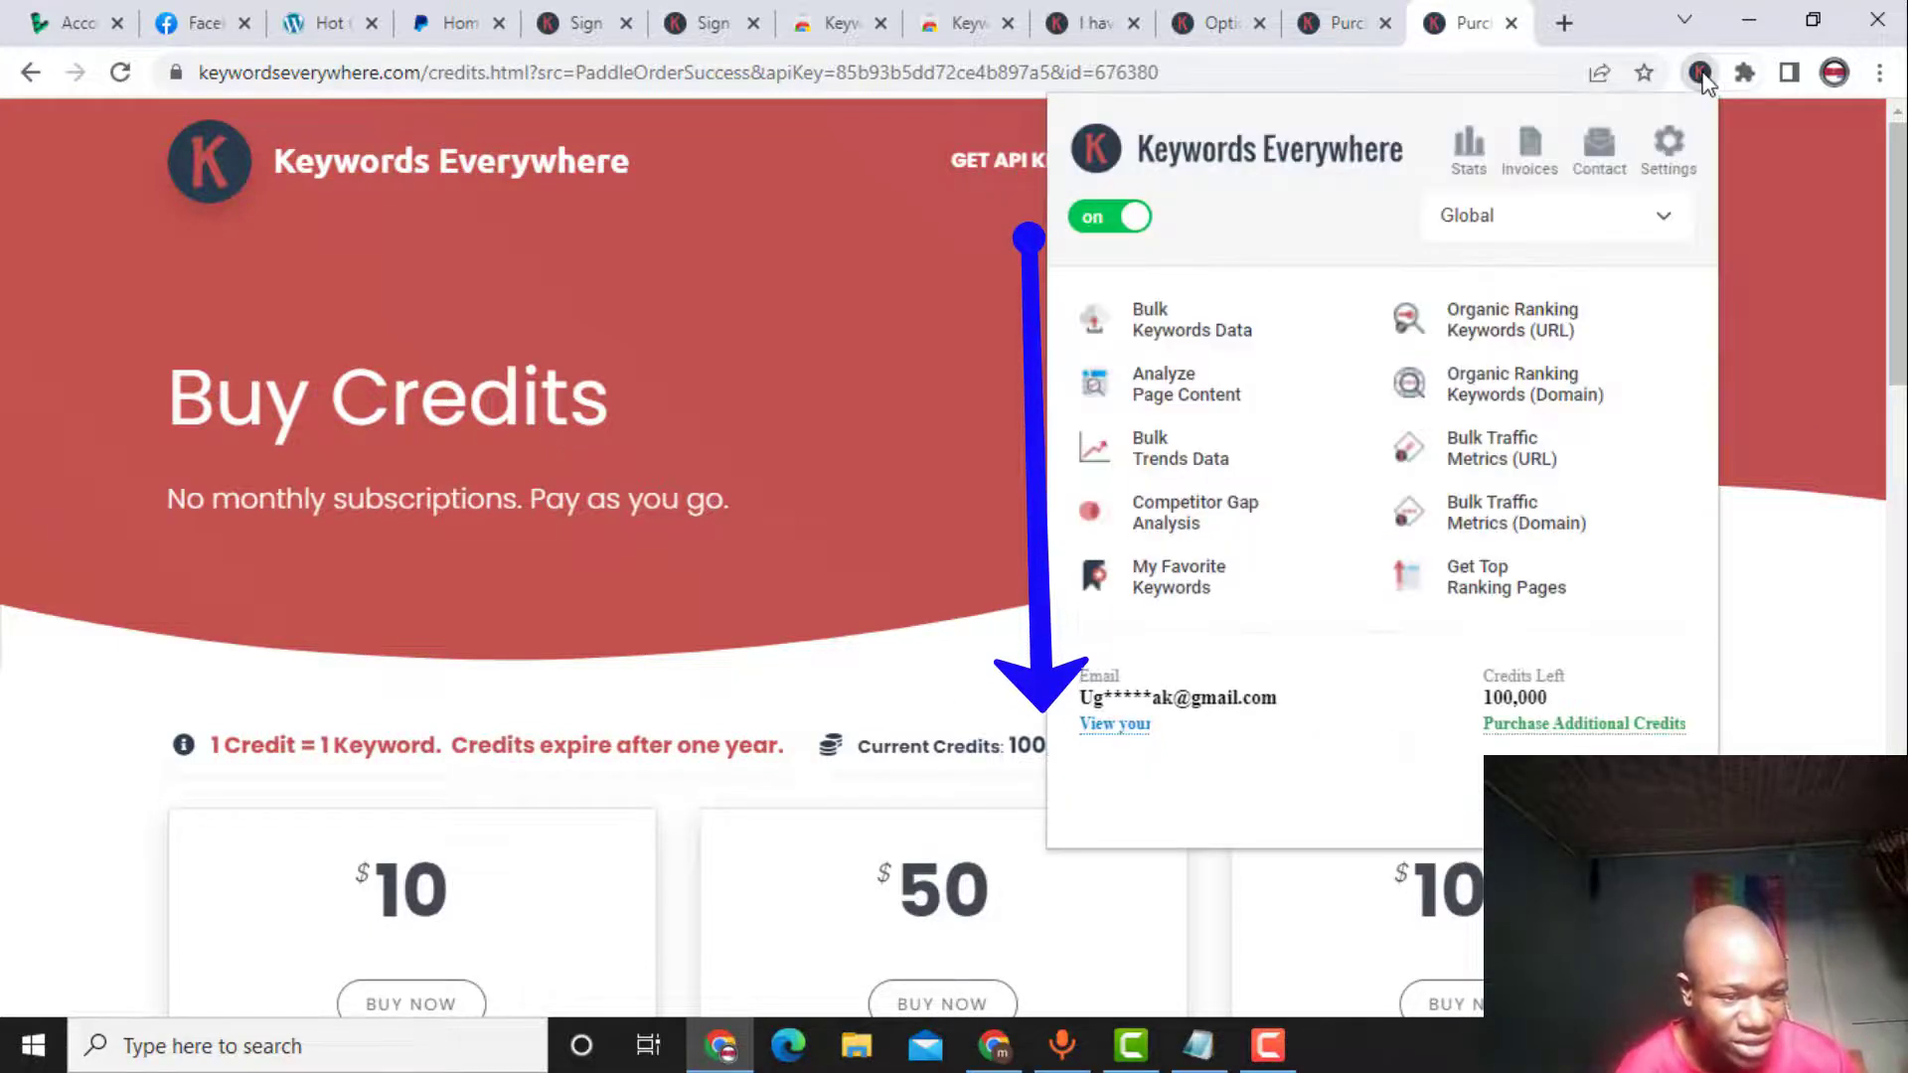
pyautogui.moveTo(1477, 680); pyautogui.dragTo(1586, 700)
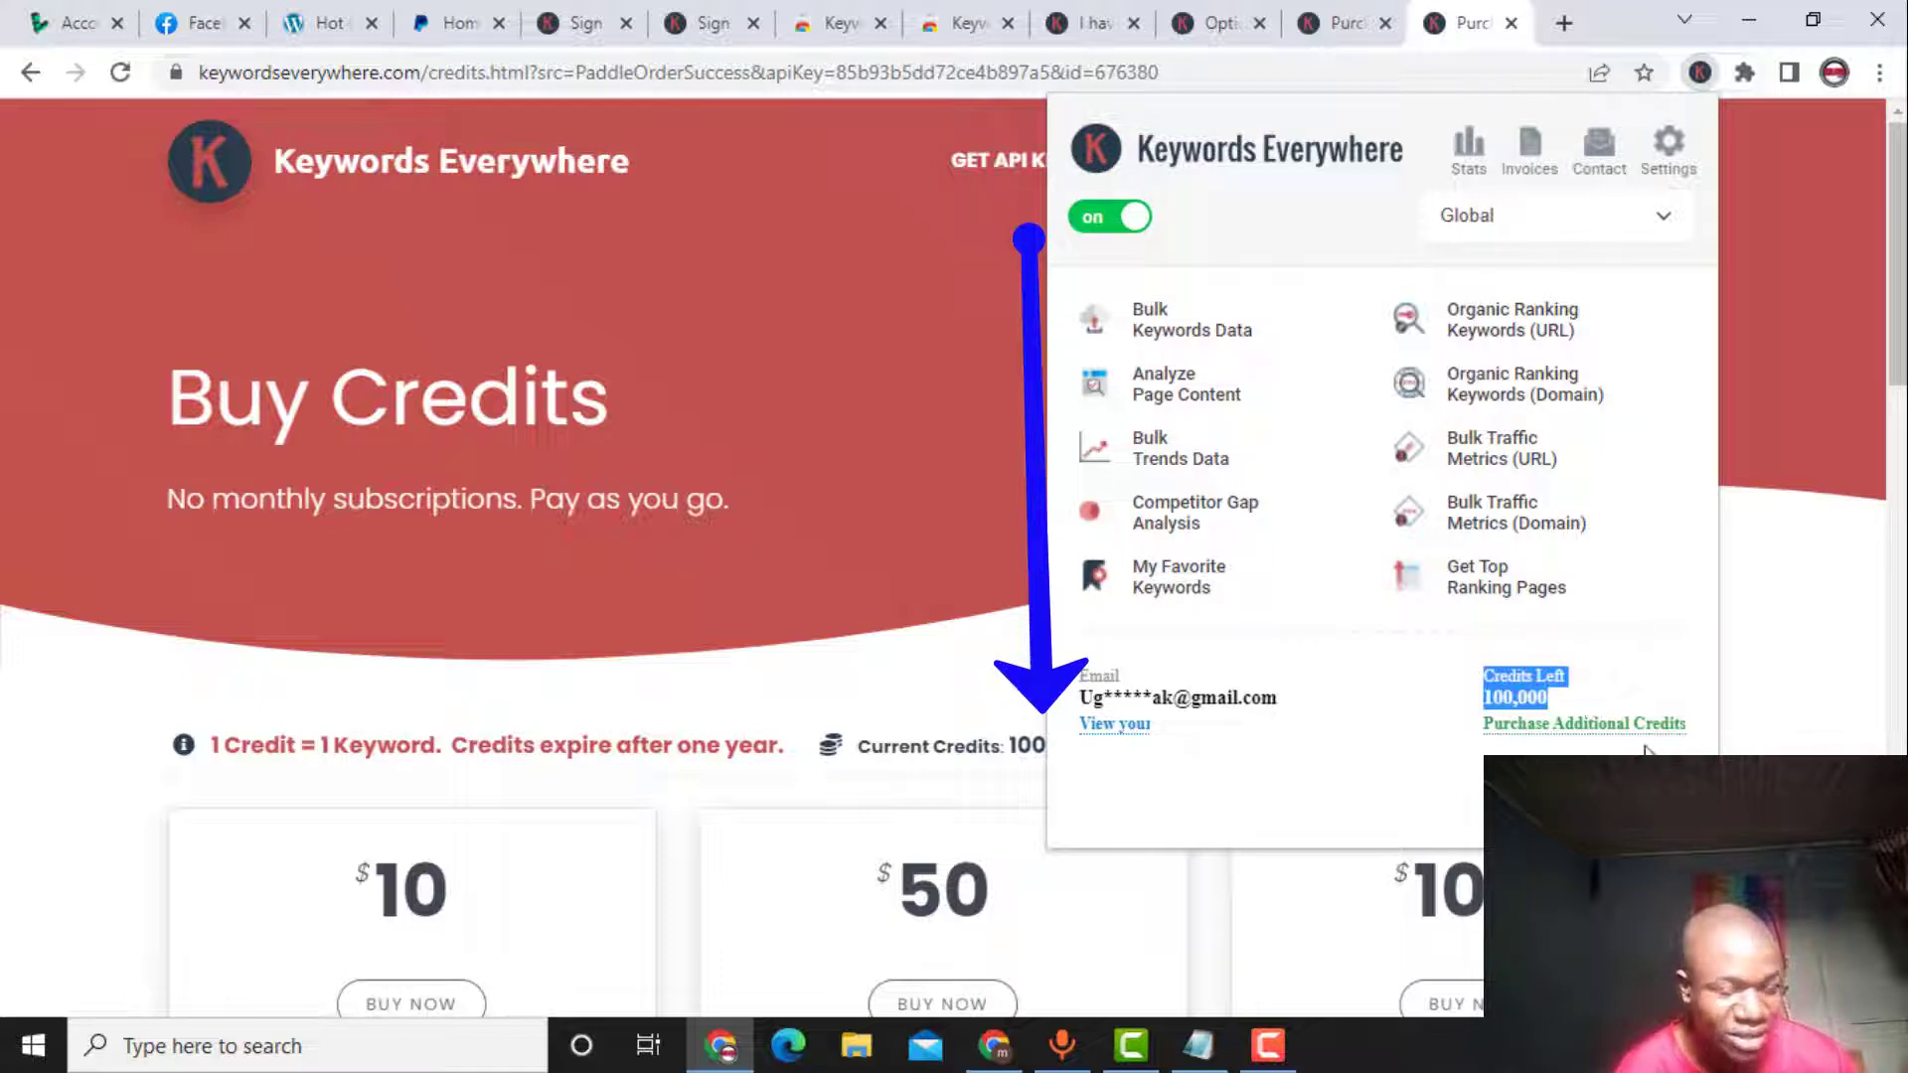
pyautogui.click(1499, 732)
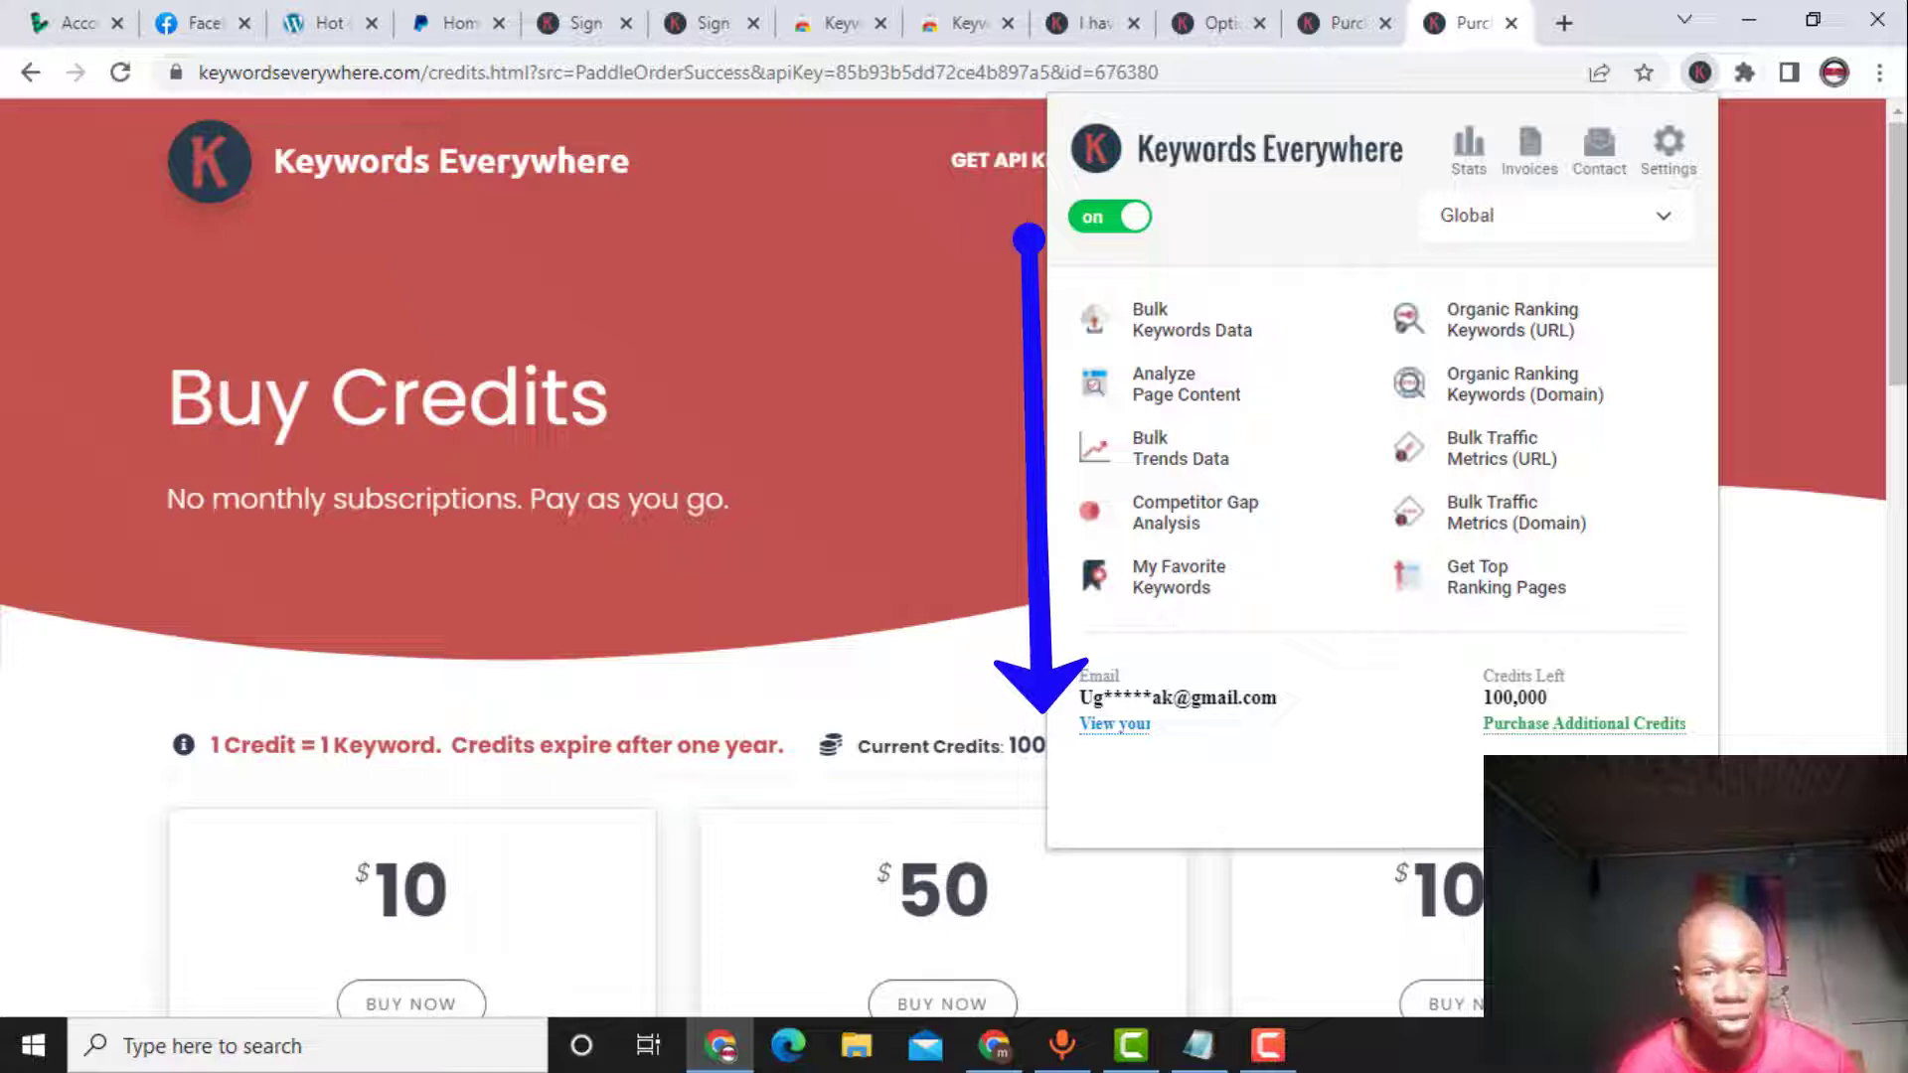
# Search Google for "how to make money online" in a new tab
pyautogui.click(1567, 23)
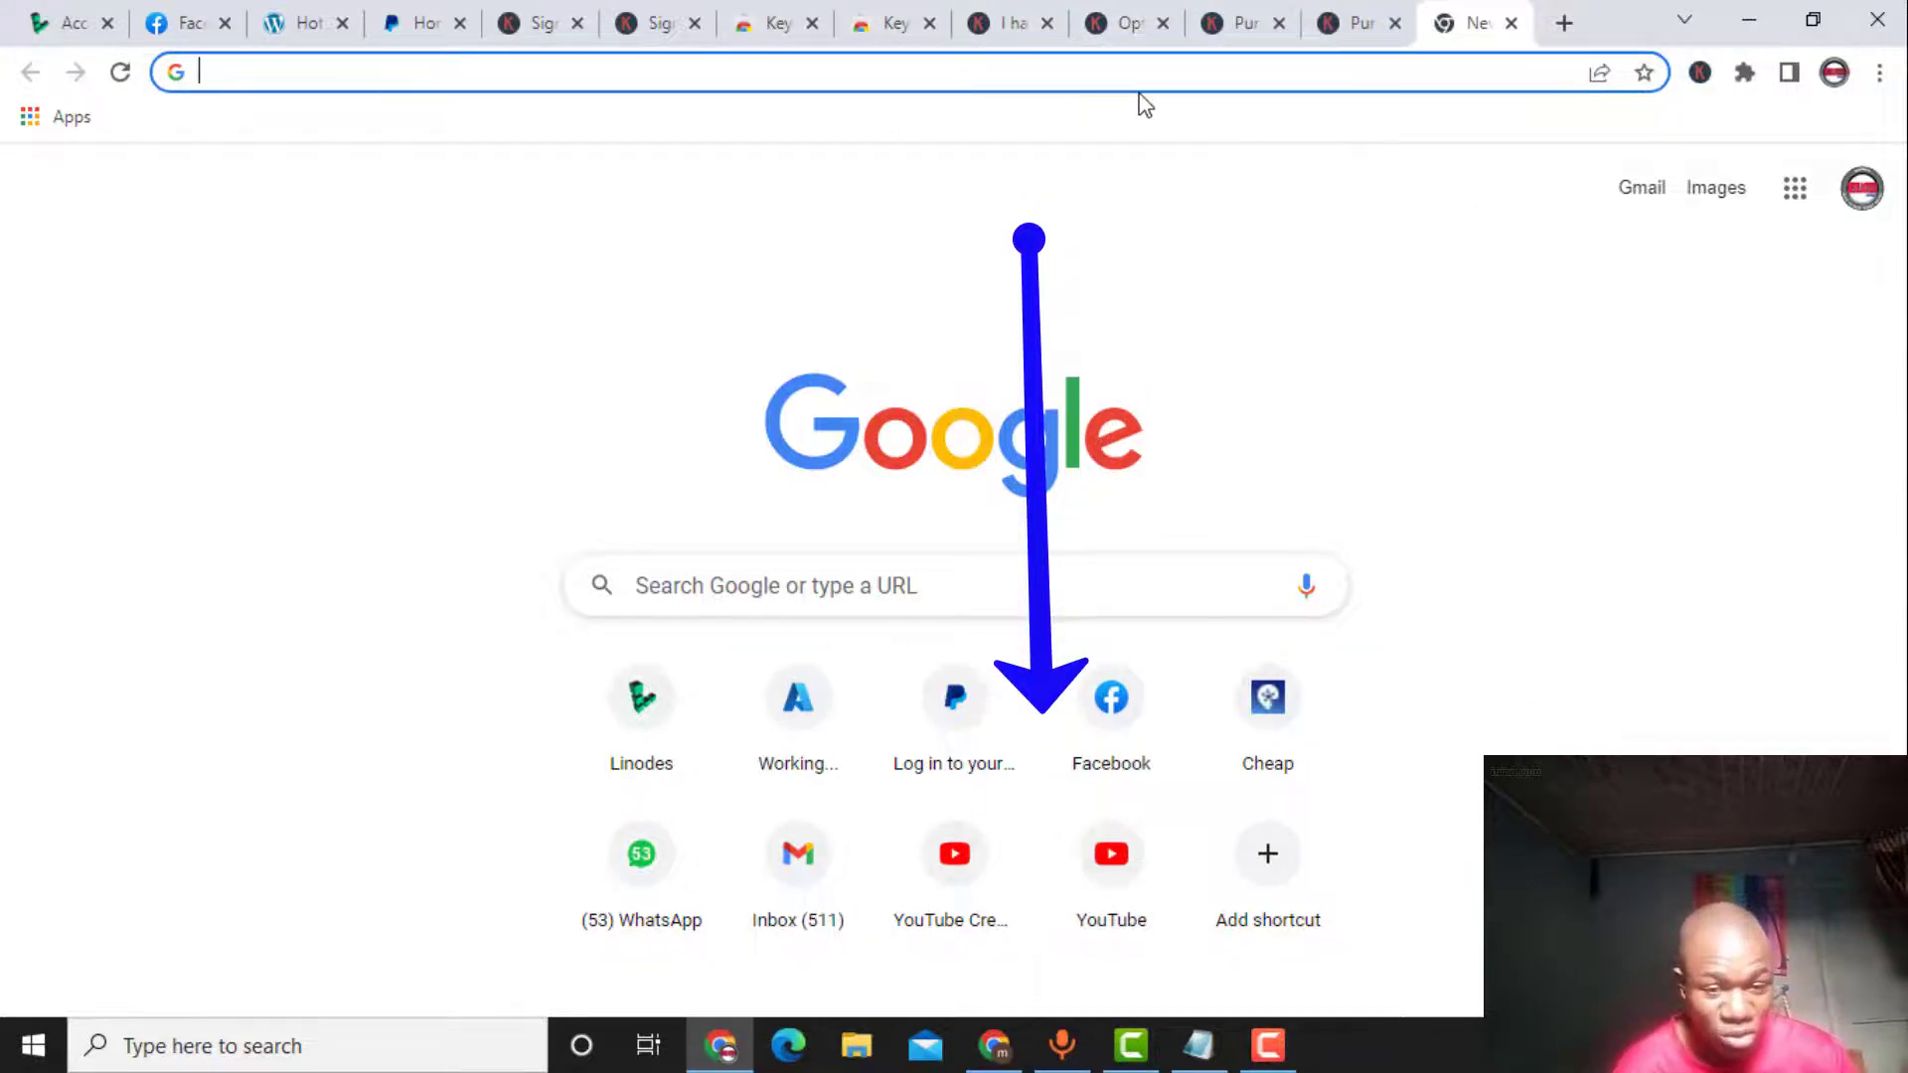
pyautogui.write('how')
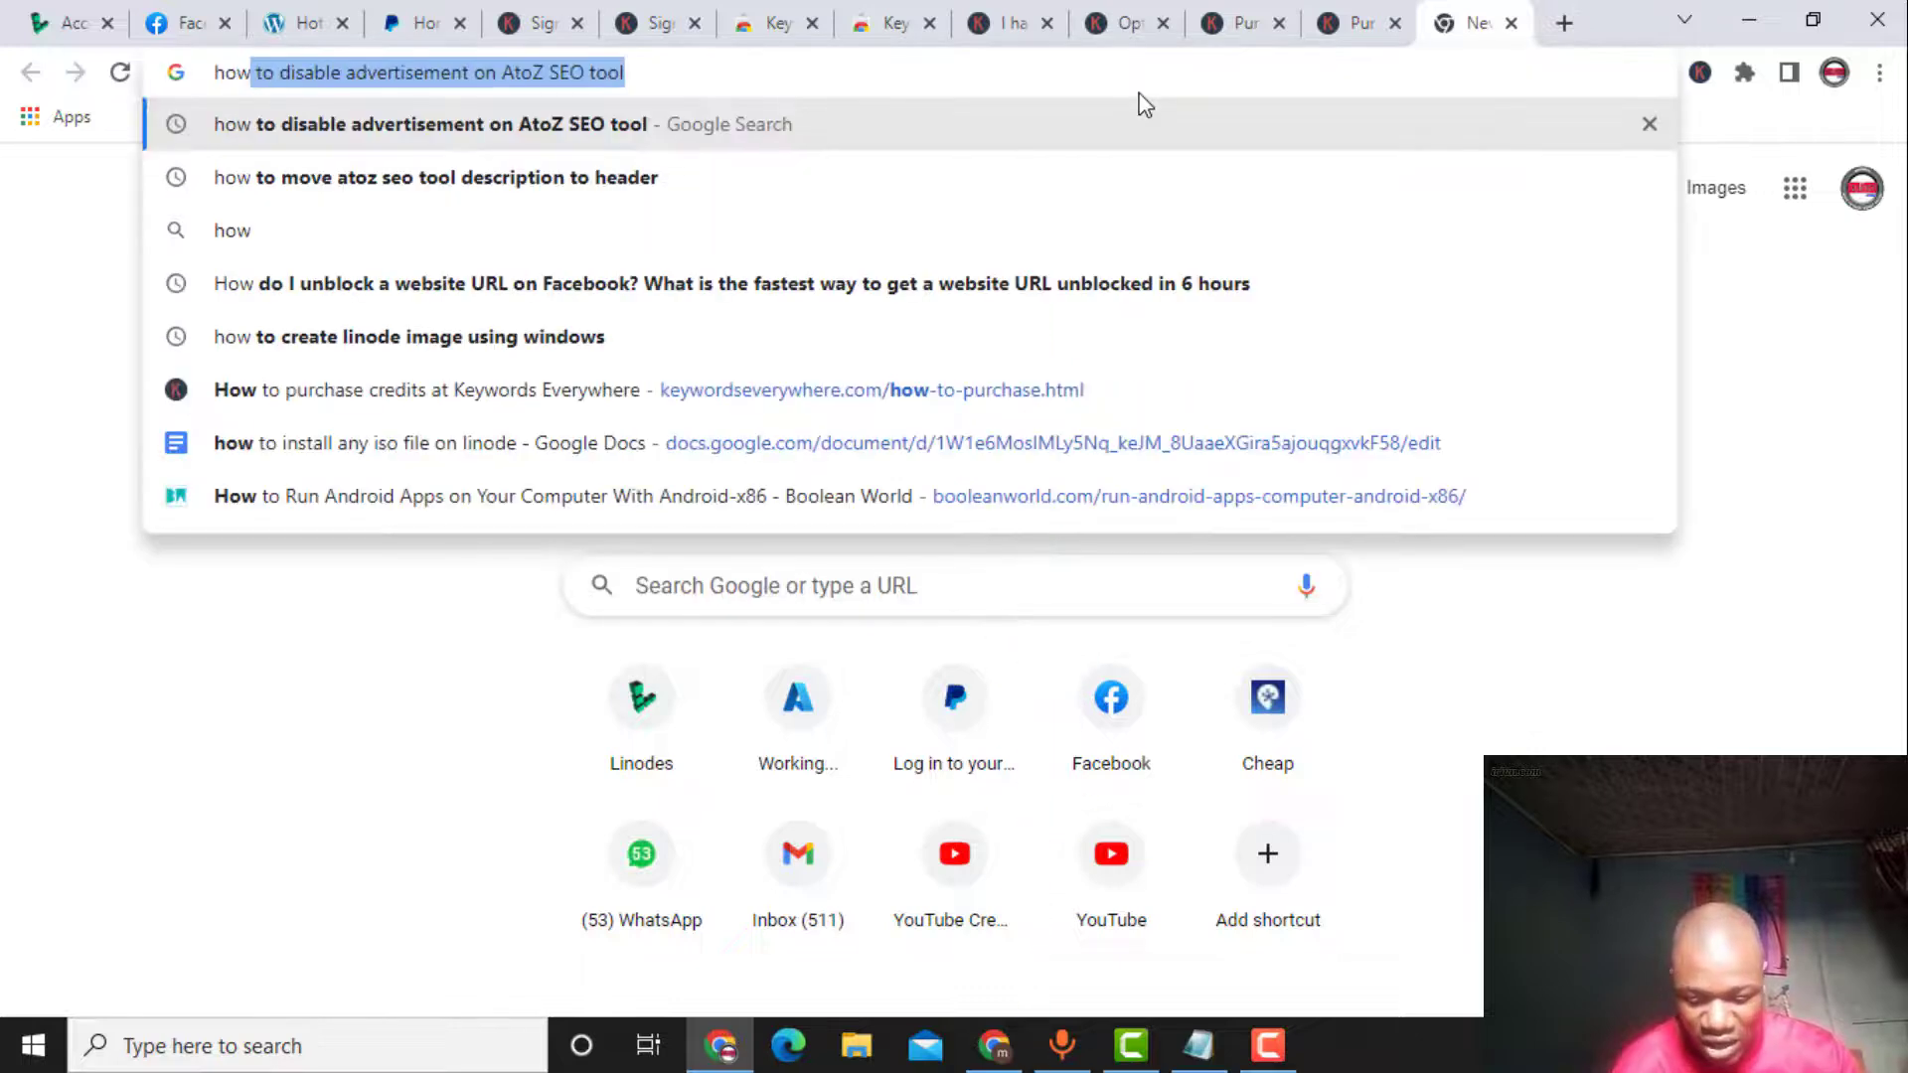
pyautogui.write(' to mak')
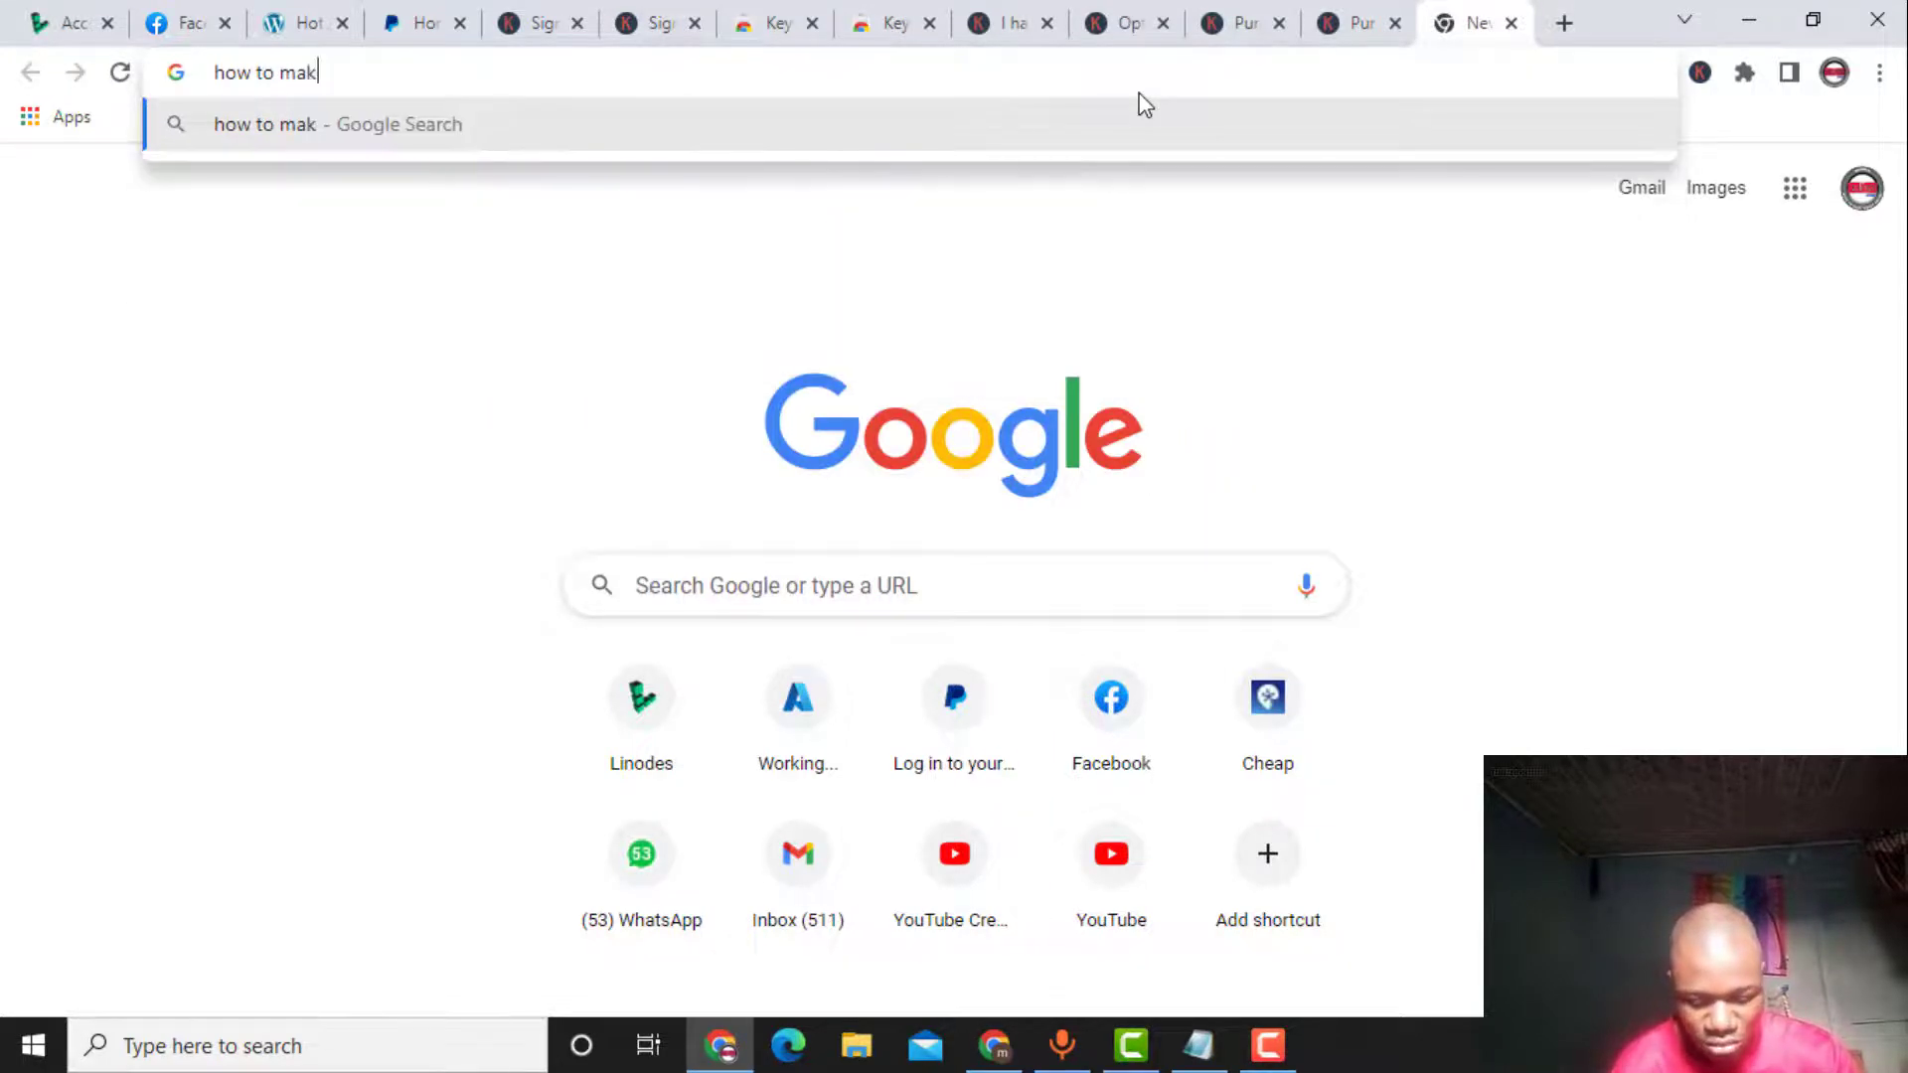
pyautogui.write('e mone')
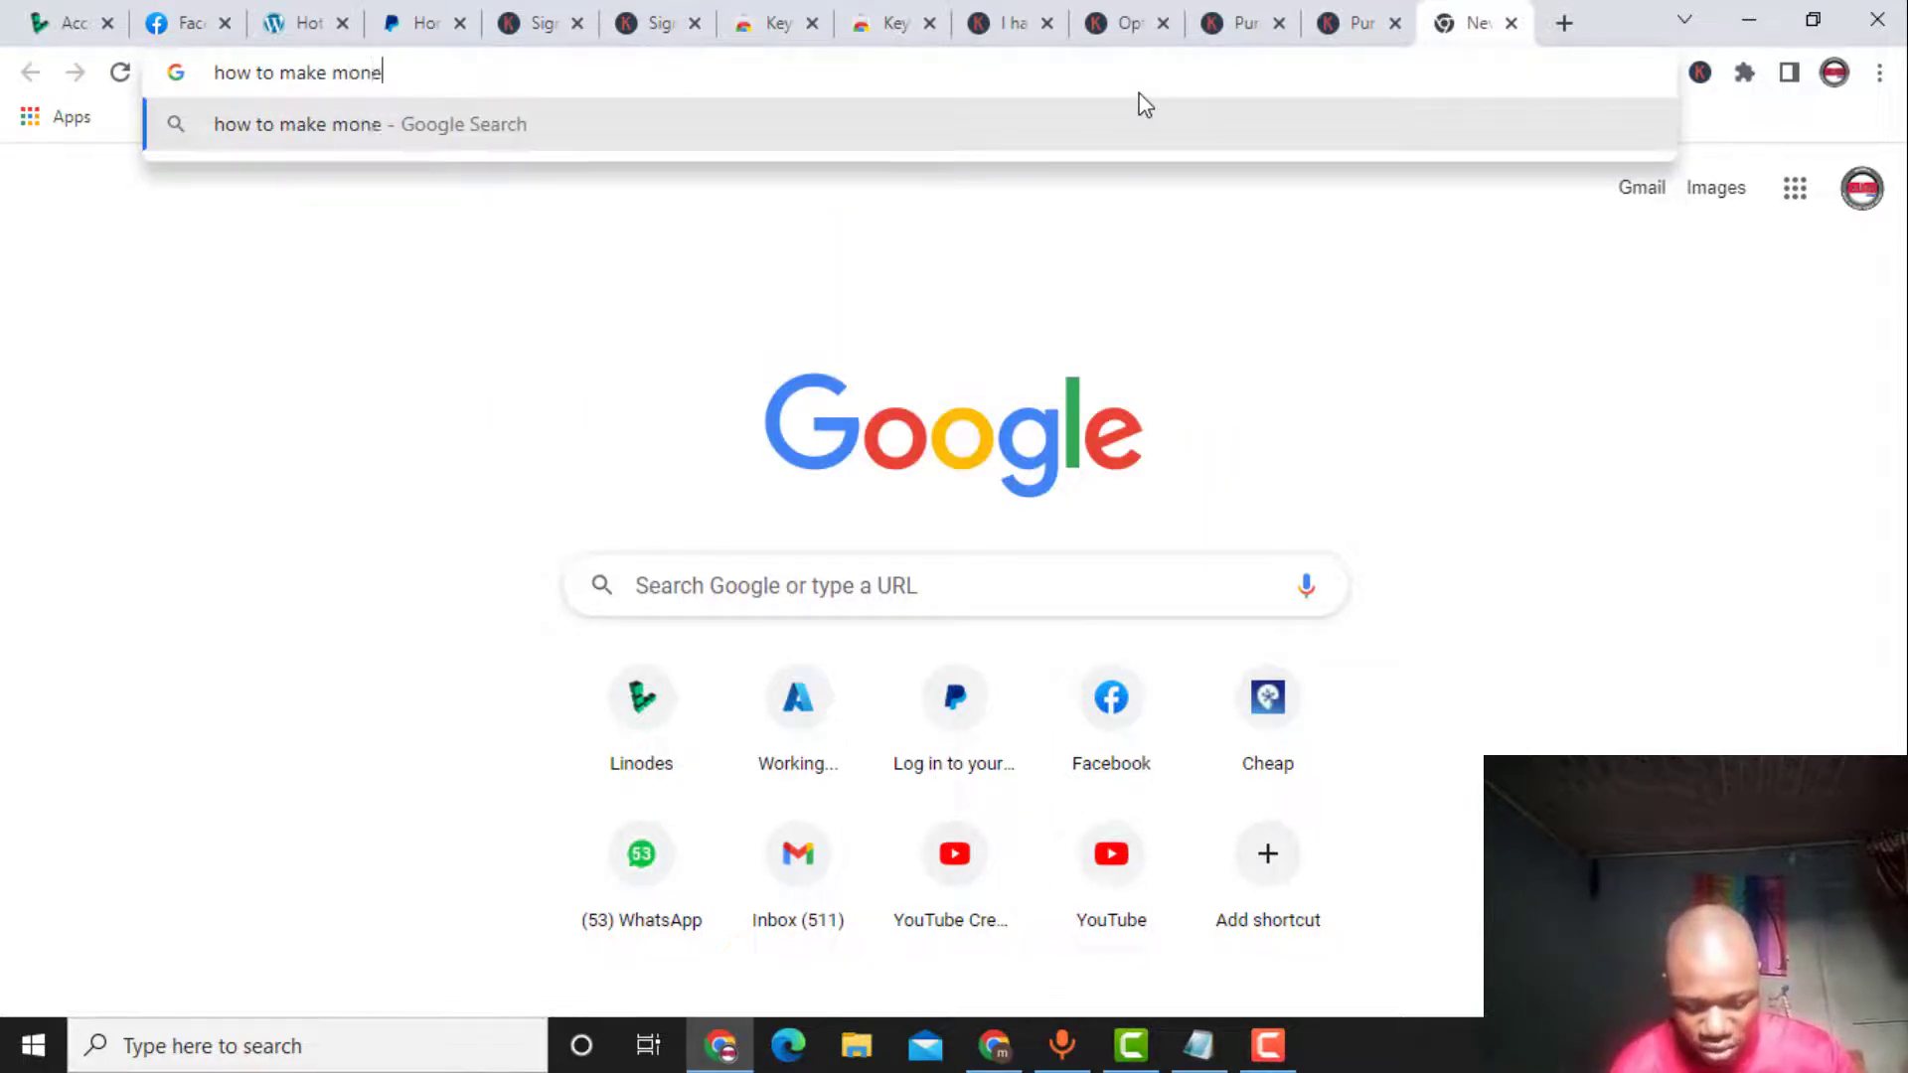
pyautogui.write('y online')
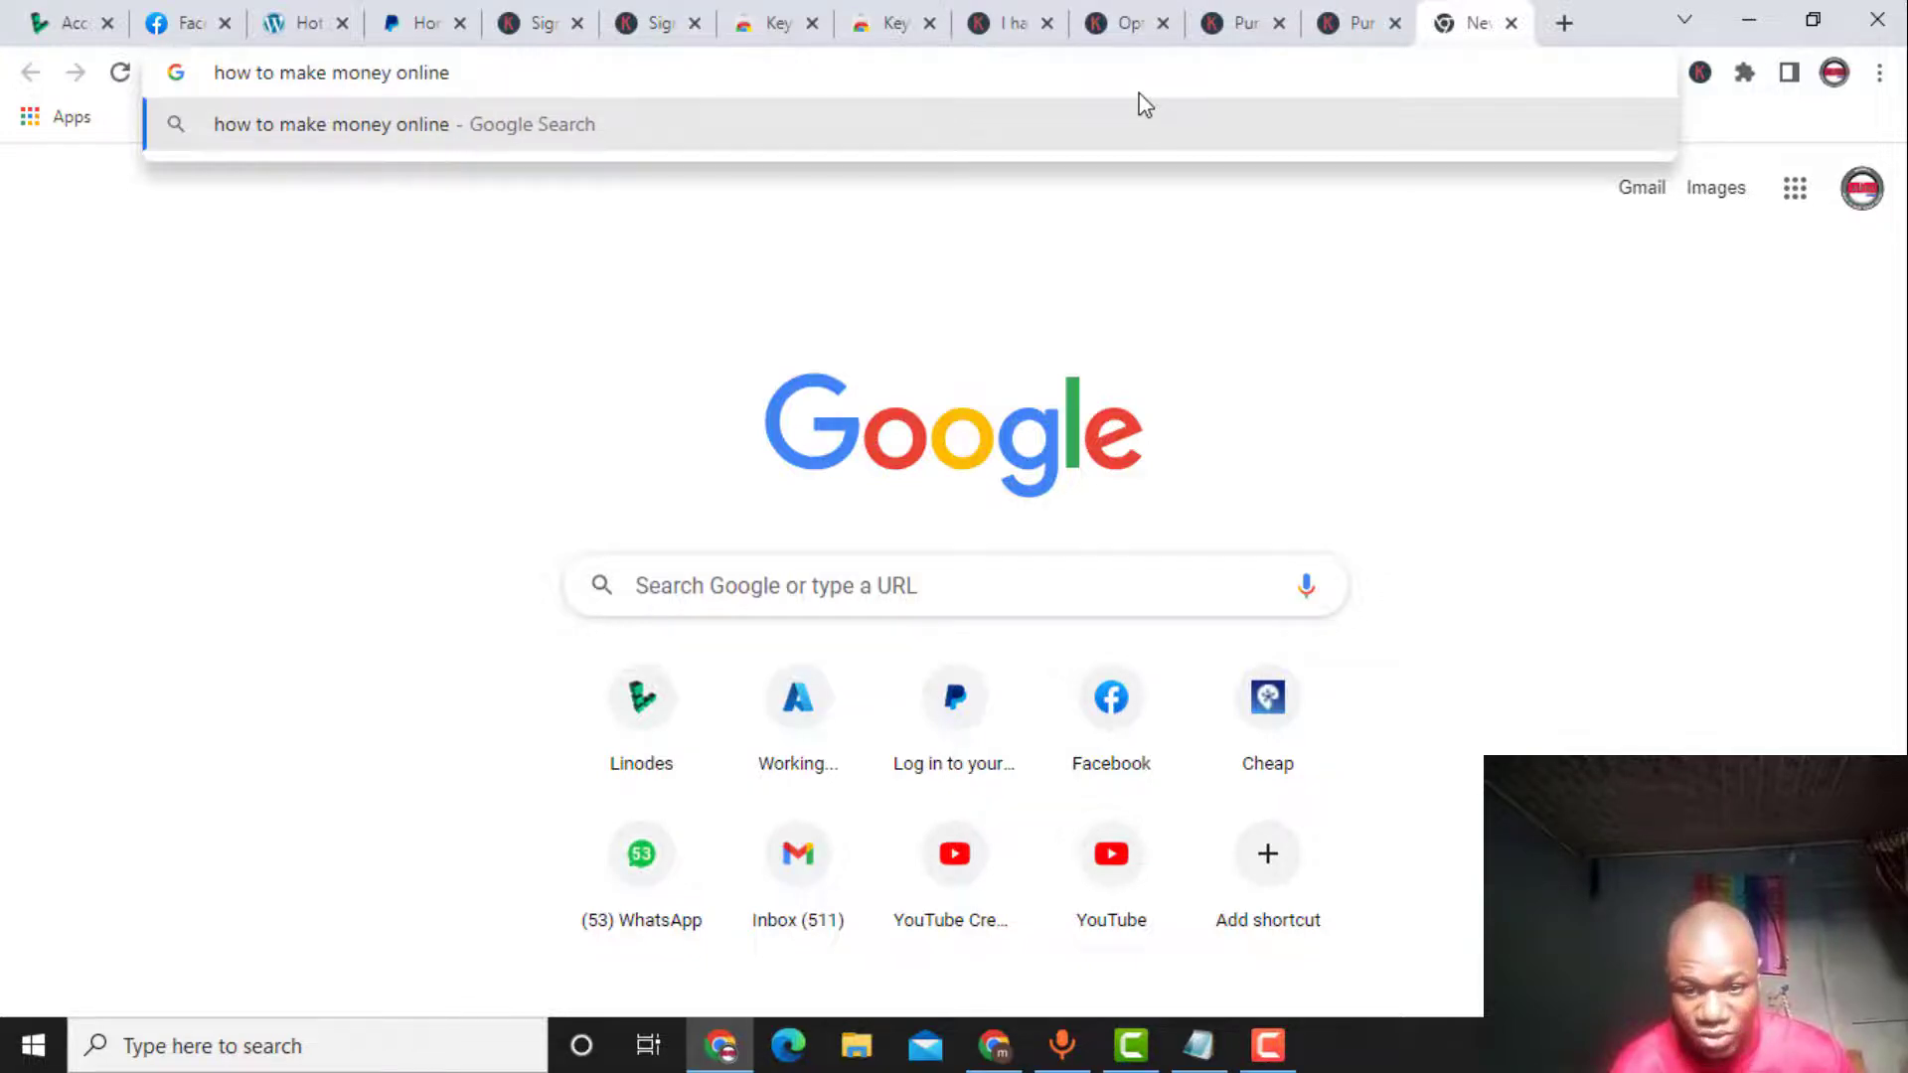
pyautogui.press('Return')
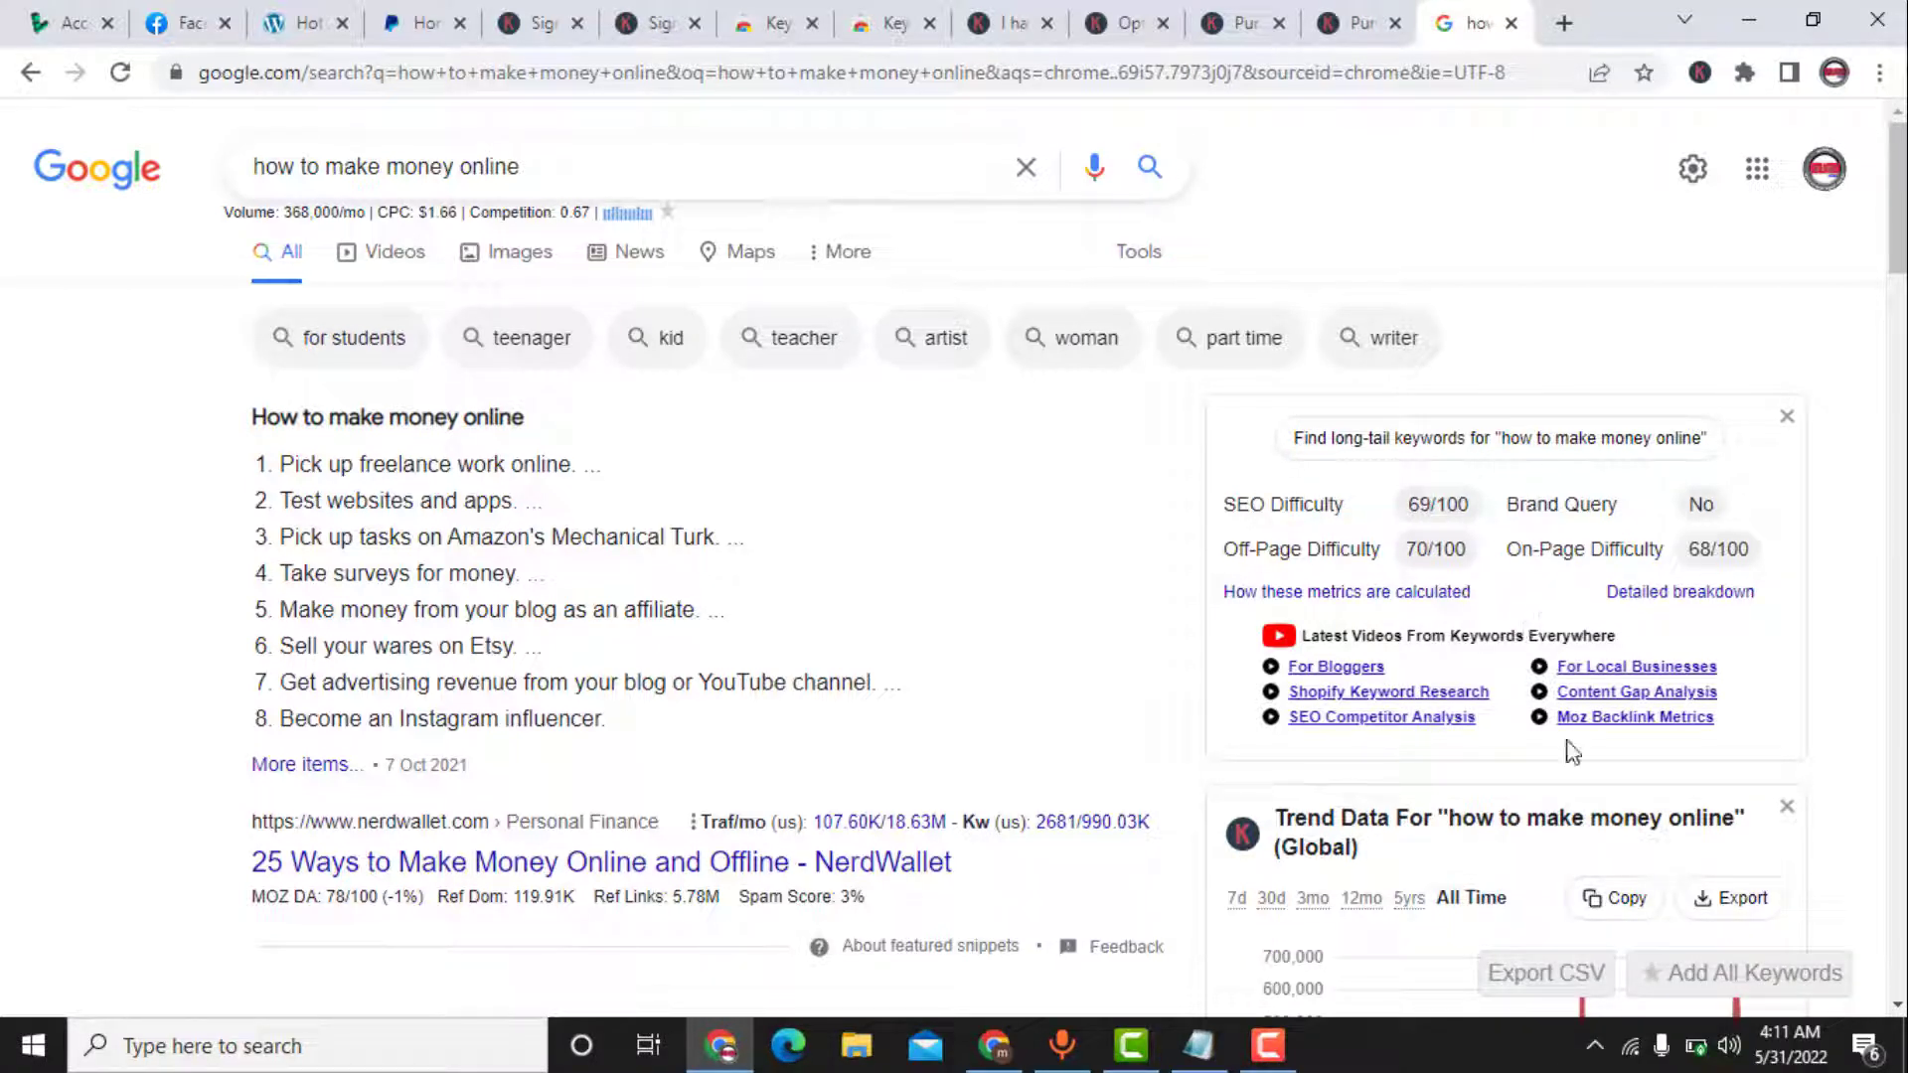
# Examine the volume, CPC and competition of "how to make money online" and of its search suggestions
pyautogui.scroll(-4, 1565, 741)
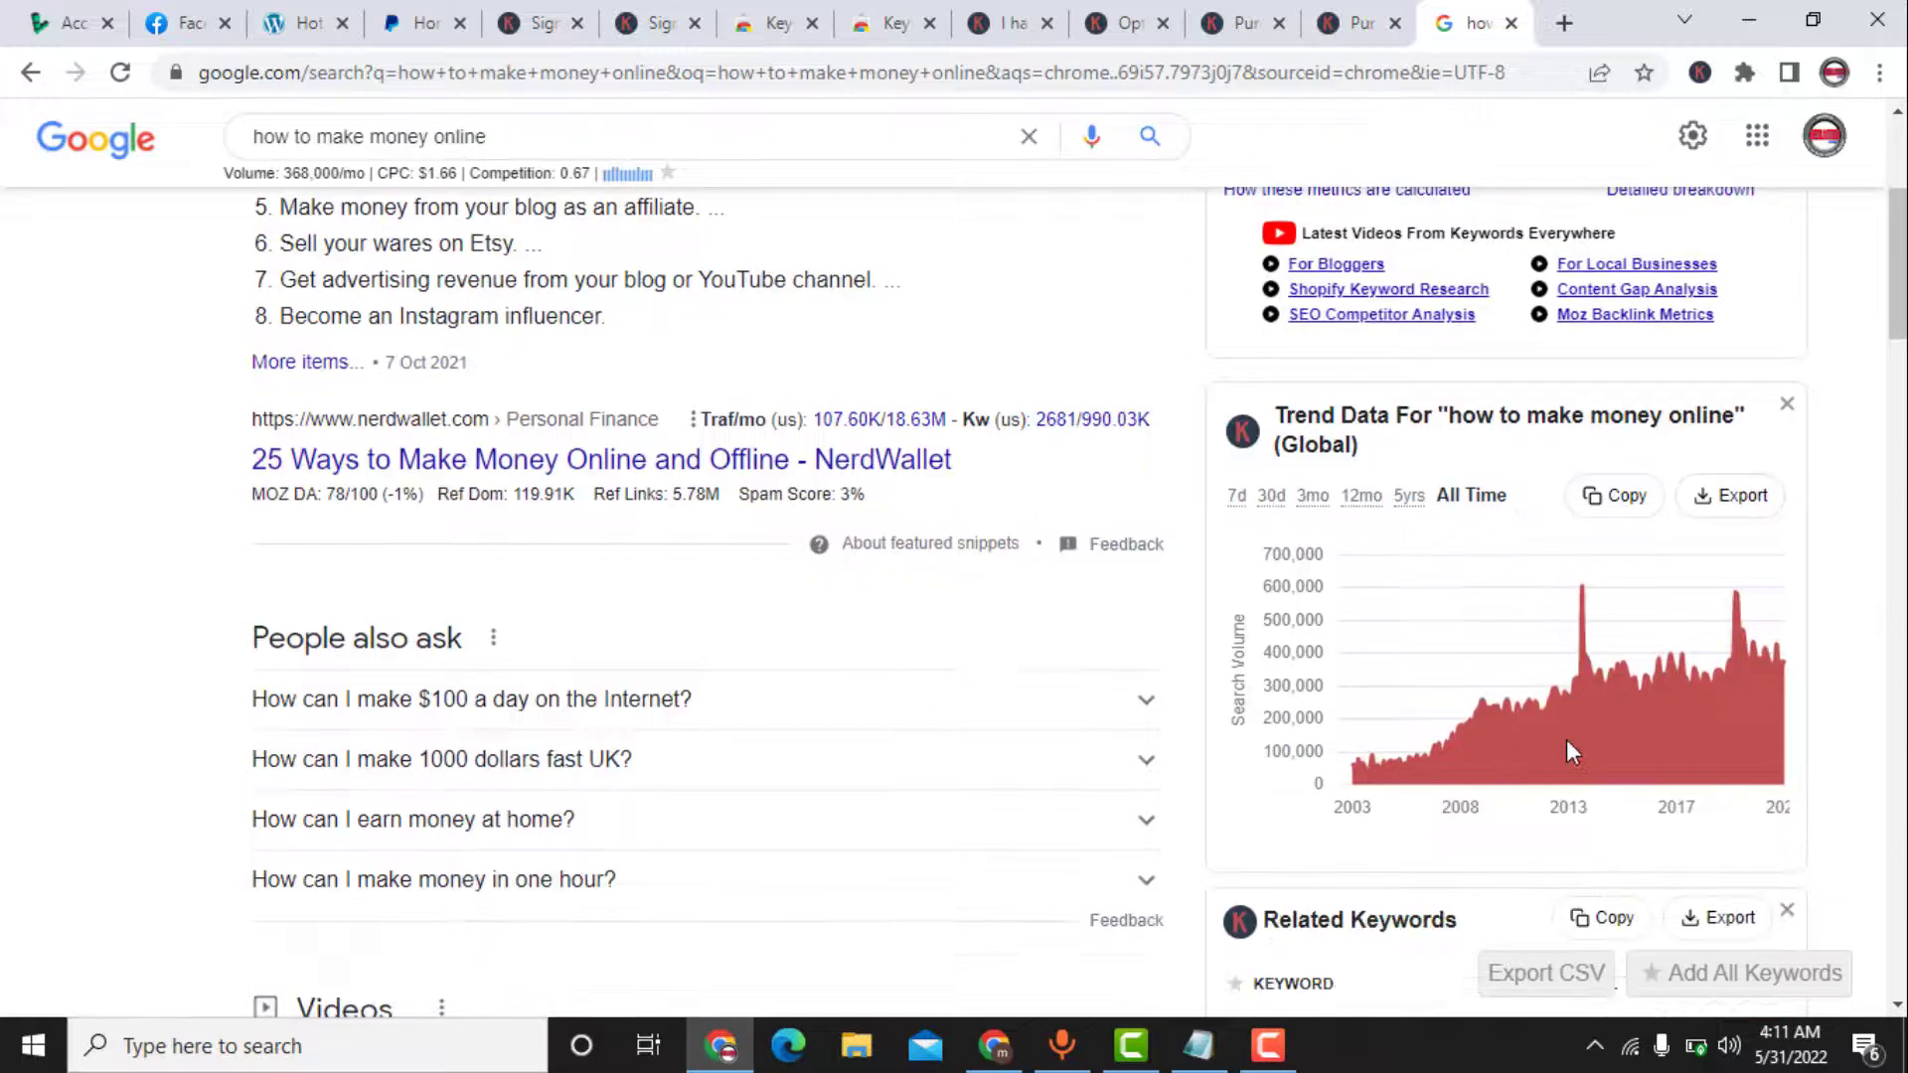
pyautogui.scroll(-5, 1566, 741)
pyautogui.scroll(4, 1566, 744)
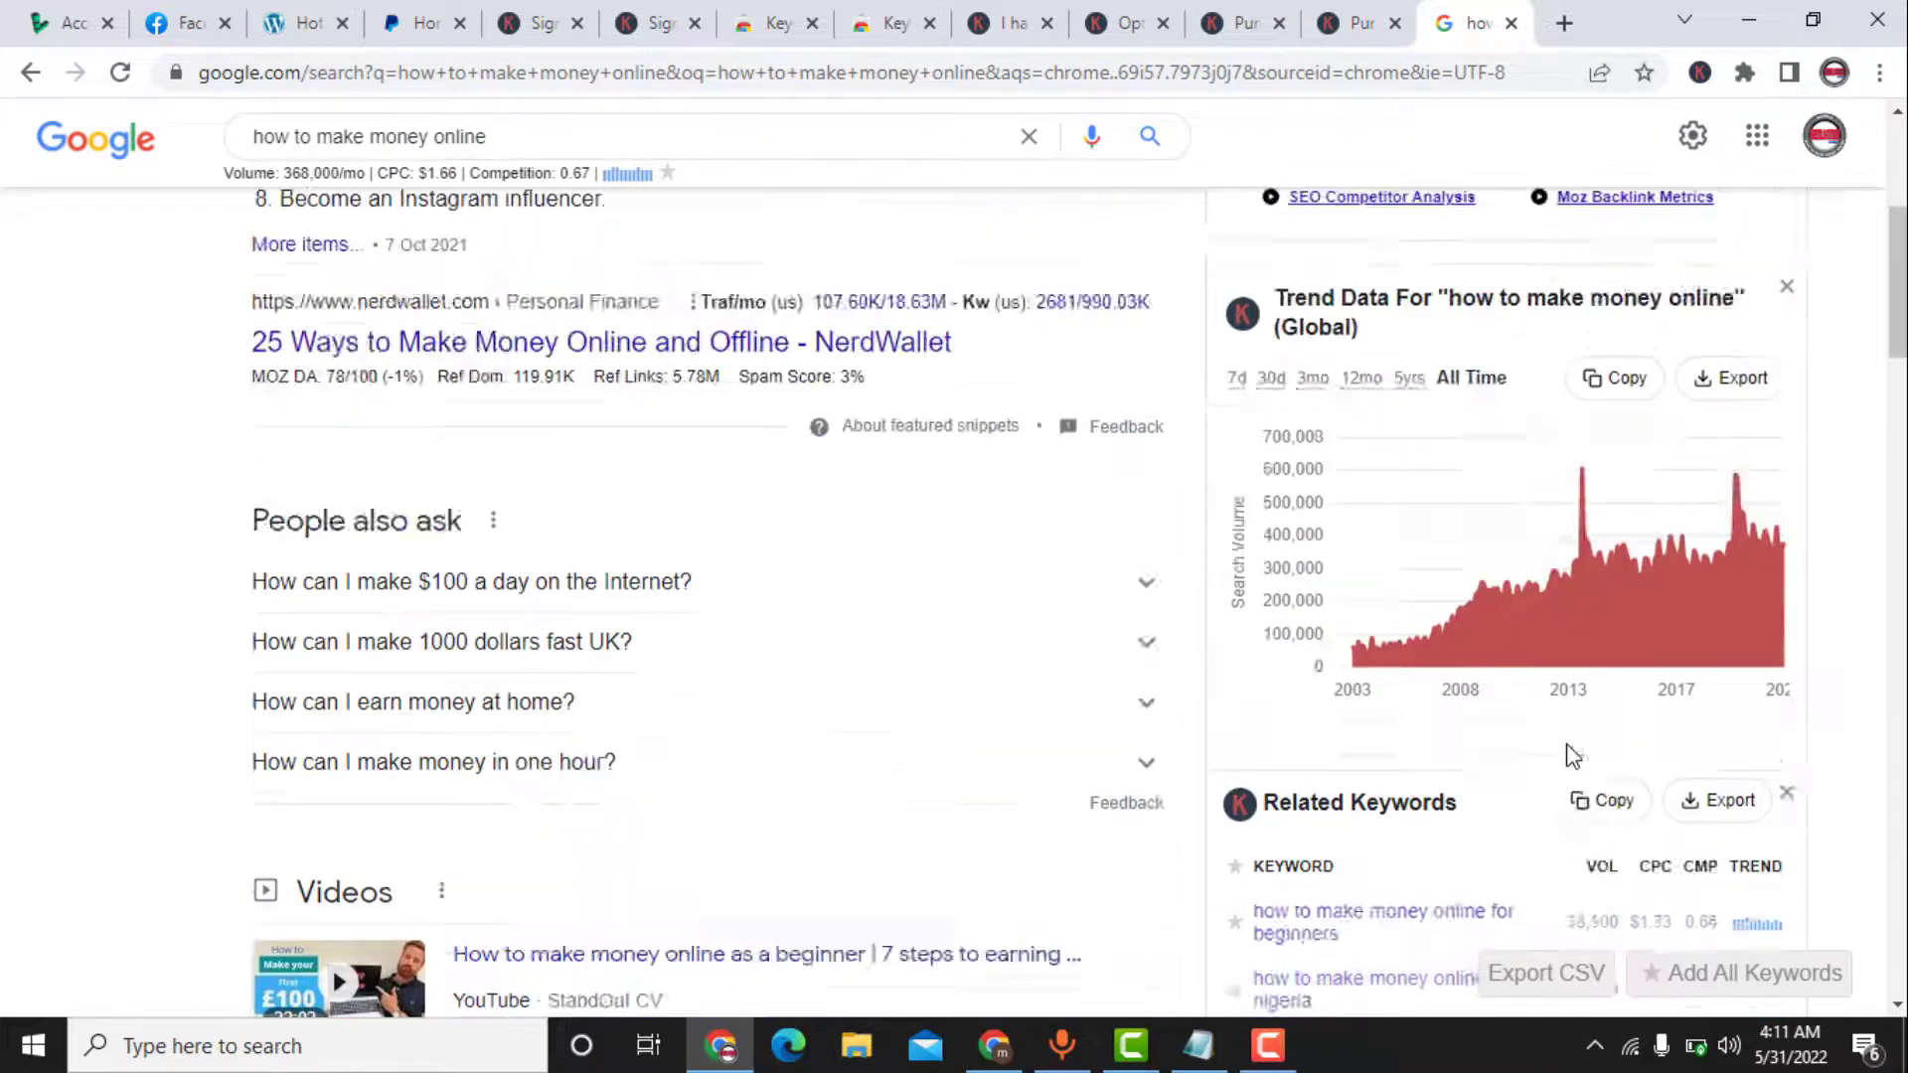
pyautogui.scroll(5, 1573, 757)
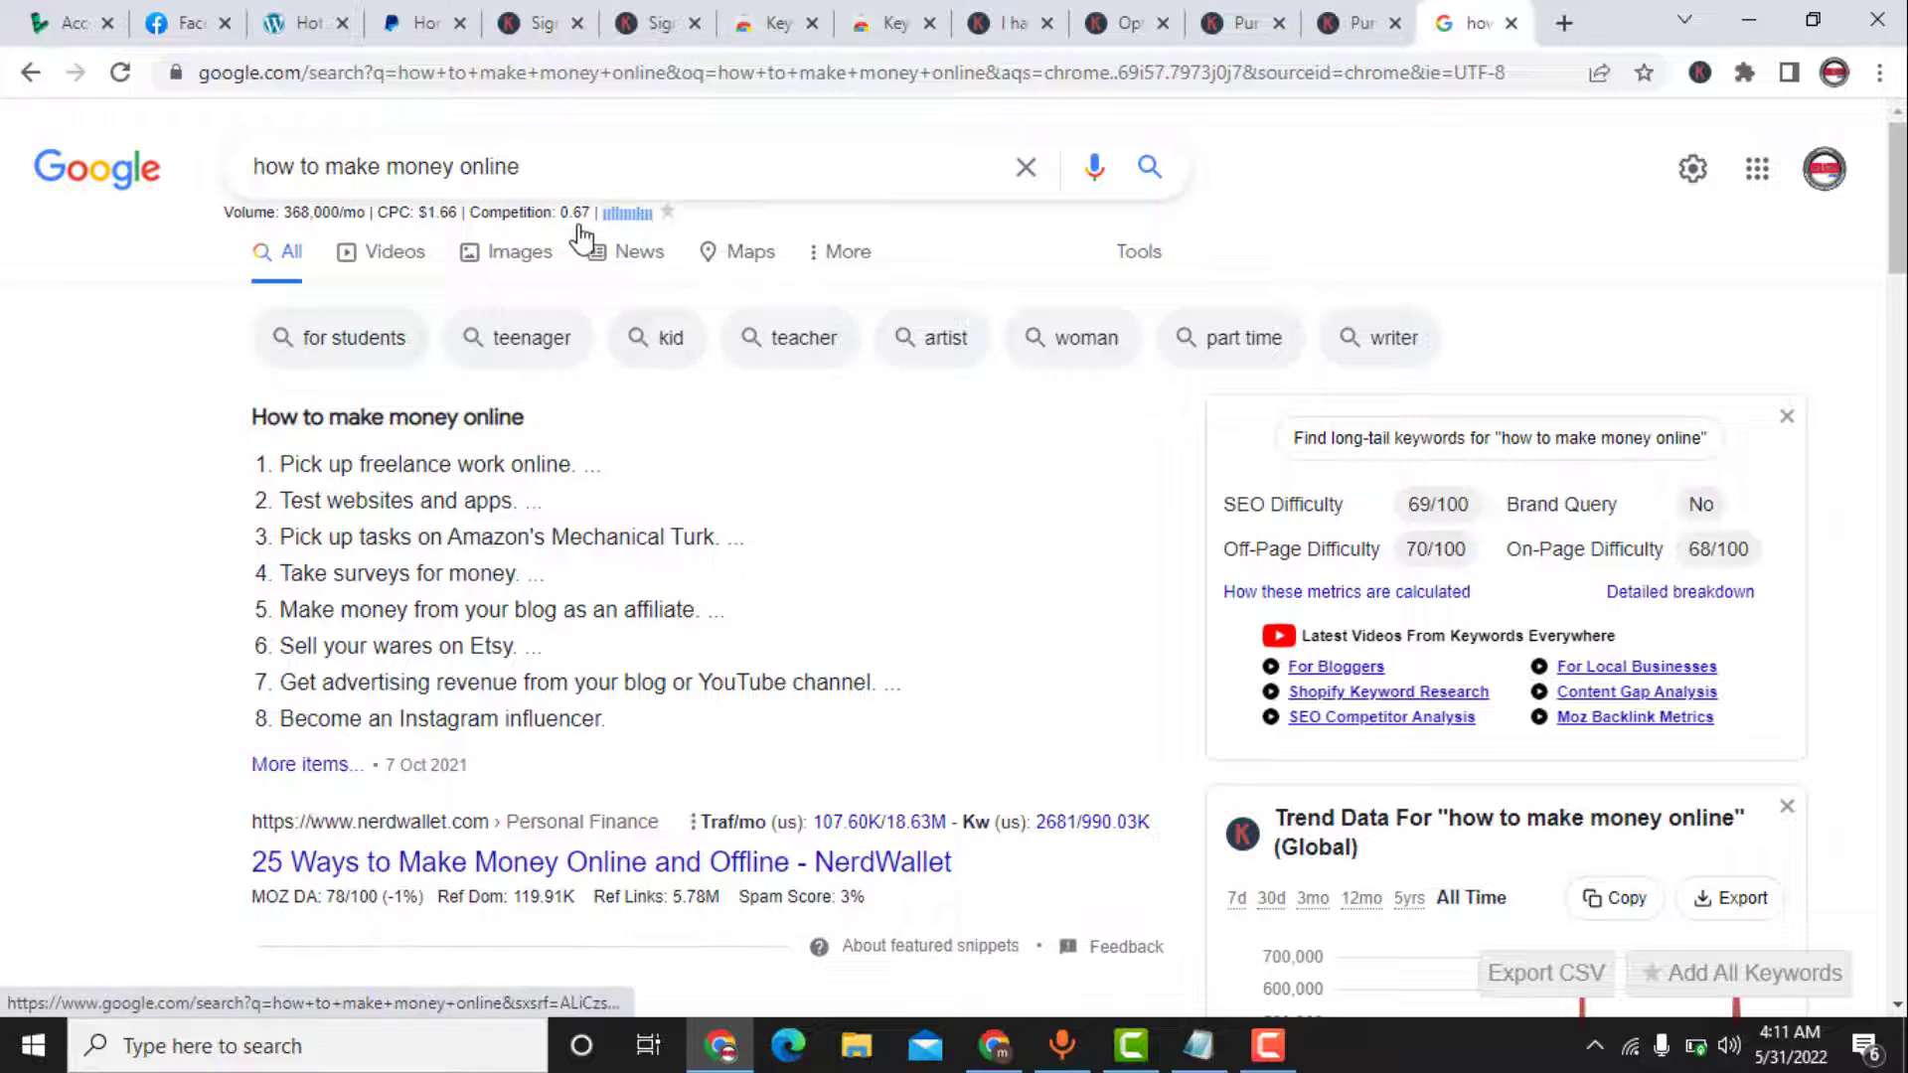
pyautogui.click(549, 147)
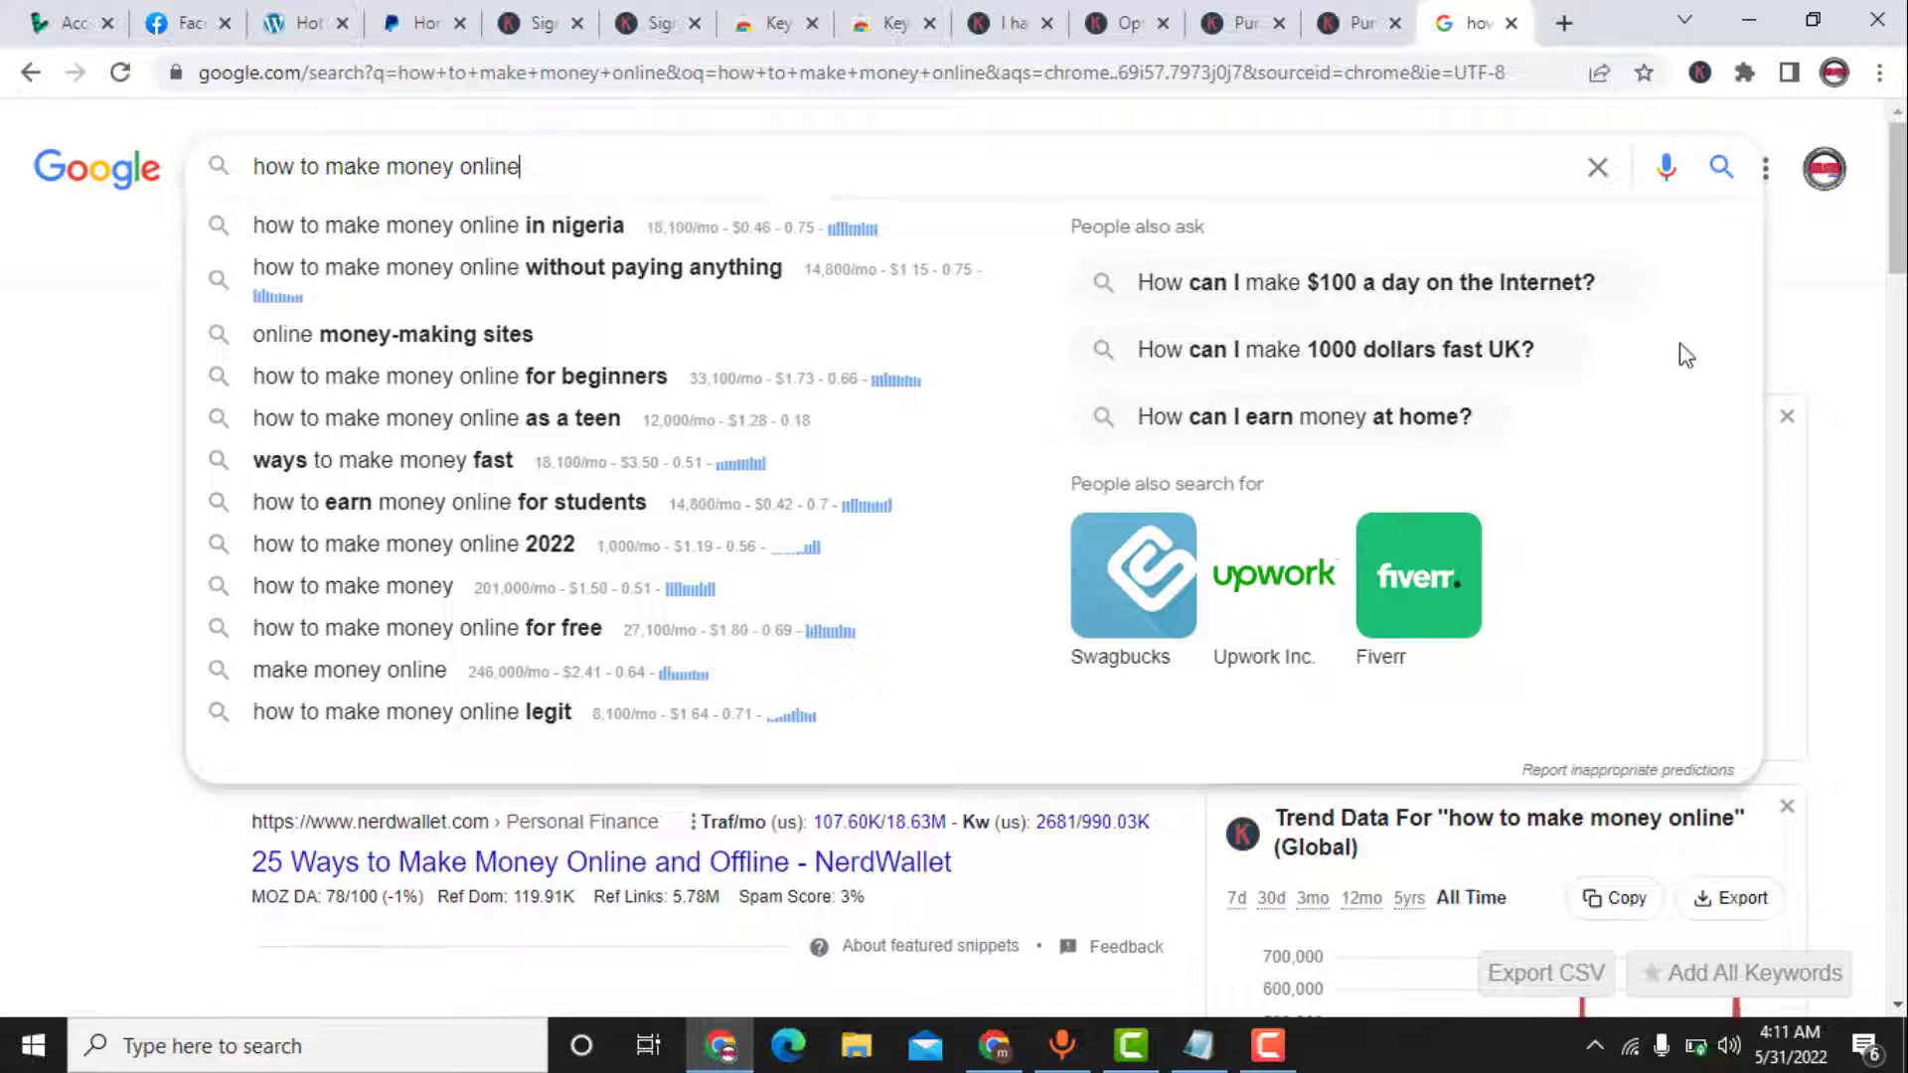
pyautogui.click(1788, 350)
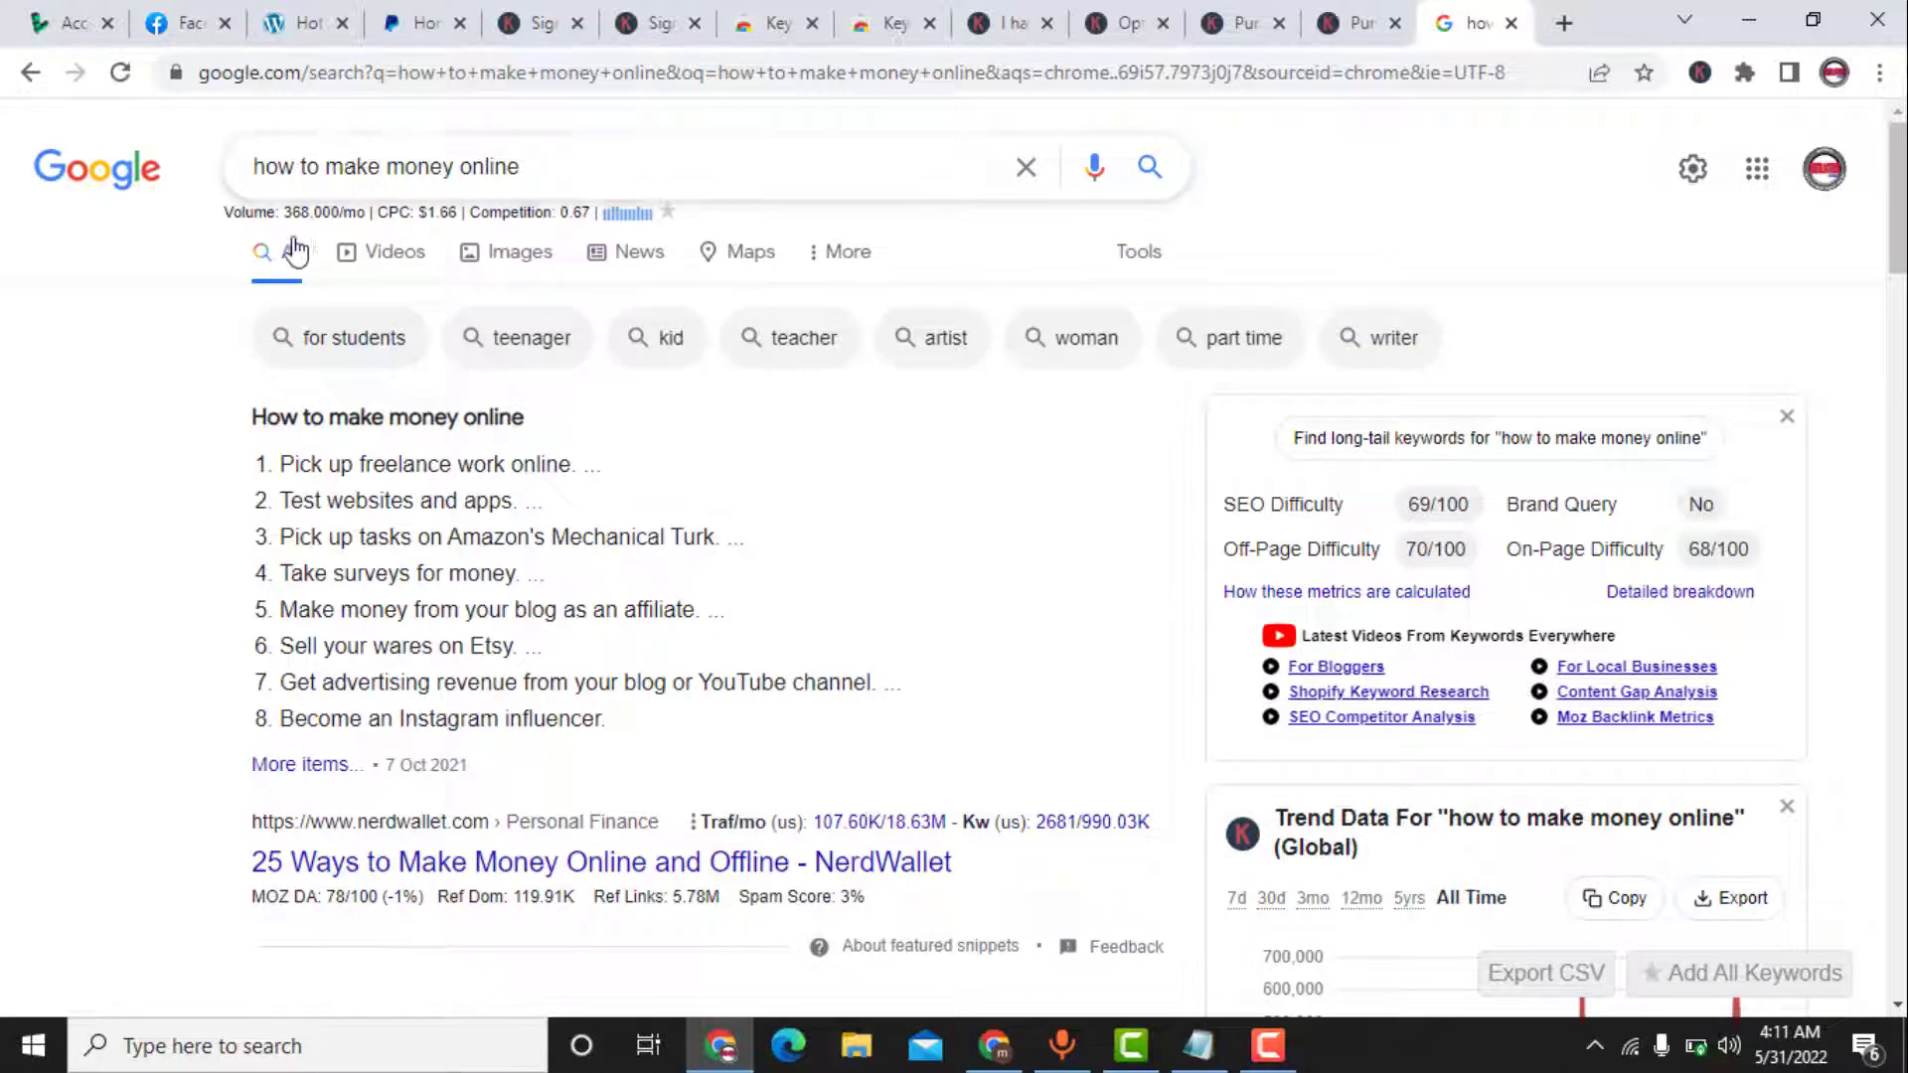
pyautogui.moveTo(224, 212); pyautogui.dragTo(572, 212)
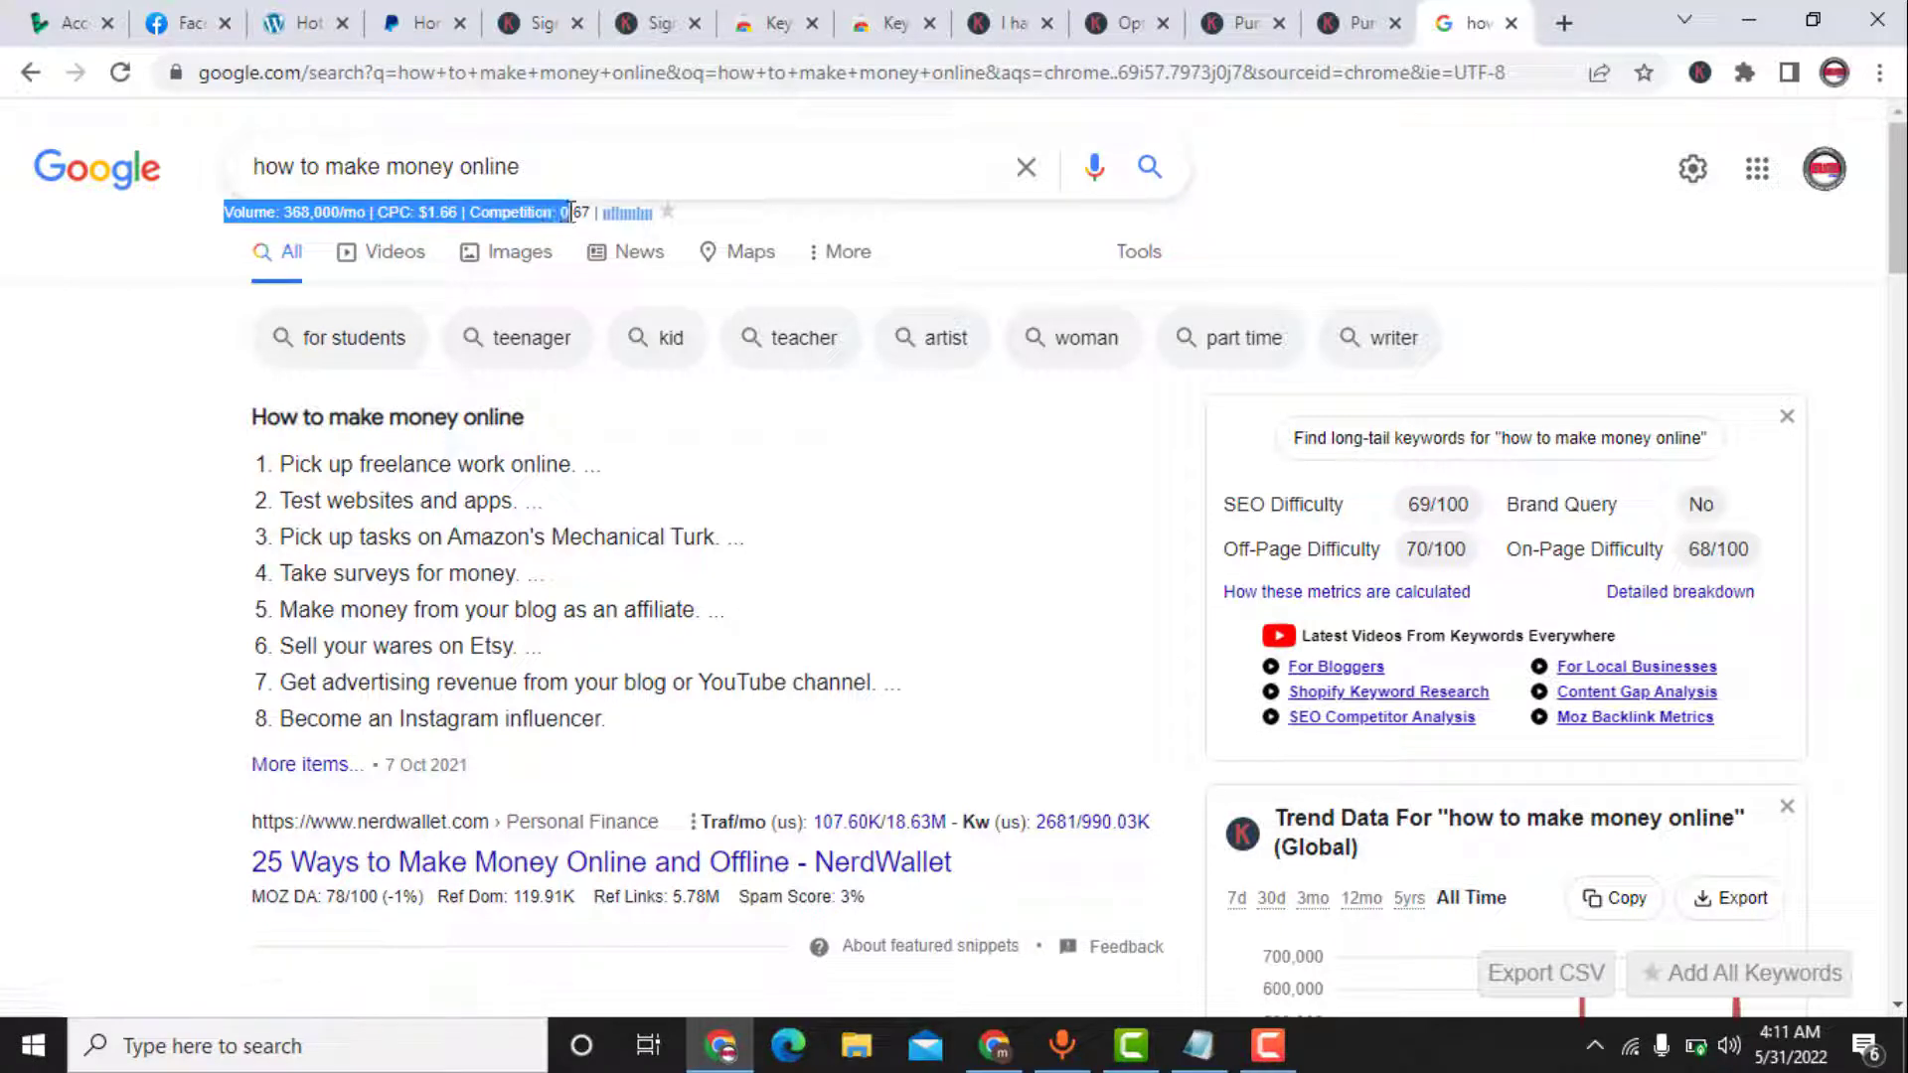
pyautogui.click(970, 234)
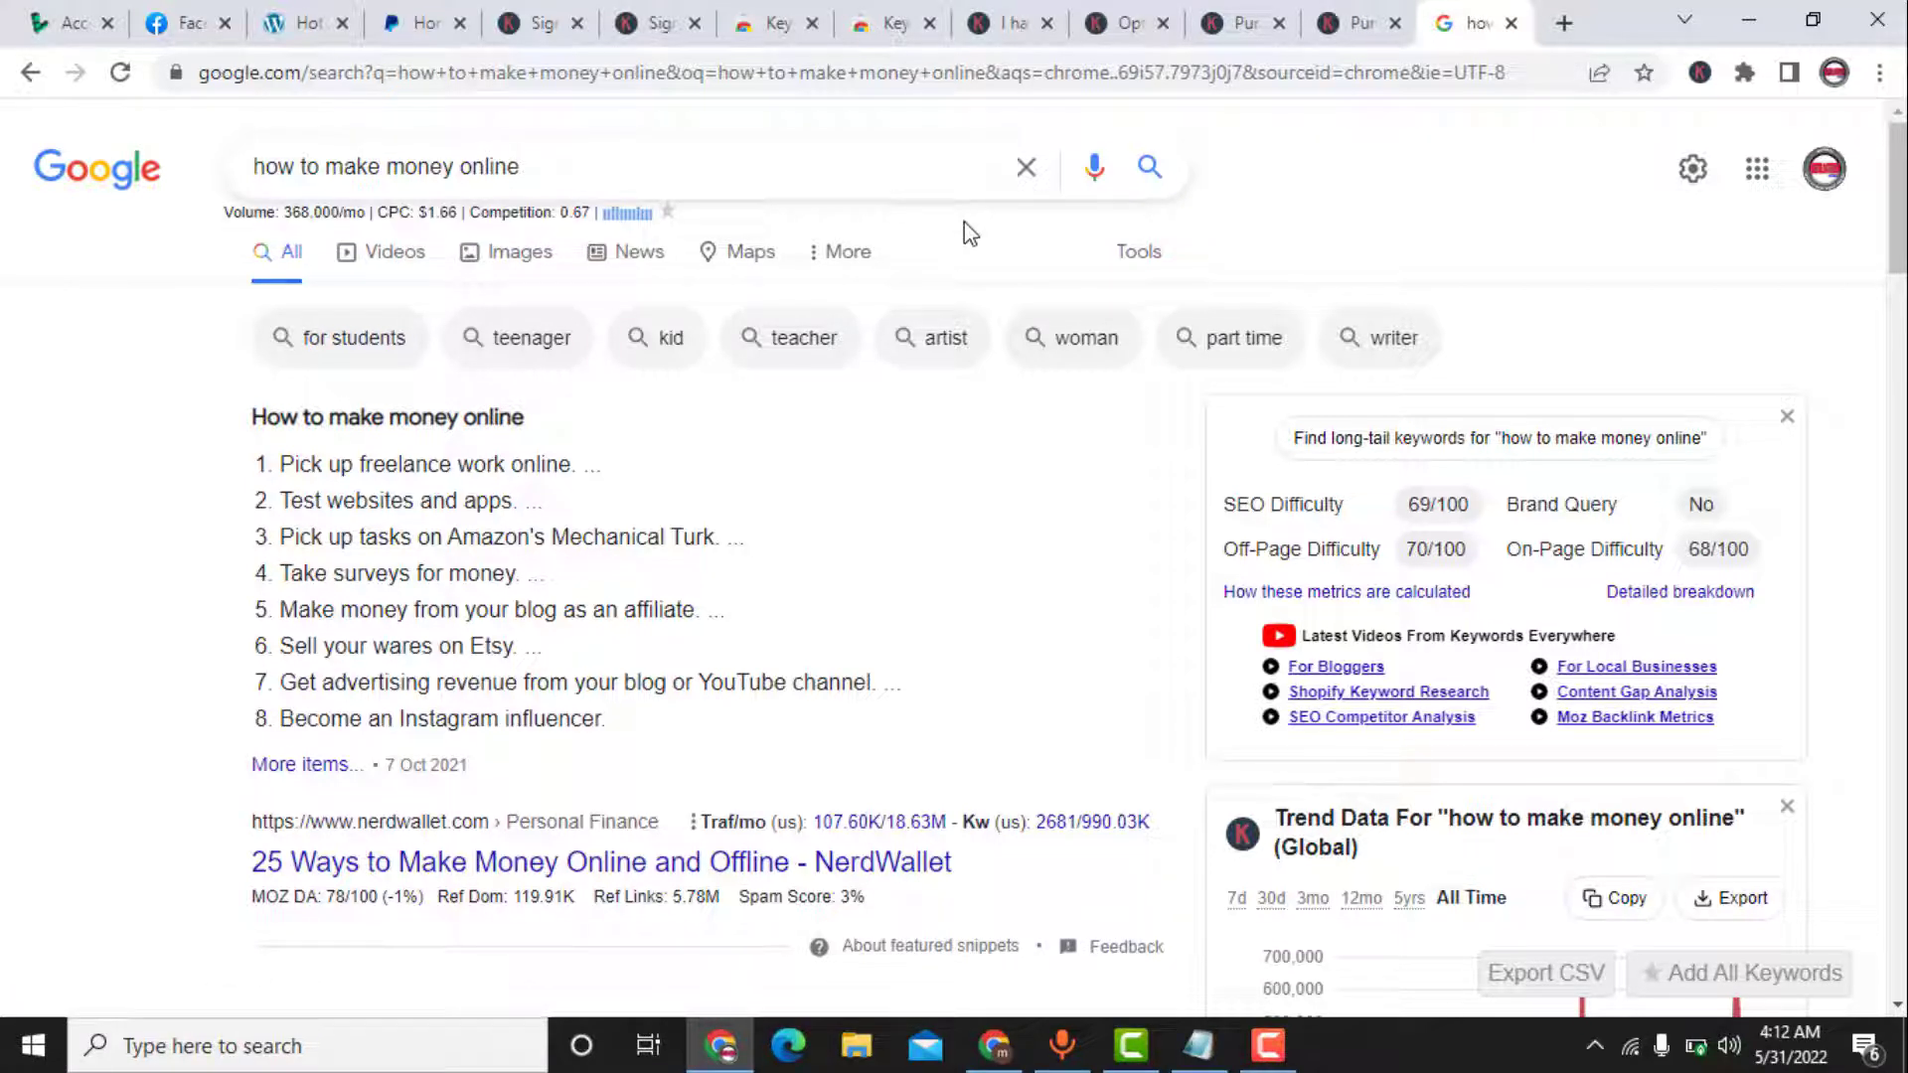
pyautogui.click(770, 163)
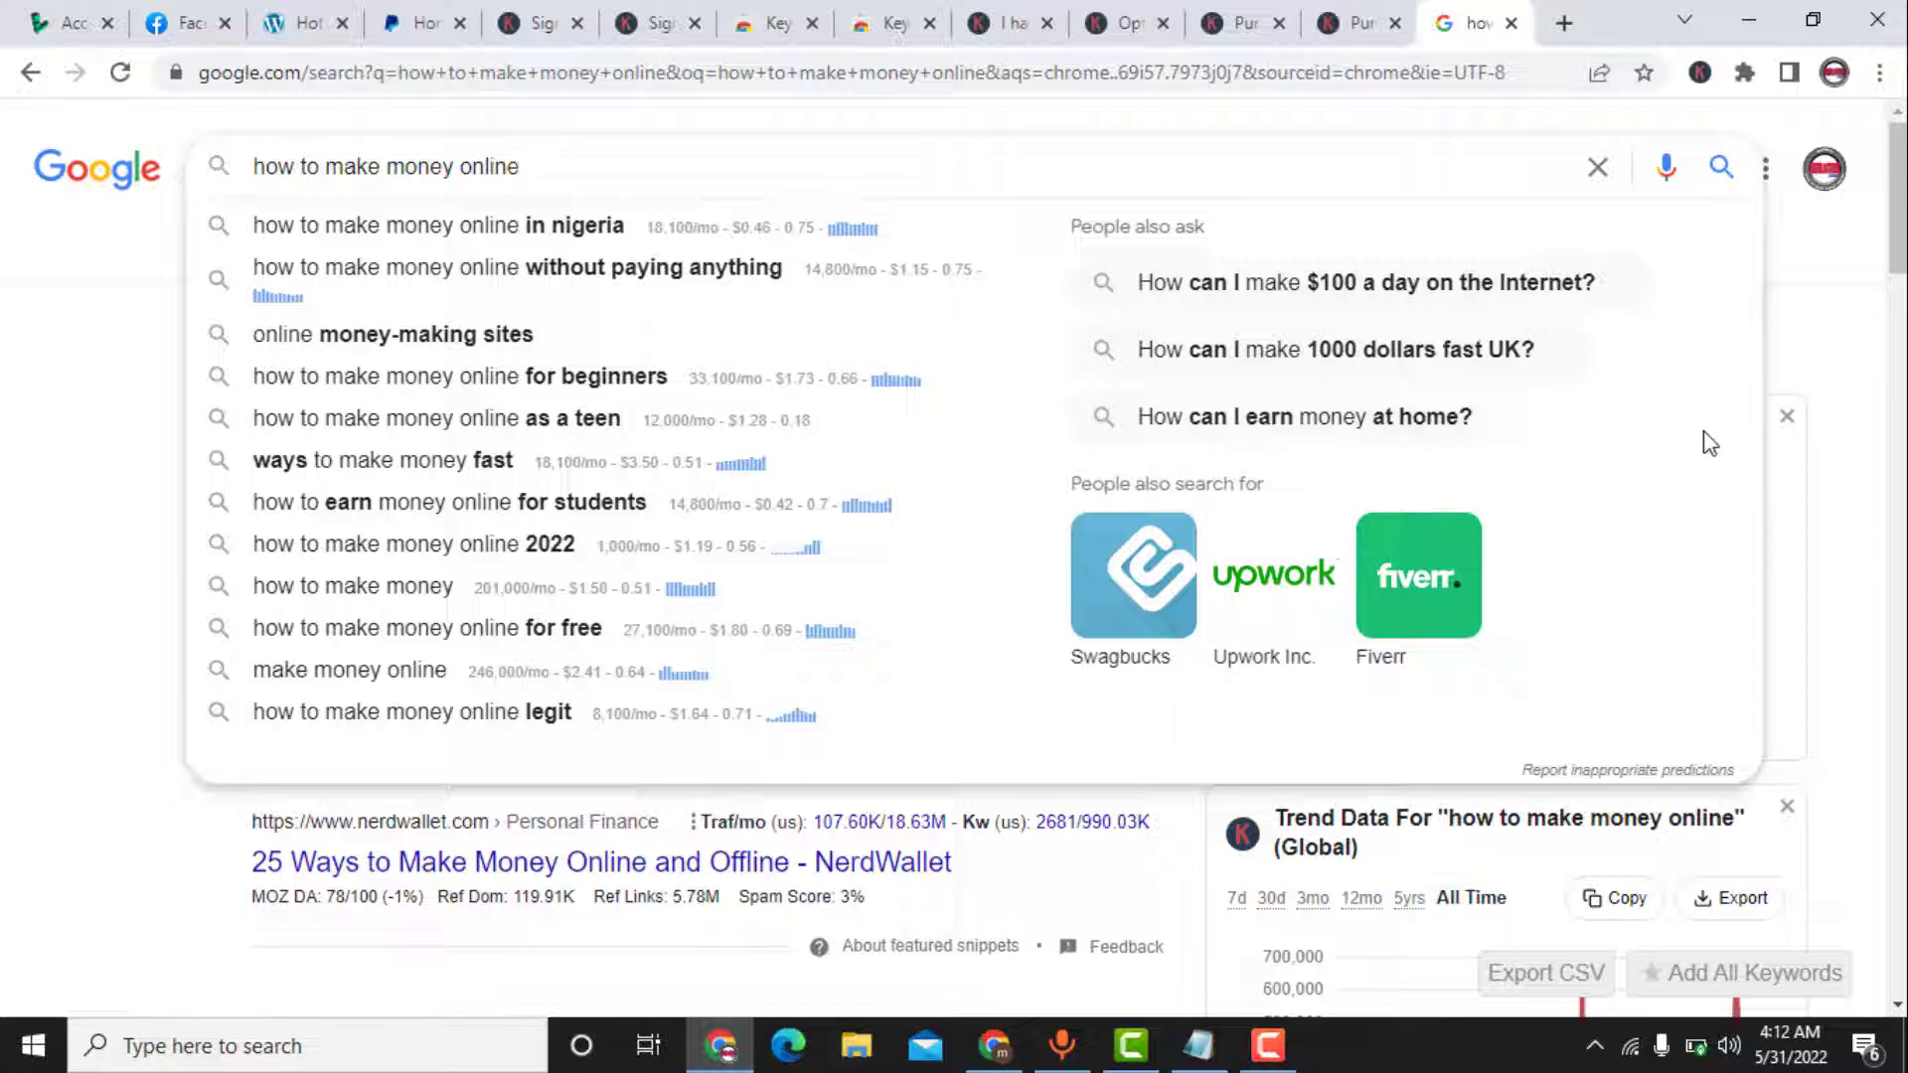
pyautogui.click(1828, 484)
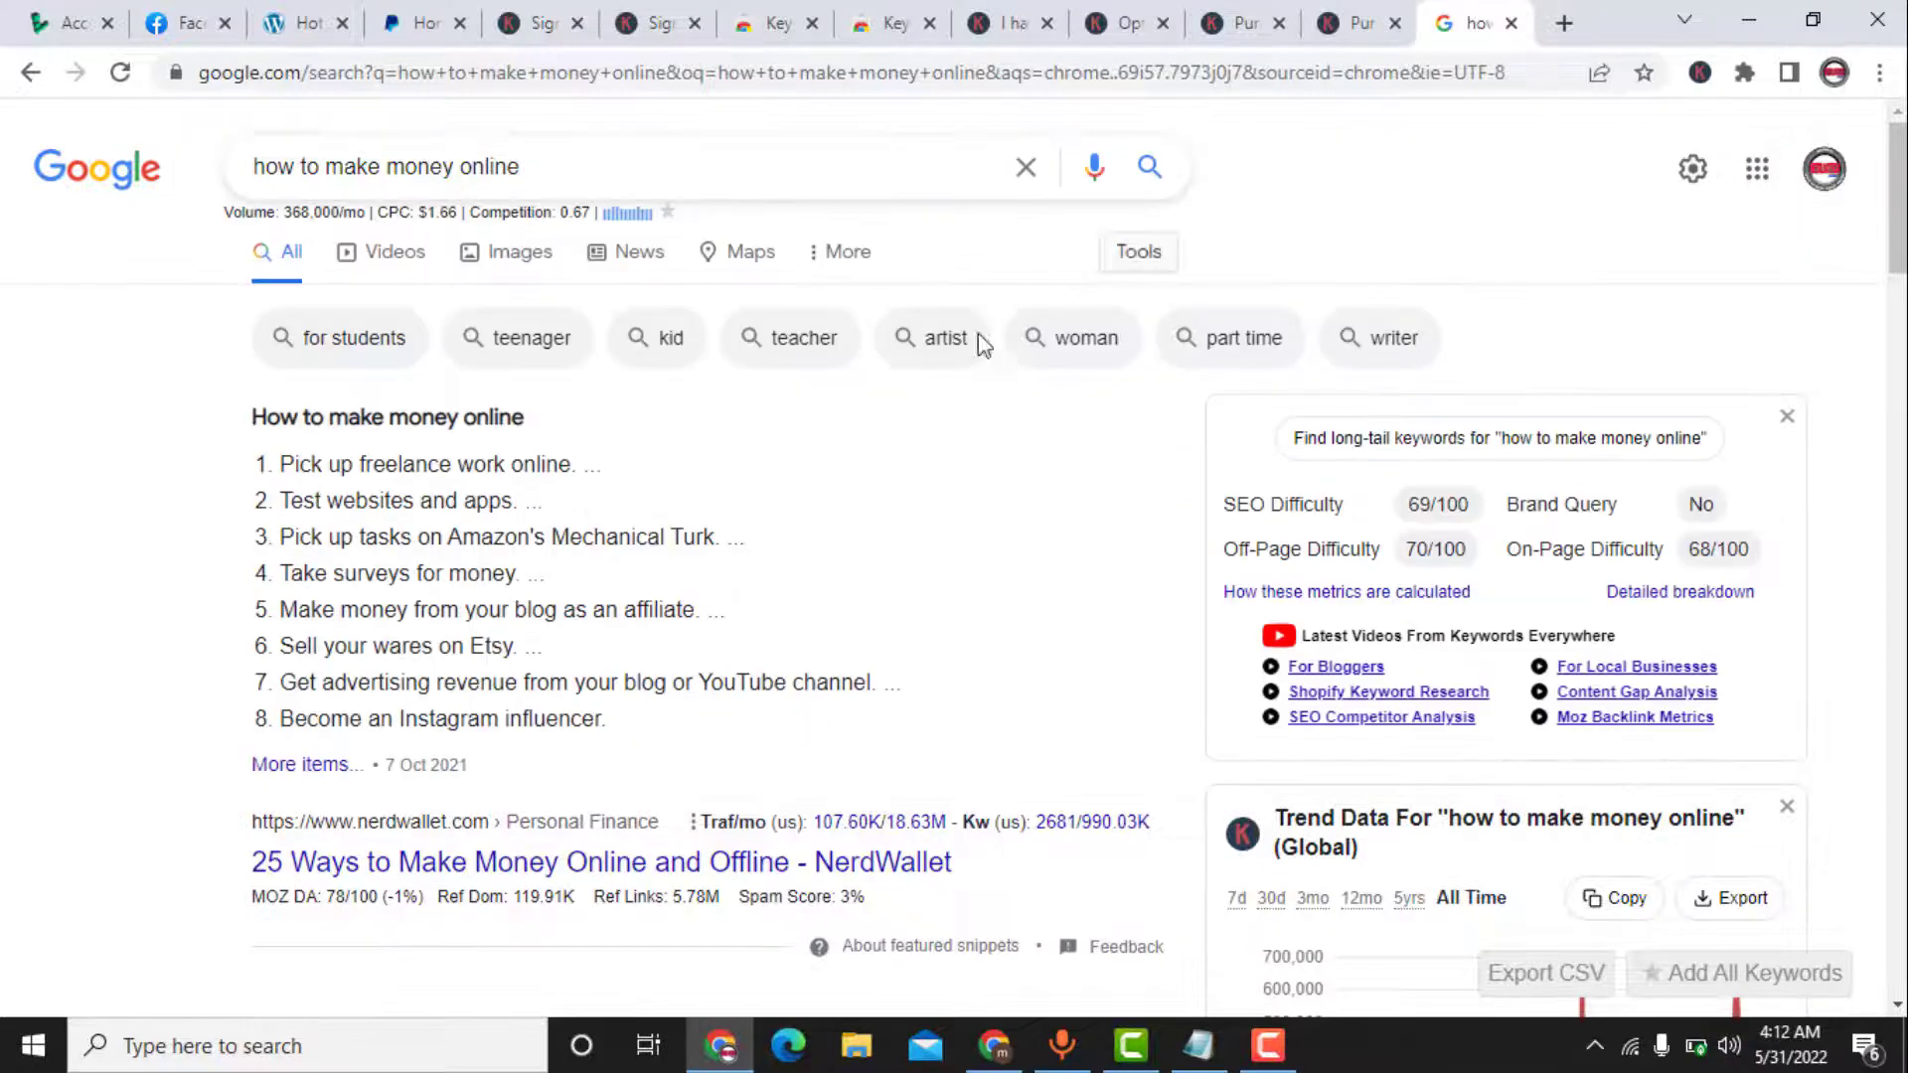
# Examine the trend chart and the Related Keywords list for the search phrase on the results page
pyautogui.scroll(-2, 1043, 554)
pyautogui.scroll(-1, 1043, 557)
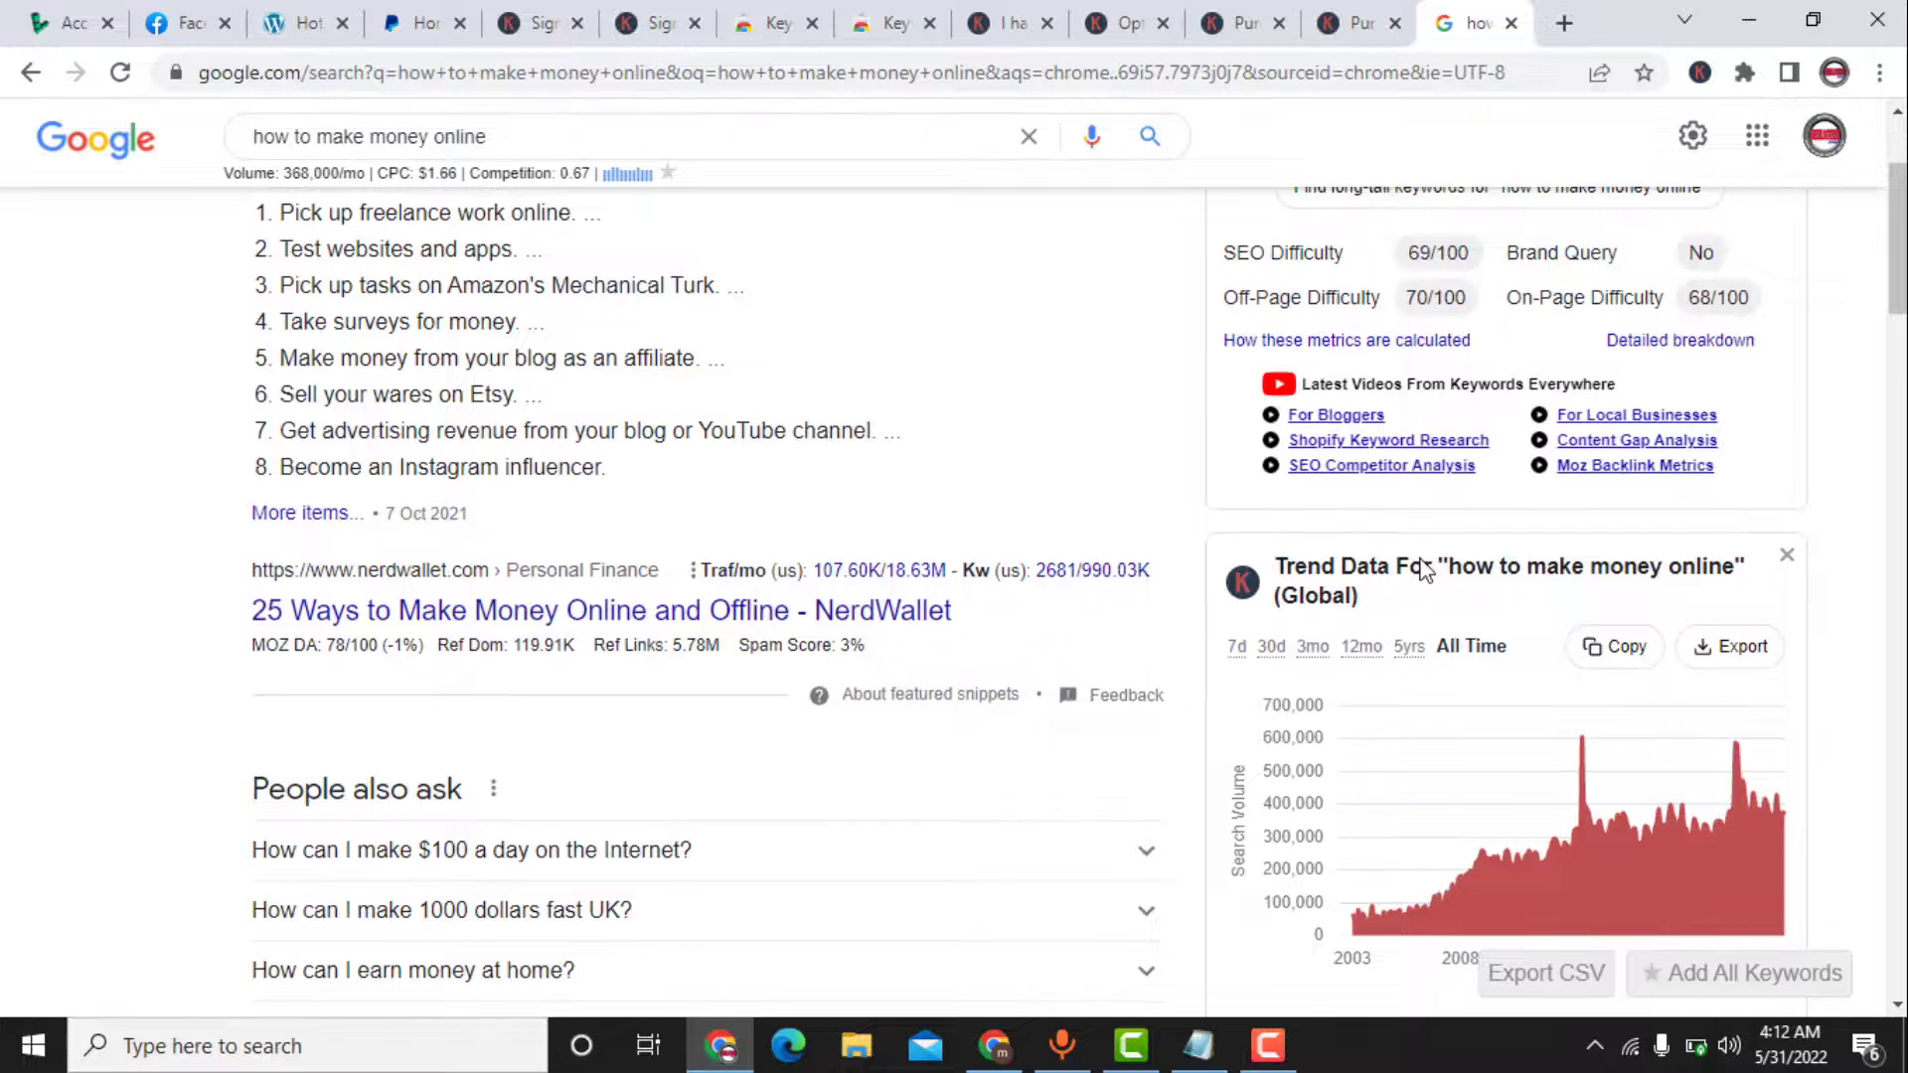
pyautogui.scroll(-5, 1422, 560)
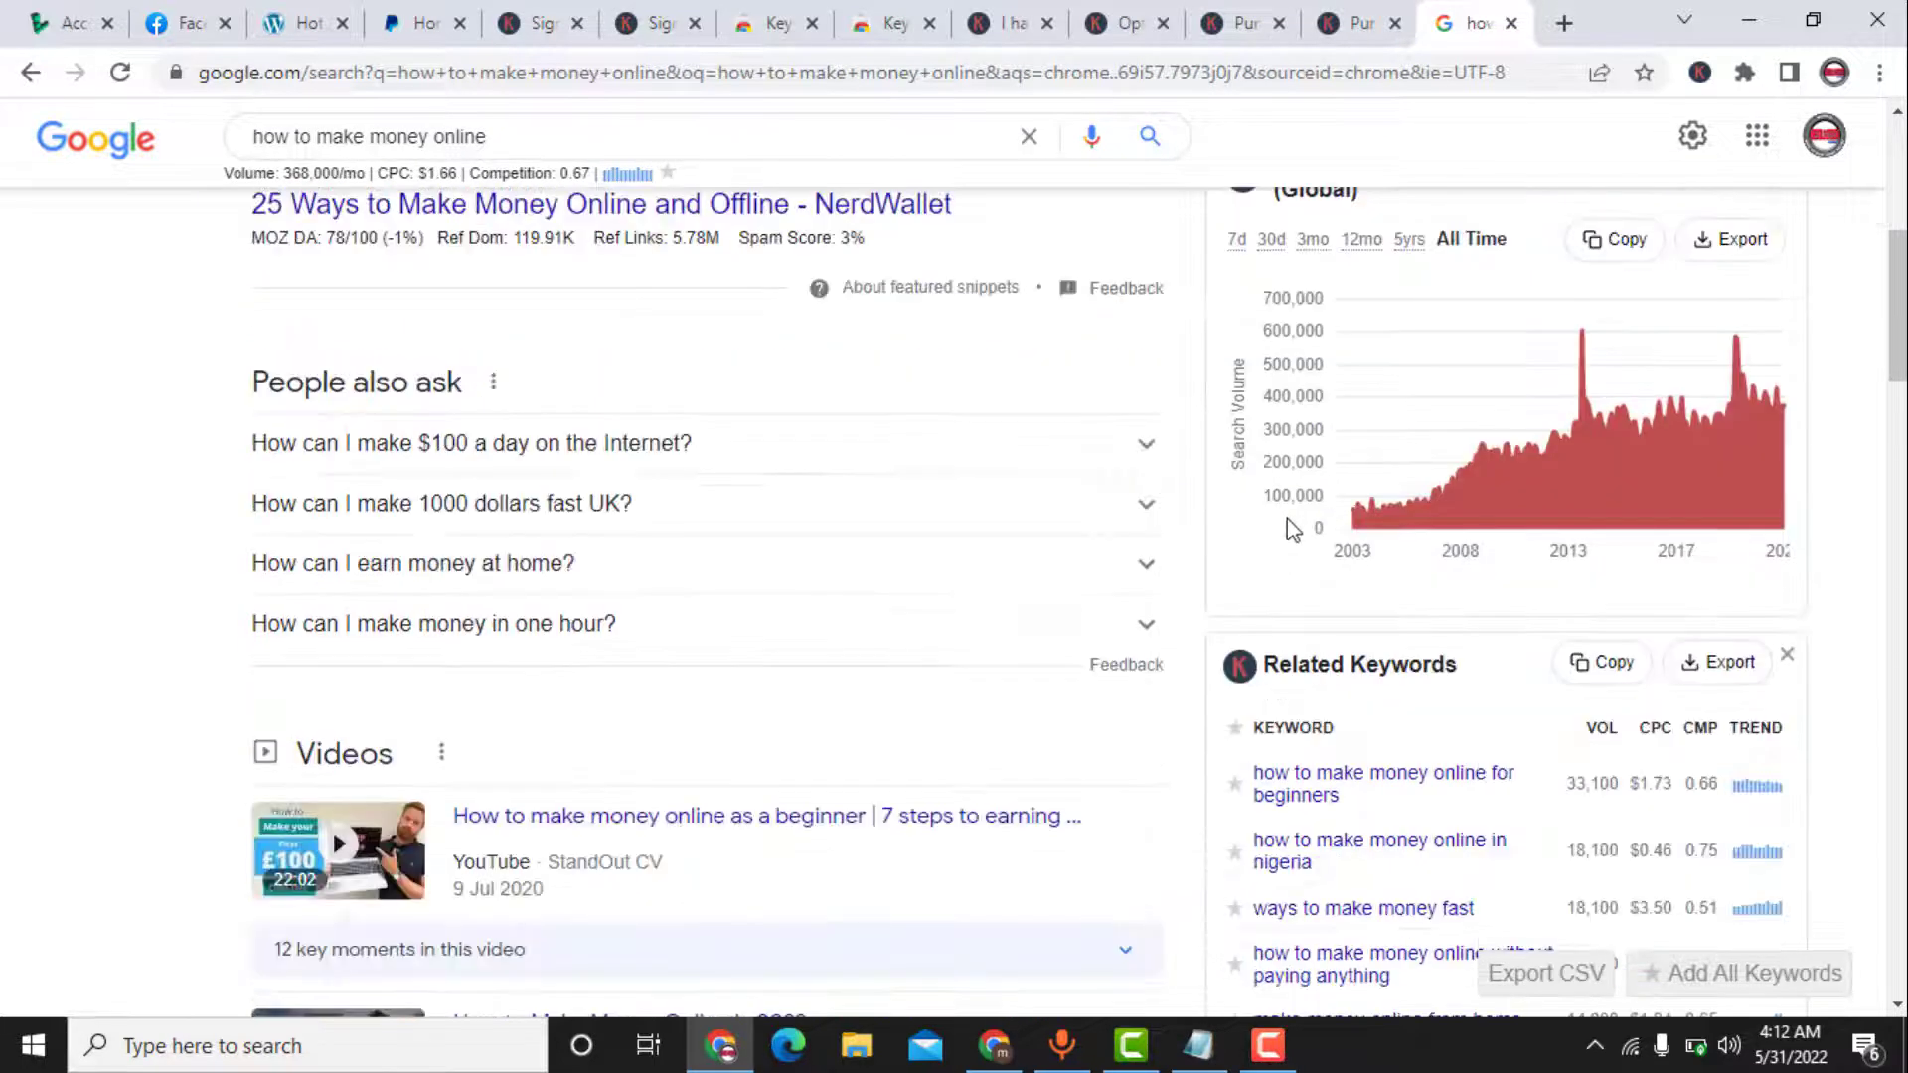
pyautogui.scroll(-2, 1285, 519)
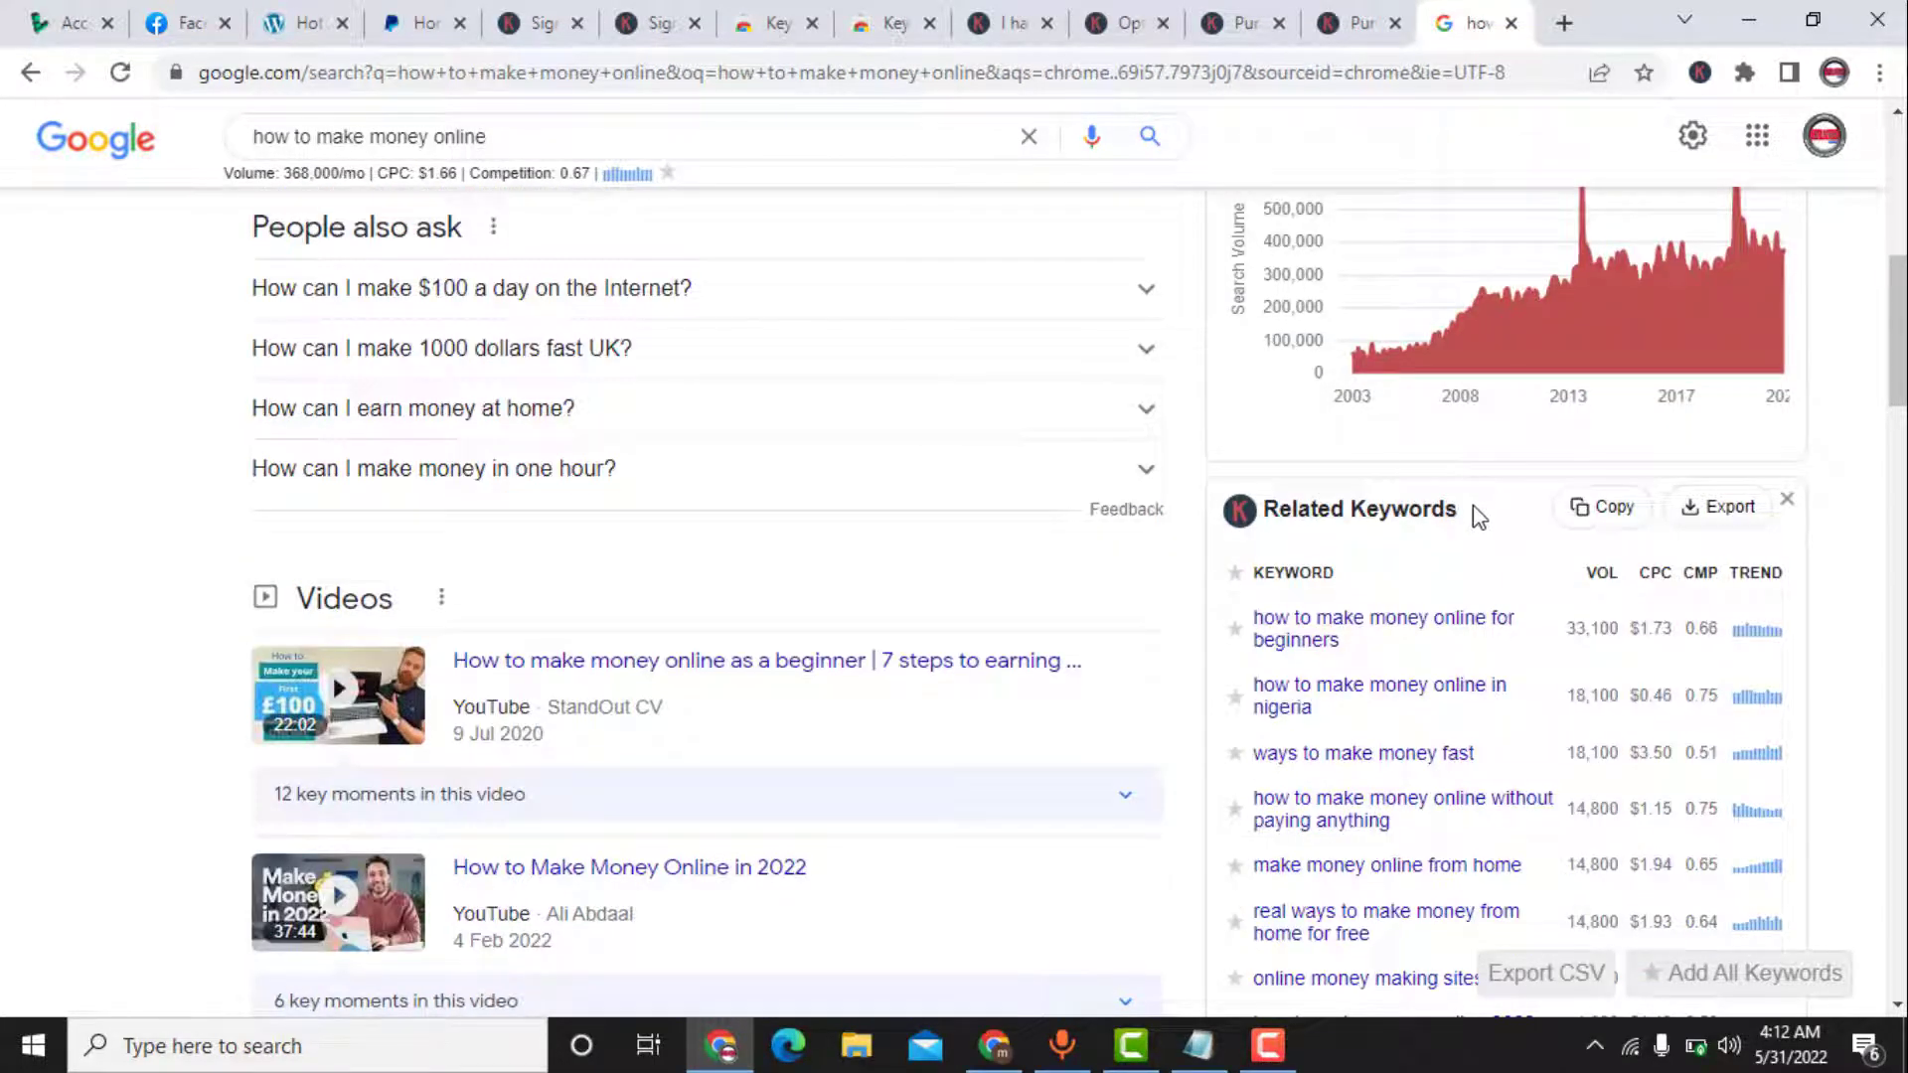
pyautogui.moveTo(1473, 507); pyautogui.dragTo(1261, 512)
pyautogui.click(1468, 509)
pyautogui.scroll(-1, 1346, 699)
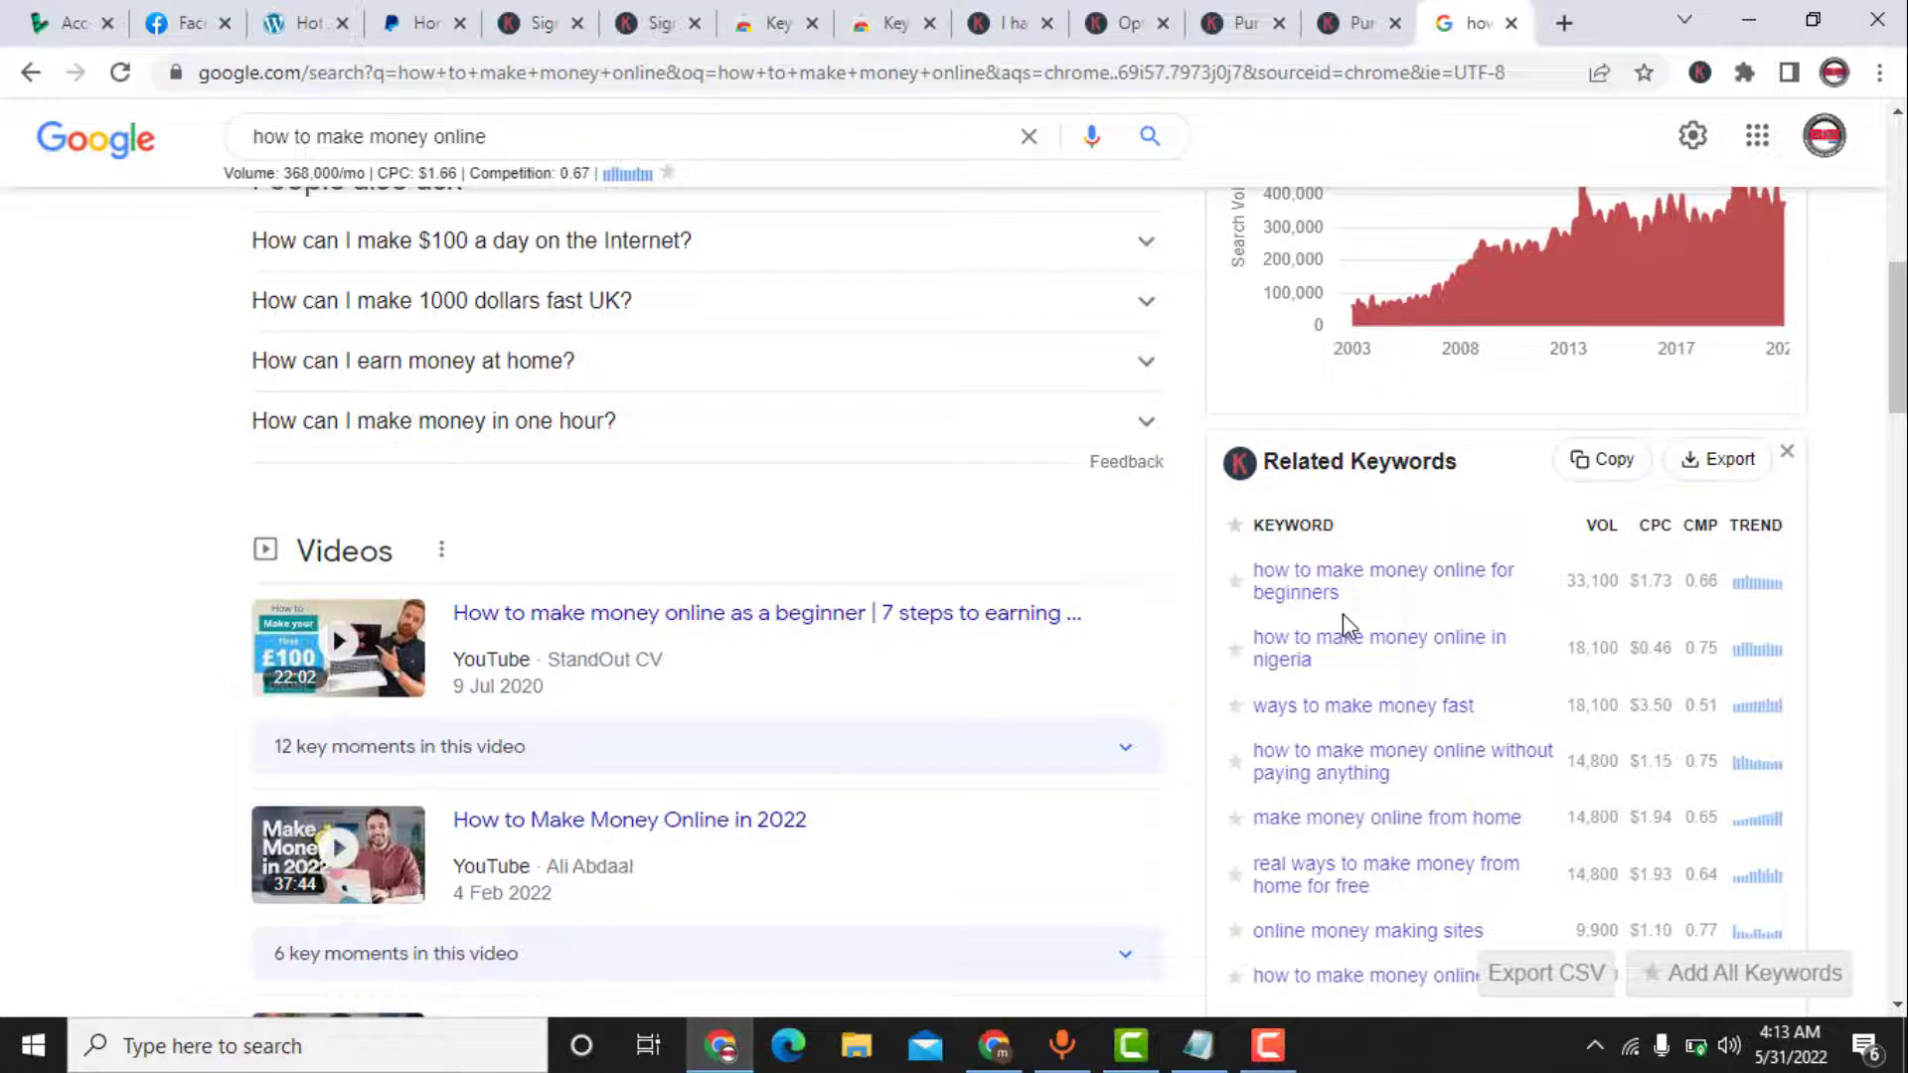
# Review the People Also Search For, Long-Tail Keywords and Trending Keywords lists beside the search results
pyautogui.scroll(-3, 1343, 616)
pyautogui.scroll(-3, 1343, 616)
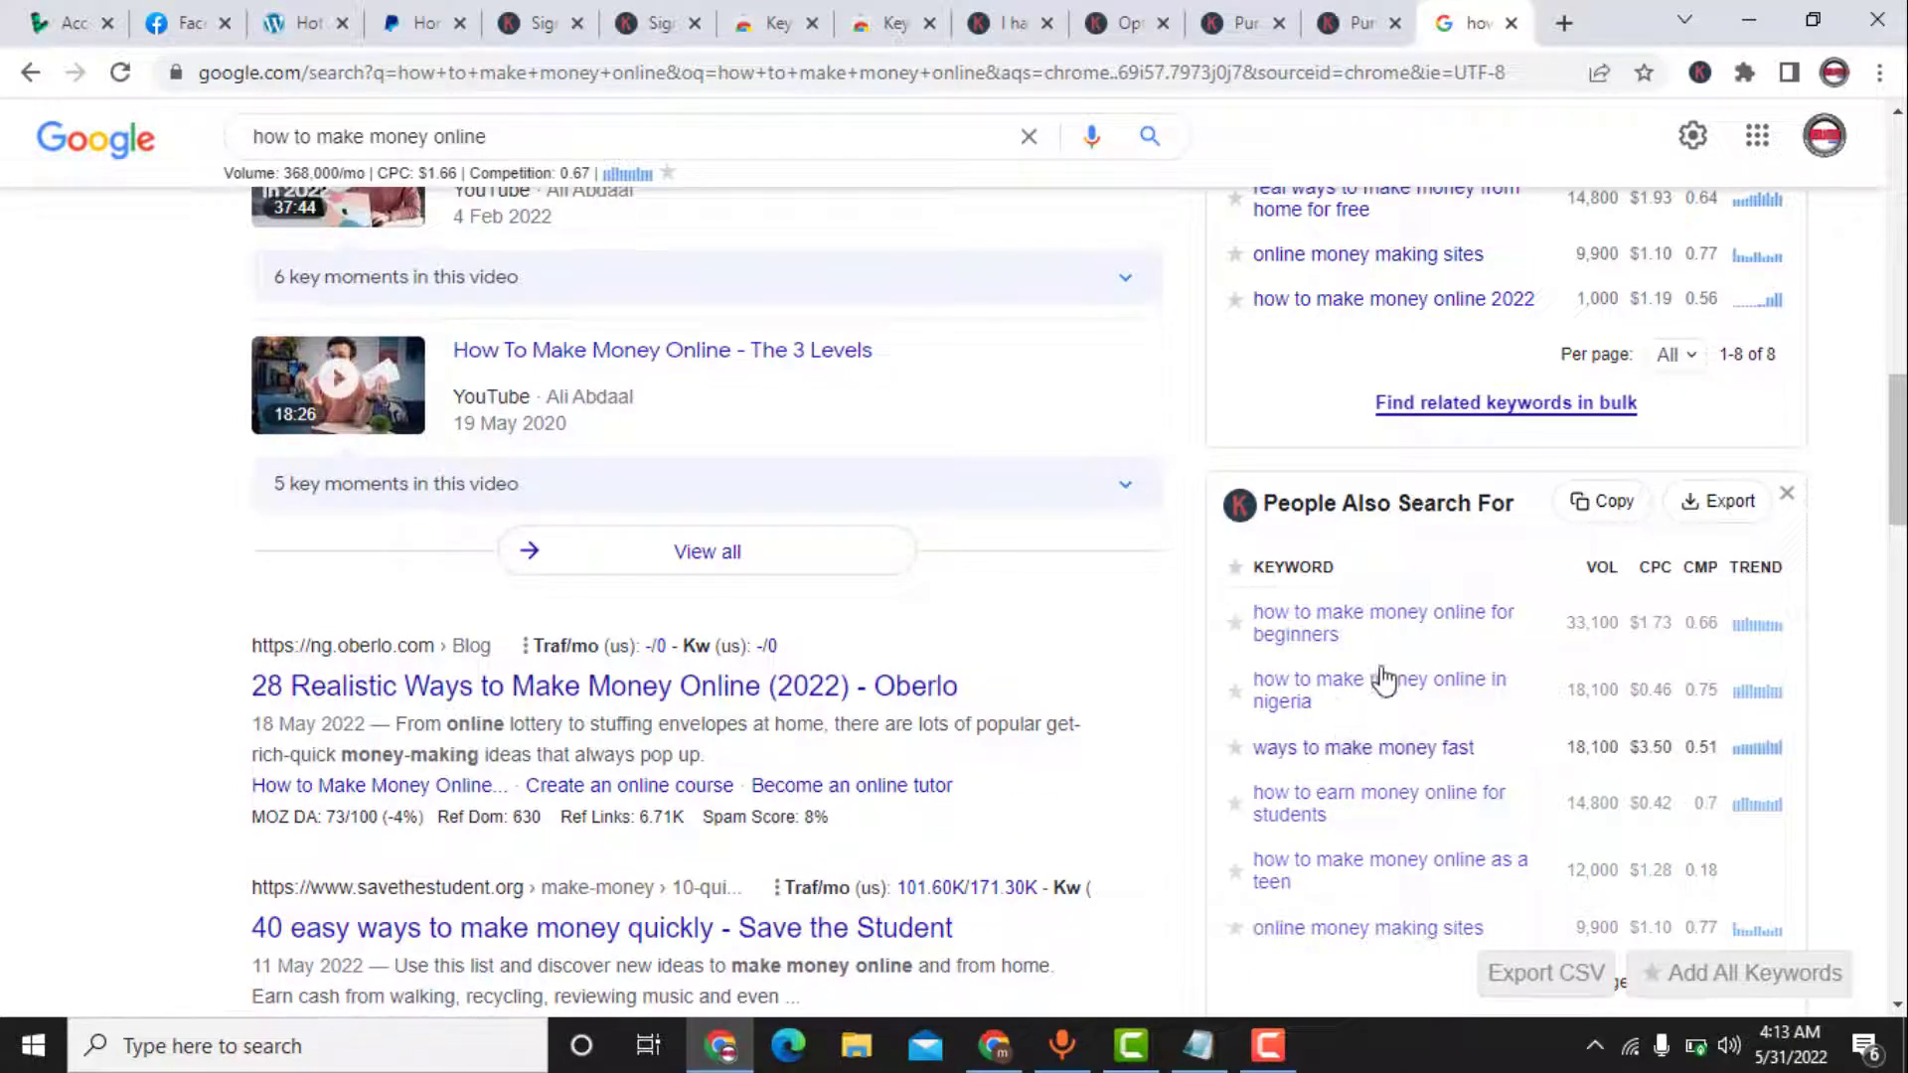
pyautogui.scroll(-2, 1362, 788)
pyautogui.scroll(-5, 1363, 792)
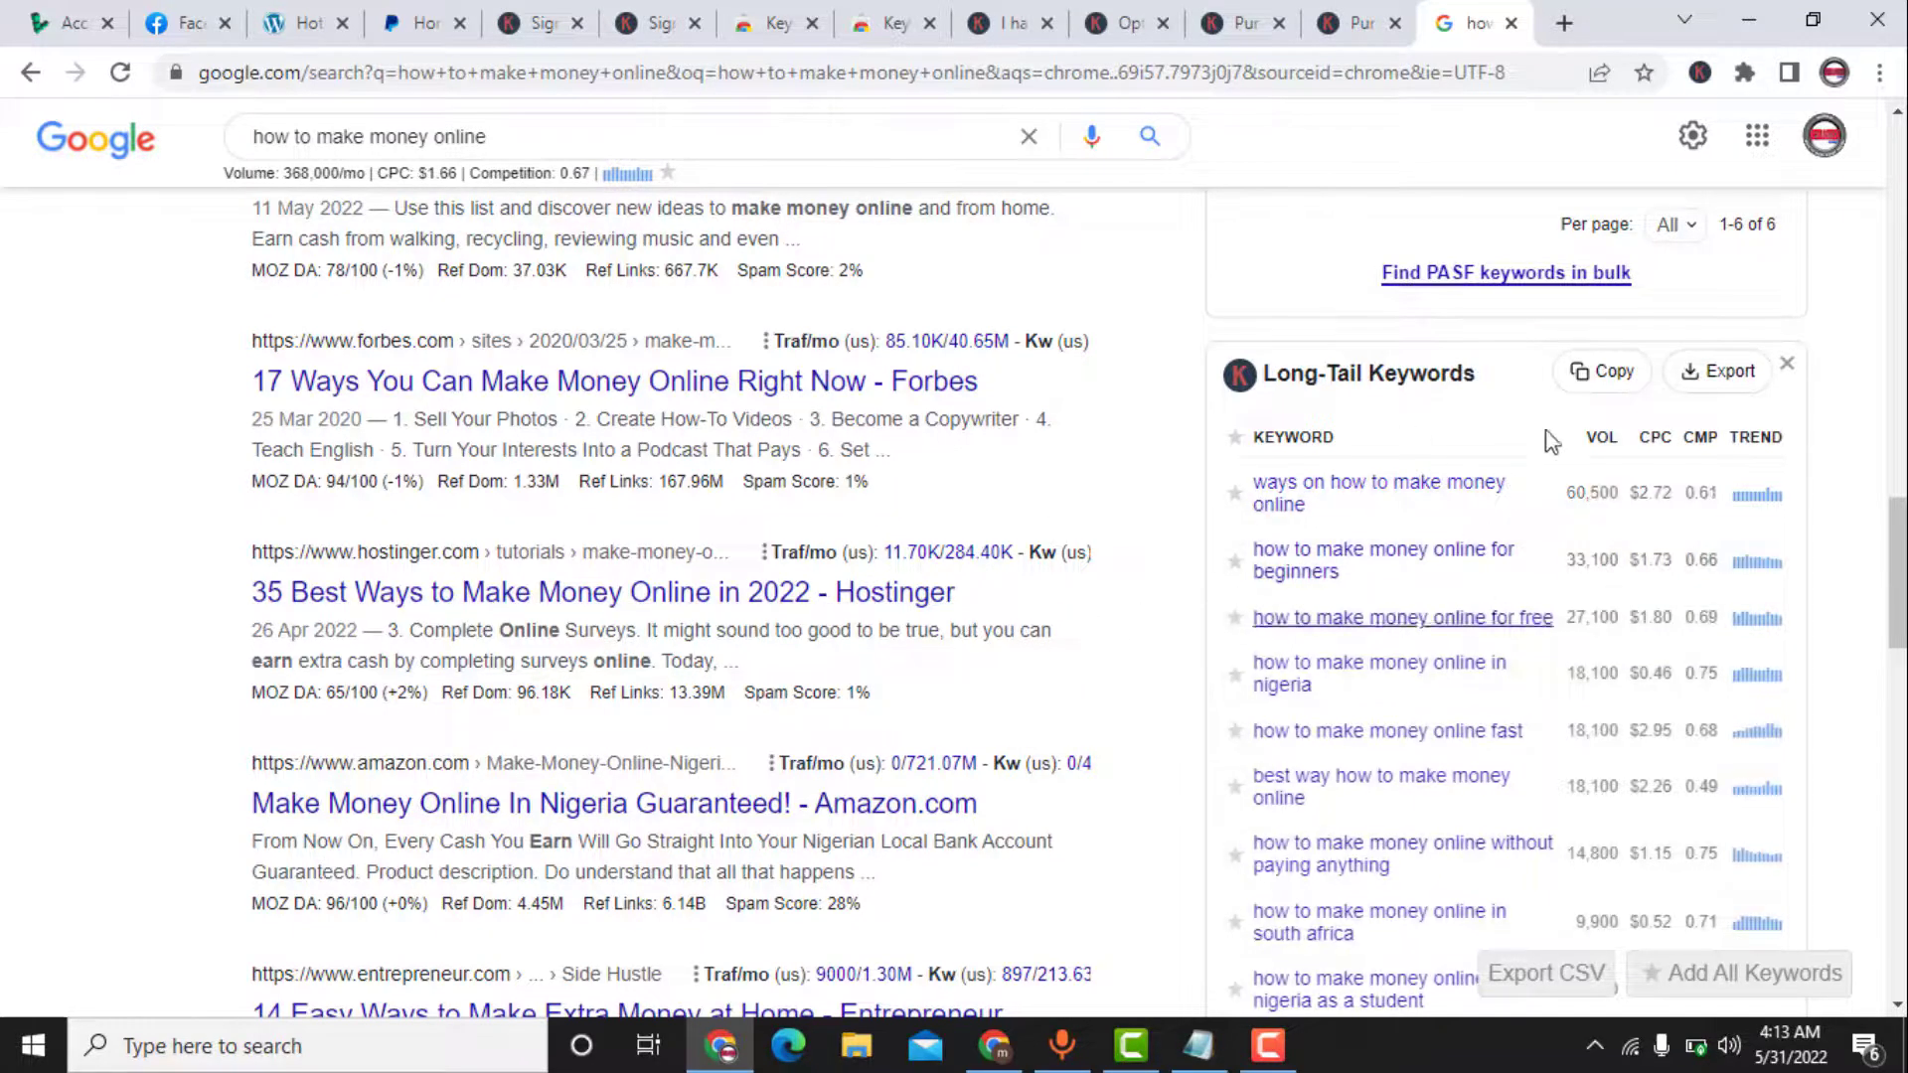
pyautogui.scroll(-3, 1669, 775)
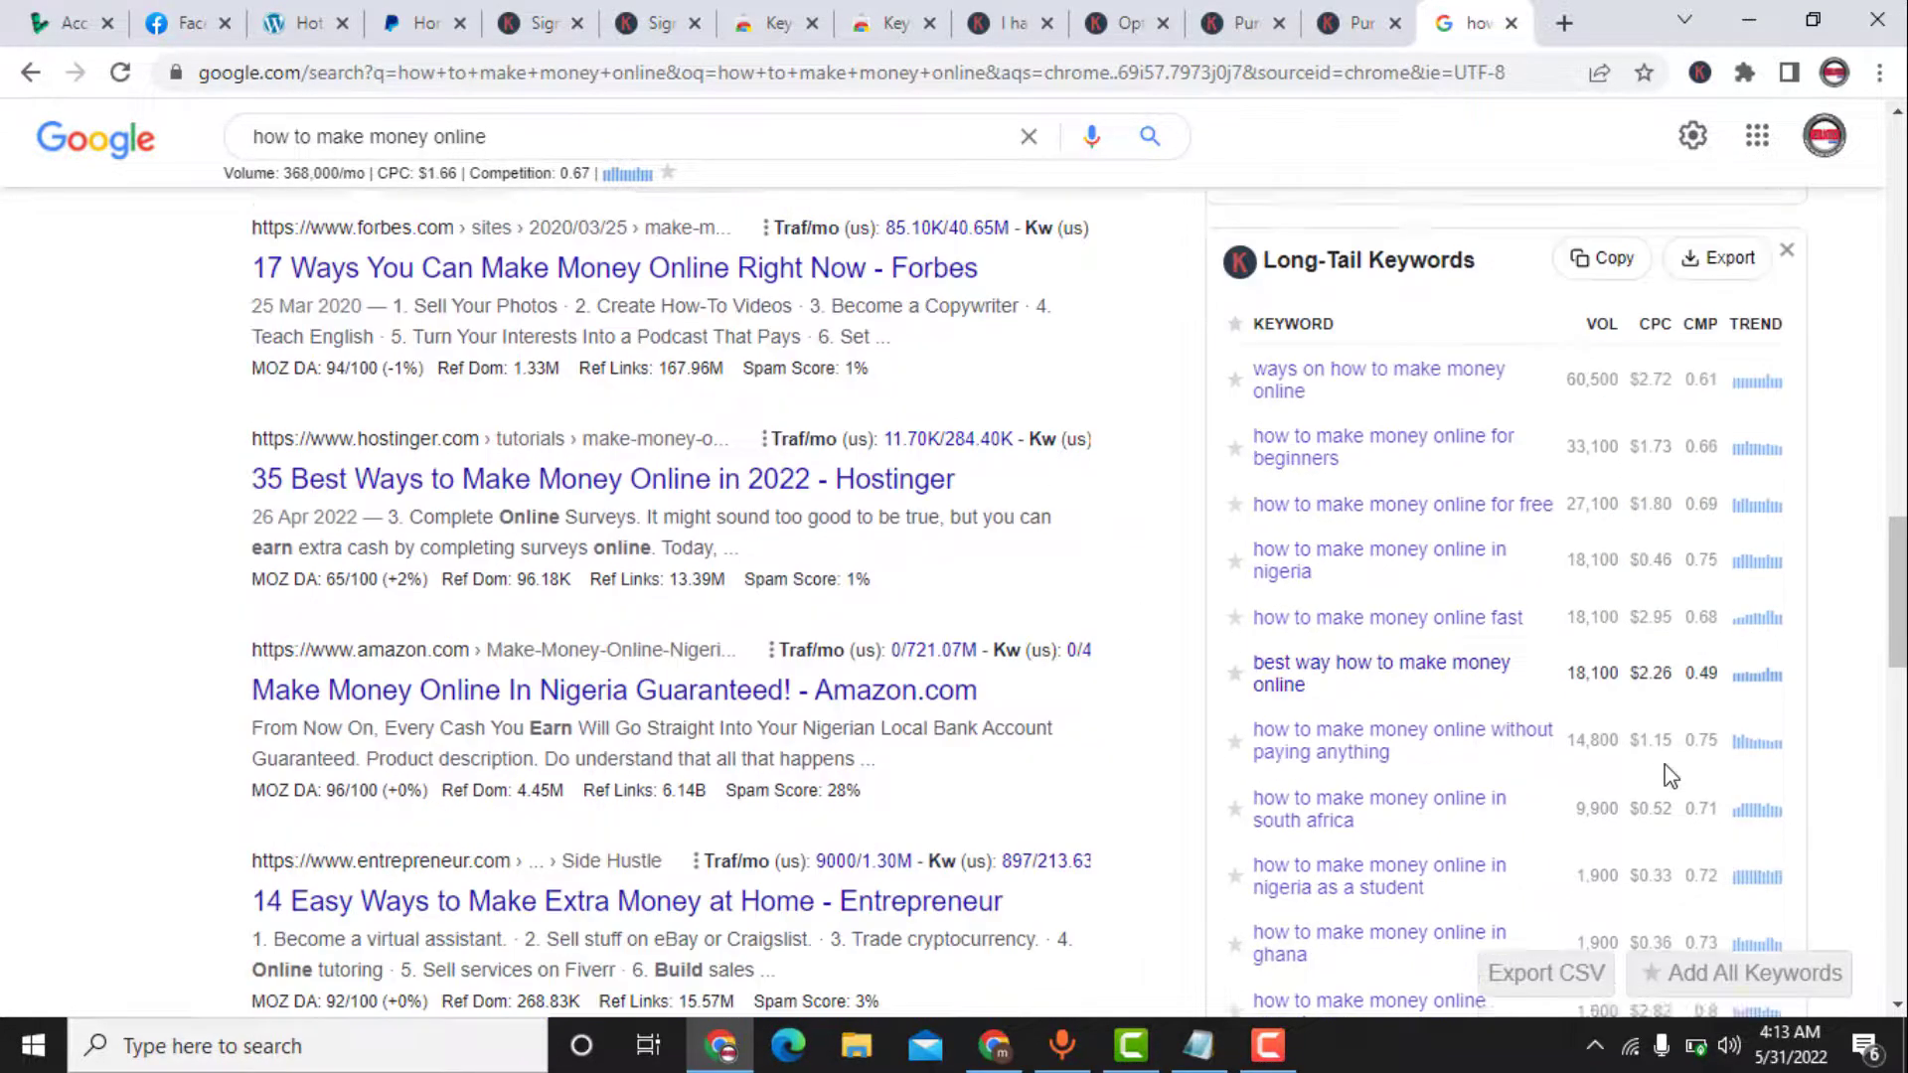
pyautogui.scroll(-6, 1669, 775)
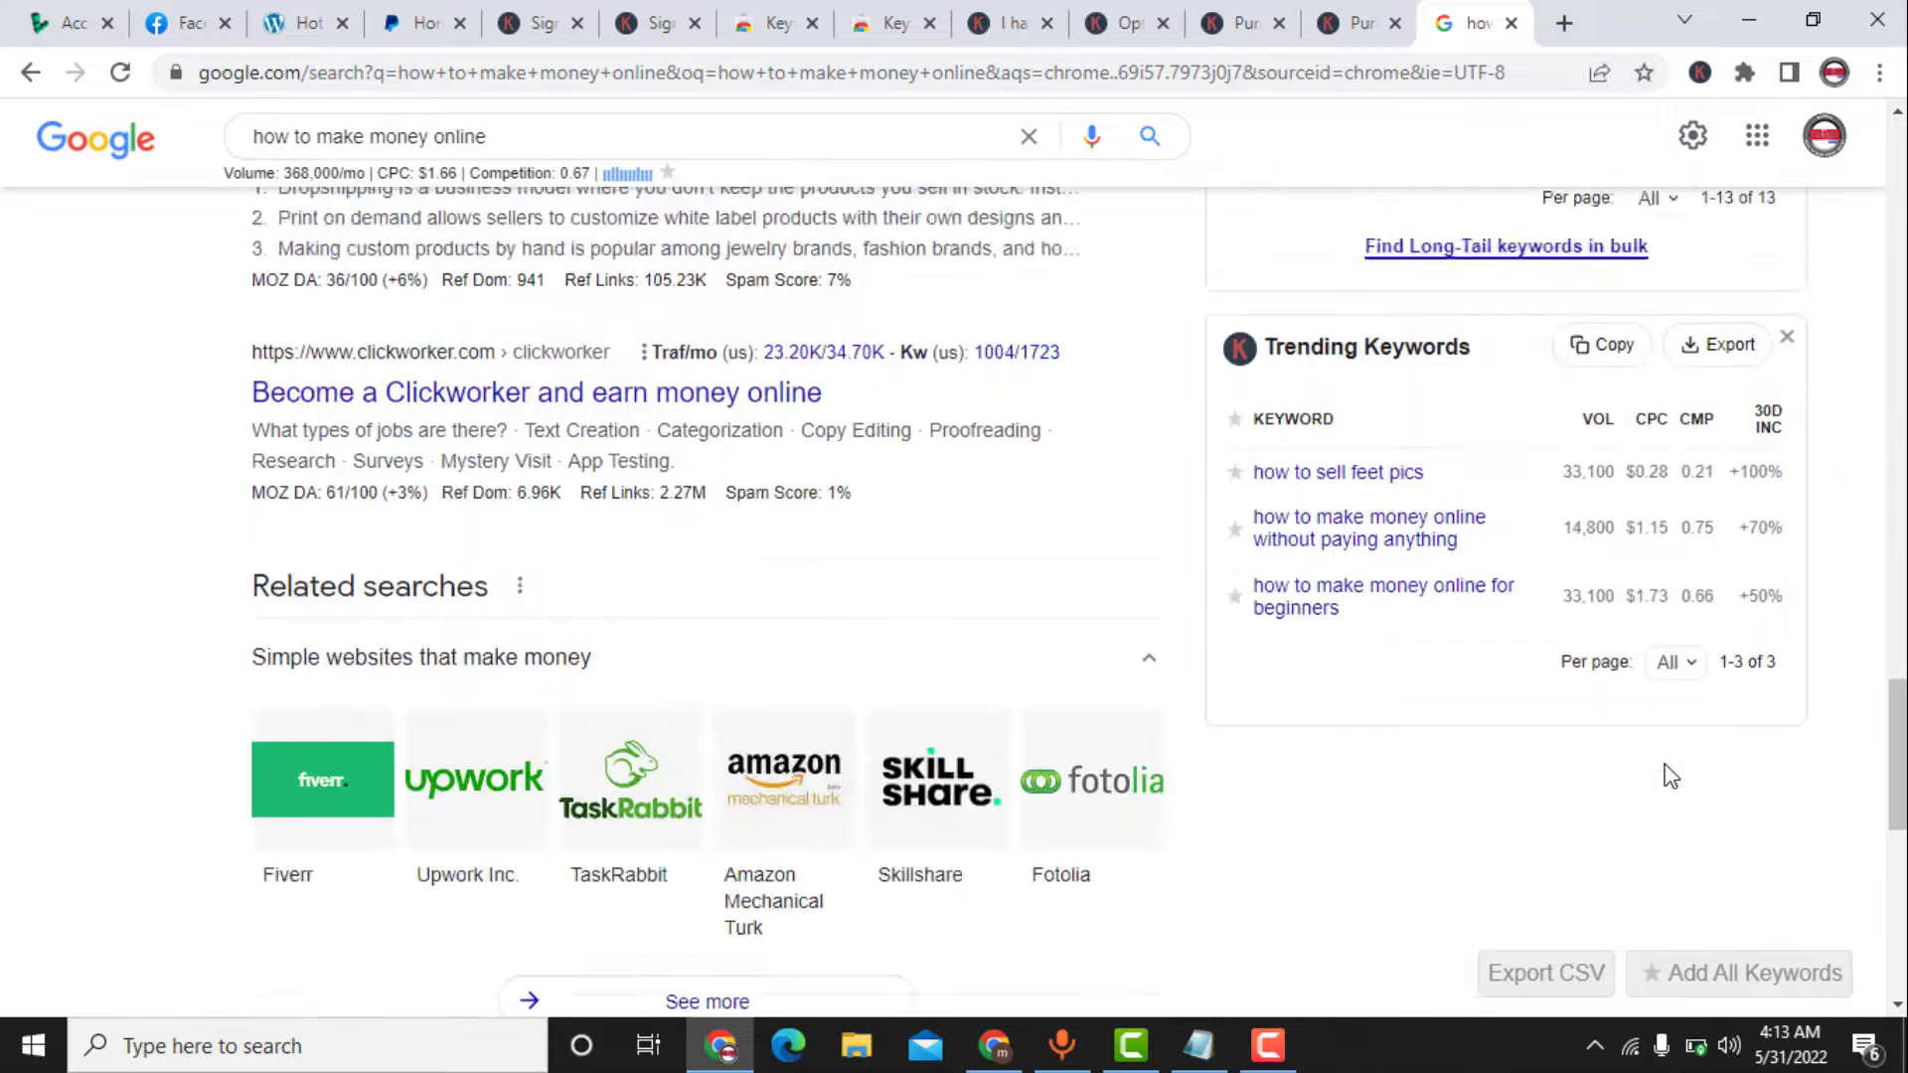
pyautogui.scroll(10, 1669, 775)
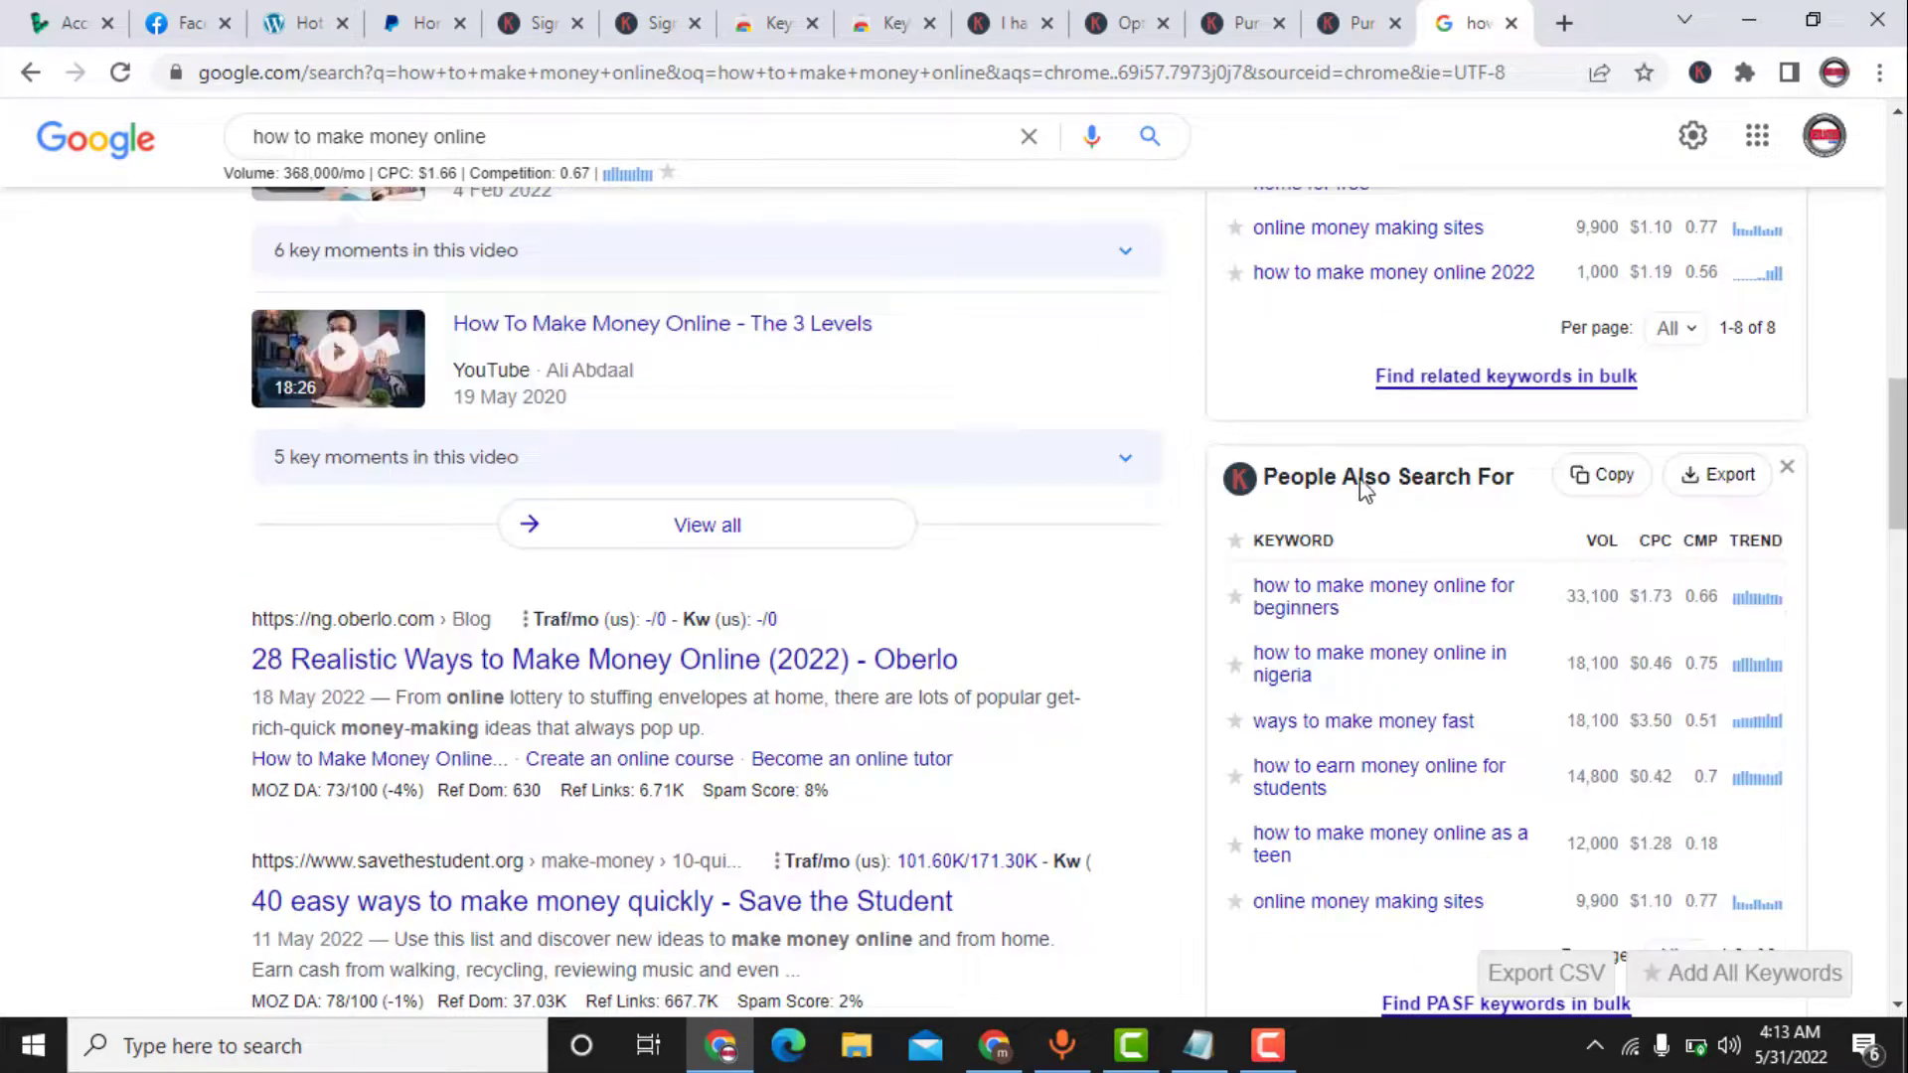
# Check the Google suggestions for "how to make money online" and the SEO difficulty metrics beside the results
pyautogui.scroll(8, 1364, 487)
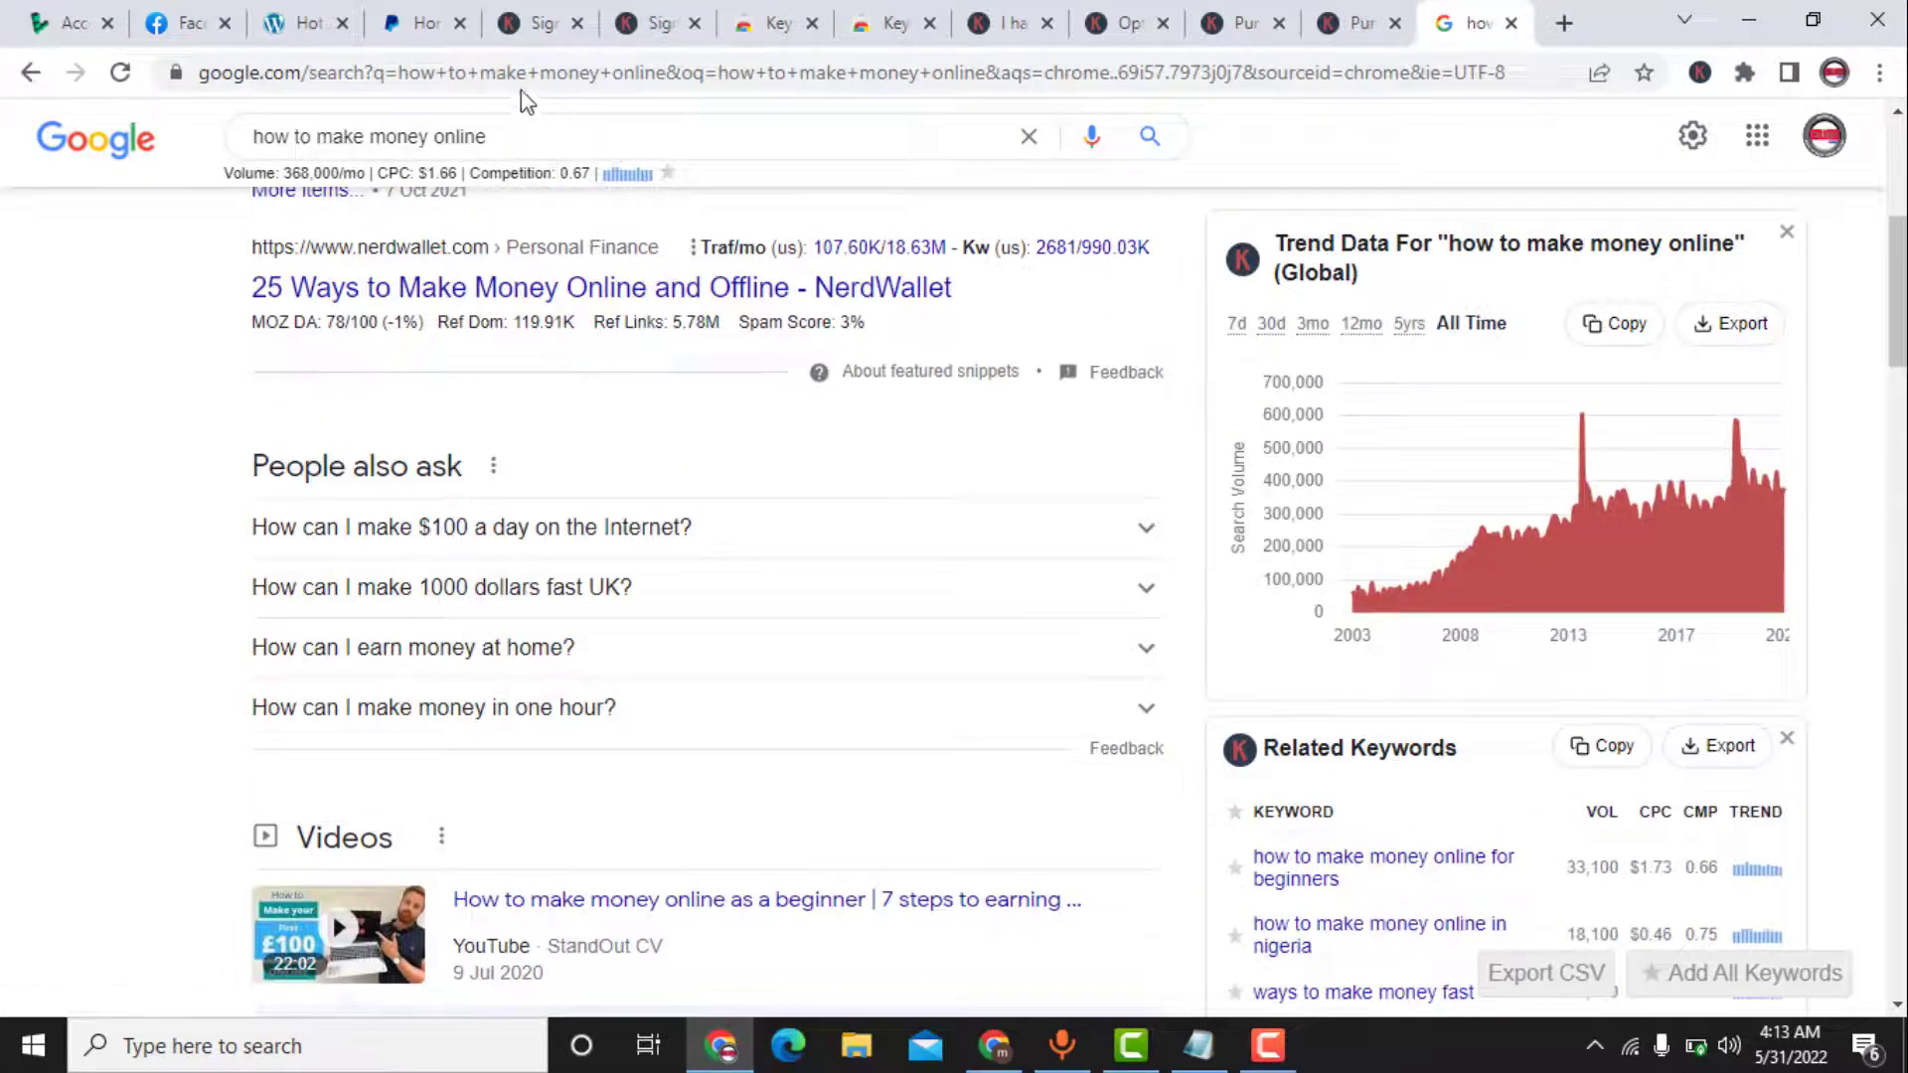
pyautogui.click(538, 132)
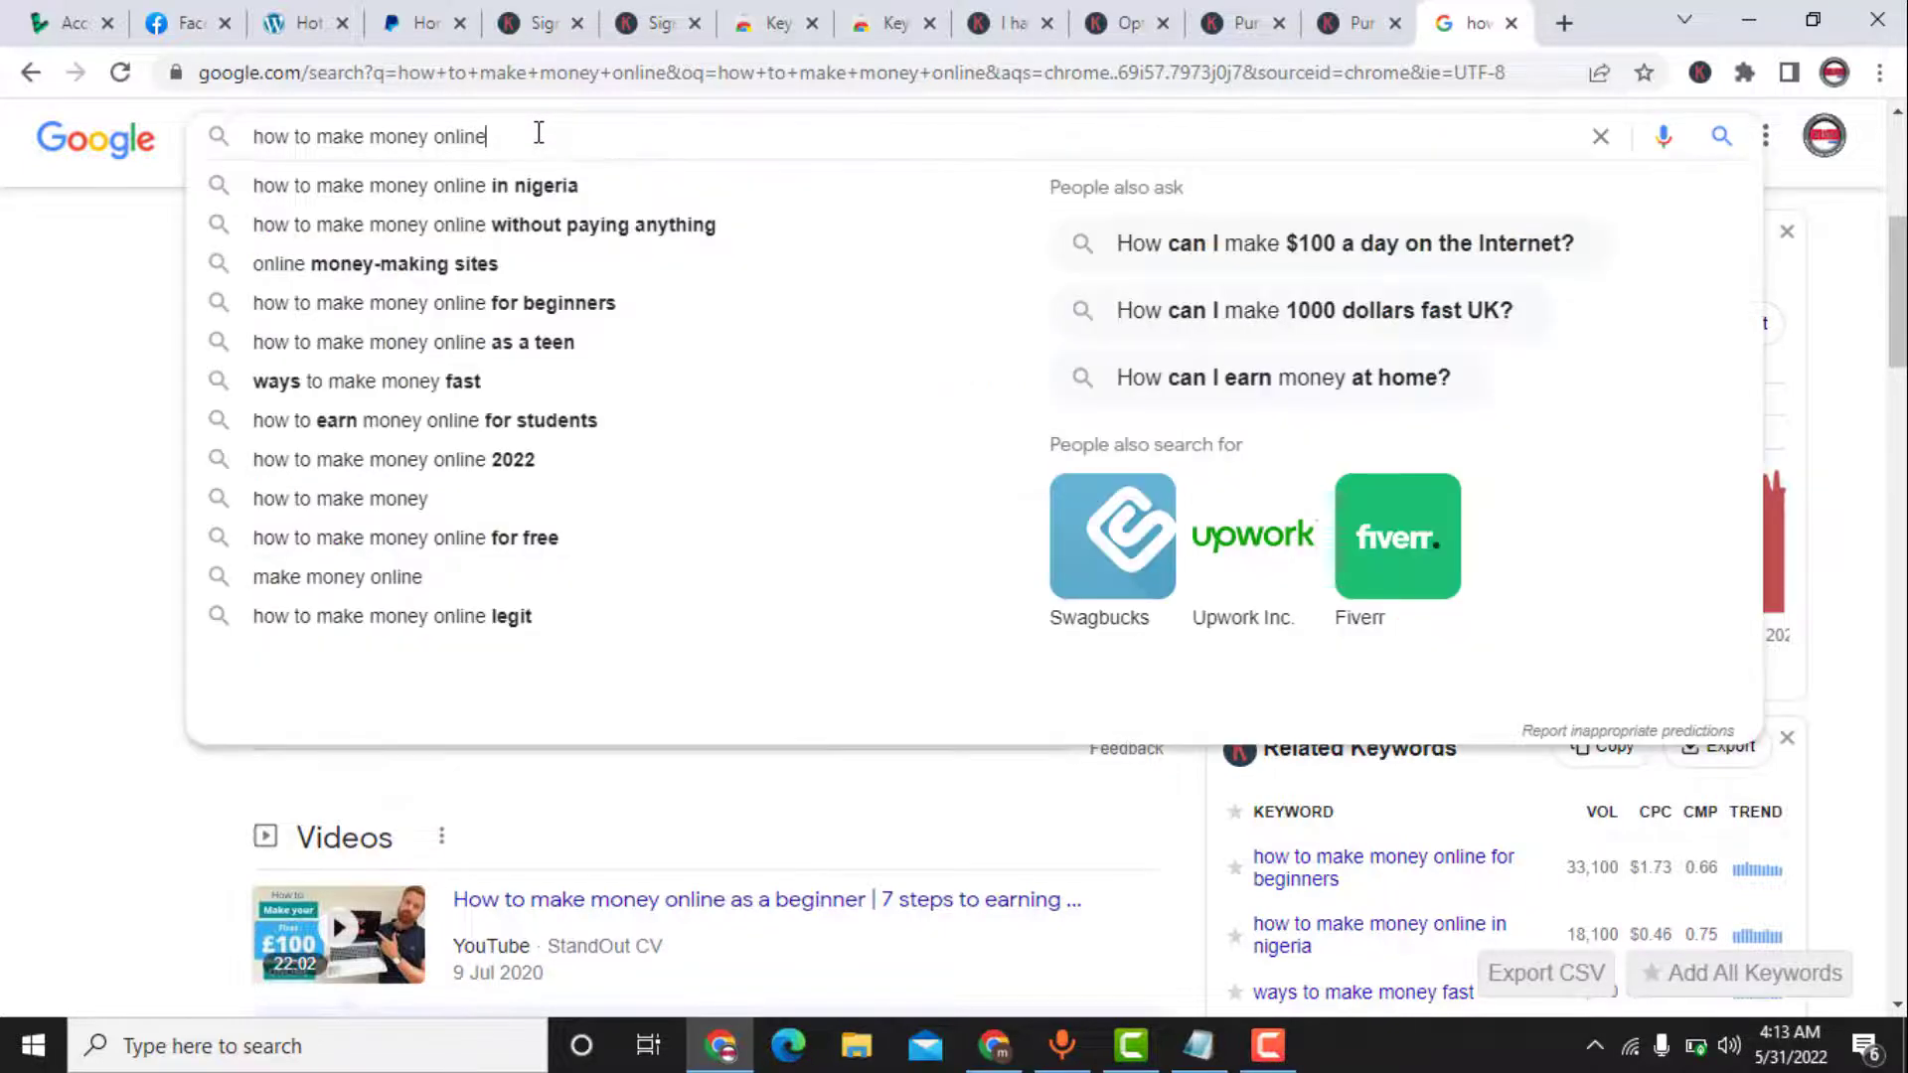
pyautogui.click(129, 295)
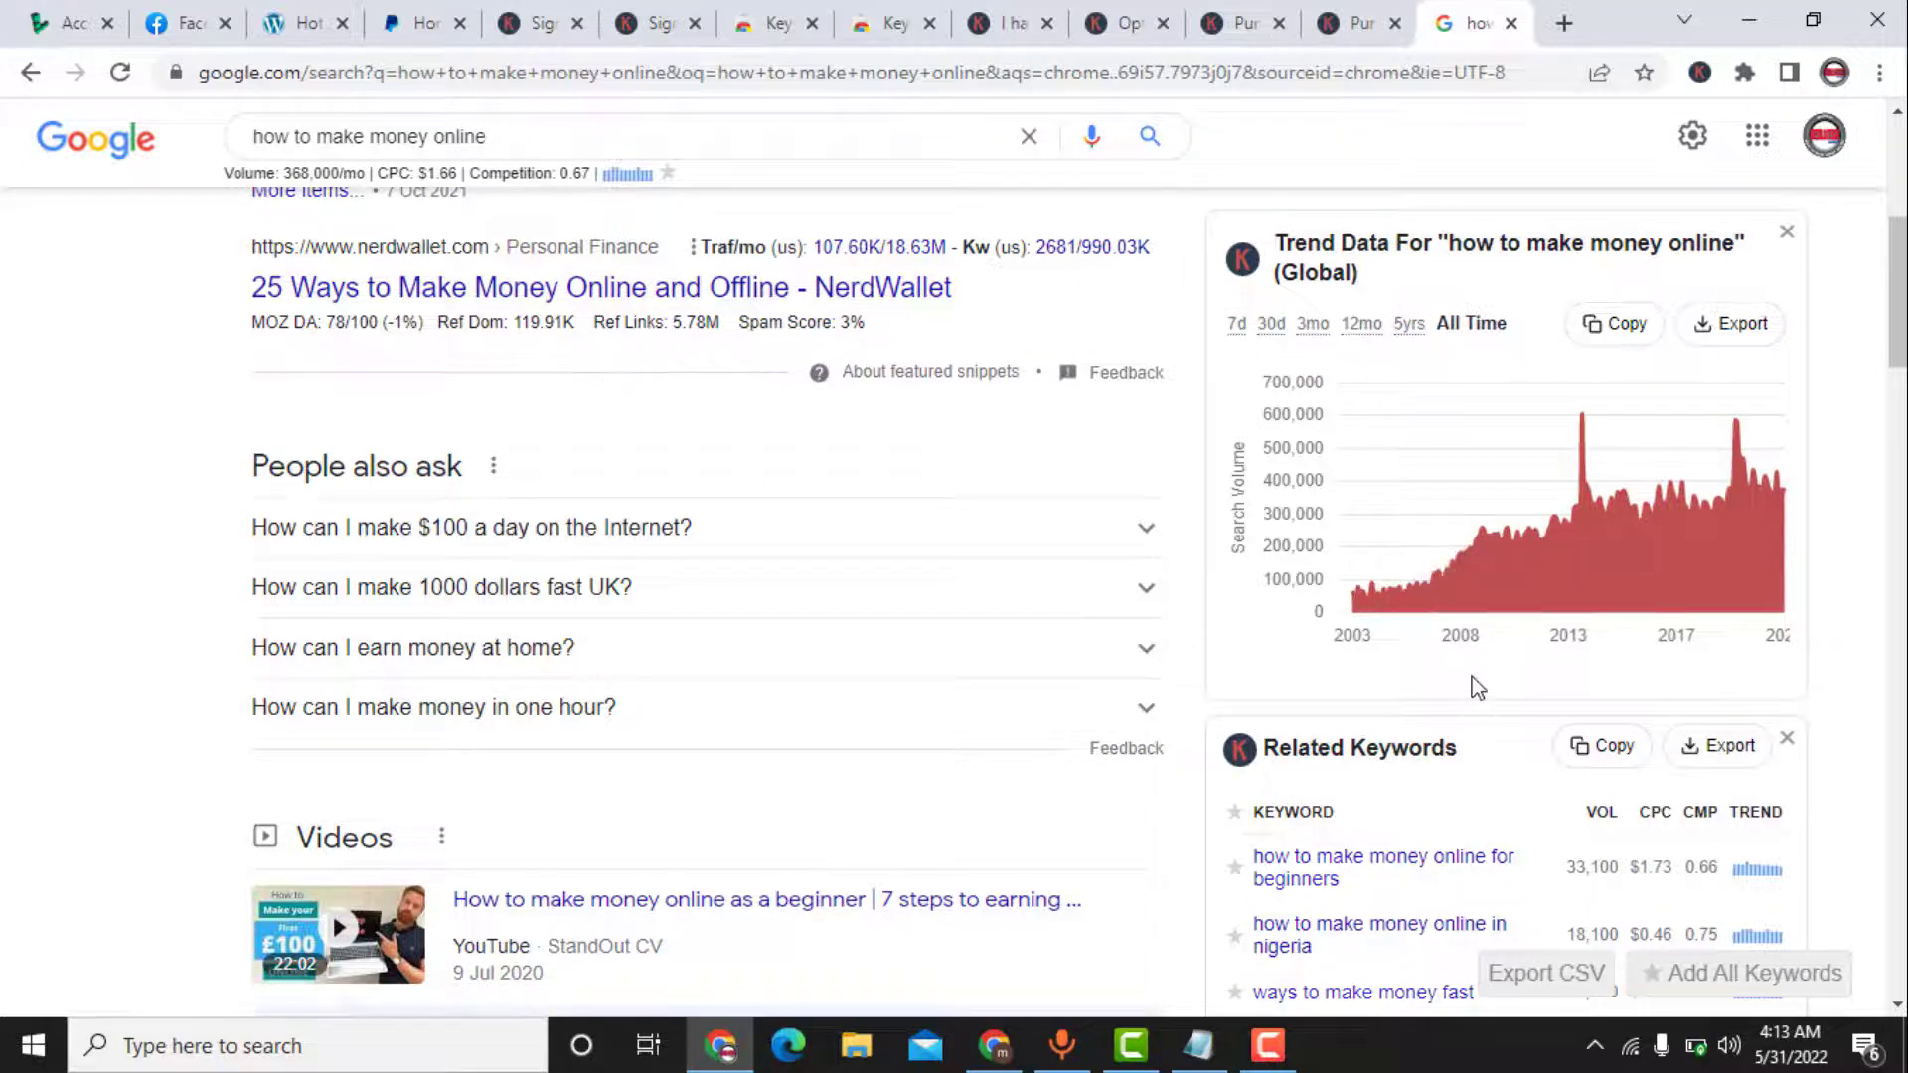
pyautogui.scroll(5, 1473, 682)
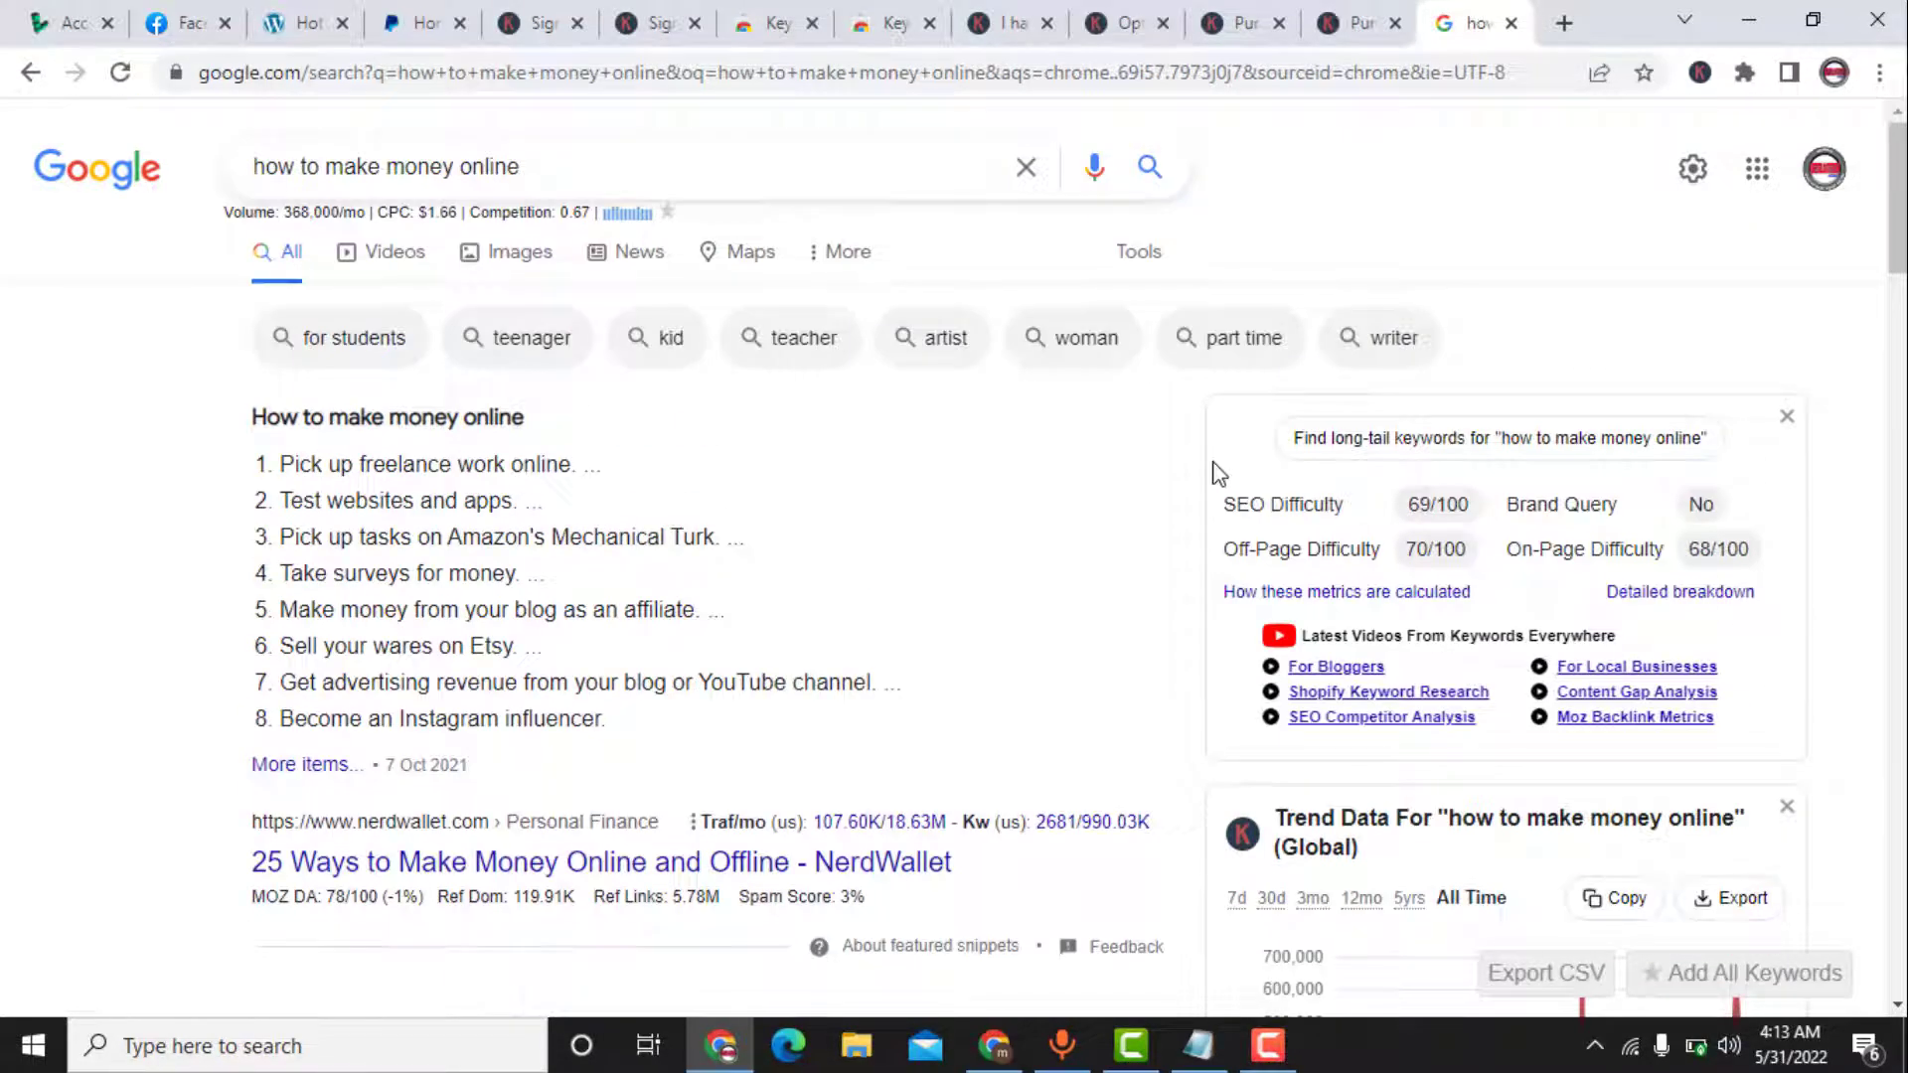
pyautogui.click(568, 175)
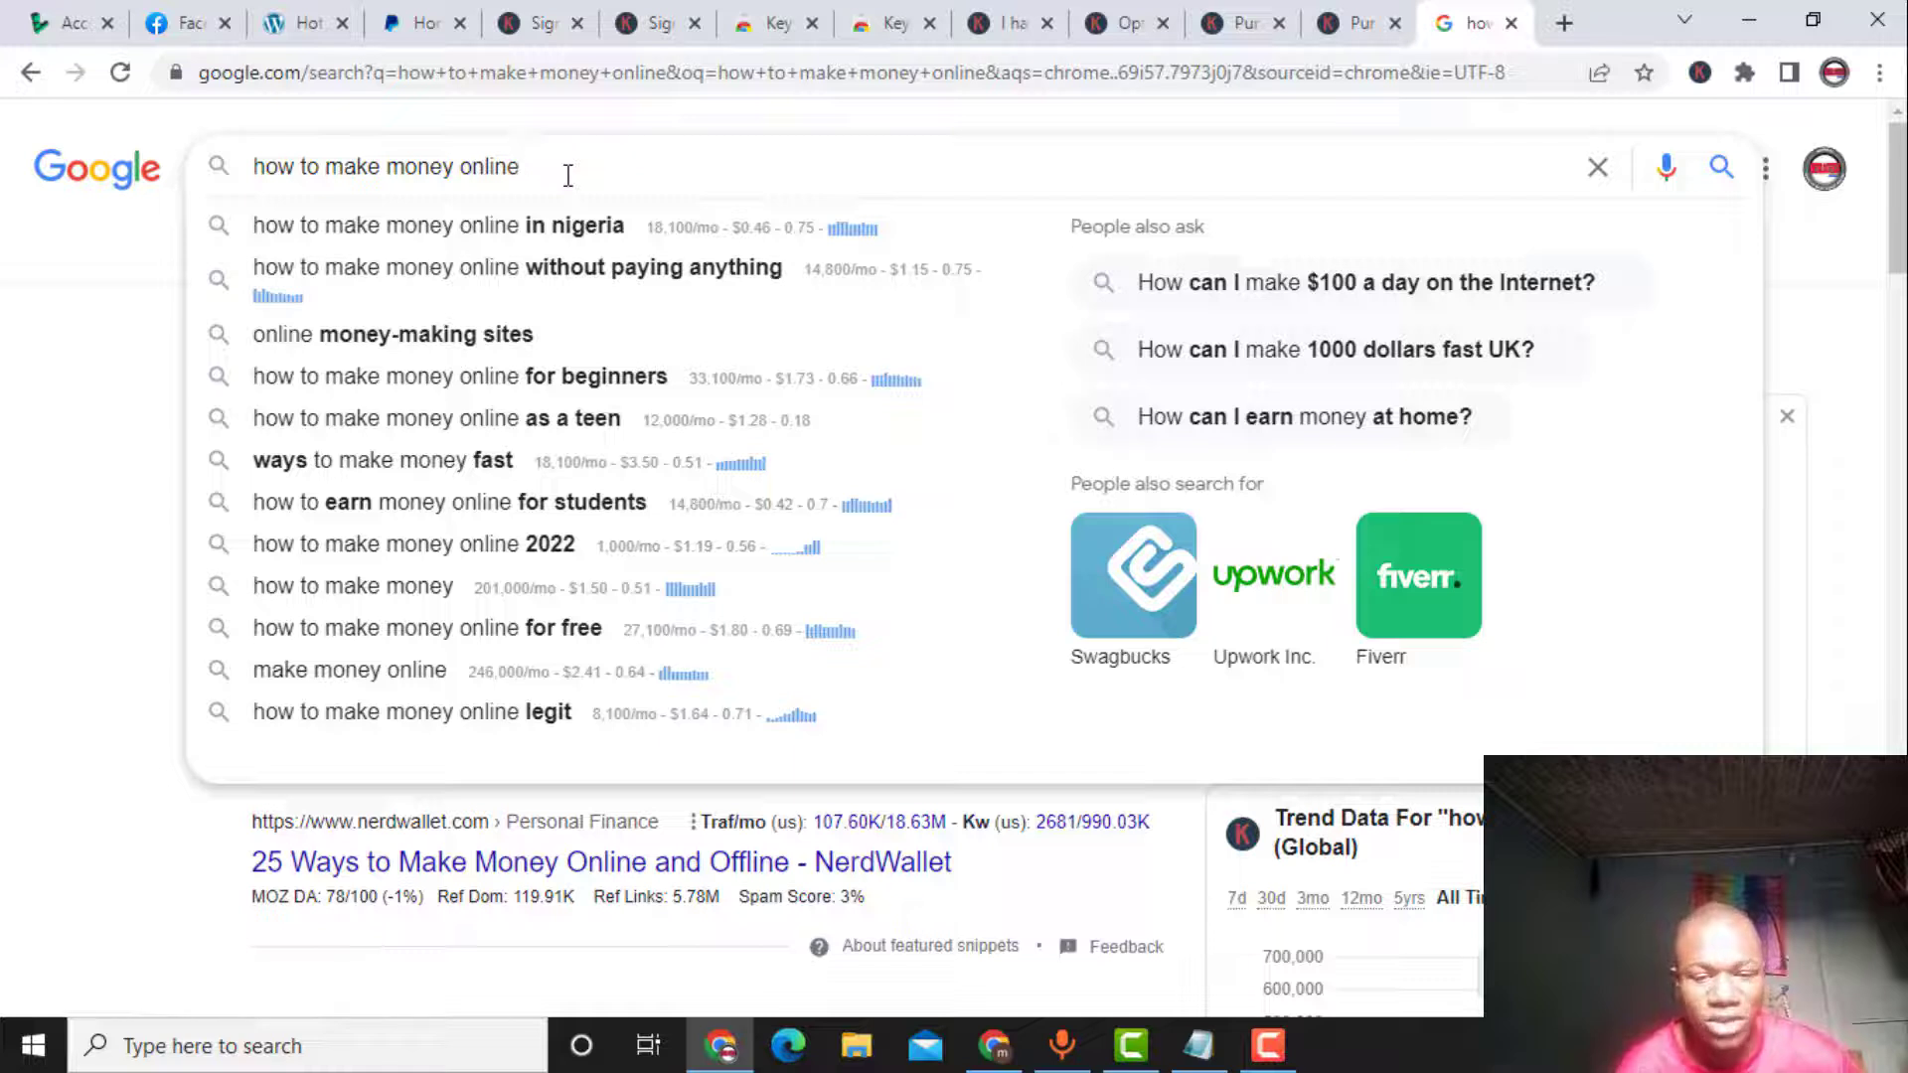
# Open youtube.com in a new browser tab
pyautogui.click(1565, 24)
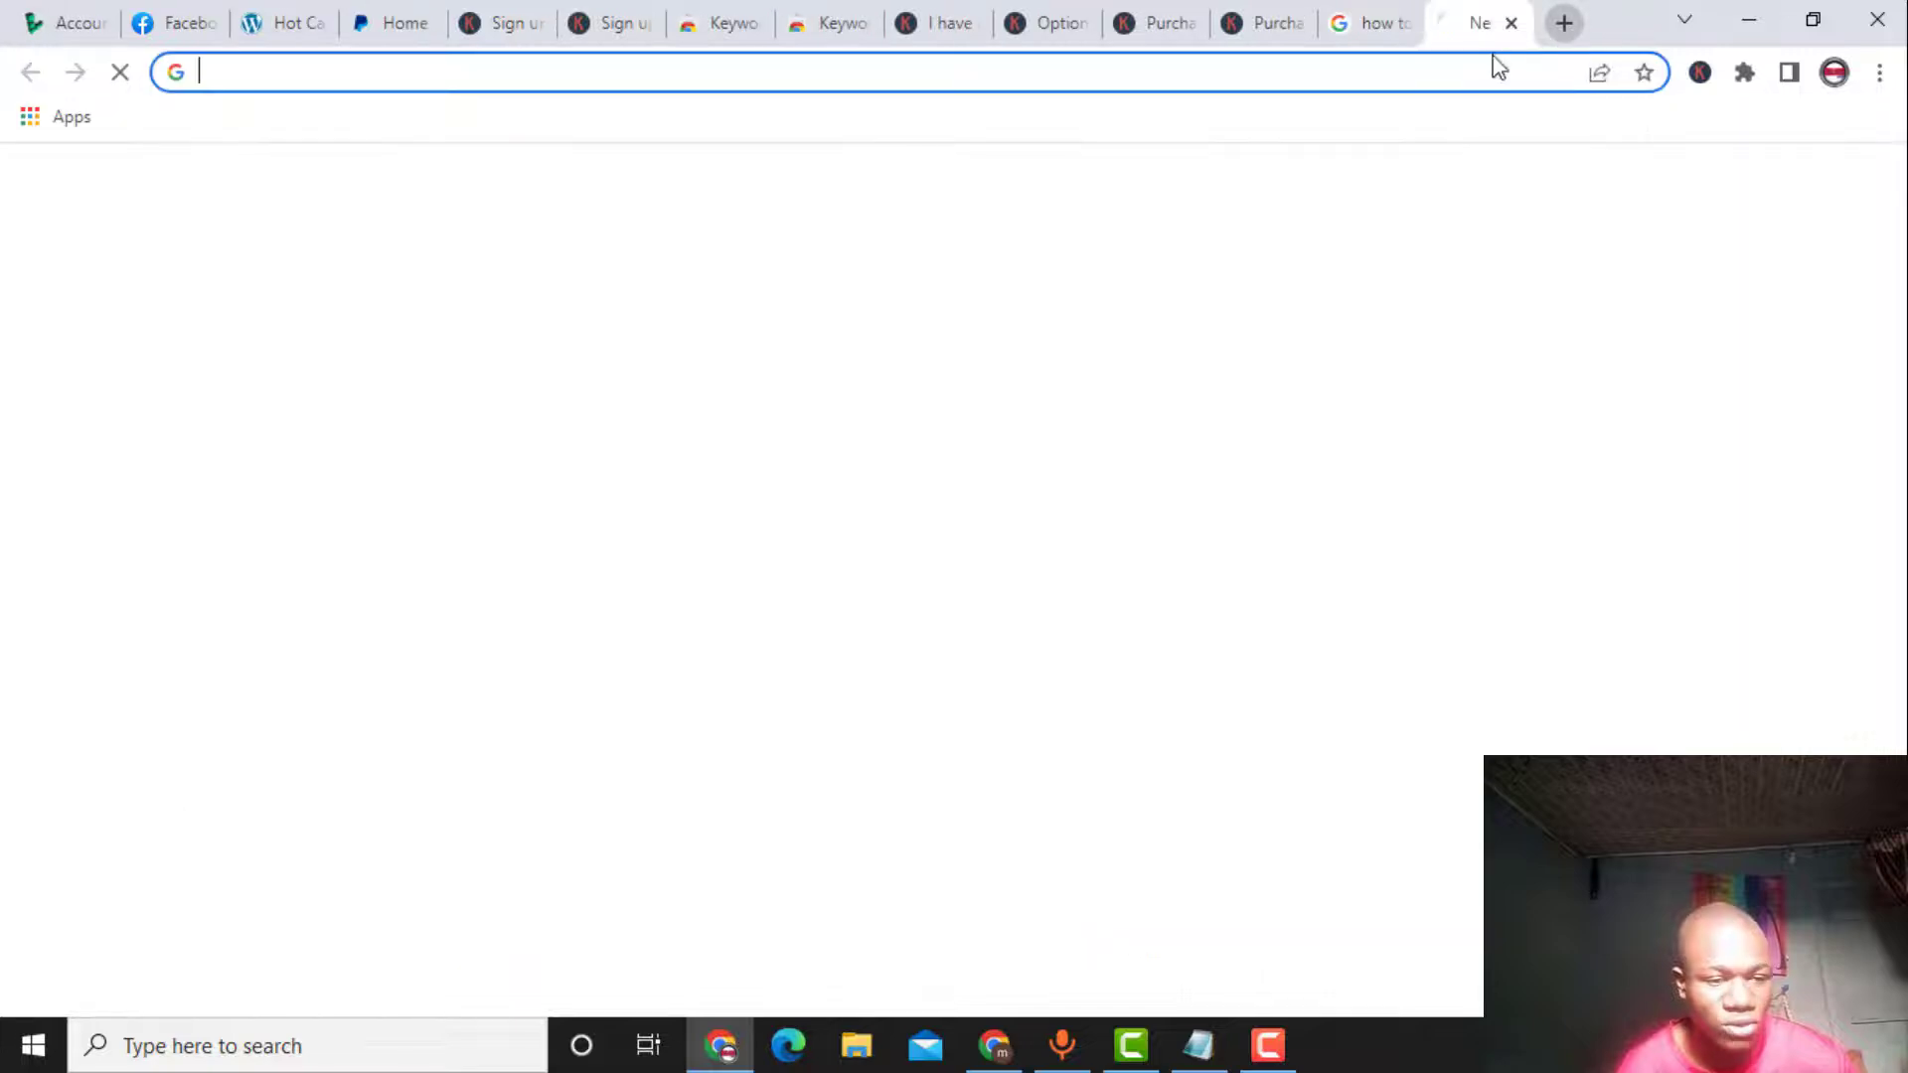
pyautogui.write('youtube.com')
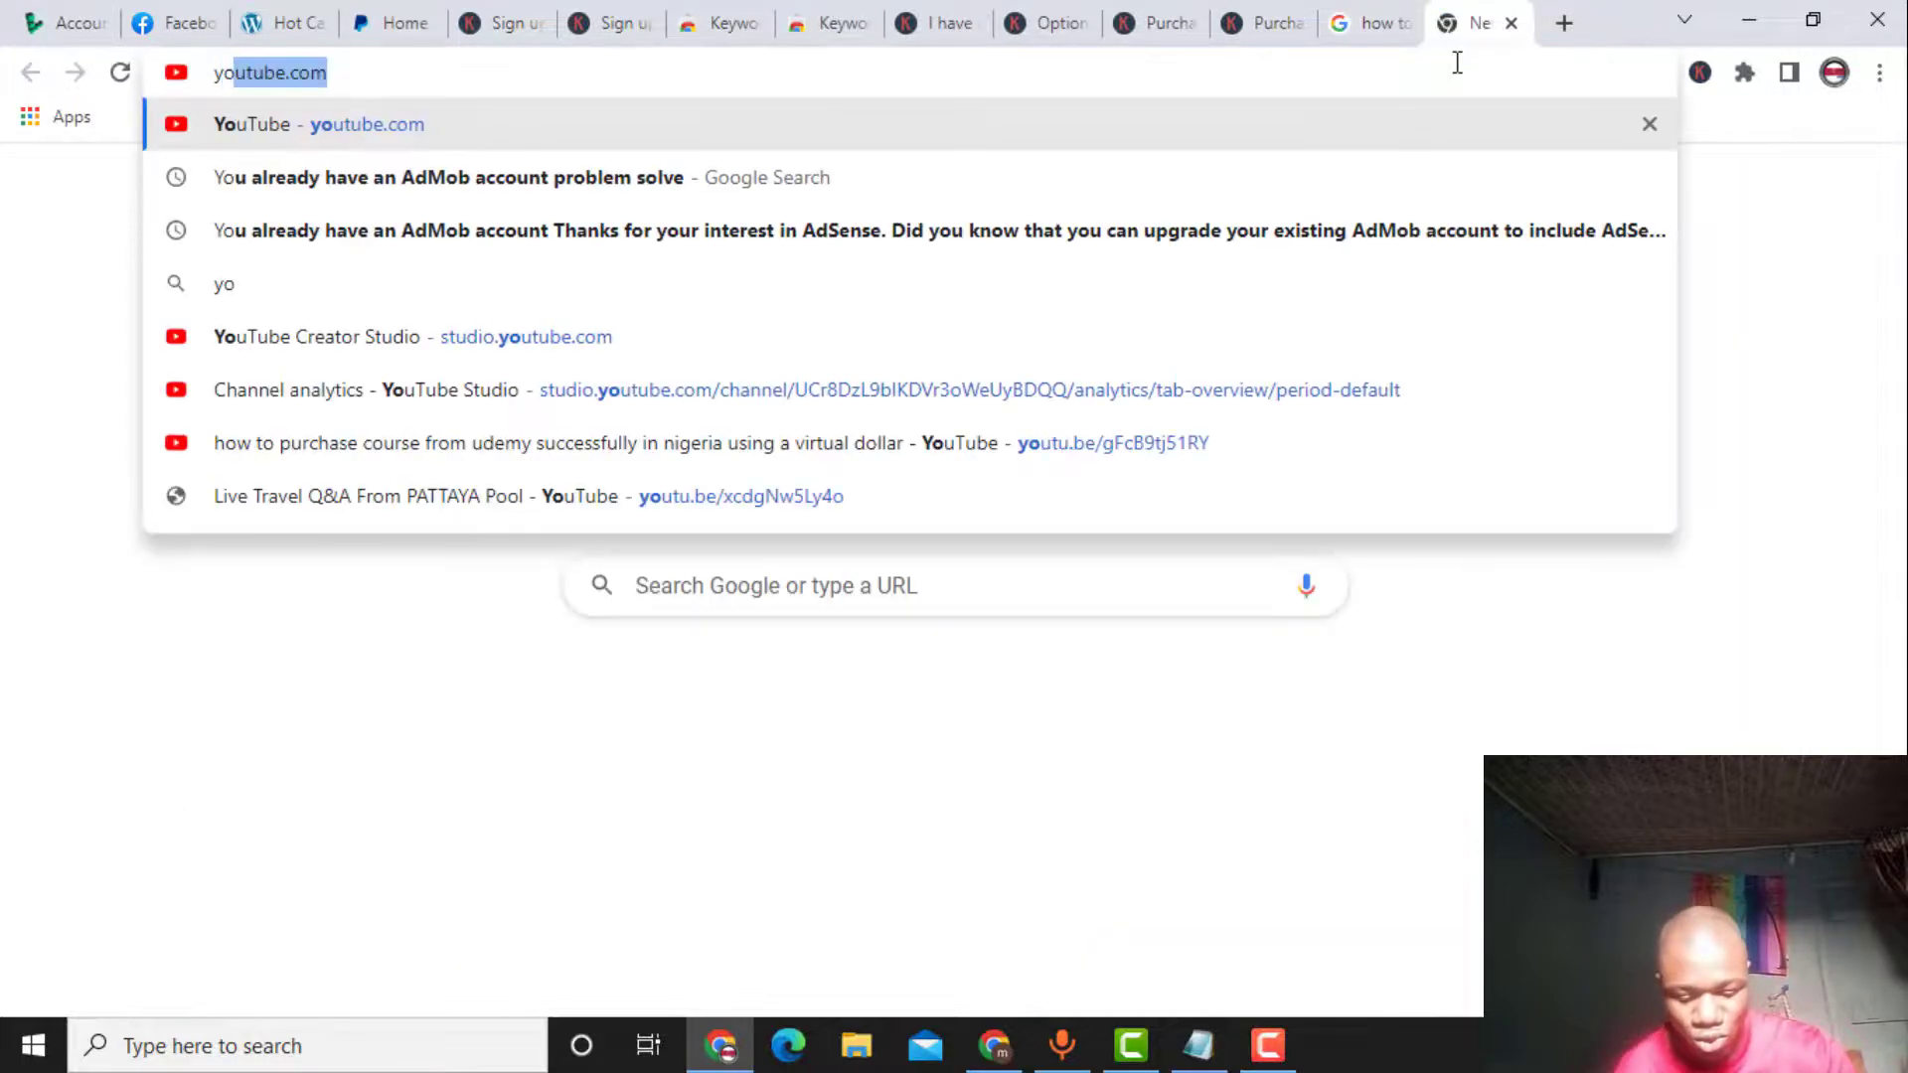
pyautogui.press('Return')
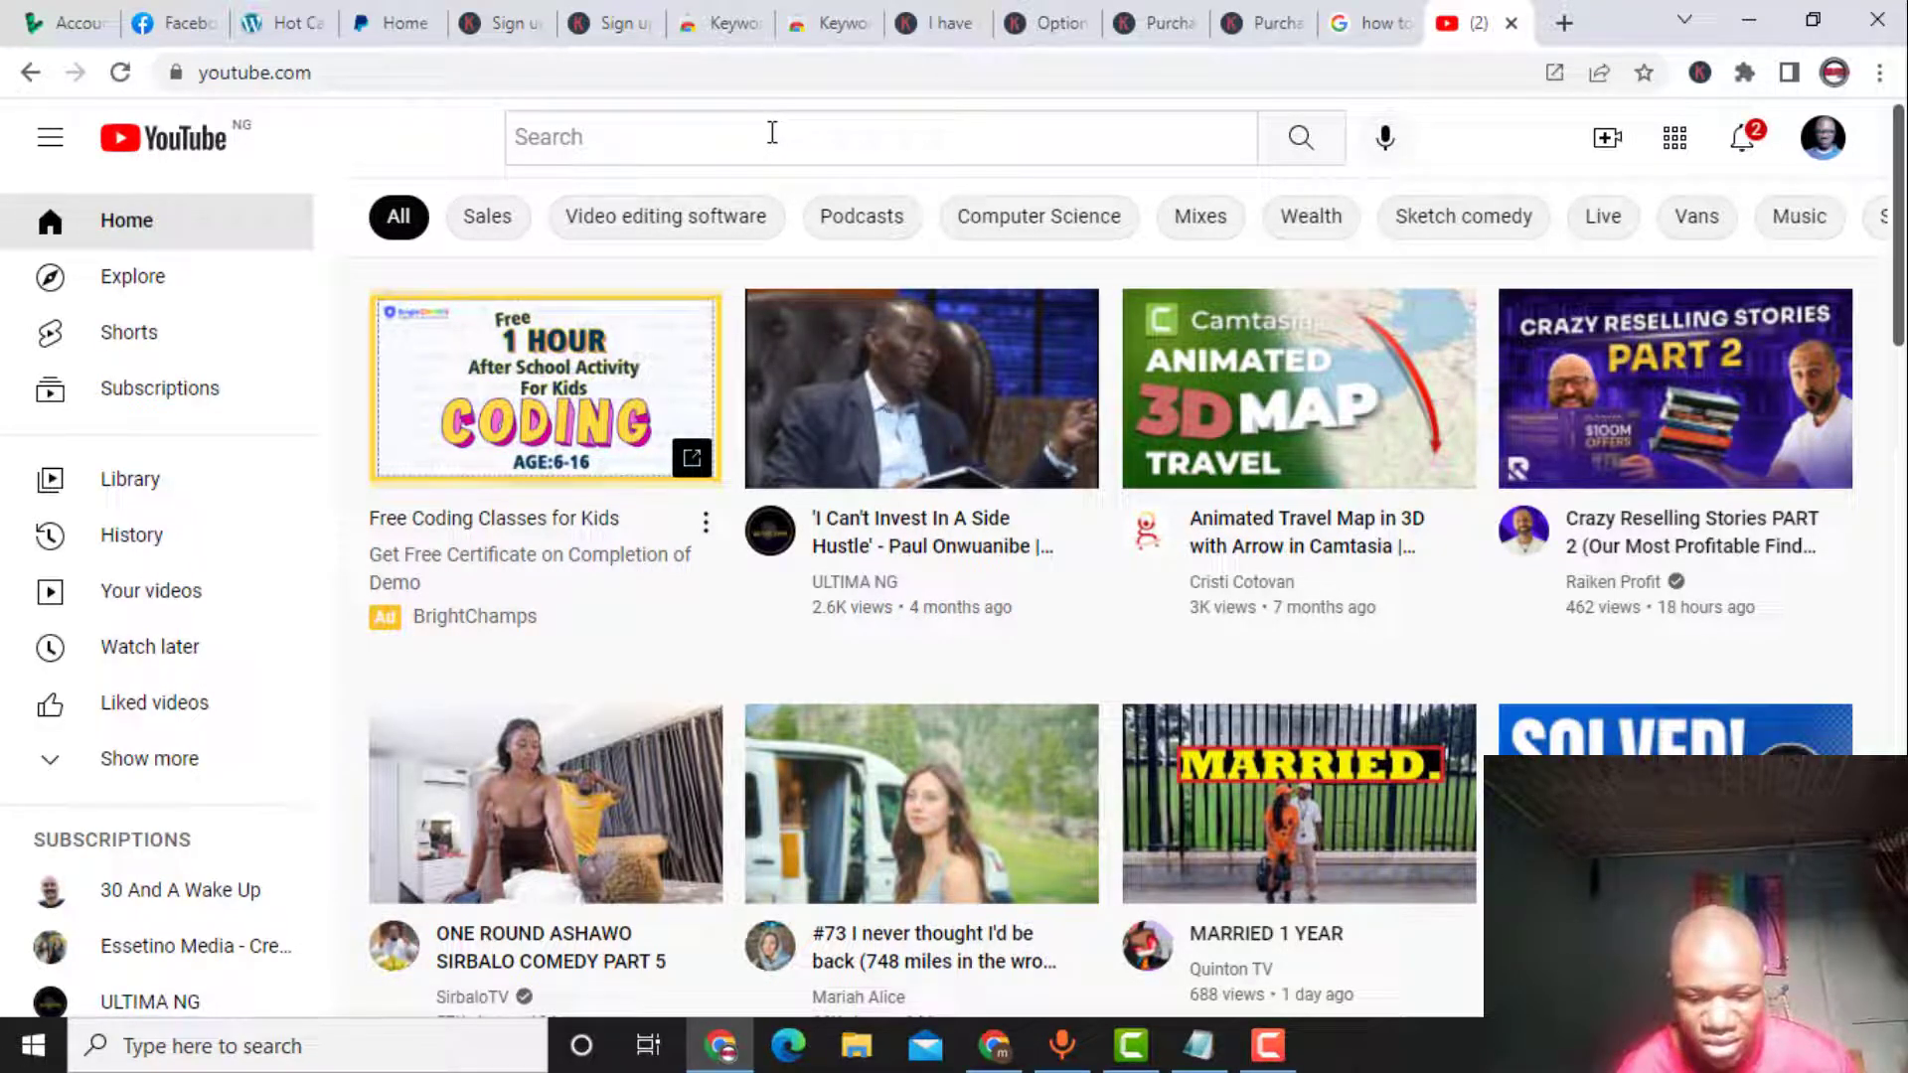
# Search YouTube for "how to make money online"
pyautogui.click(772, 133)
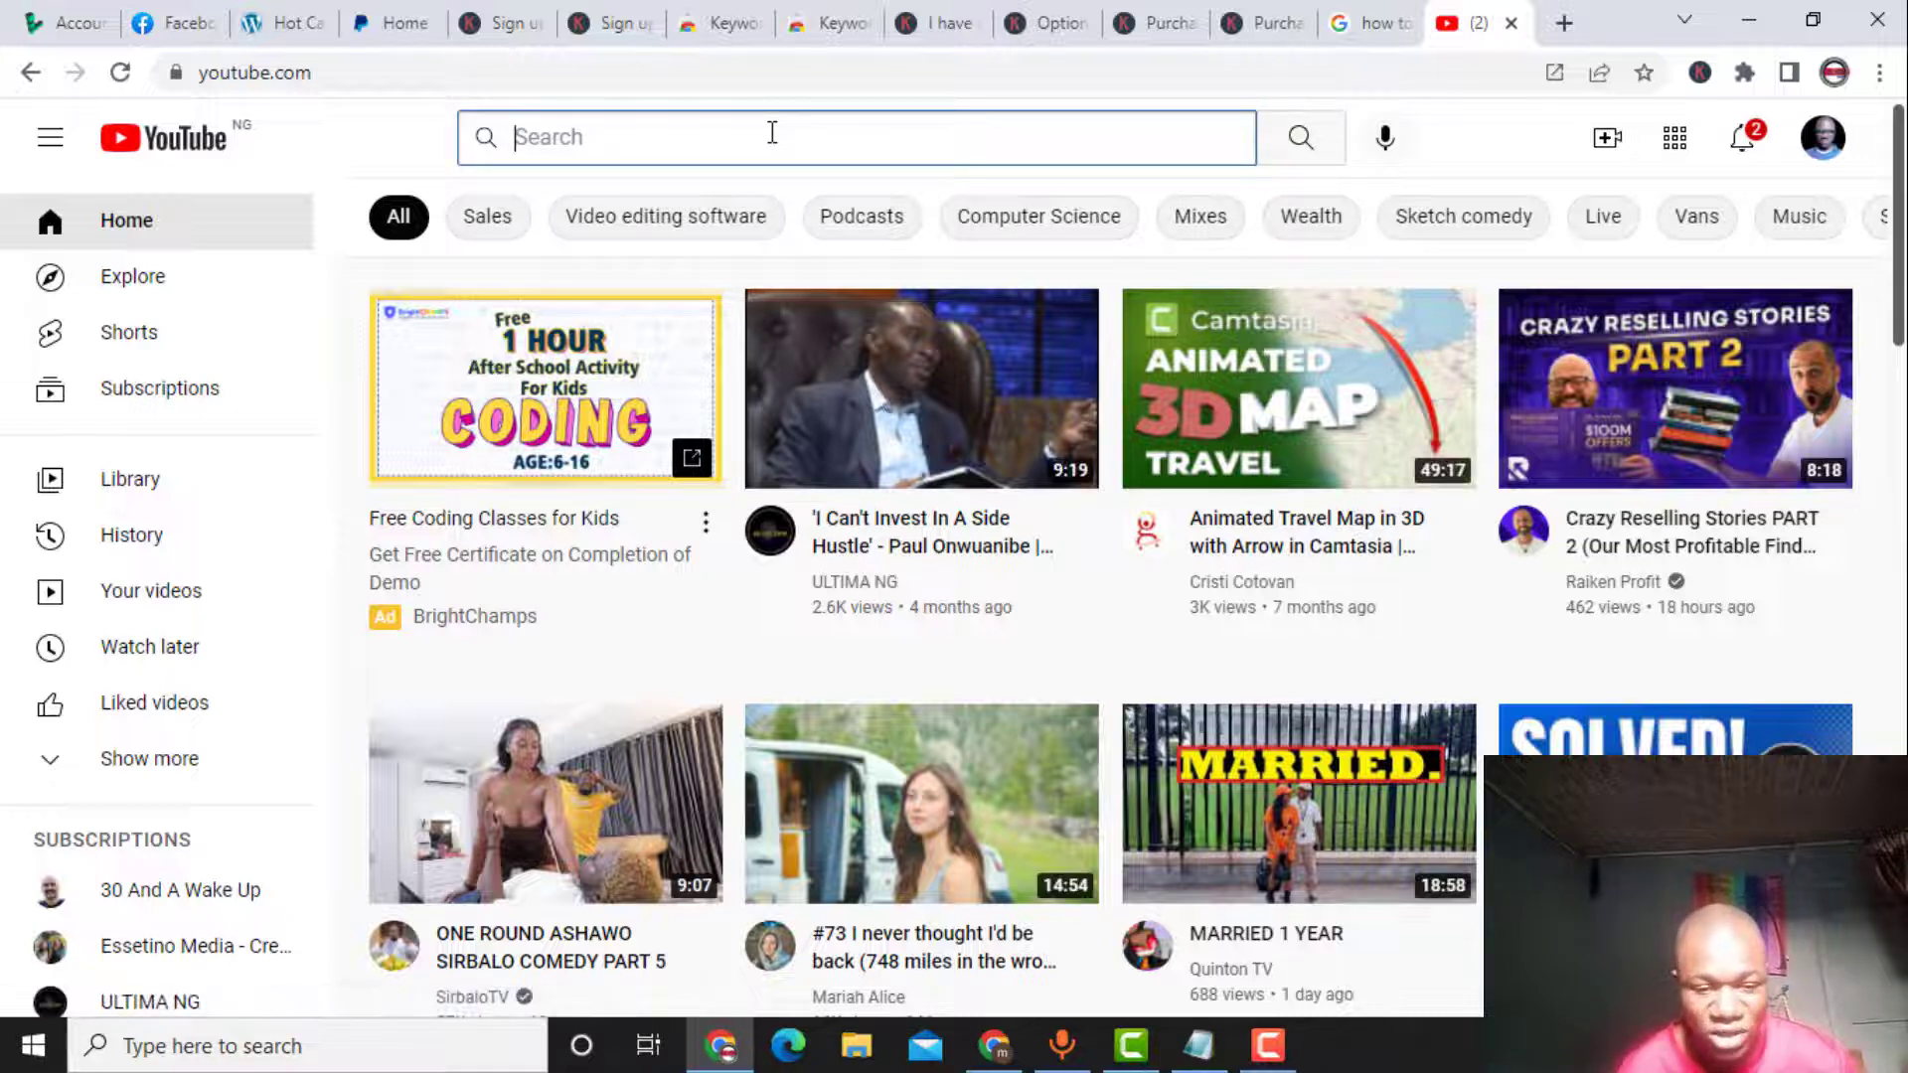
pyautogui.write('h')
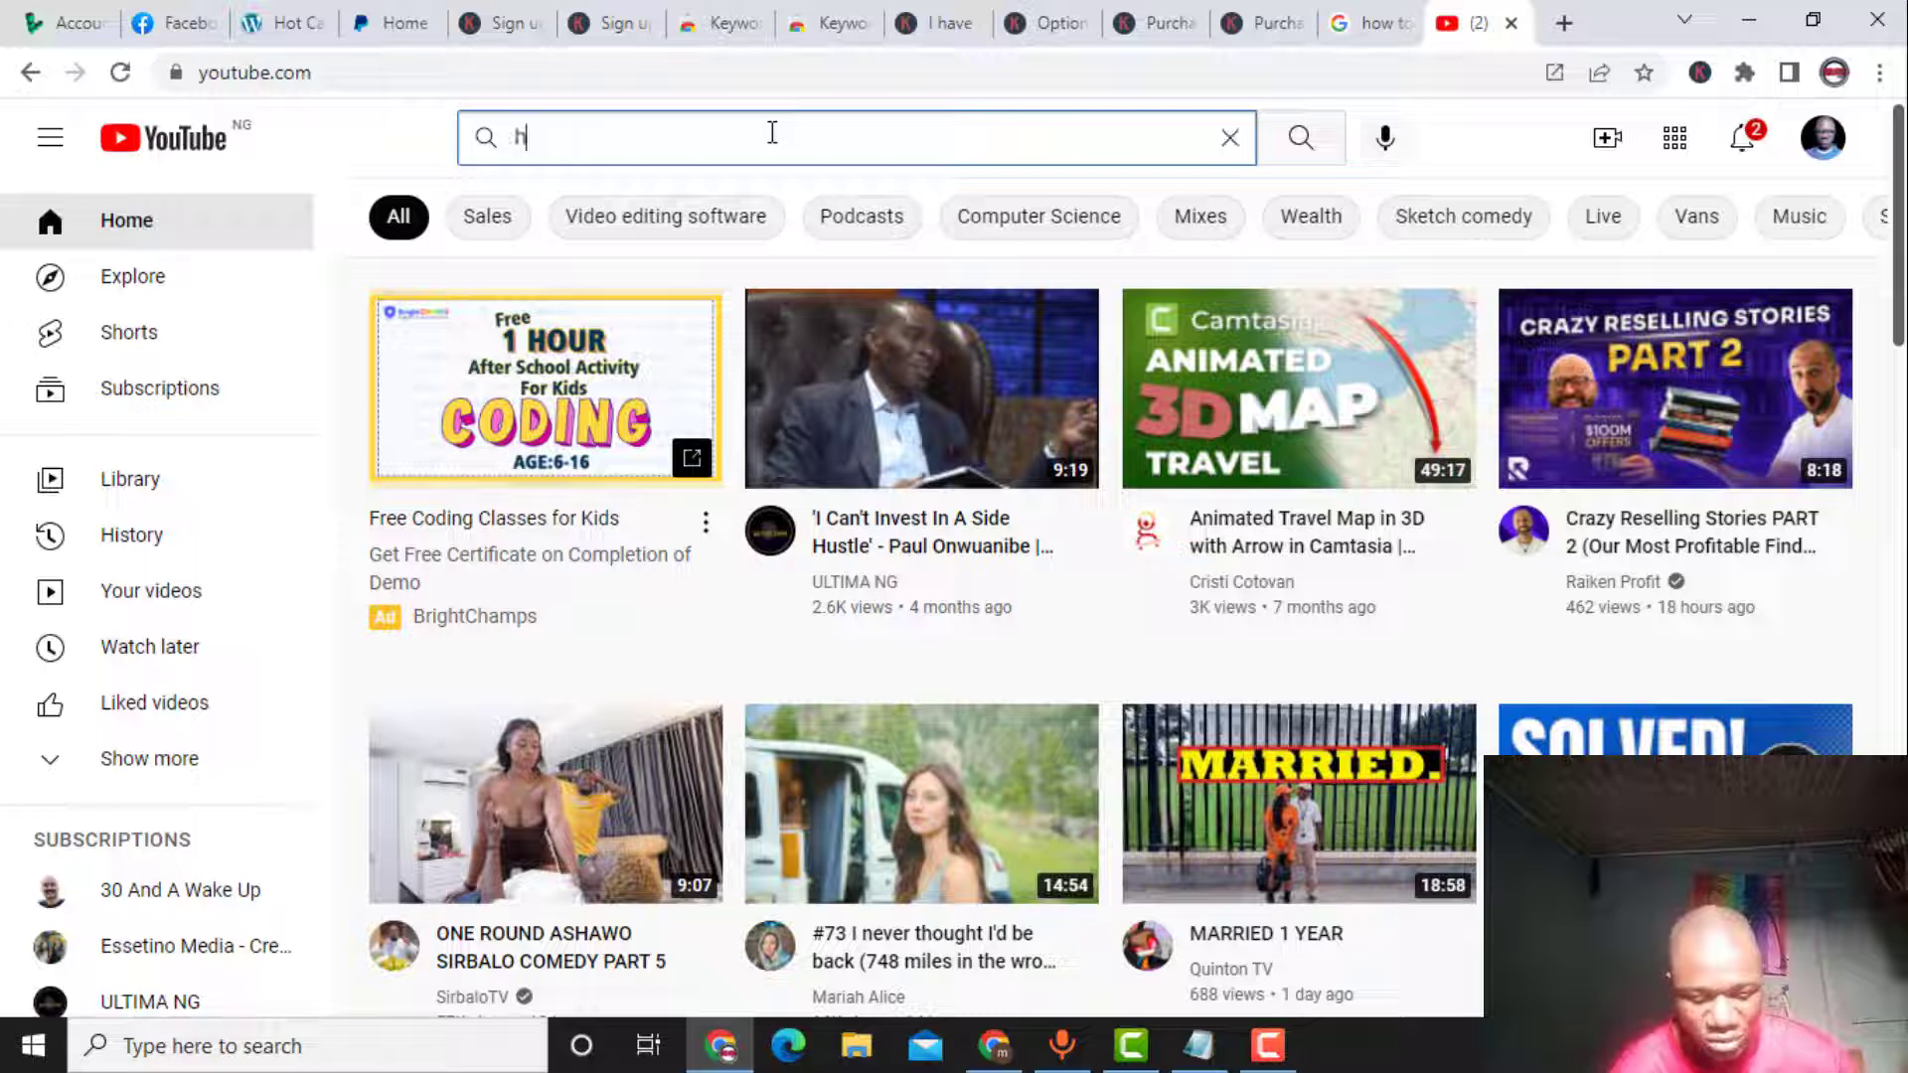
pyautogui.write('ow to ma')
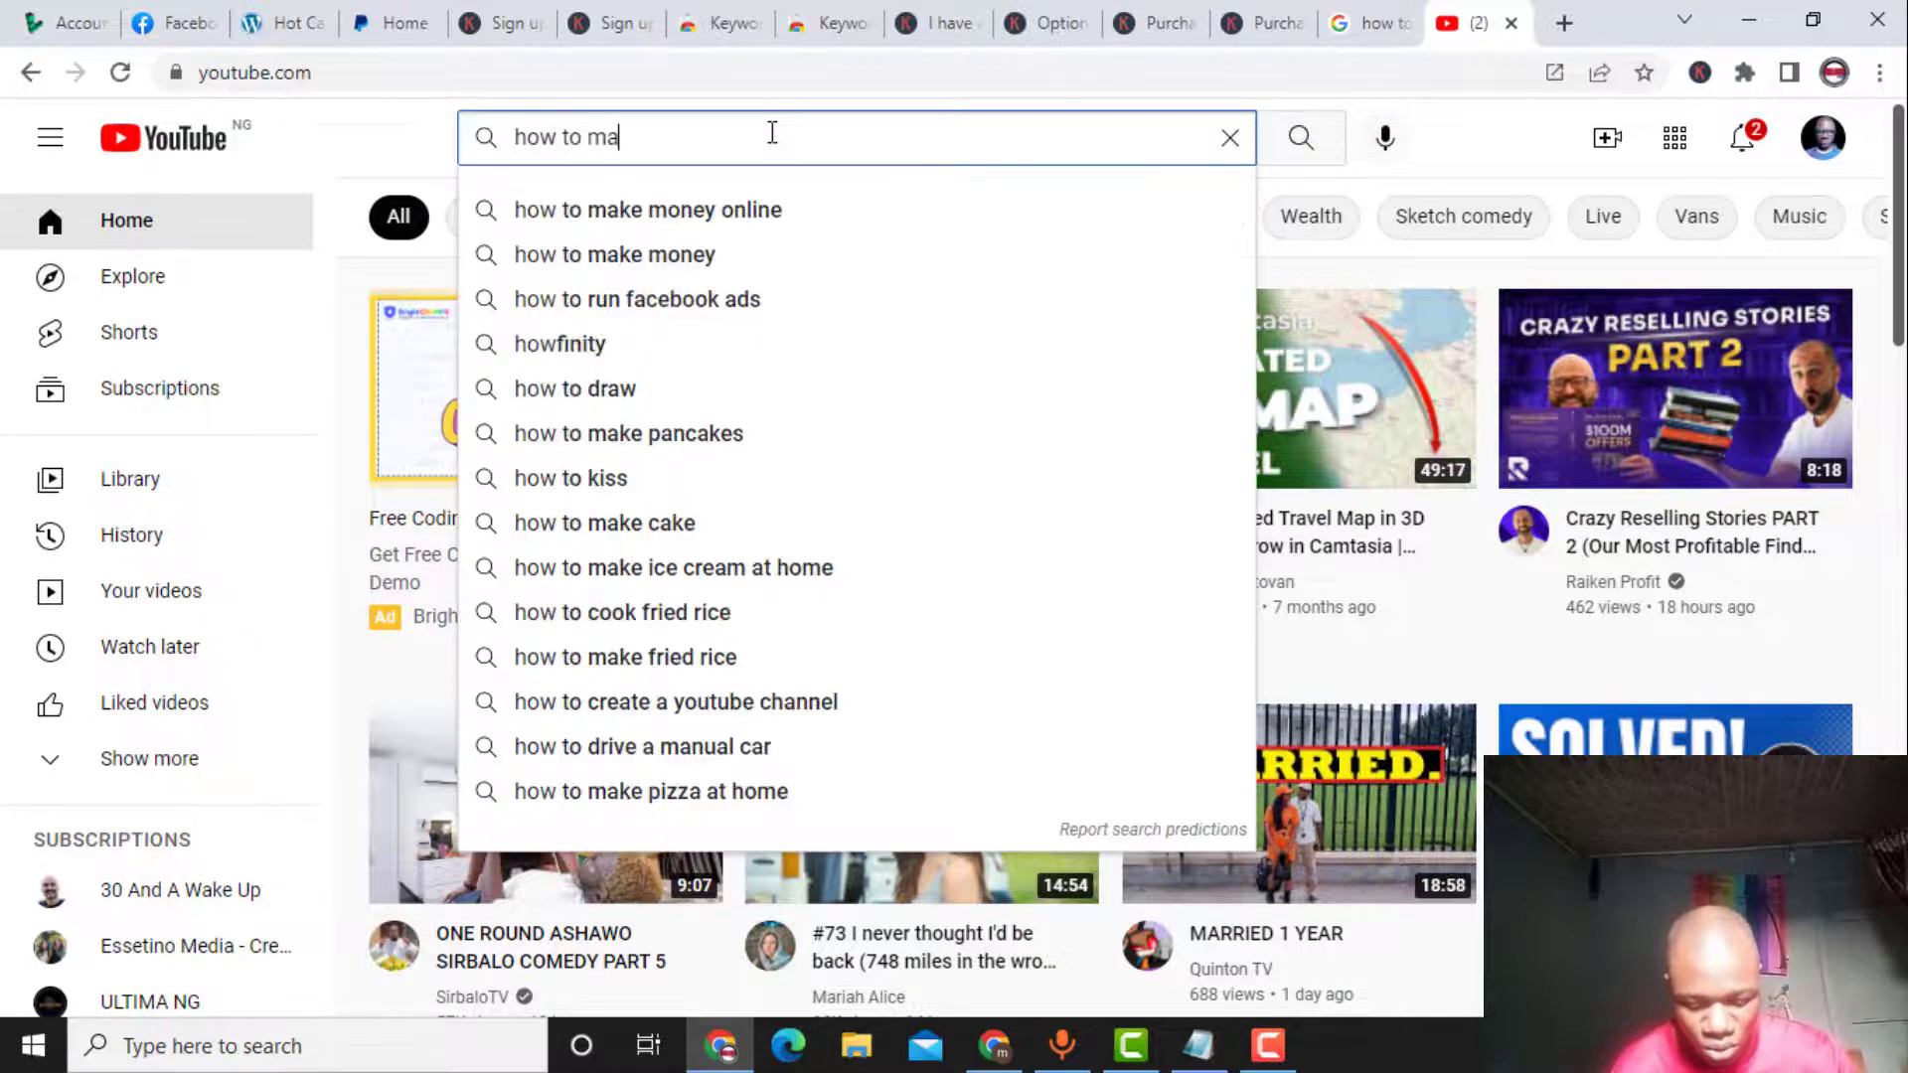
pyautogui.write('ke mon')
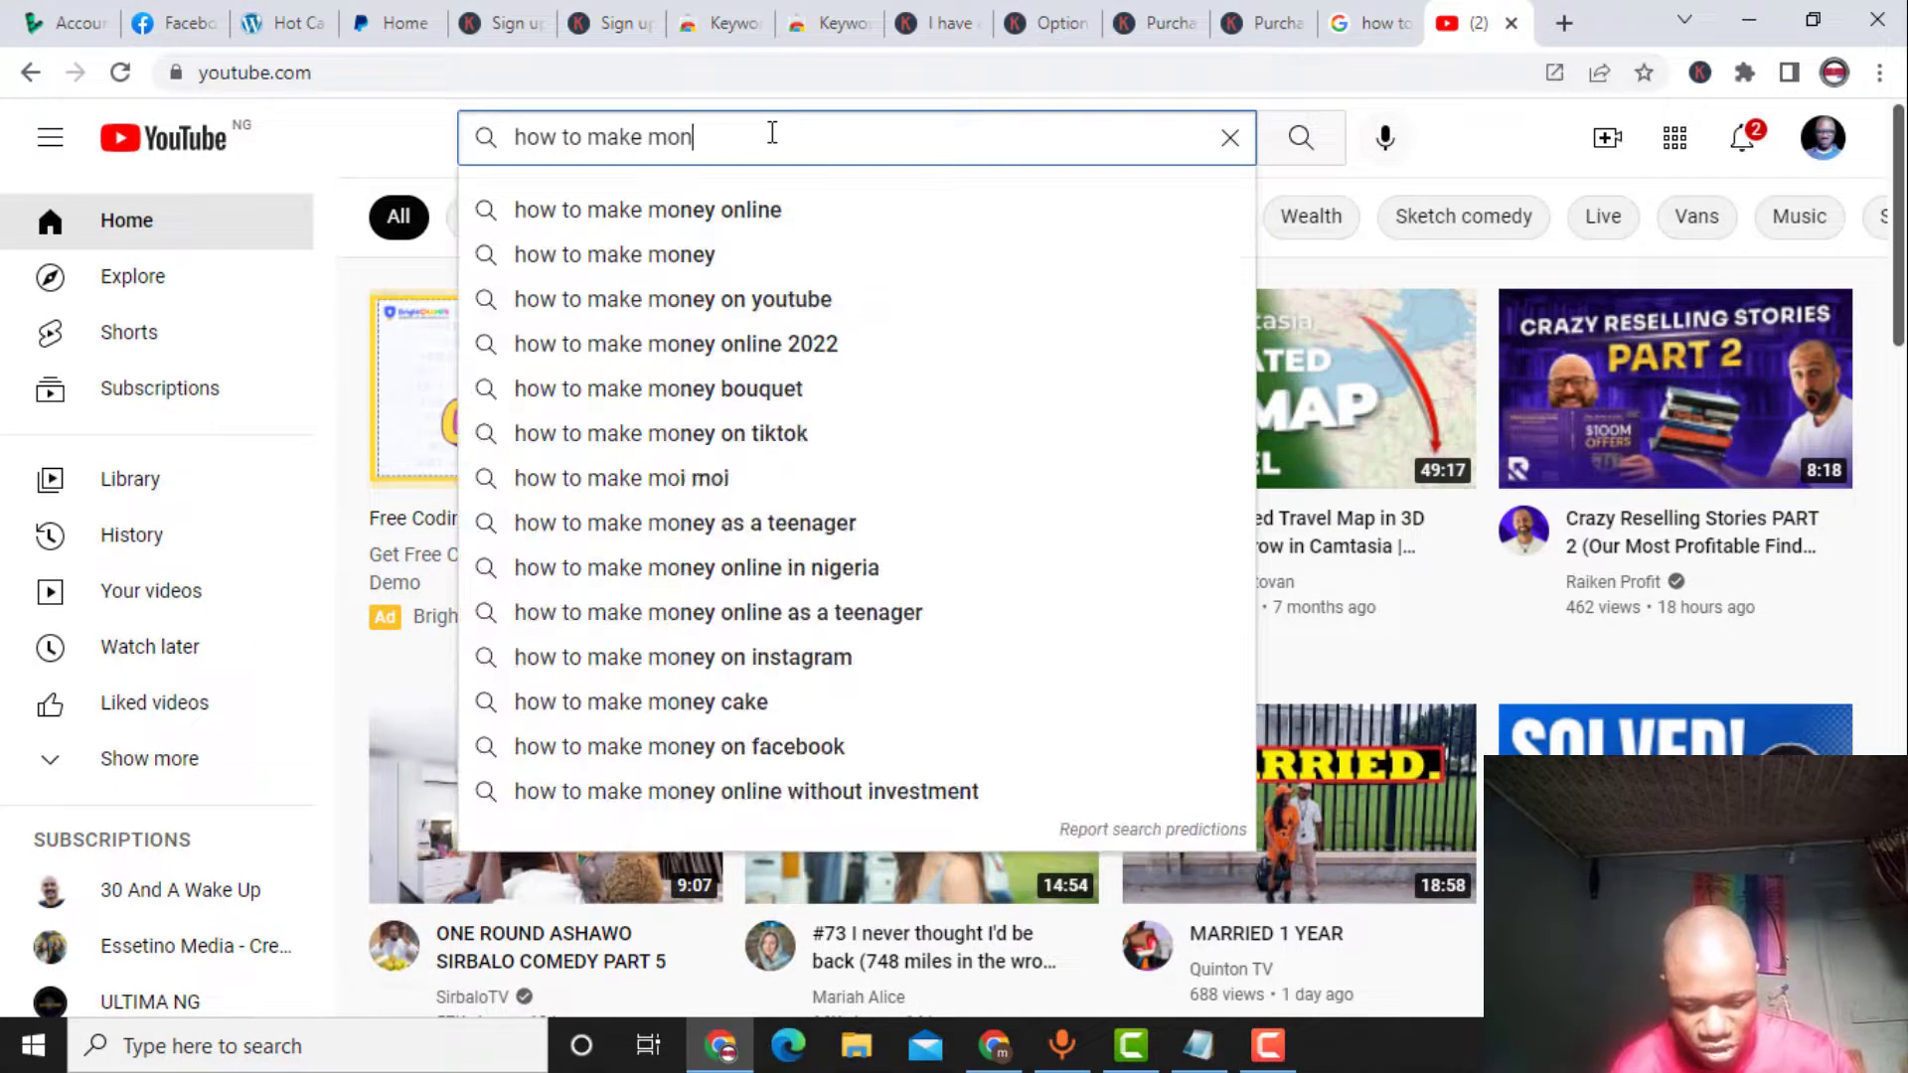
pyautogui.write('ey ')
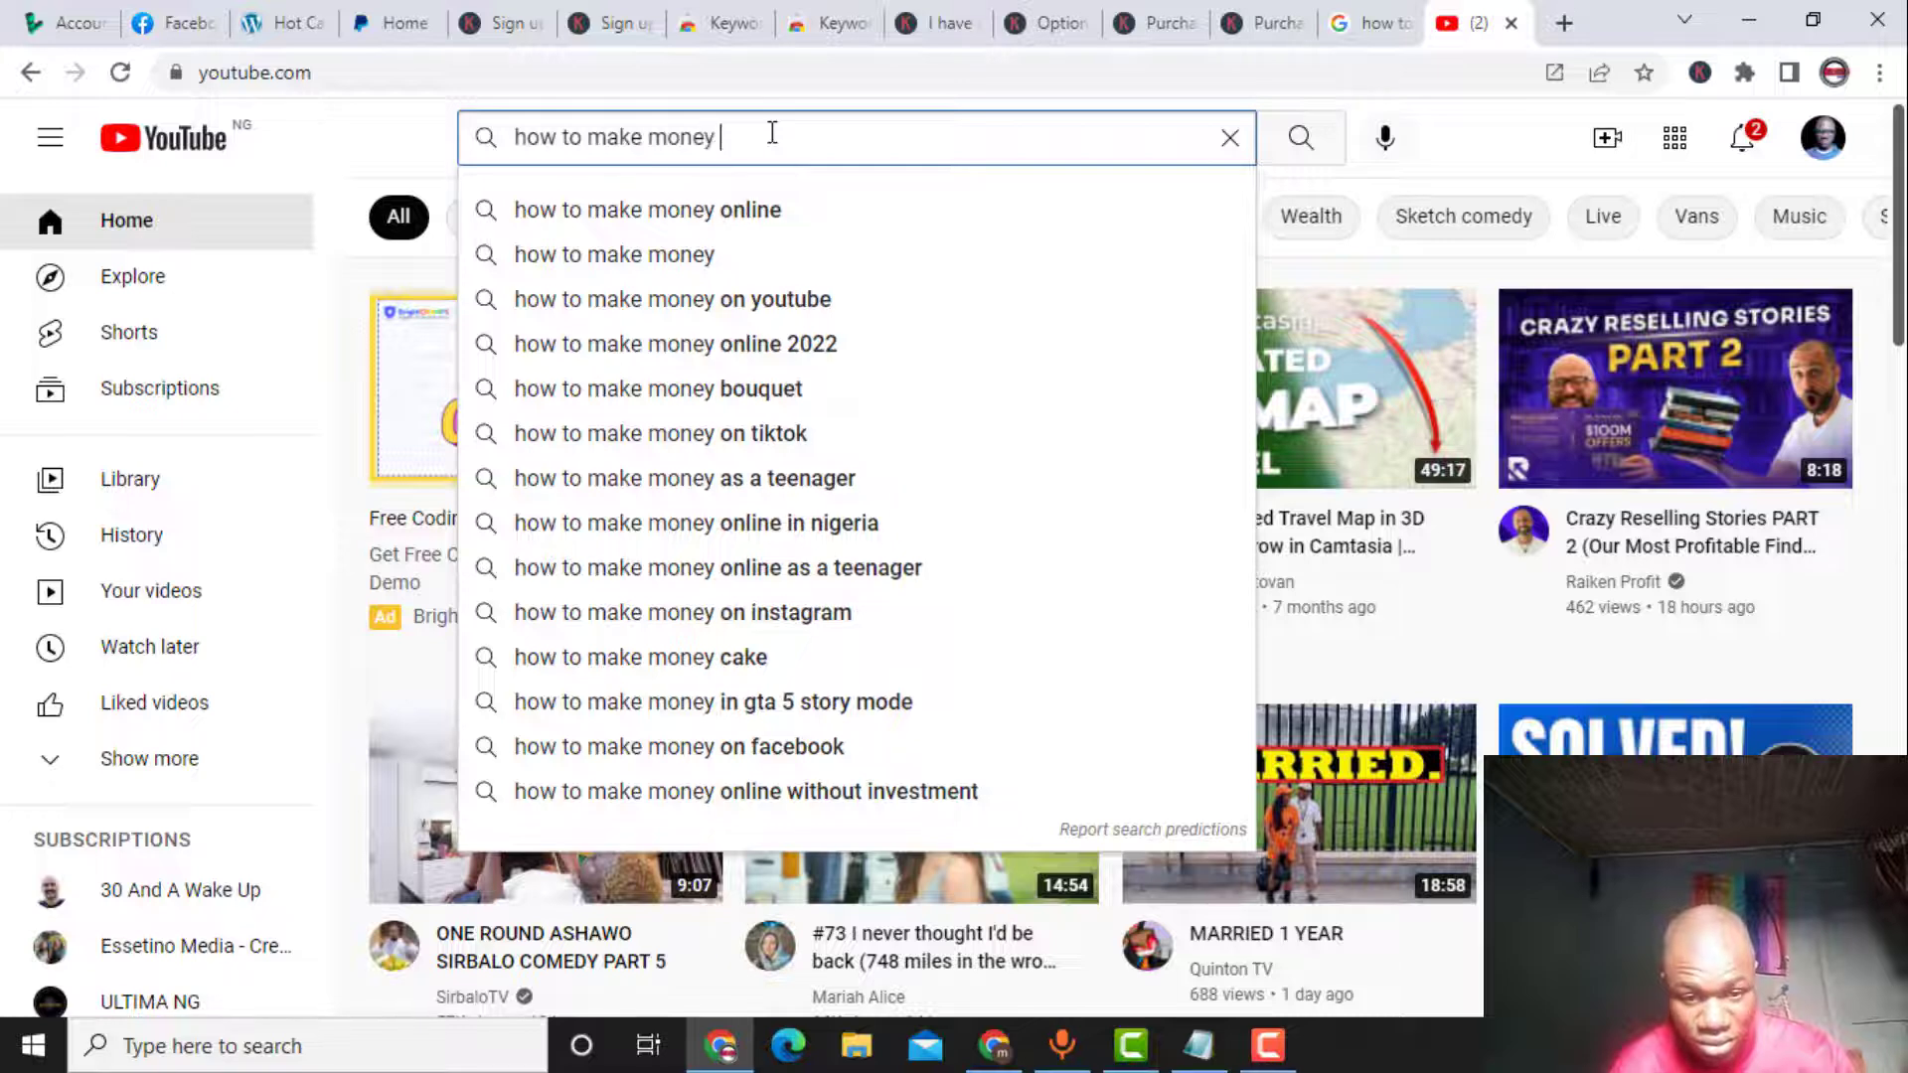
pyautogui.write('online')
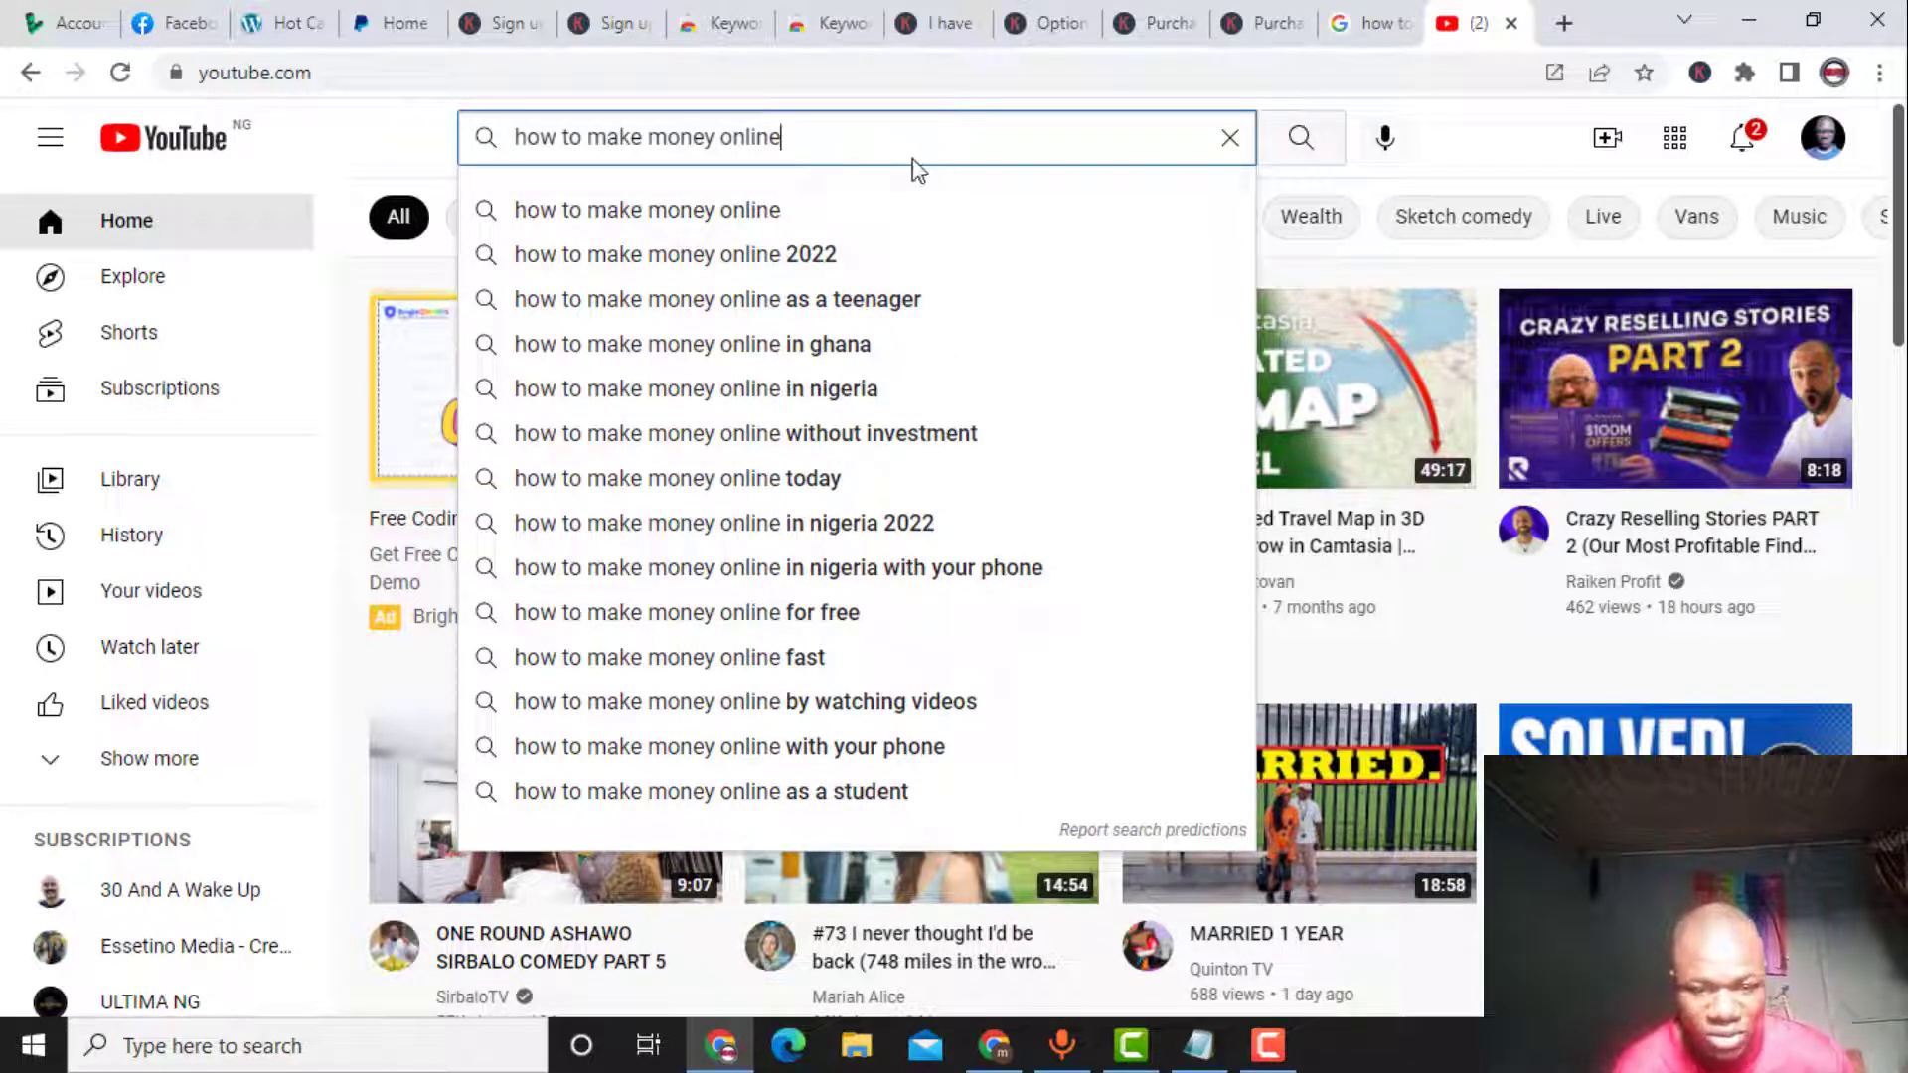
pyautogui.press('Return')
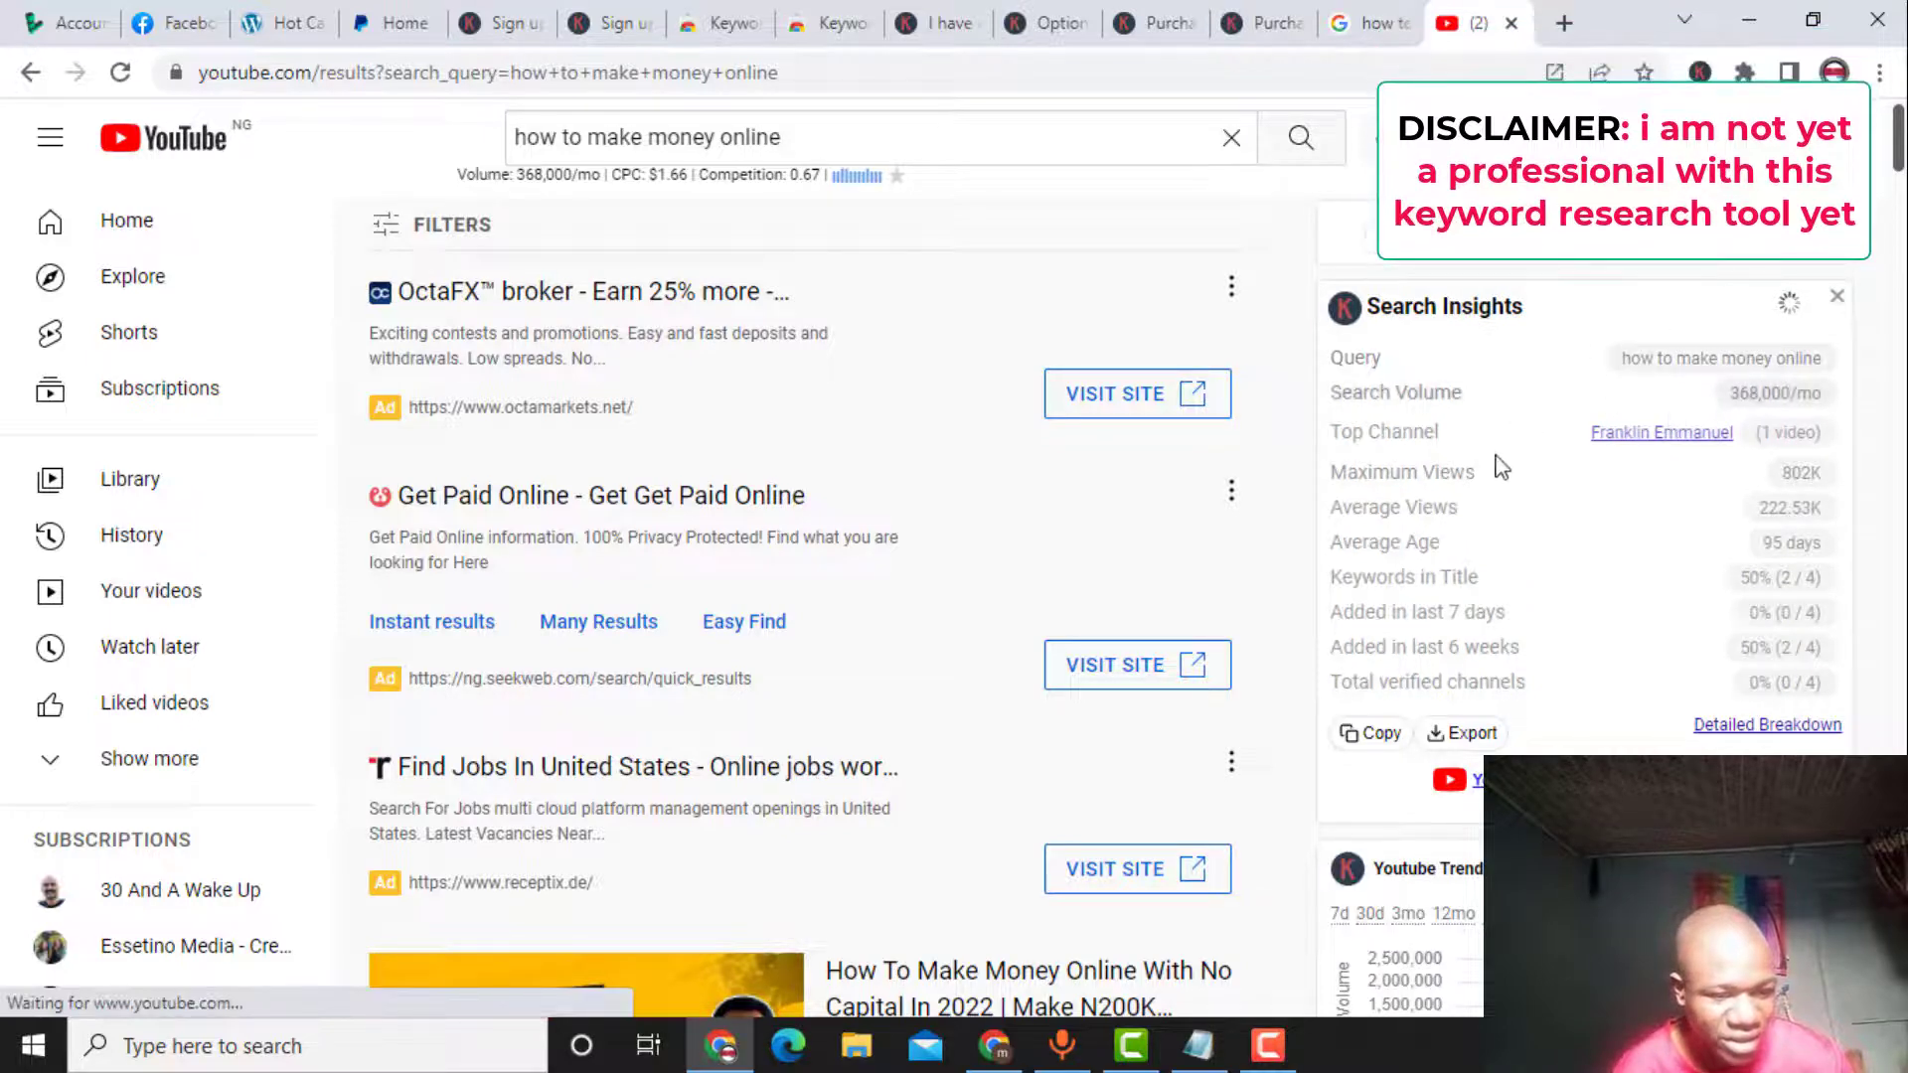
# Examine the volume, CPC and competition of the YouTube search phrase and the keyword data of its search suggestions
pyautogui.scroll(-1, 1630, 373)
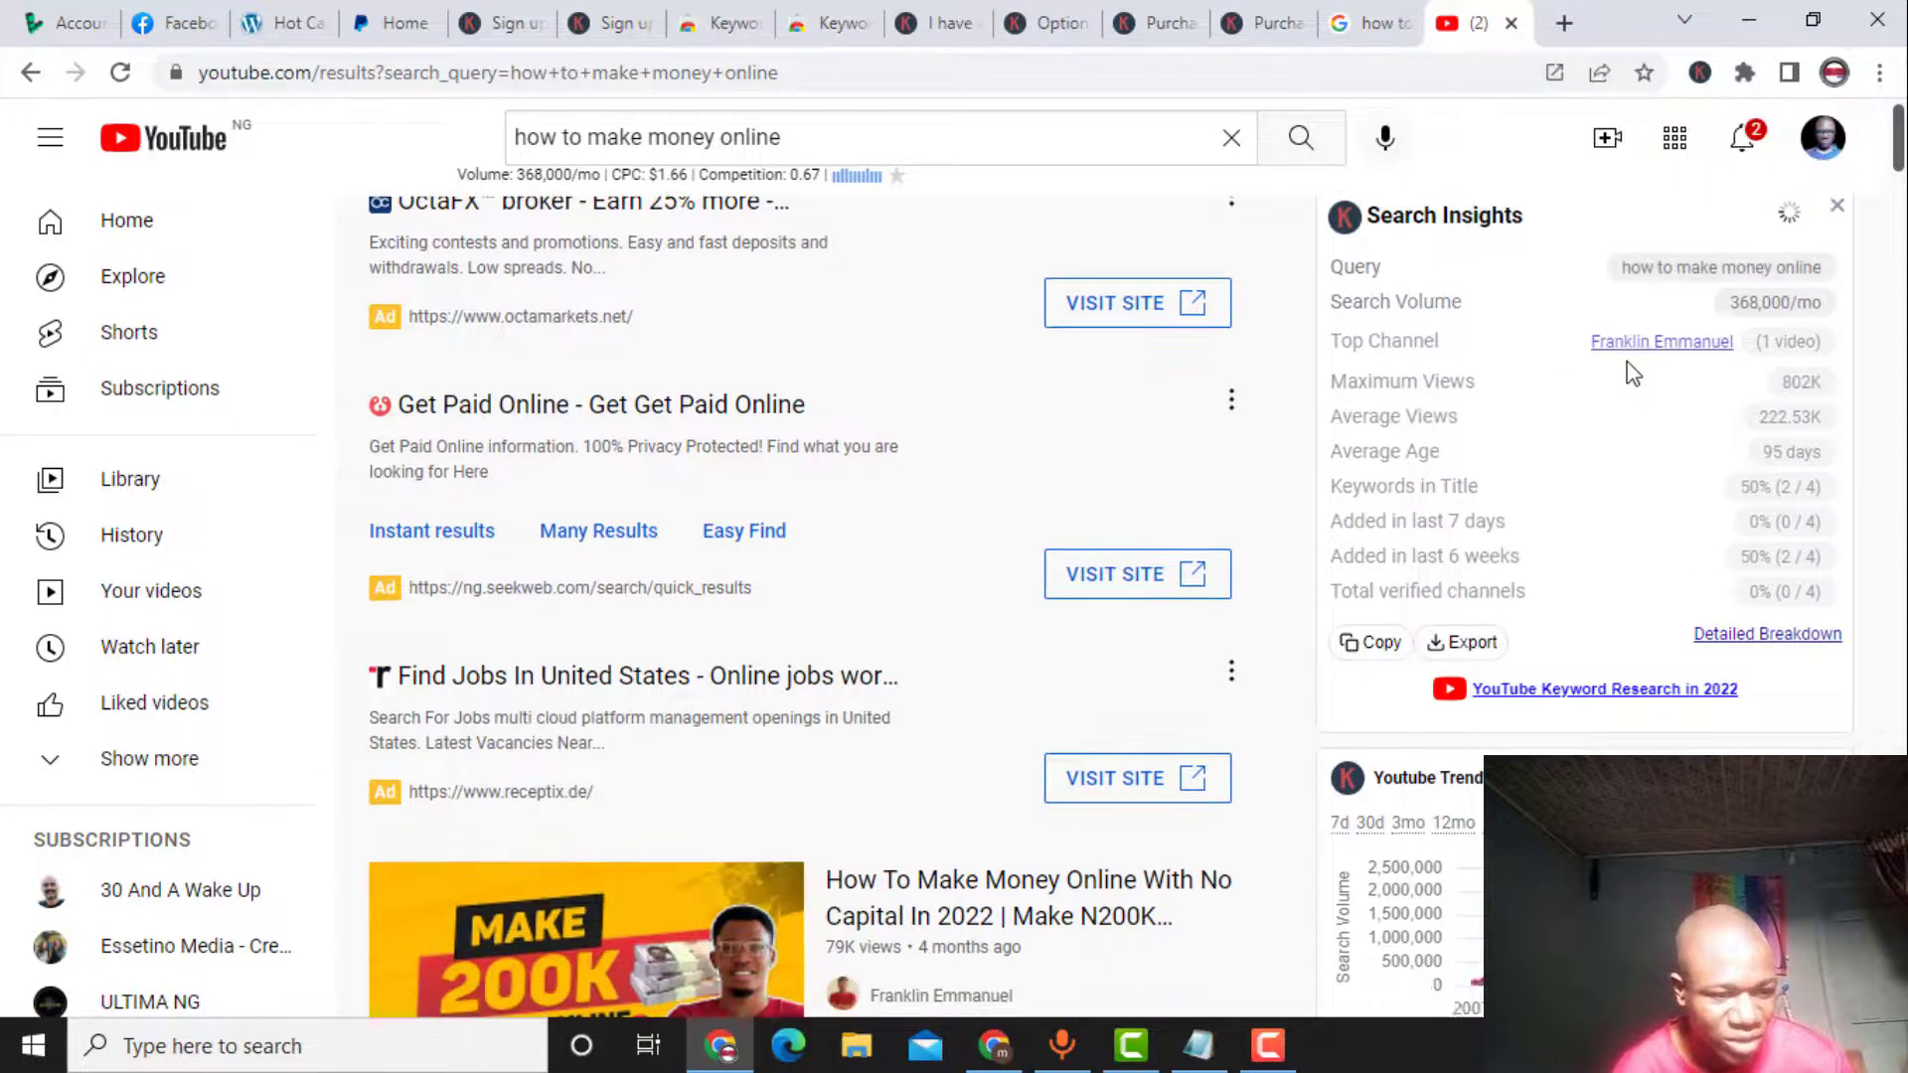
pyautogui.scroll(1, 1629, 368)
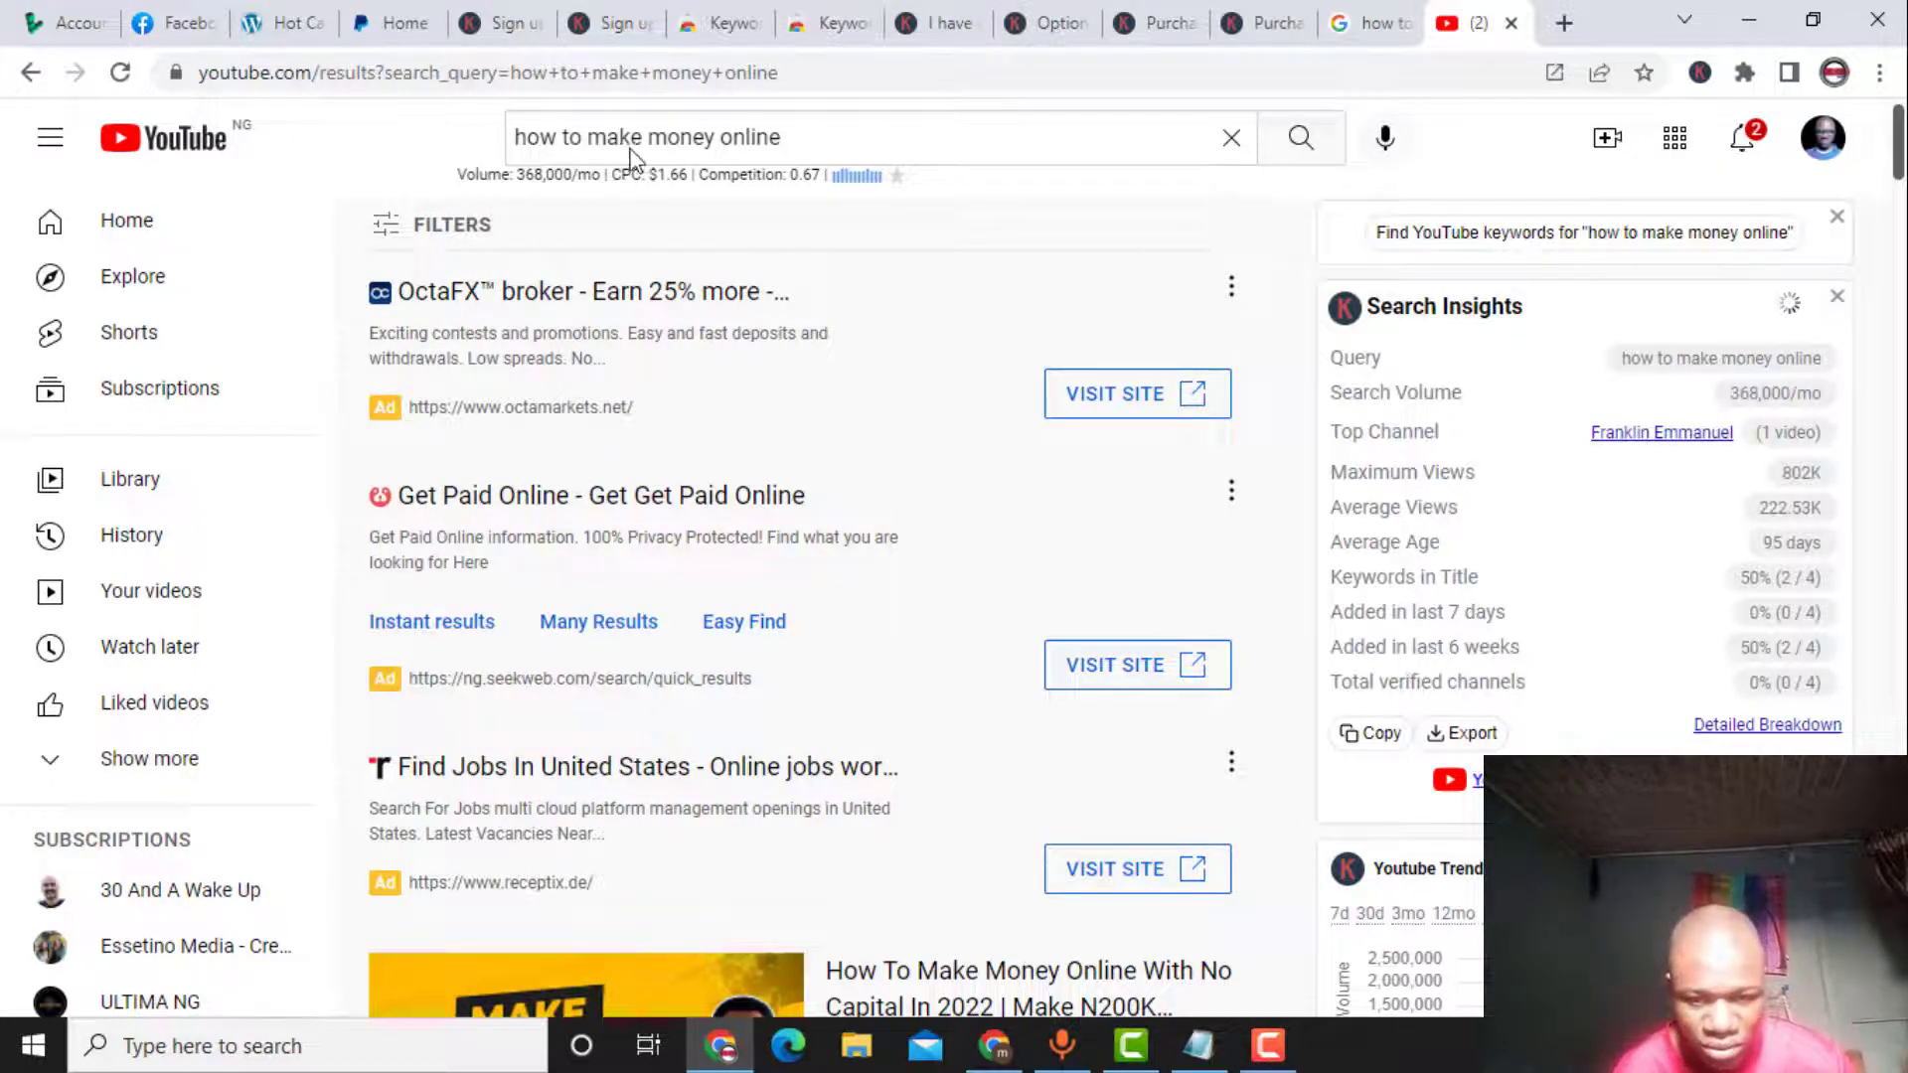
pyautogui.click(820, 151)
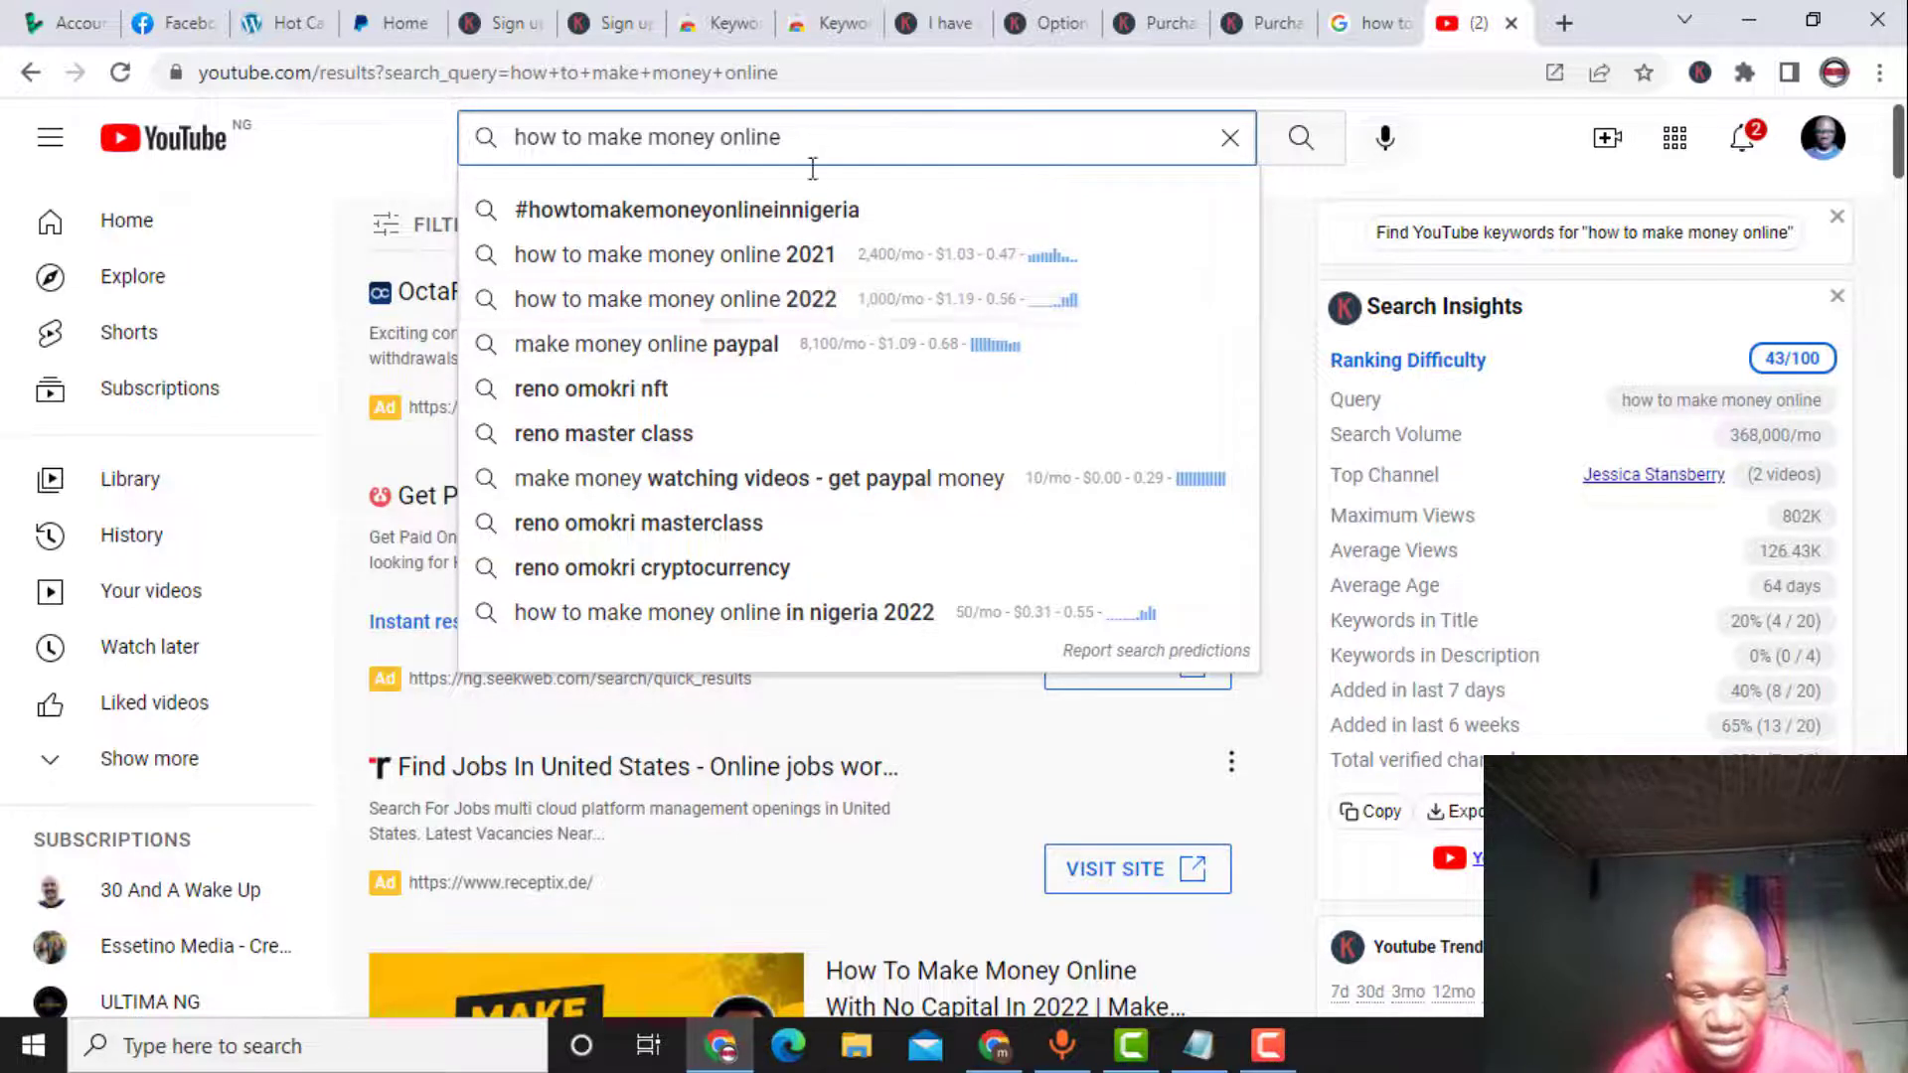
pyautogui.click(444, 137)
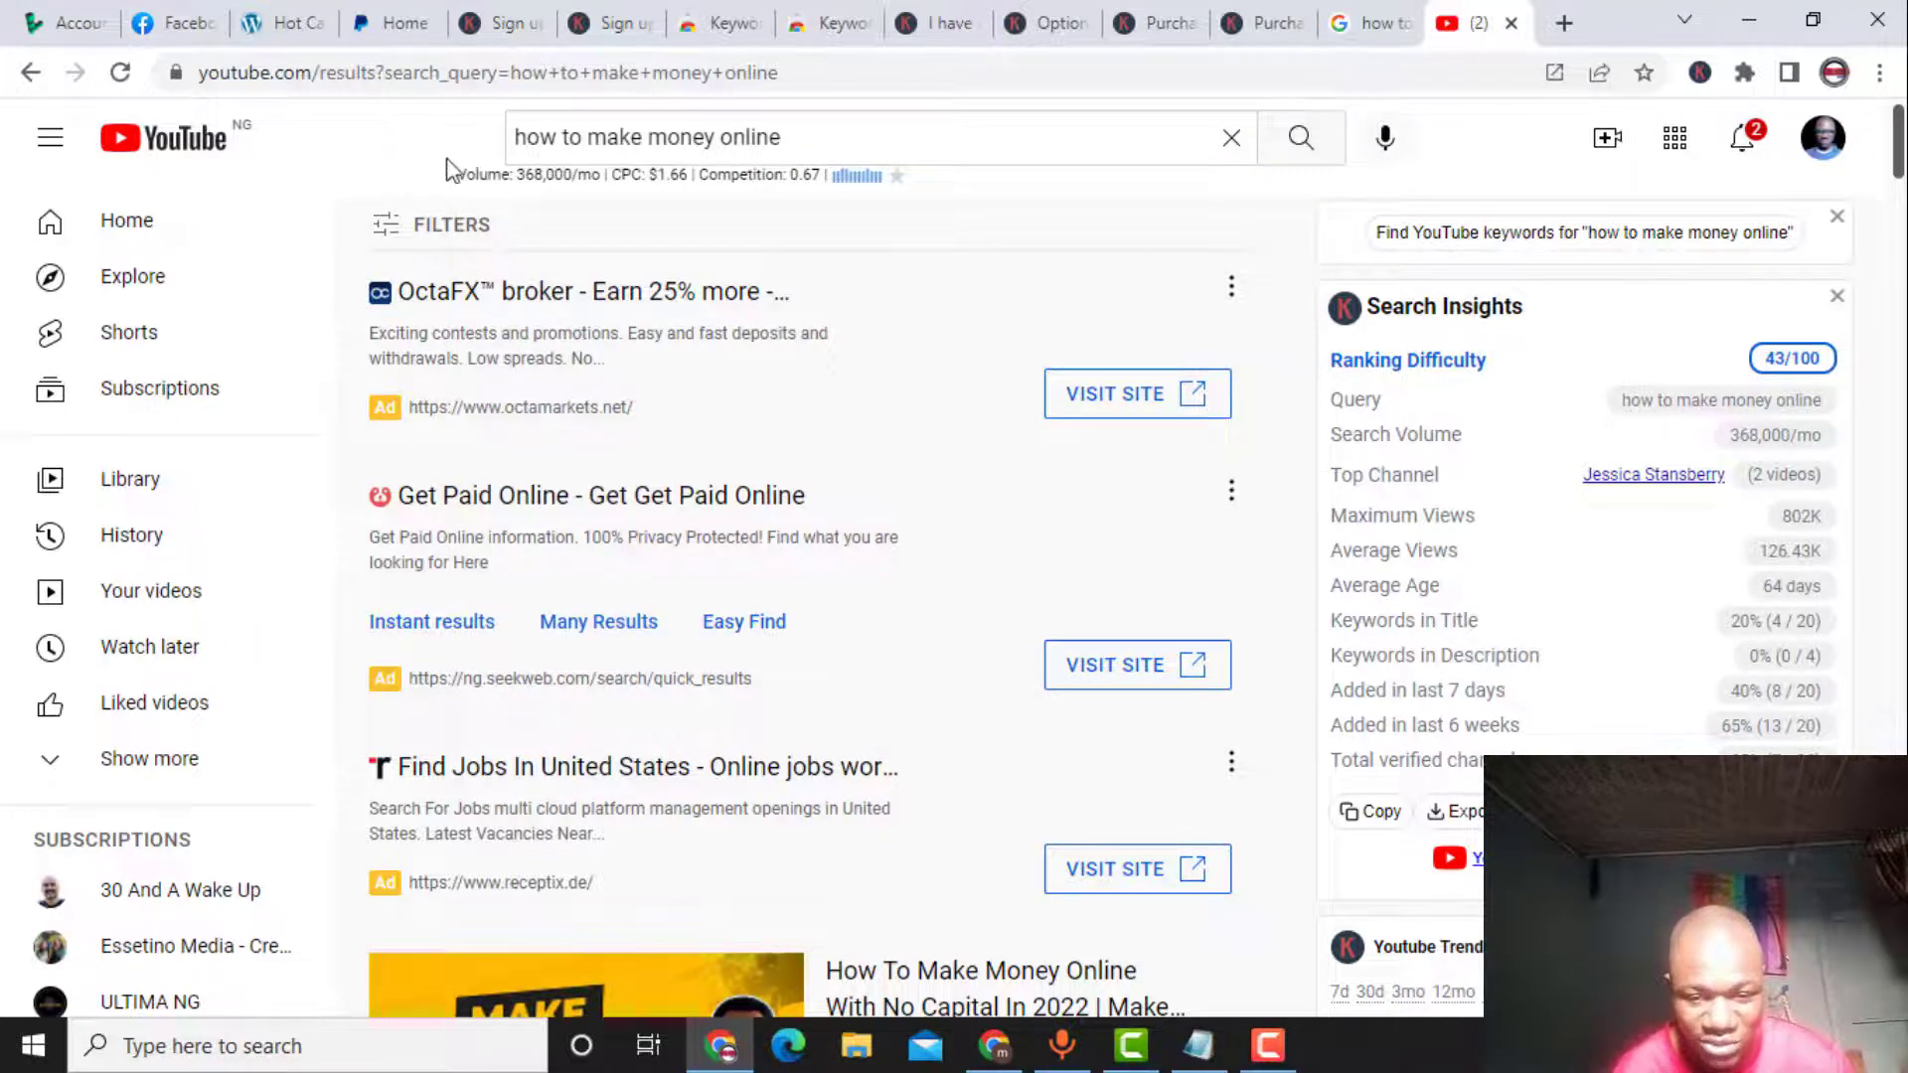
pyautogui.moveTo(446, 167); pyautogui.dragTo(823, 179)
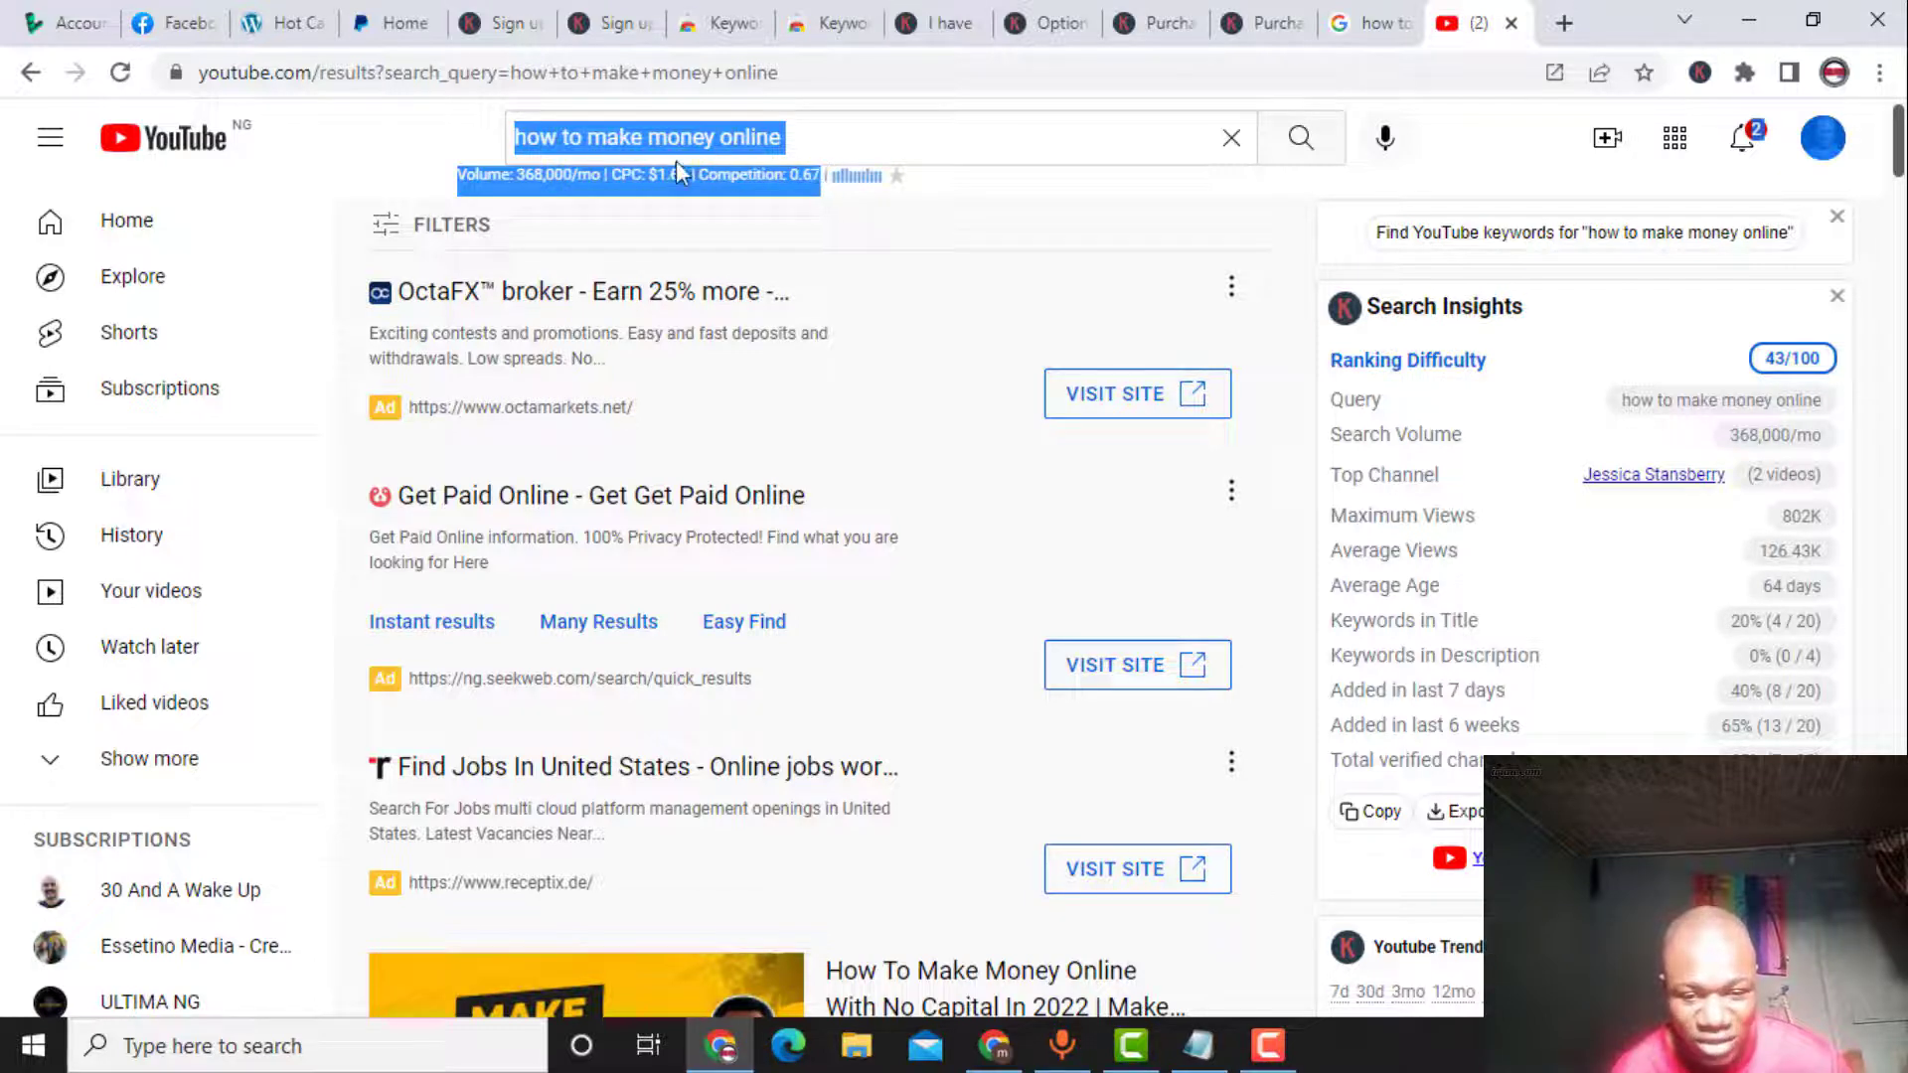
pyautogui.click(515, 166)
pyautogui.moveTo(516, 166); pyautogui.dragTo(609, 183)
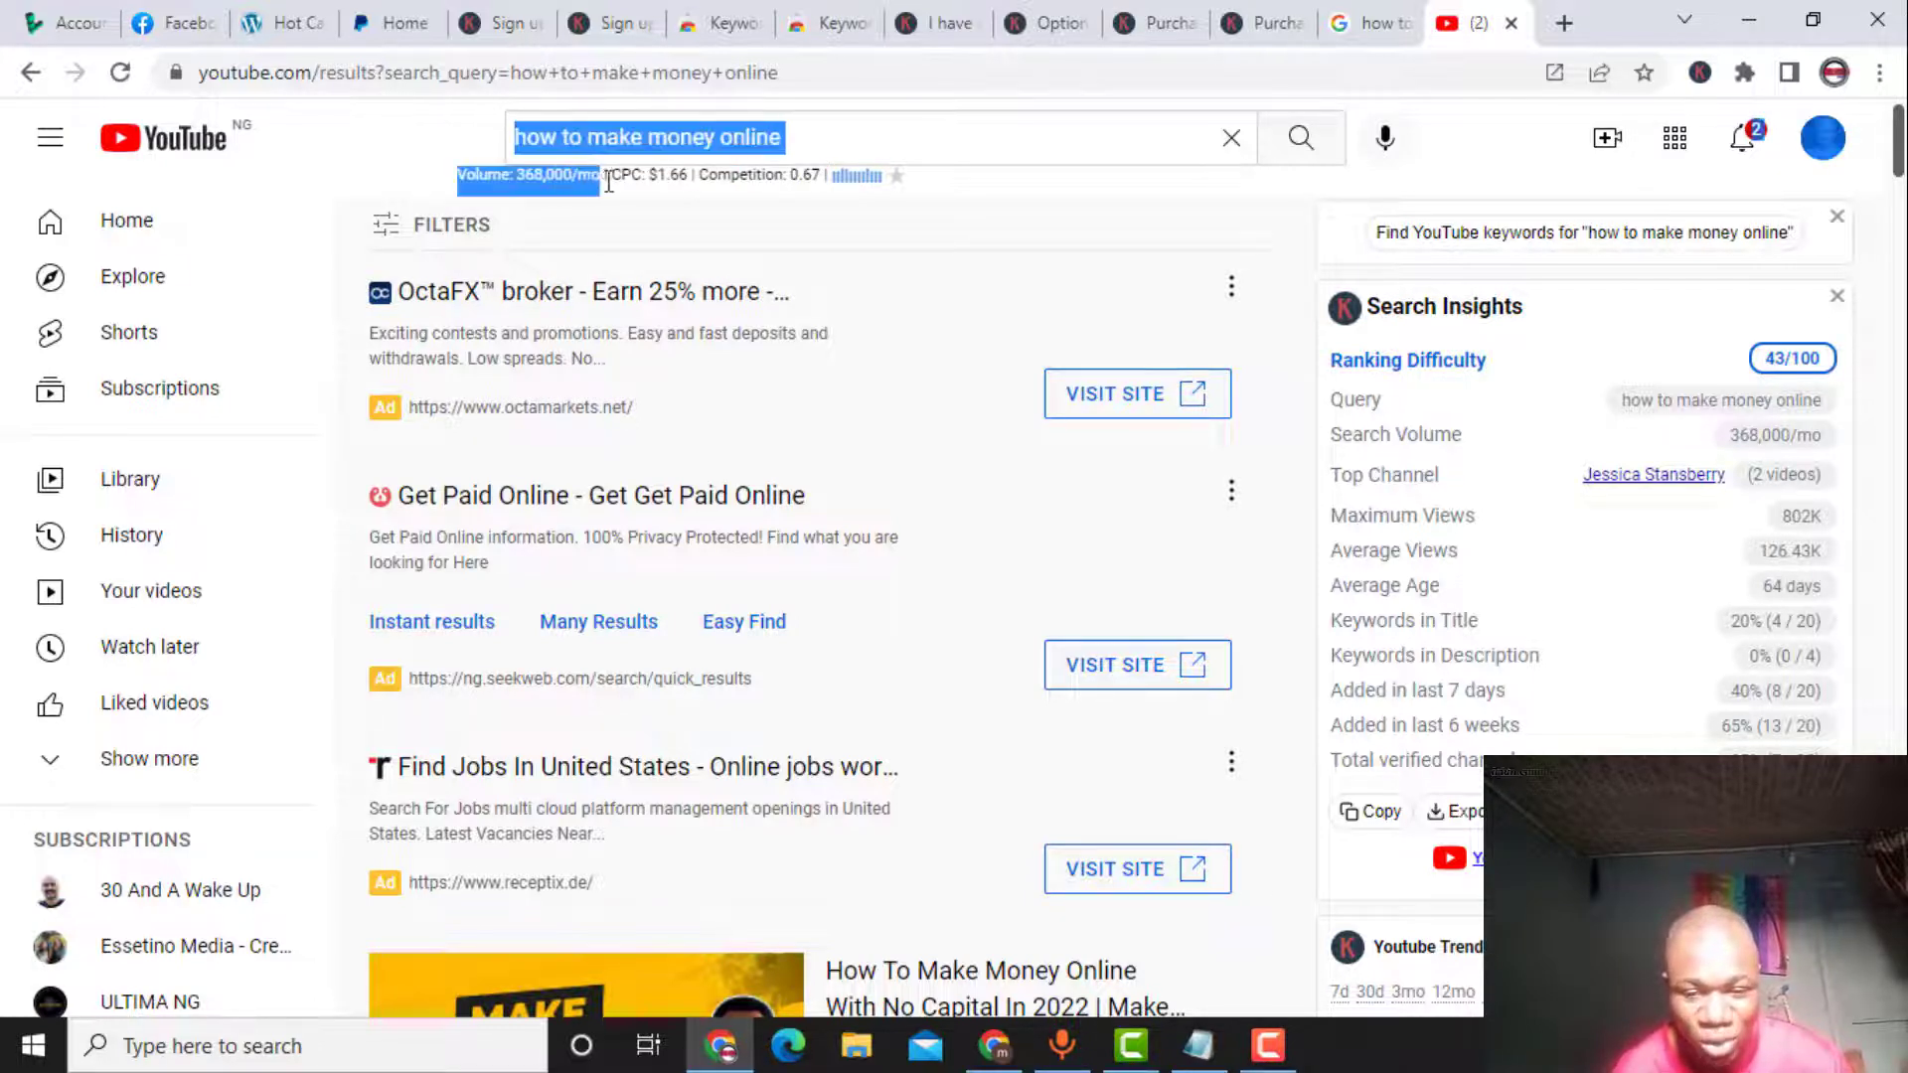
pyautogui.click(332, 140)
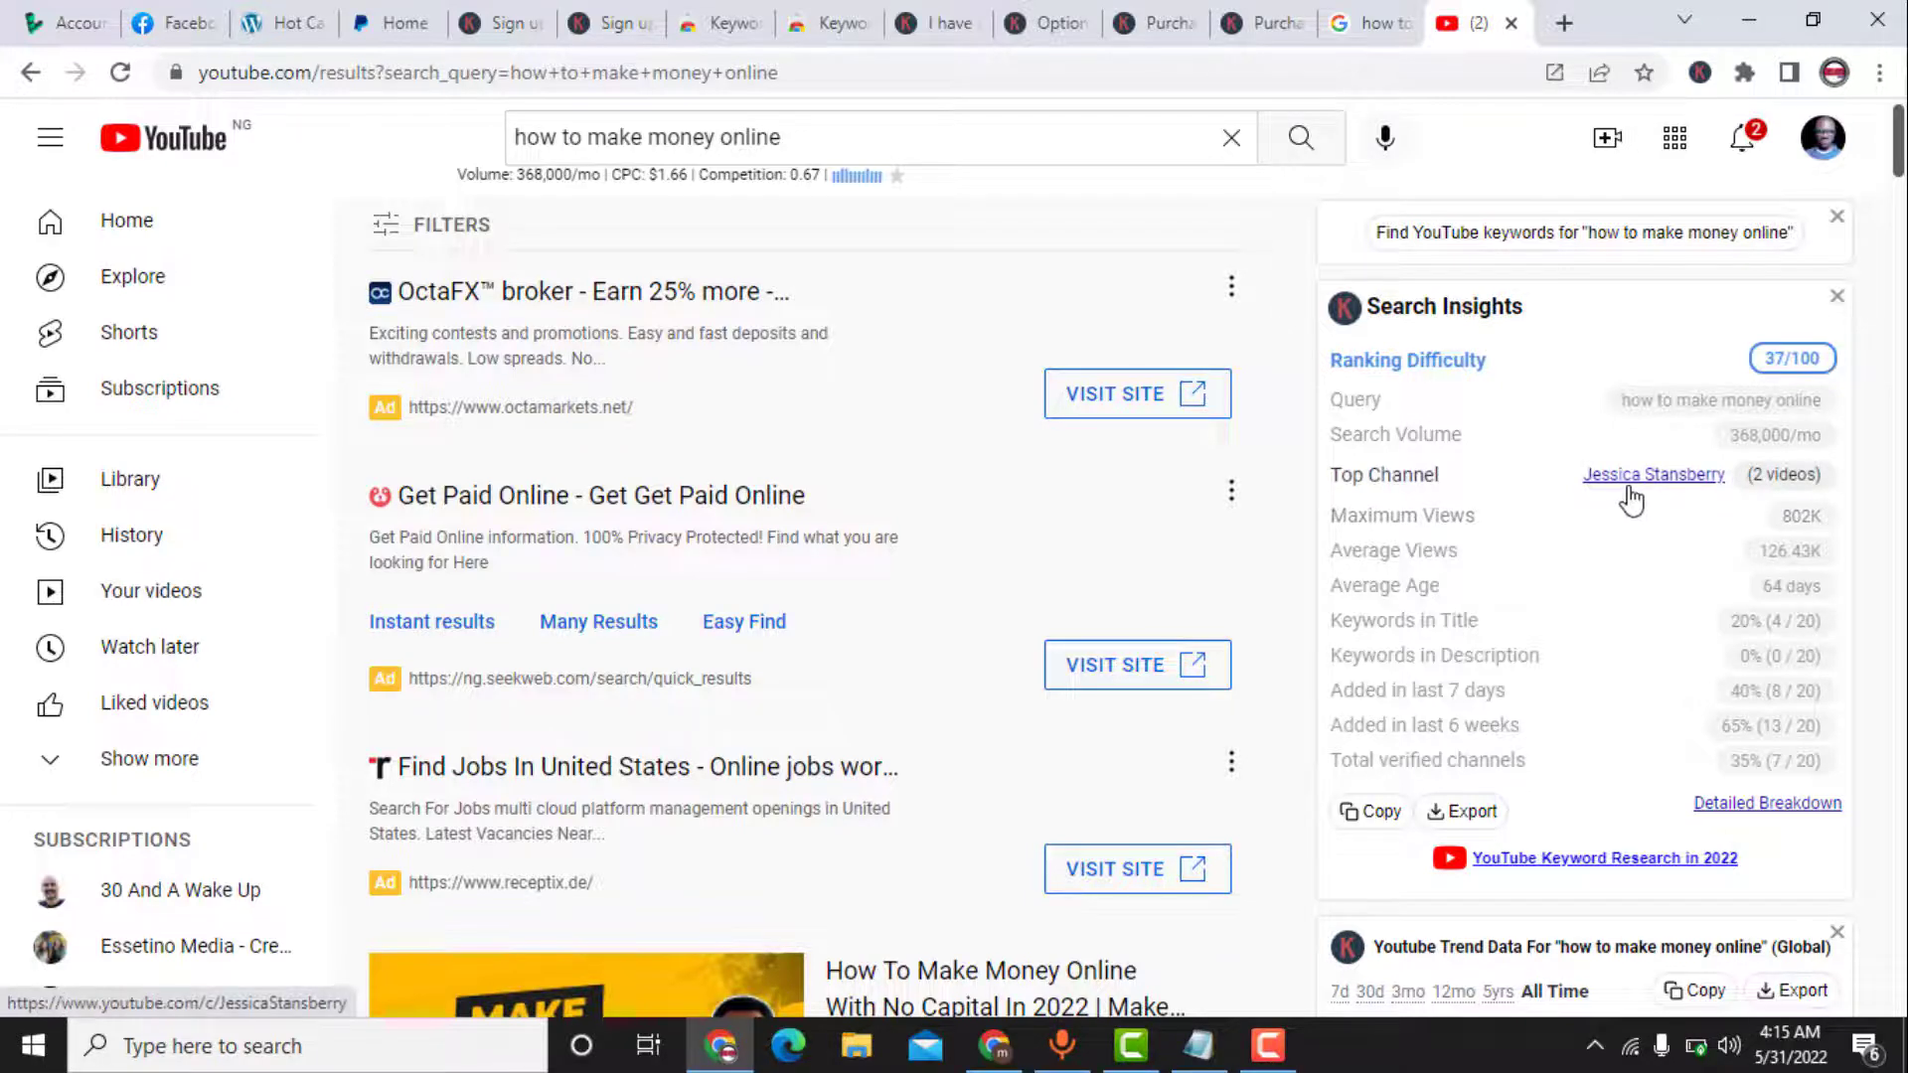
# Review the Search Insights, YouTube trend chart, Trending Keywords and Related Keywords alongside the video results
pyautogui.scroll(-3, 871, 656)
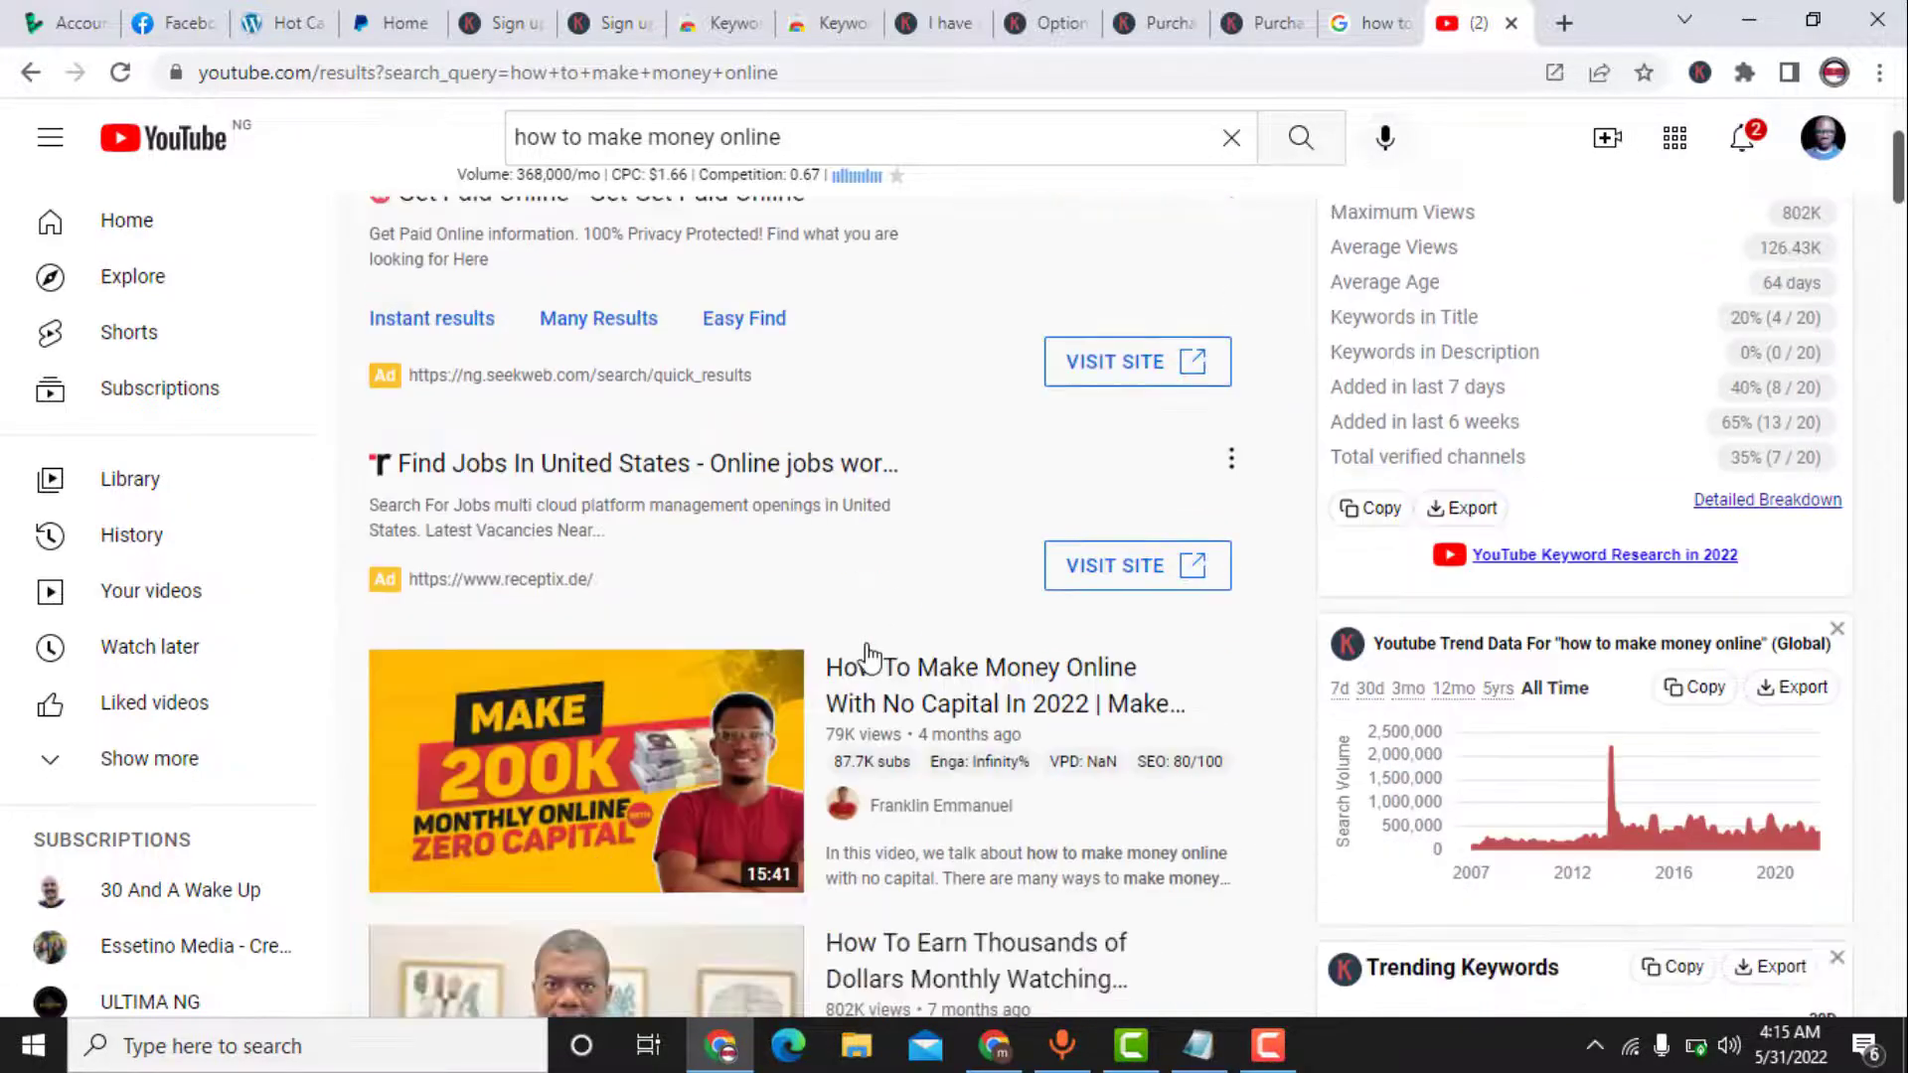
pyautogui.scroll(-2, 867, 656)
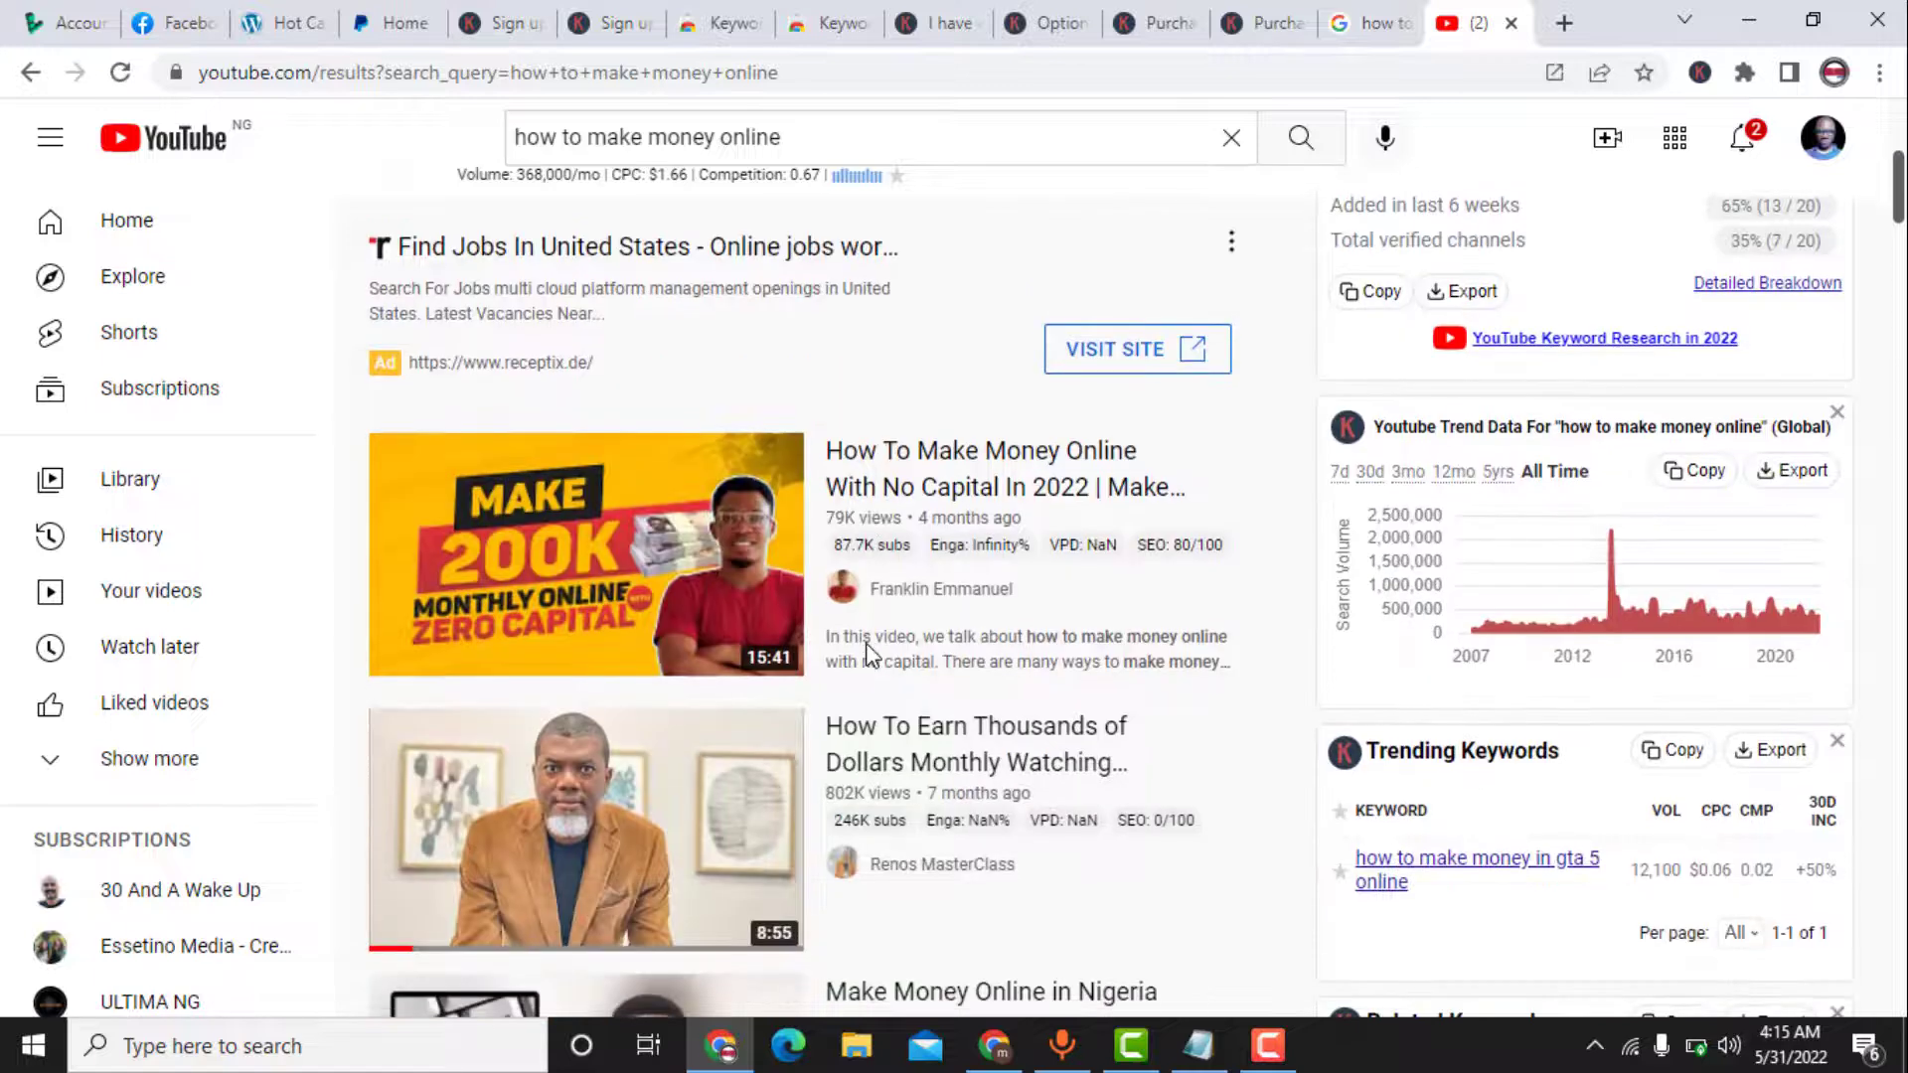
pyautogui.scroll(5, 867, 655)
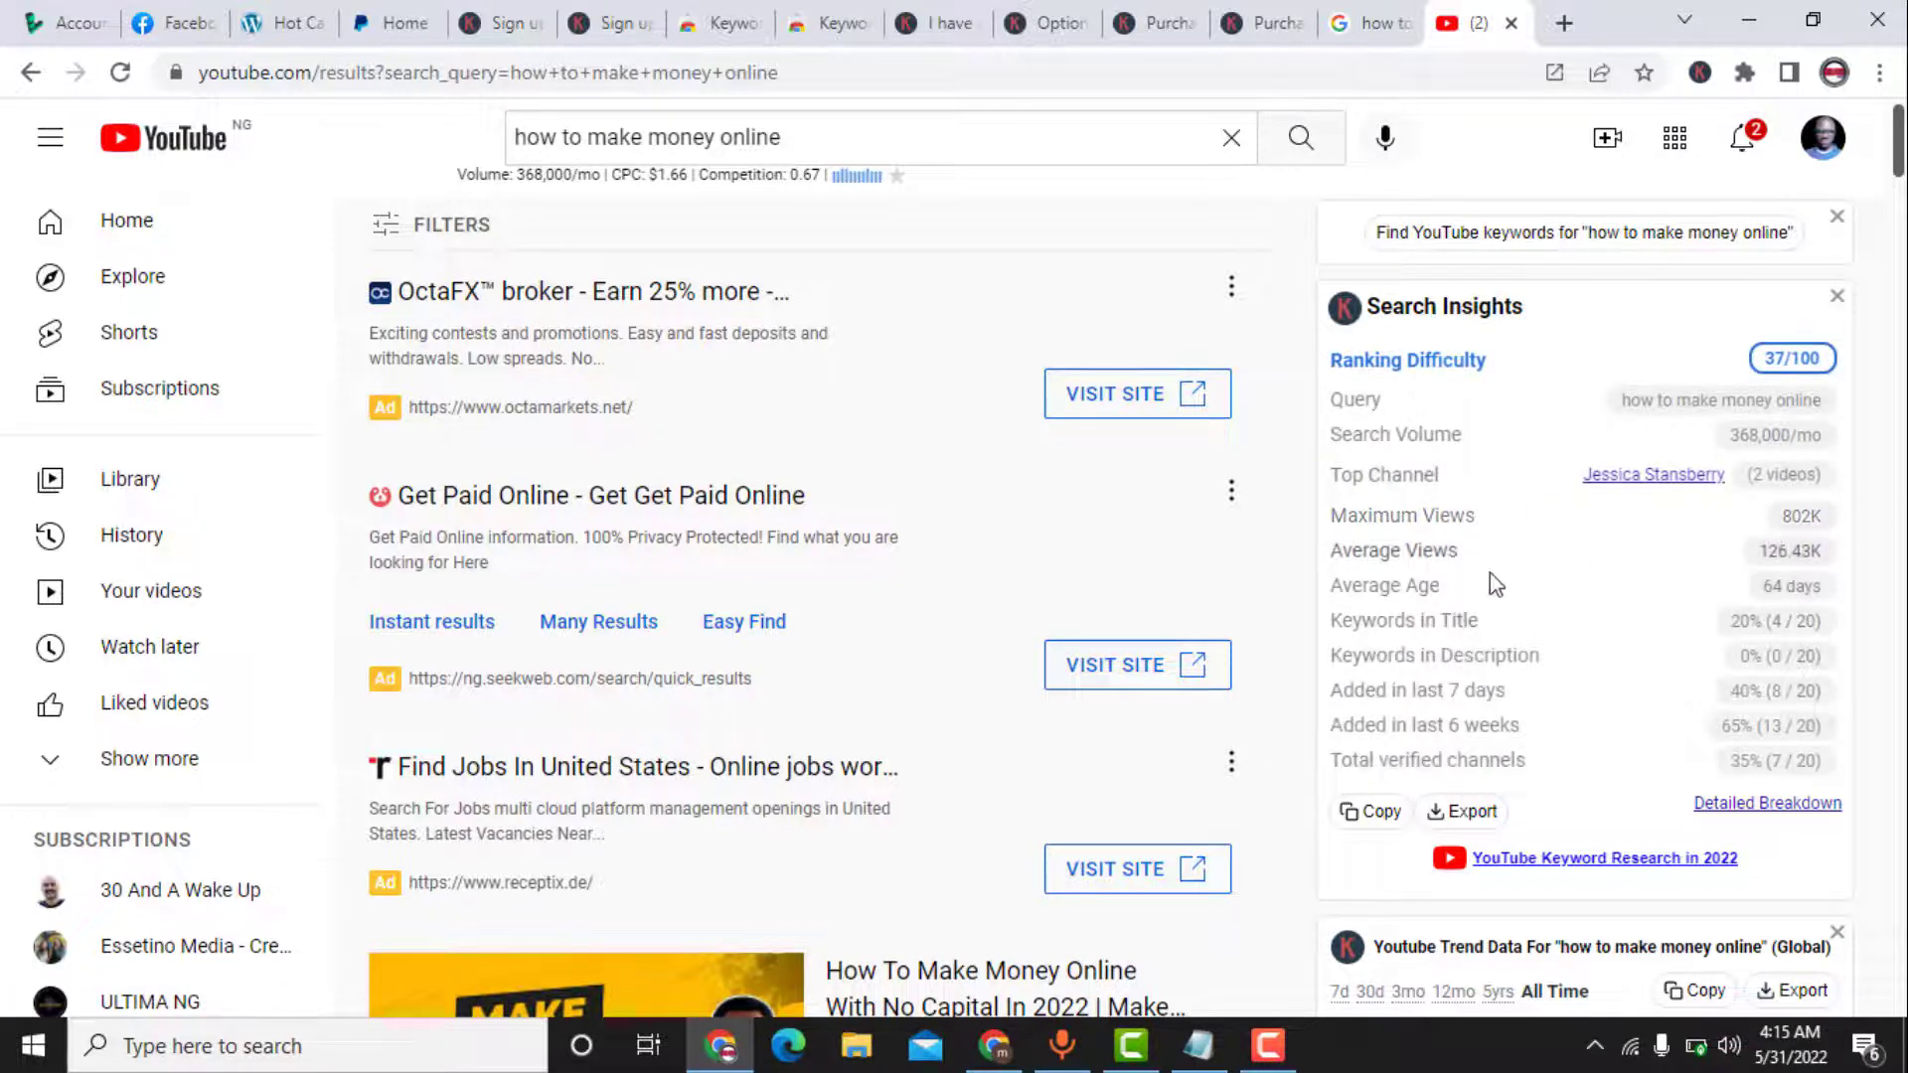
pyautogui.scroll(-4, 1637, 741)
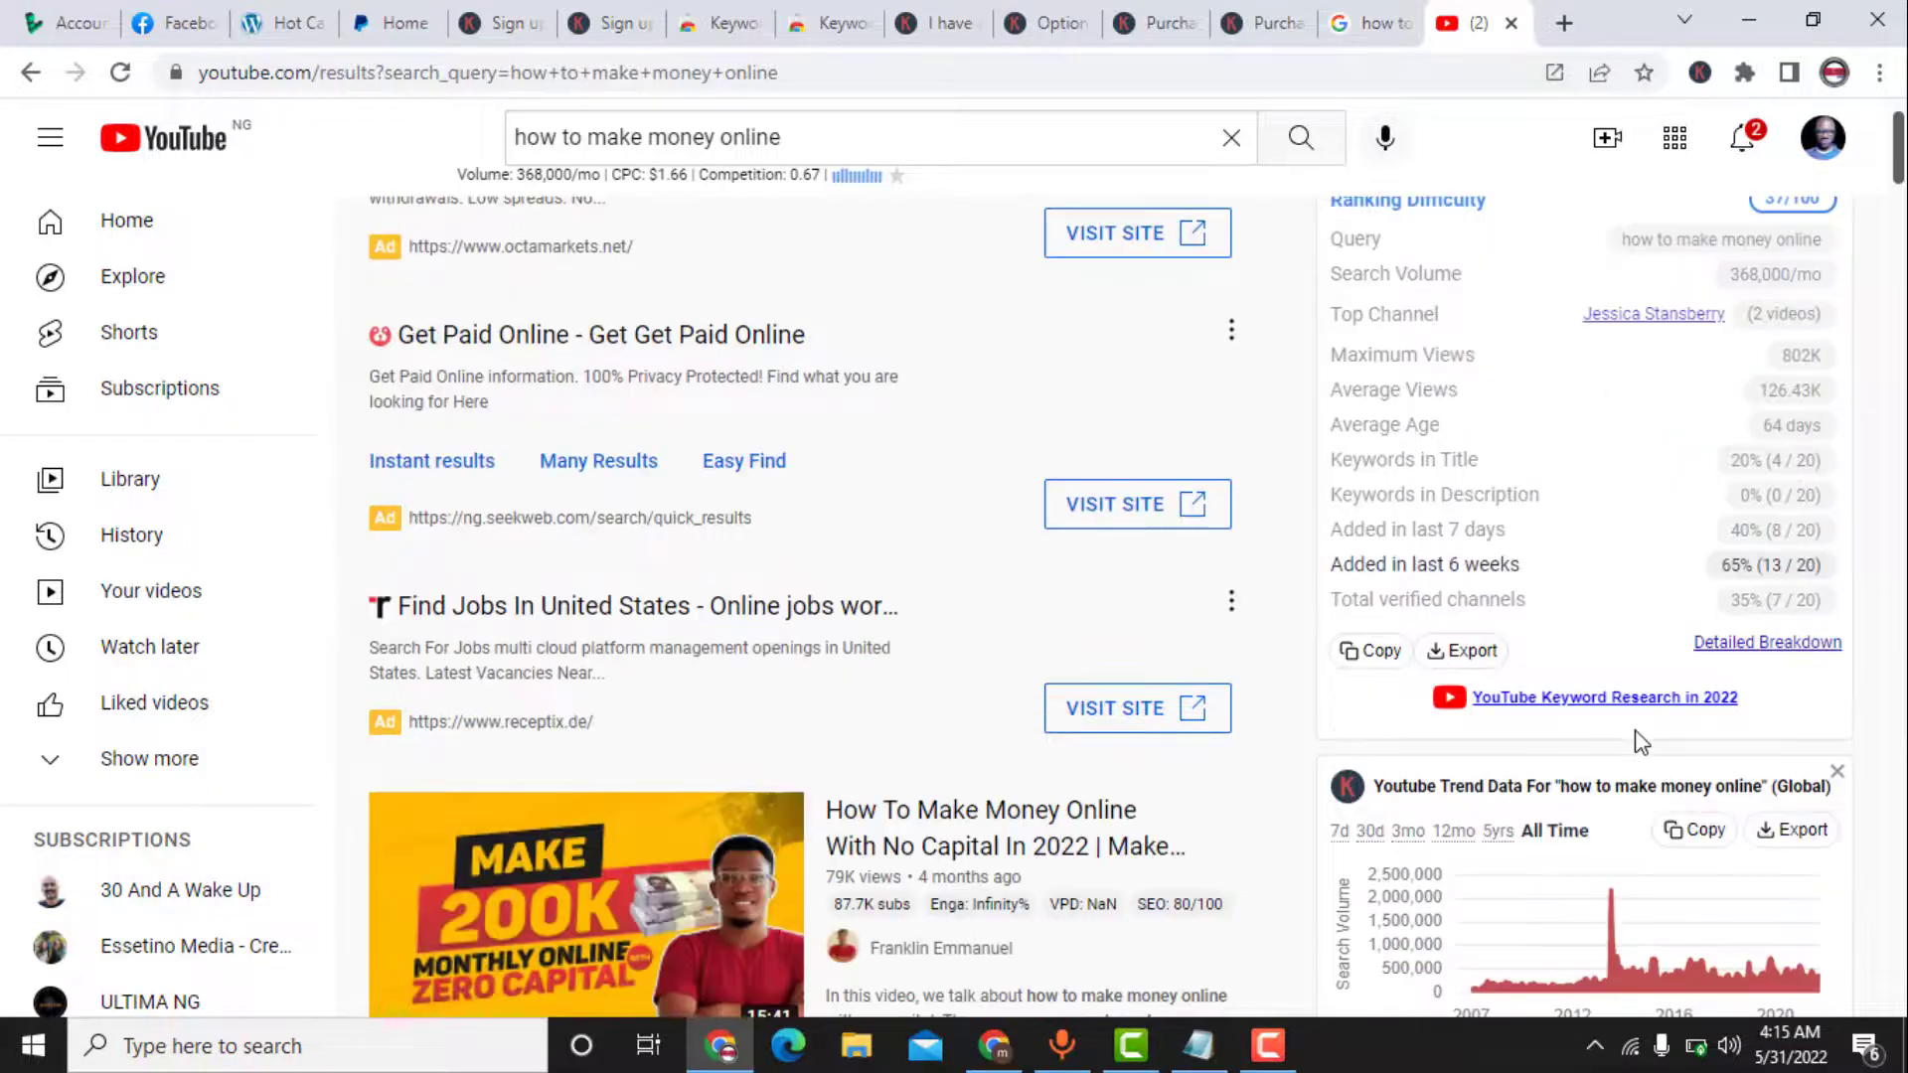
pyautogui.scroll(-6, 1641, 740)
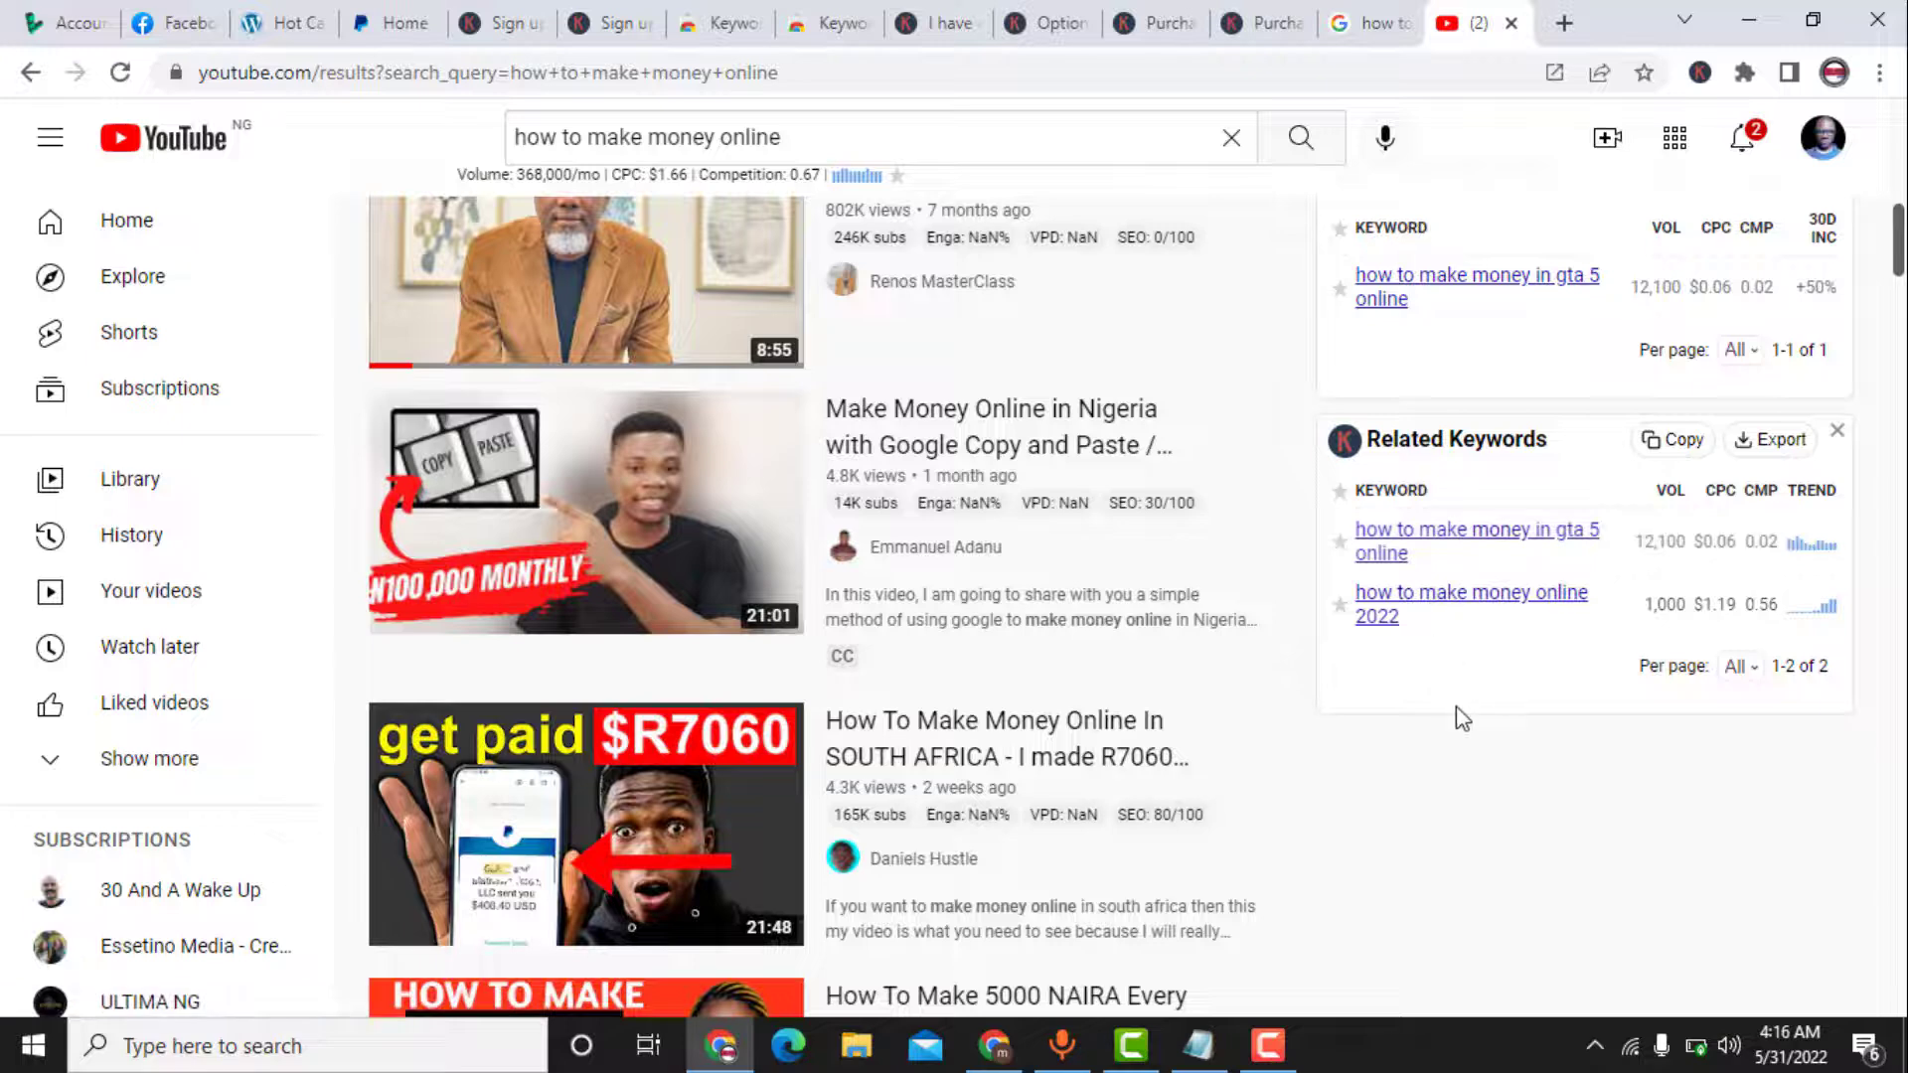
pyautogui.scroll(1, 1666, 644)
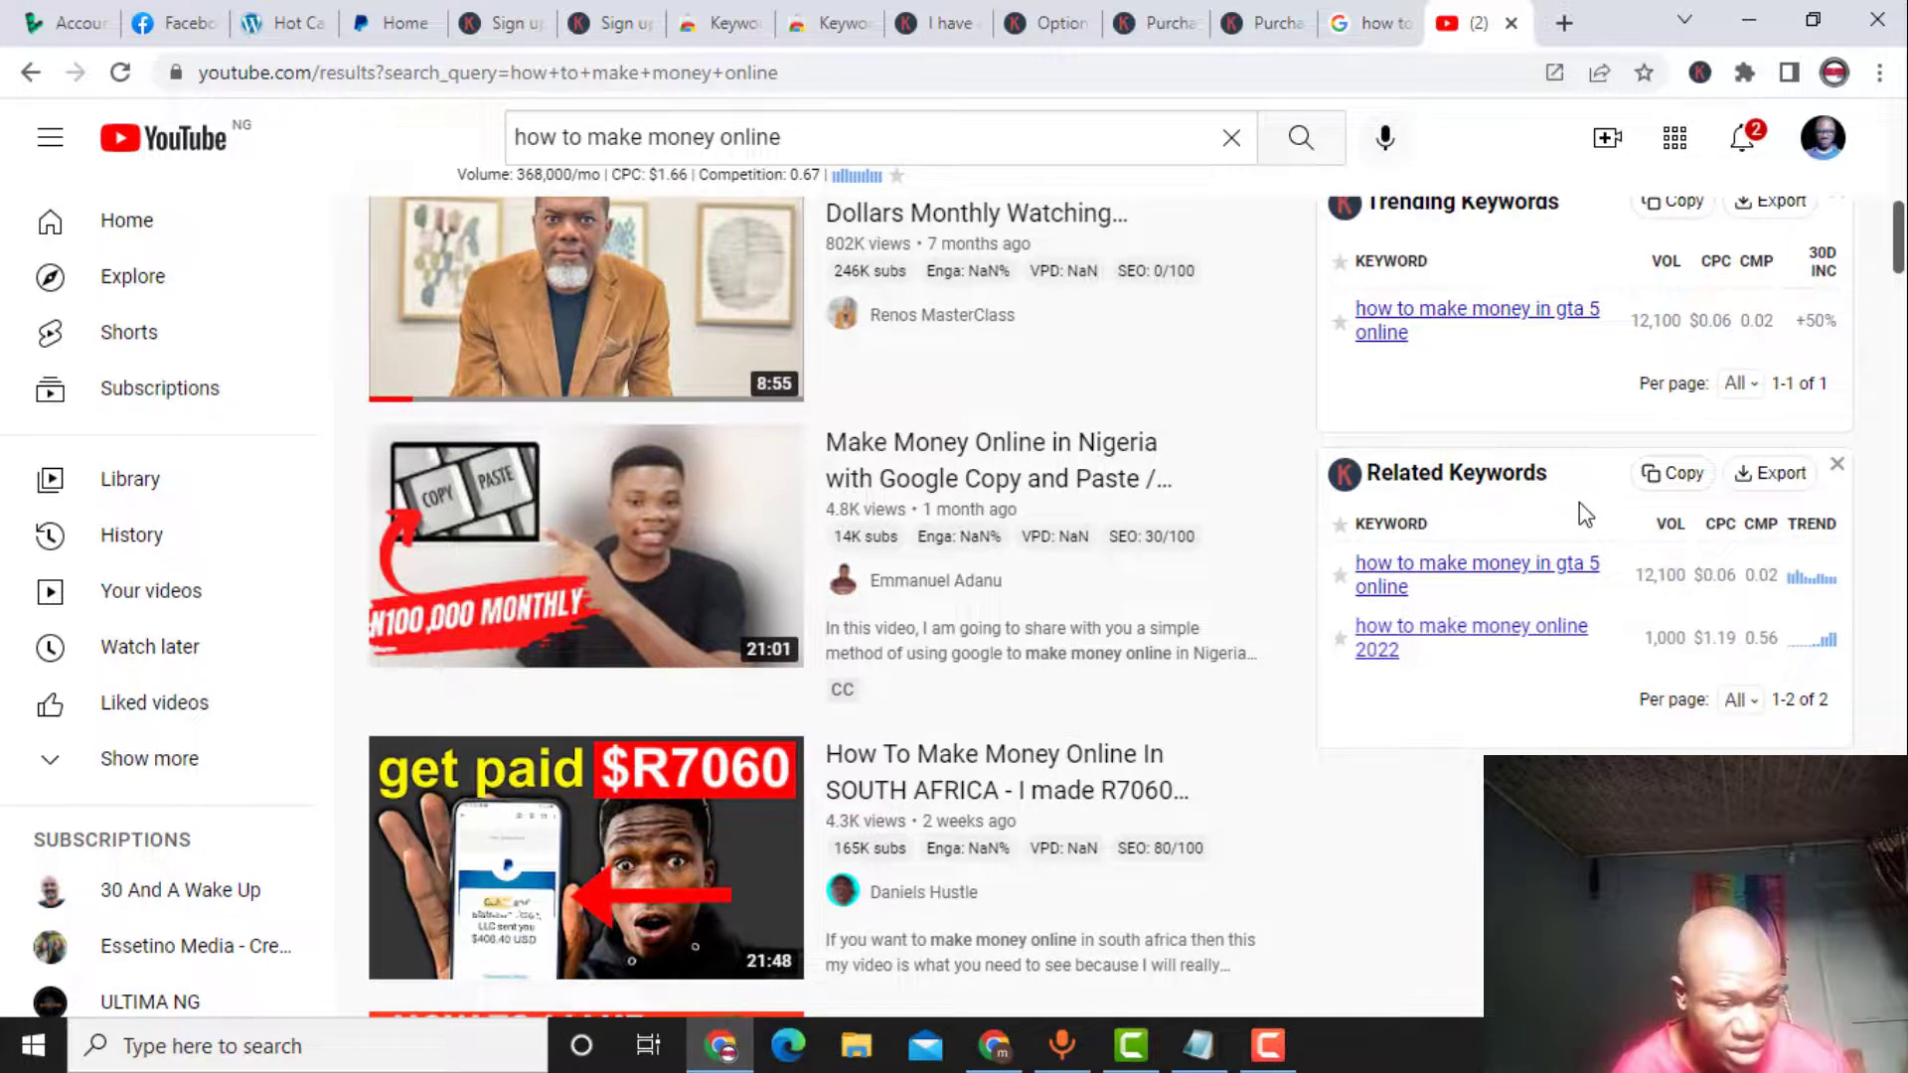
pyautogui.scroll(10, 1146, 259)
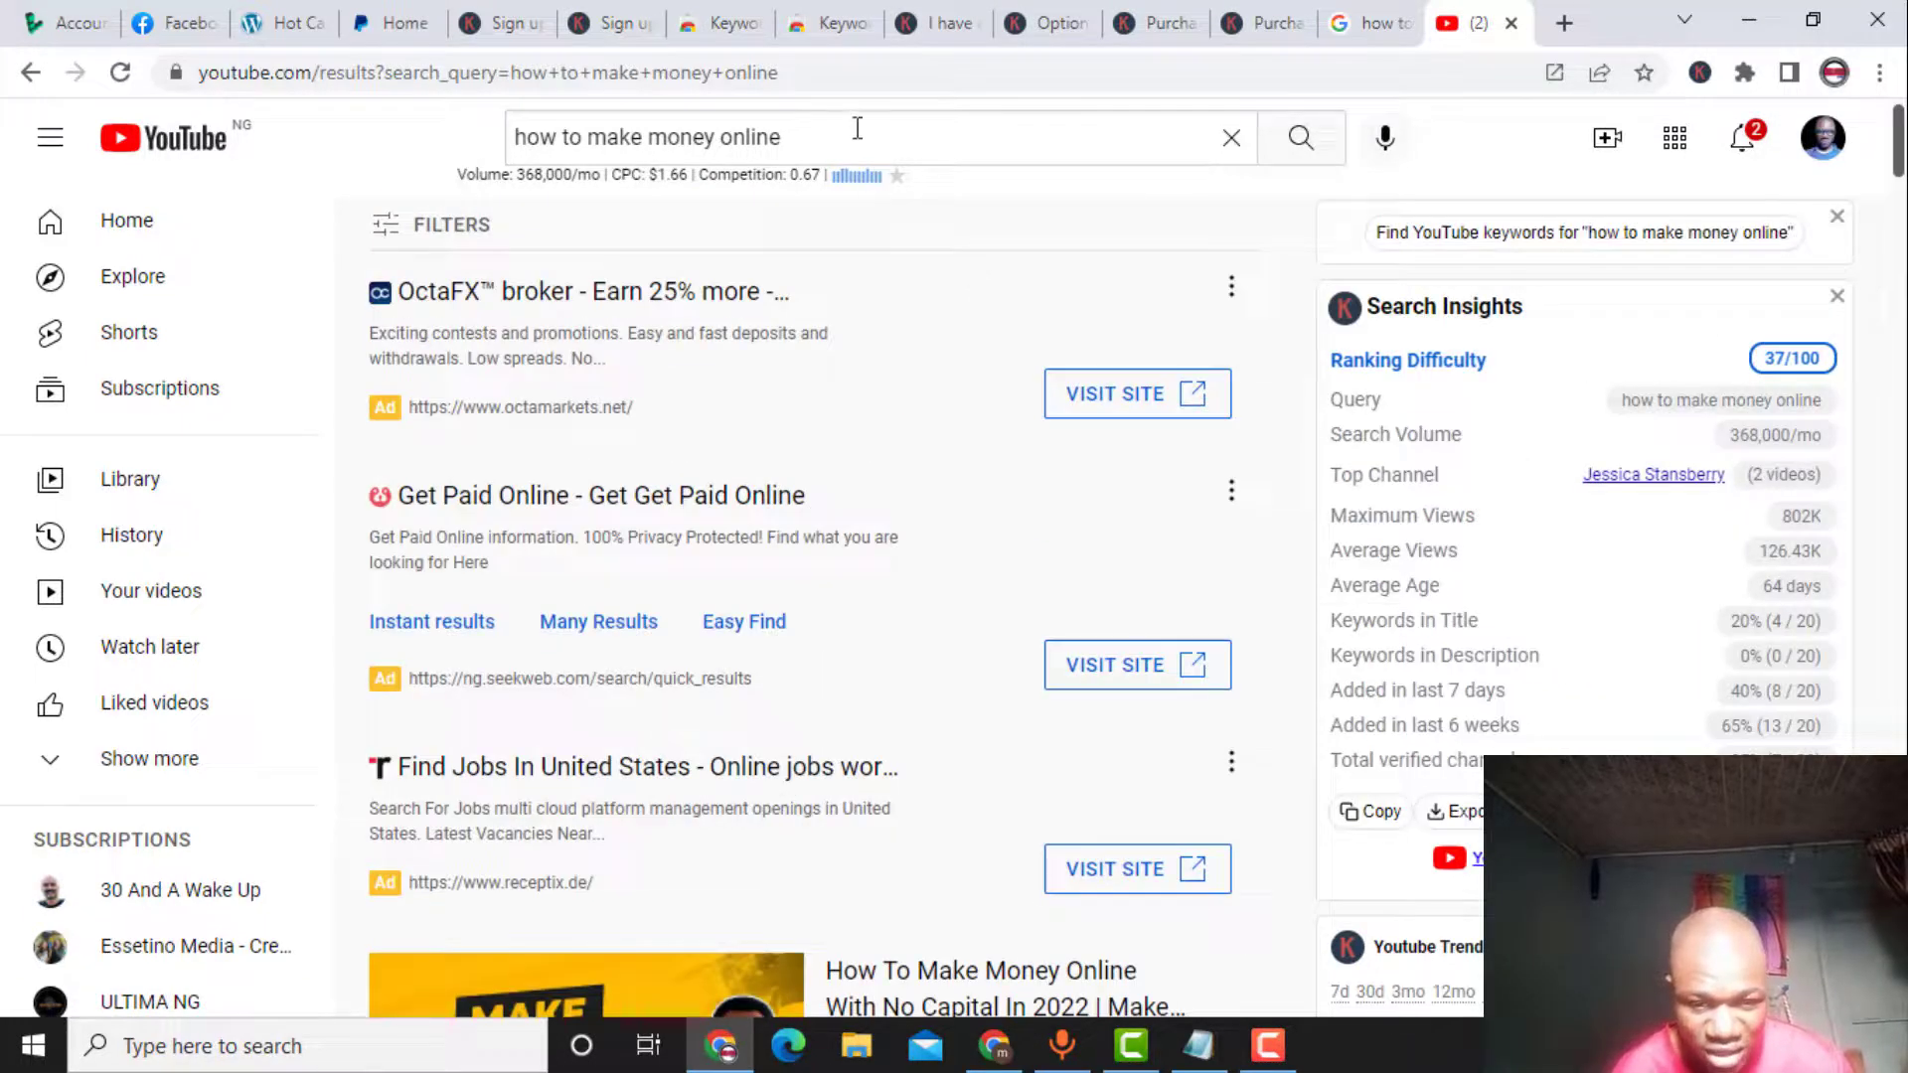
# Recheck the keyword metrics of the YouTube search suggestions, dismissing the low-battery notice
pyautogui.click(857, 128)
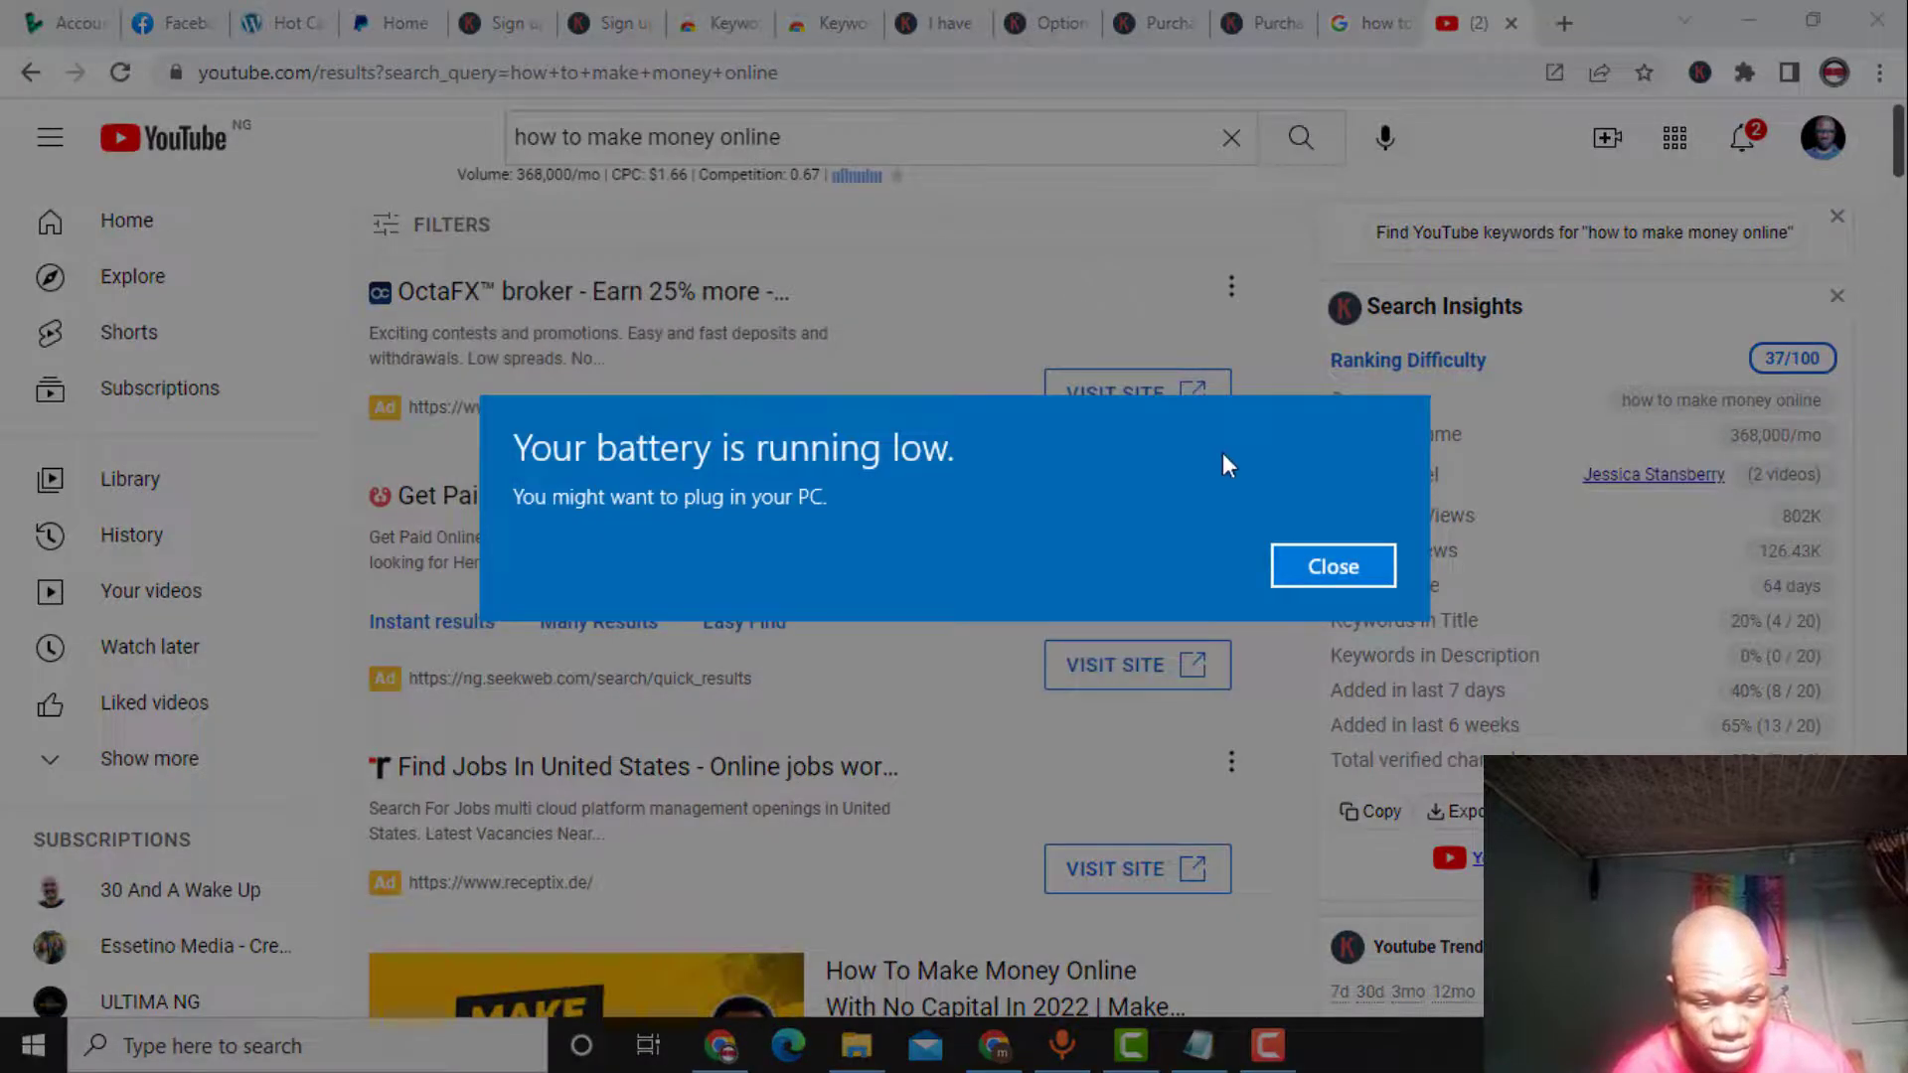
pyautogui.click(1333, 566)
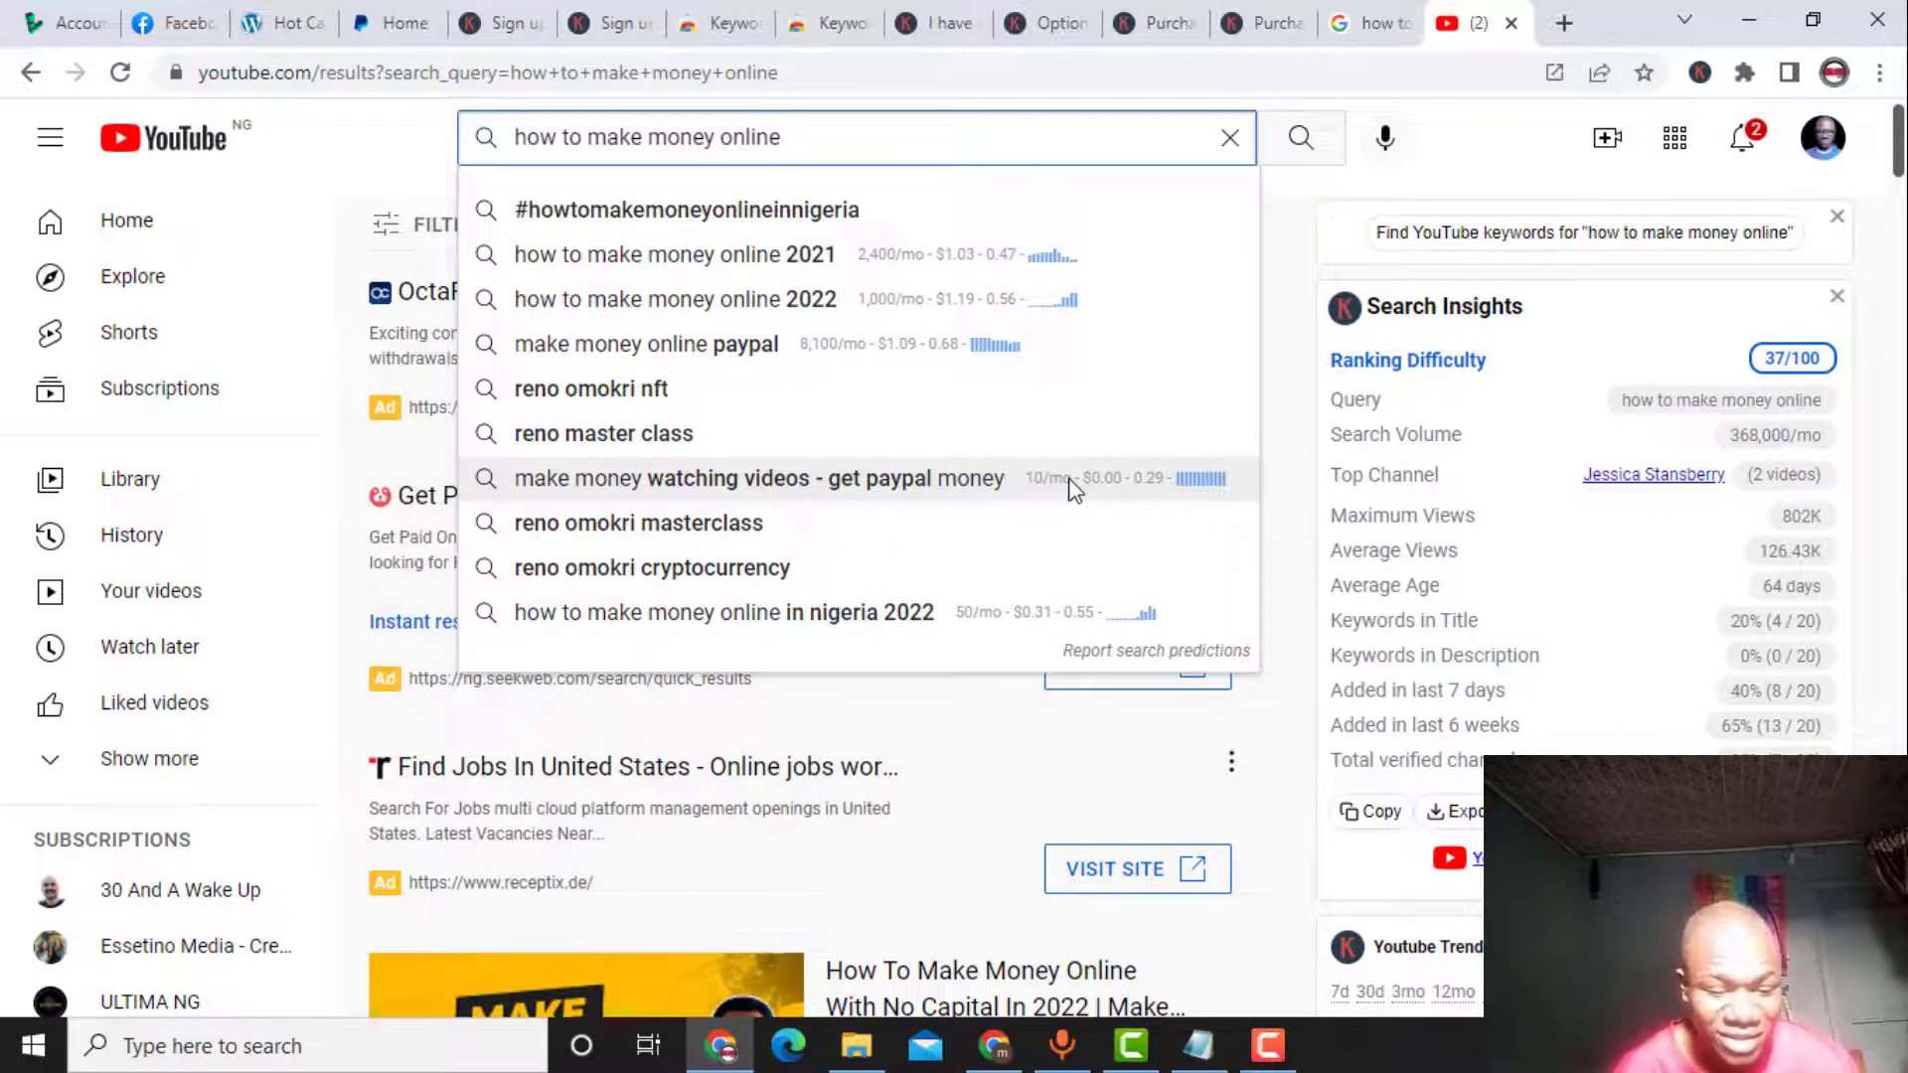
pyautogui.click(1272, 556)
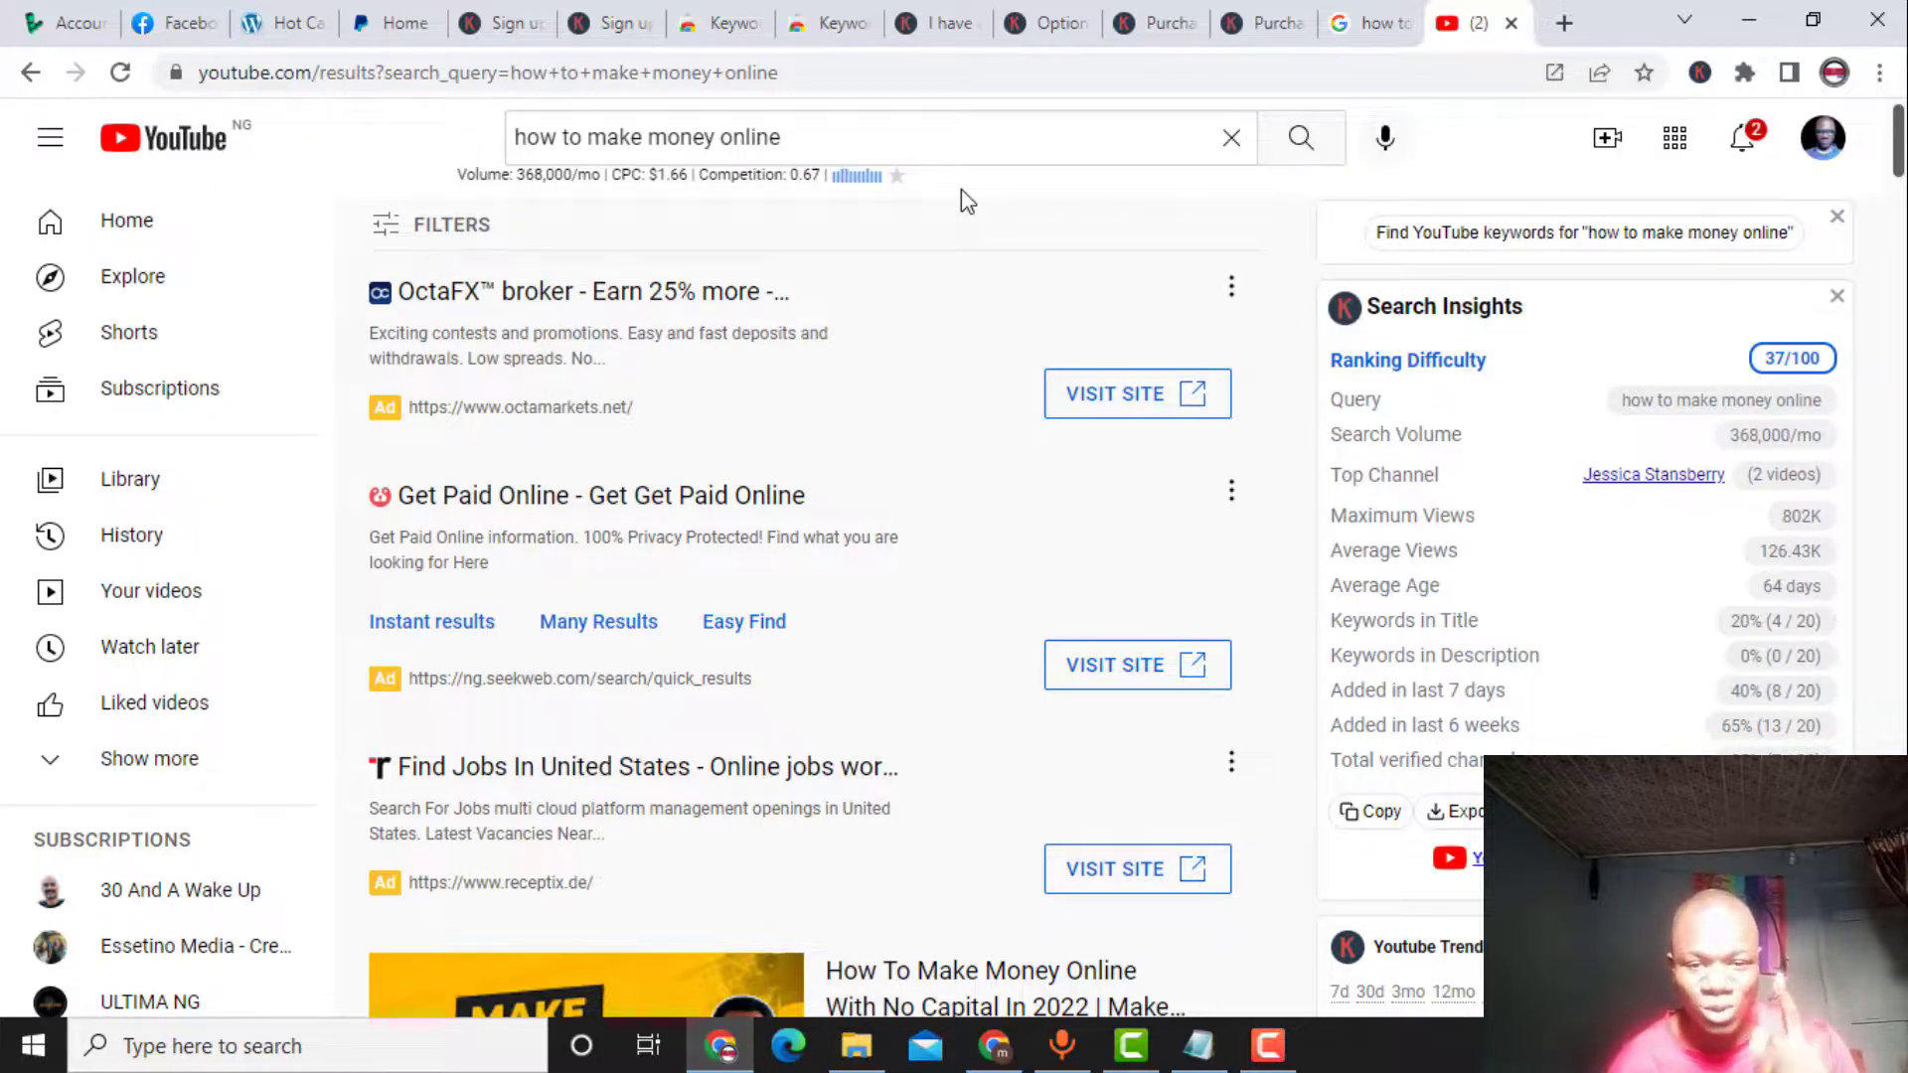
pyautogui.click(381, 24)
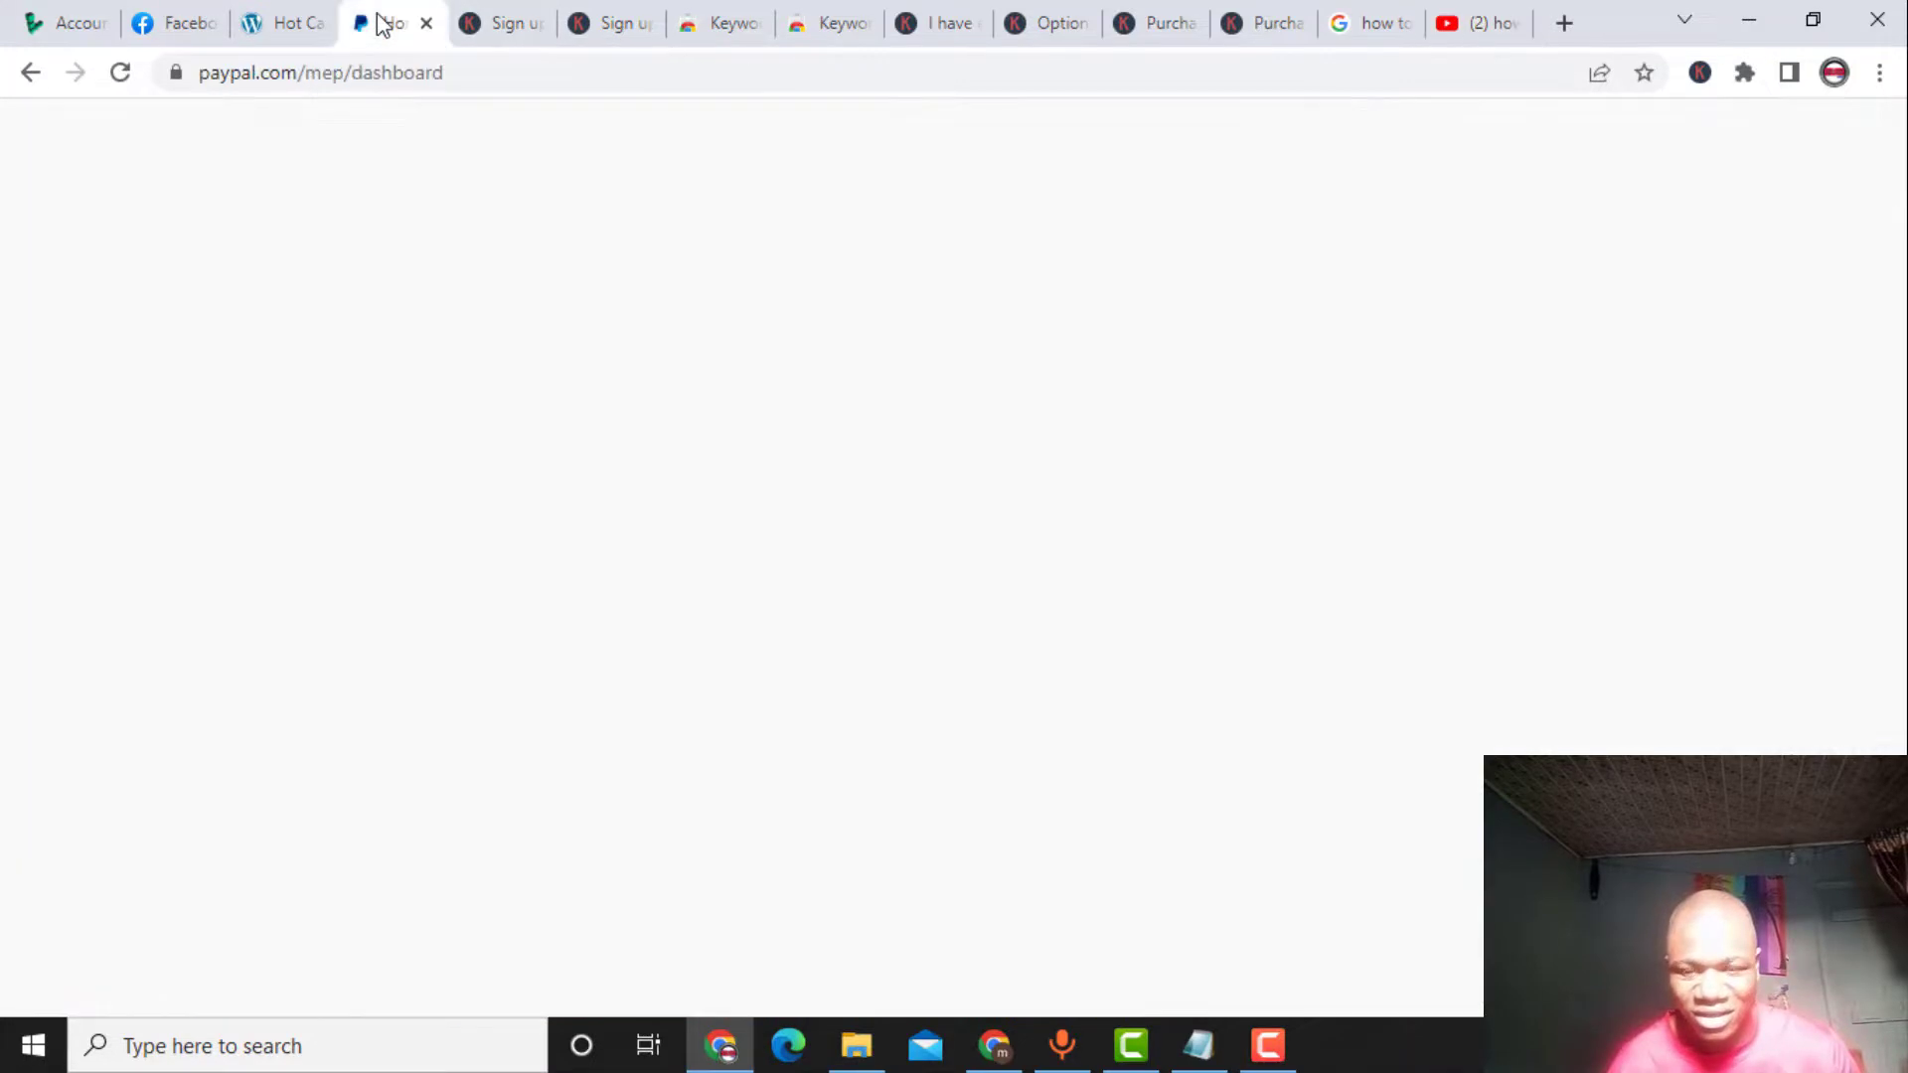
pyautogui.click(1453, 35)
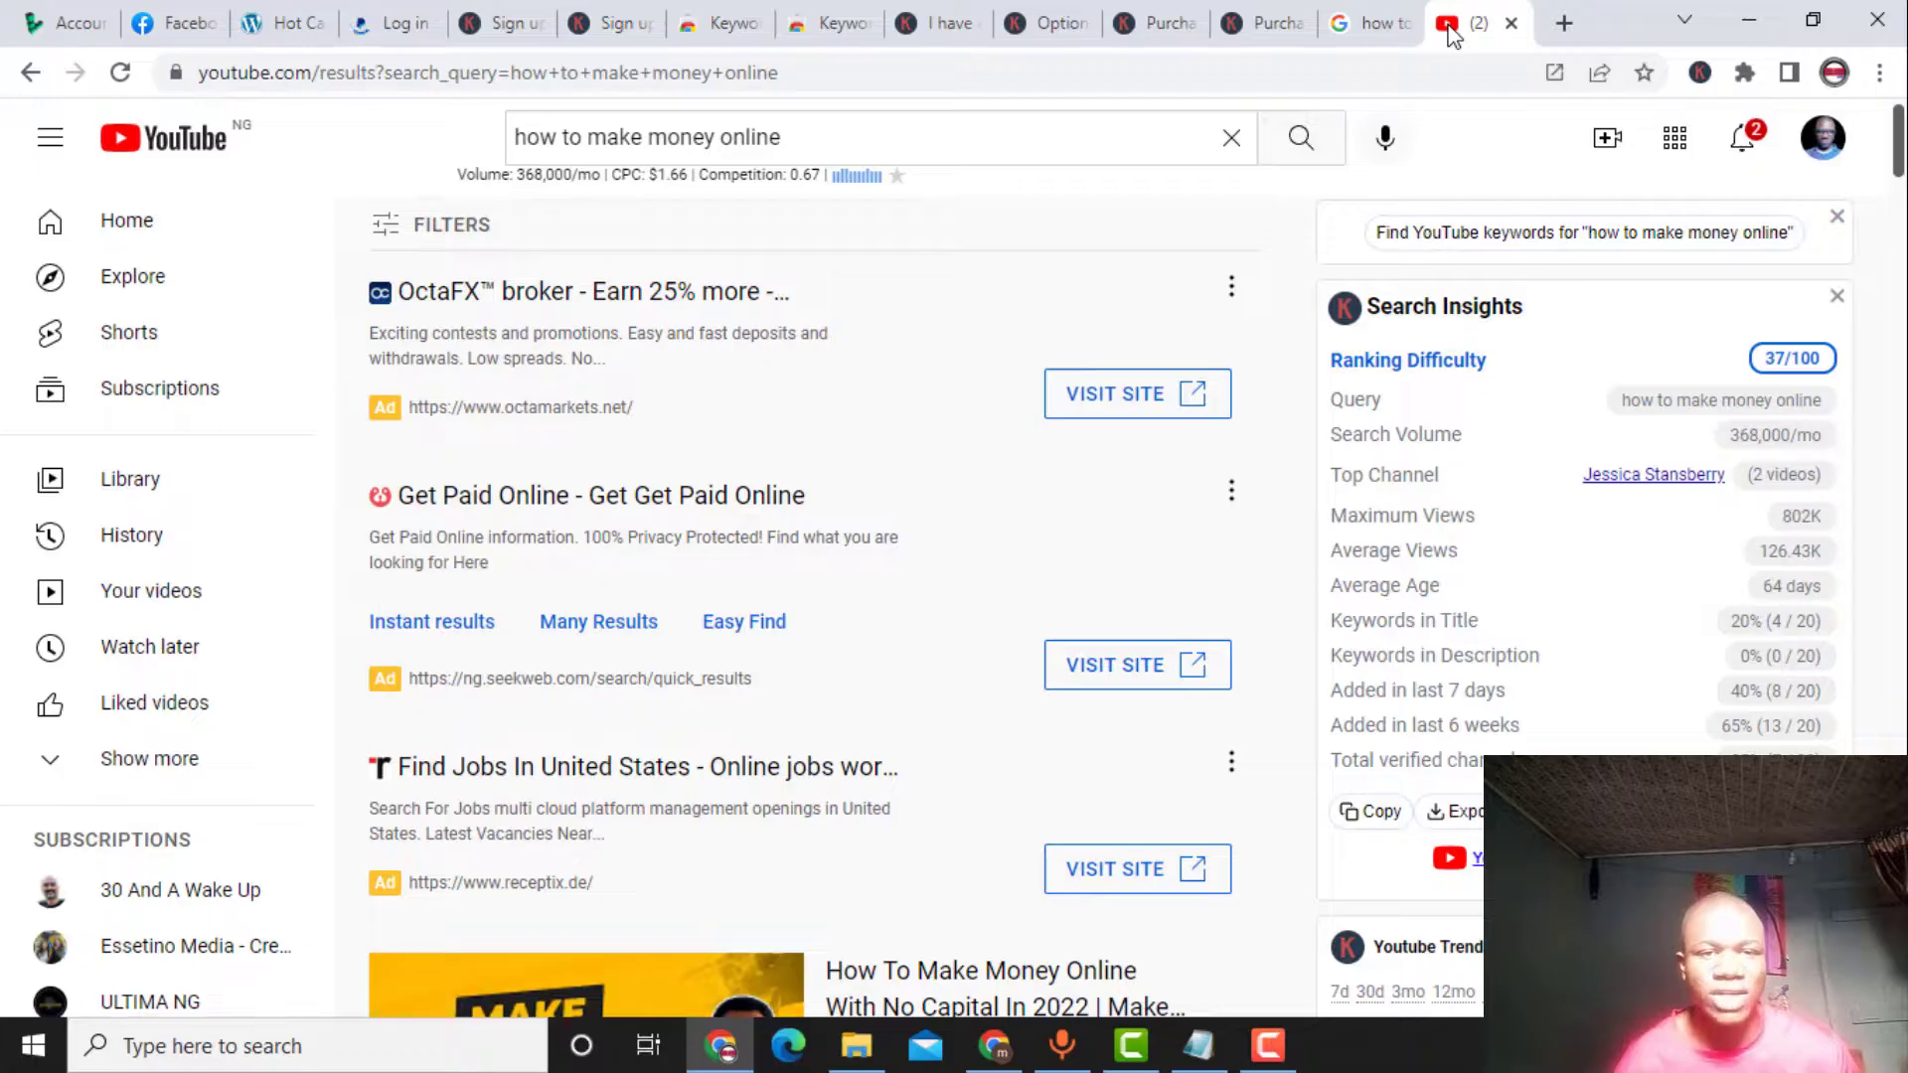